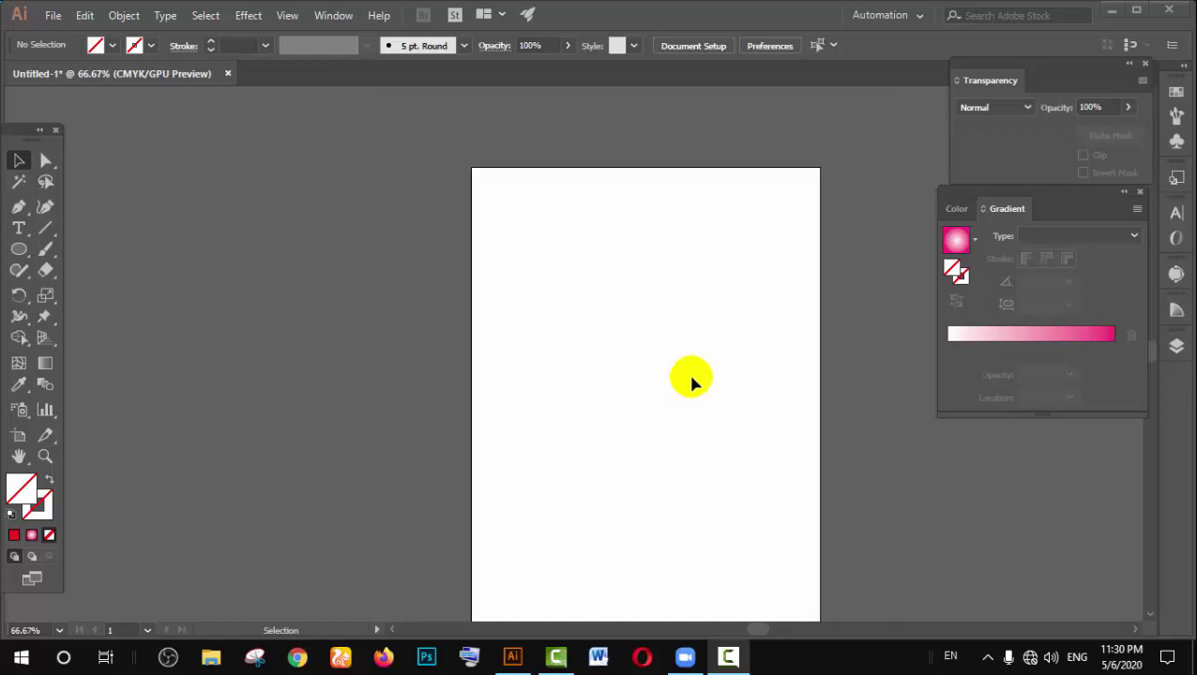
Step: Zoom in and pan the empty artboard over to the left
left_click(692, 380)
key("space")
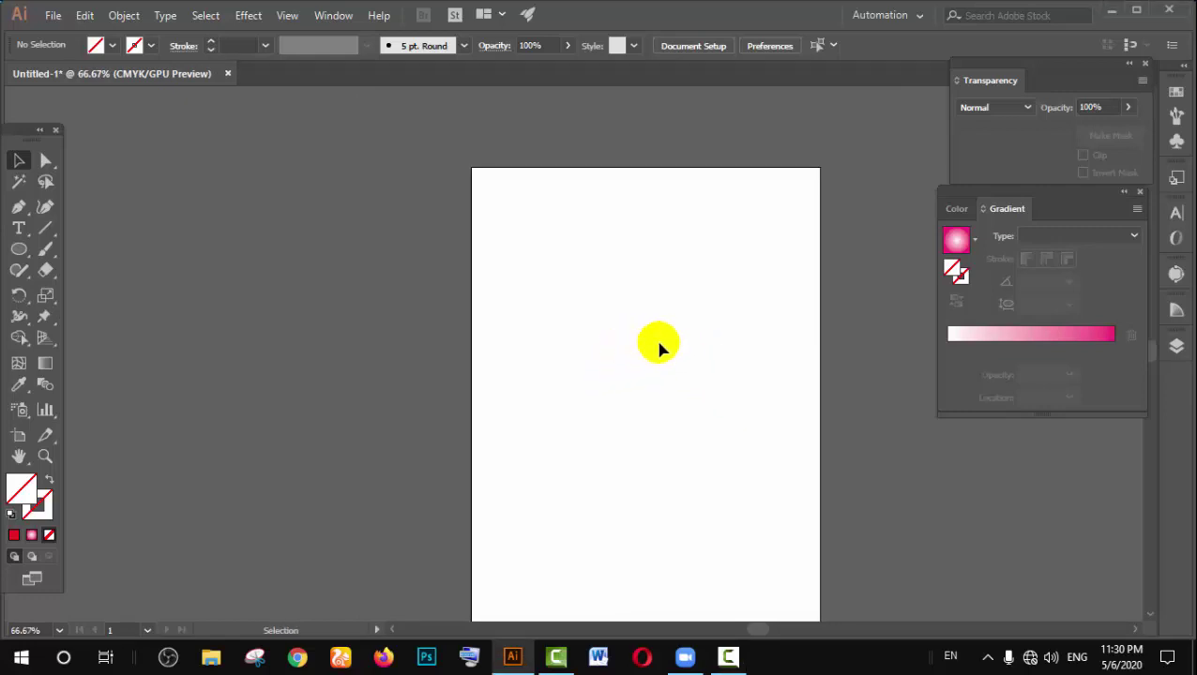
scroll(675, 345, "up", 1)
scroll(675, 347, "up", 2)
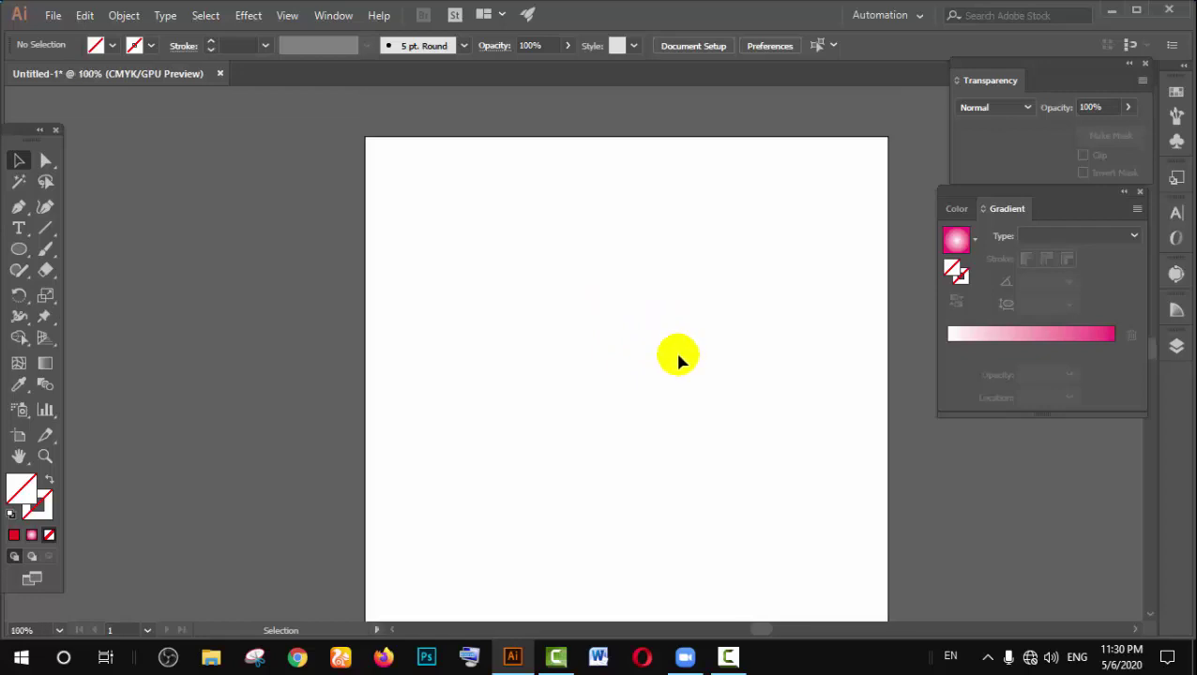
left_click_drag(678, 340, 529, 339)
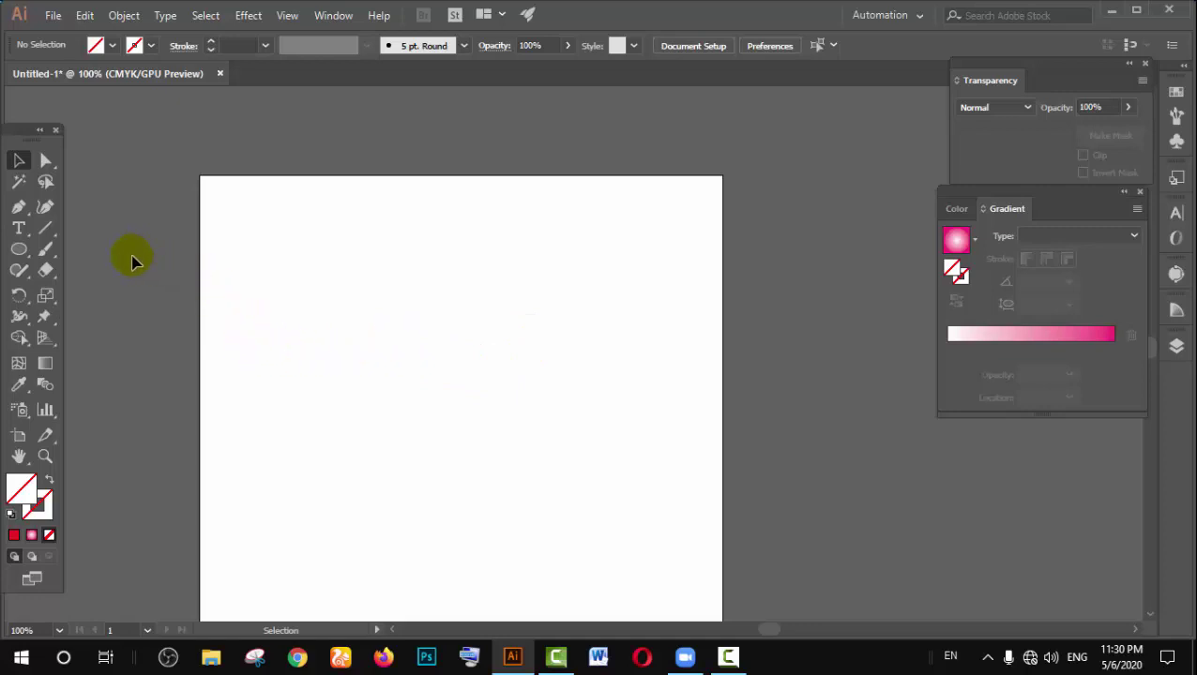
Step: Try the Polygon and Star tools in the shape flyout, settling on the Rectangle Tool
left_click(18, 253)
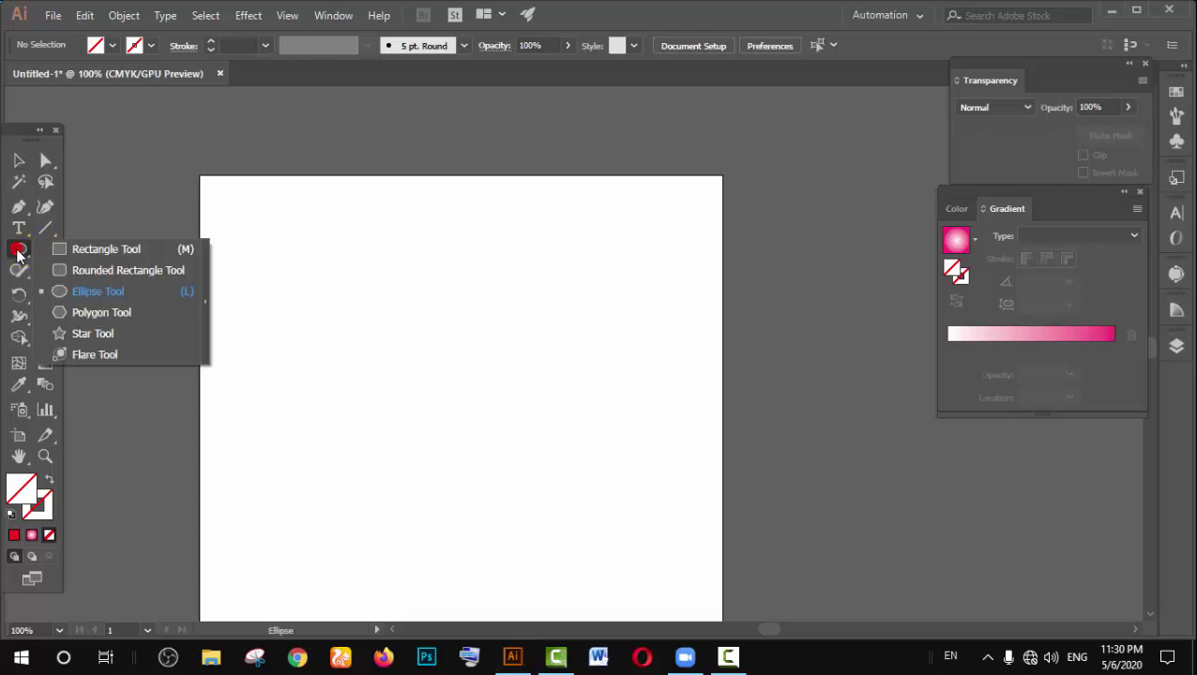
left_click(104, 254)
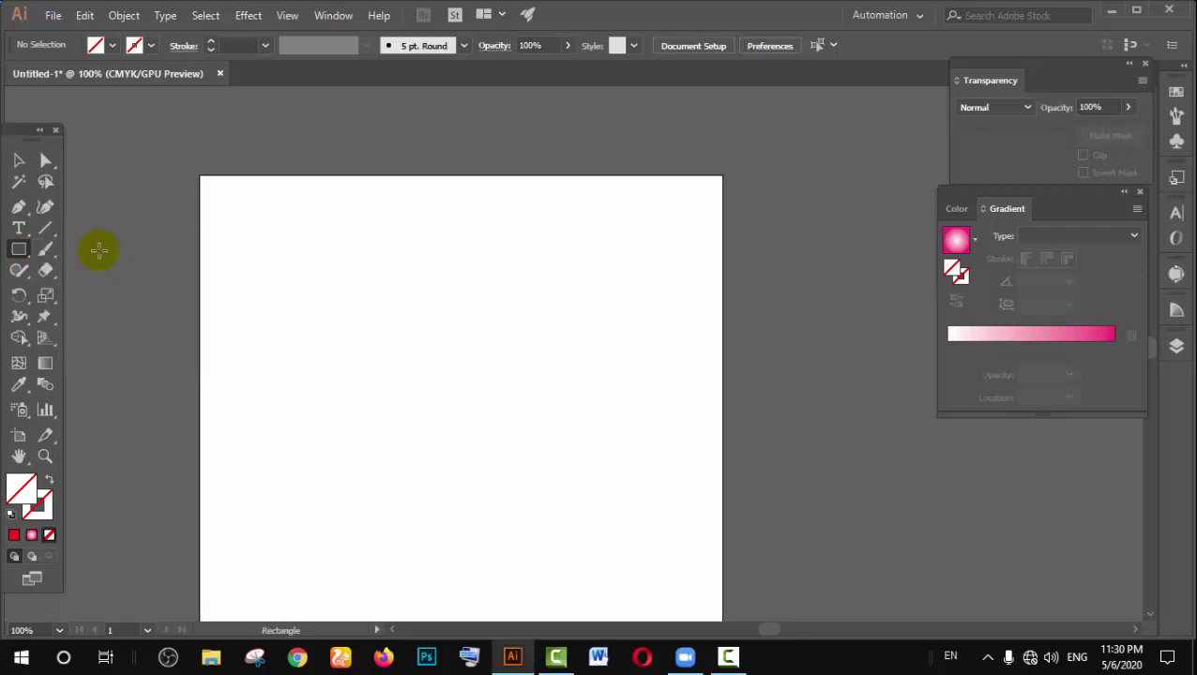
left_click_drag(18, 250, 126, 250)
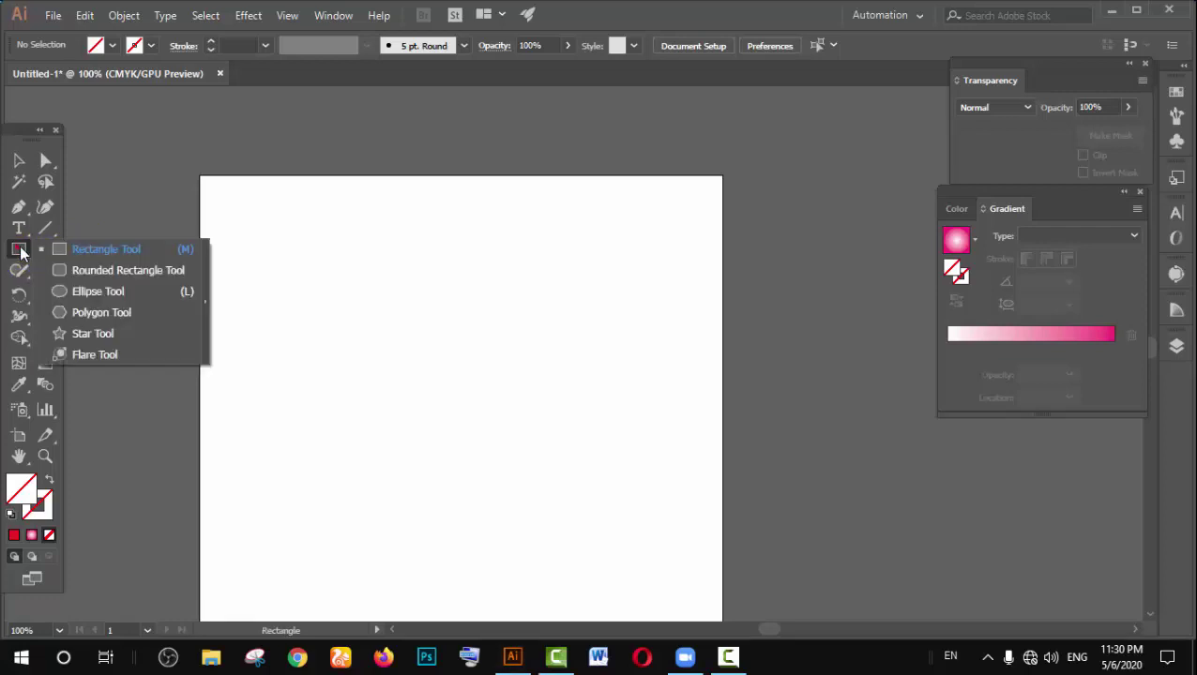
left_click(93, 252)
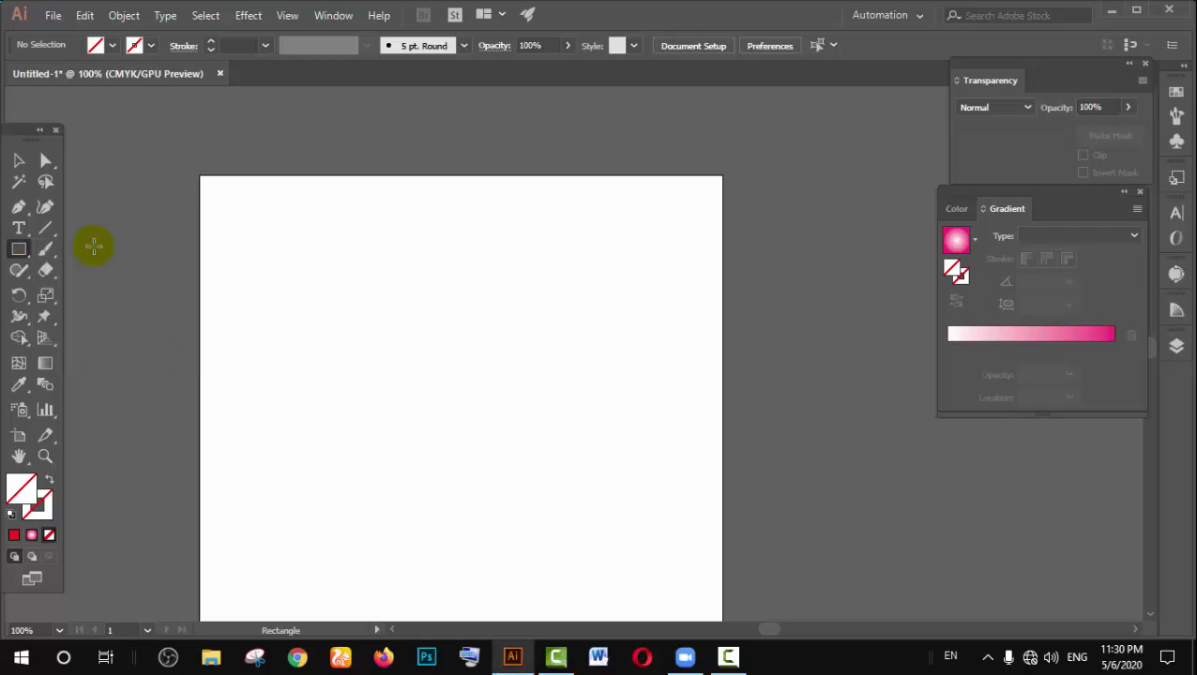
left_click(19, 248)
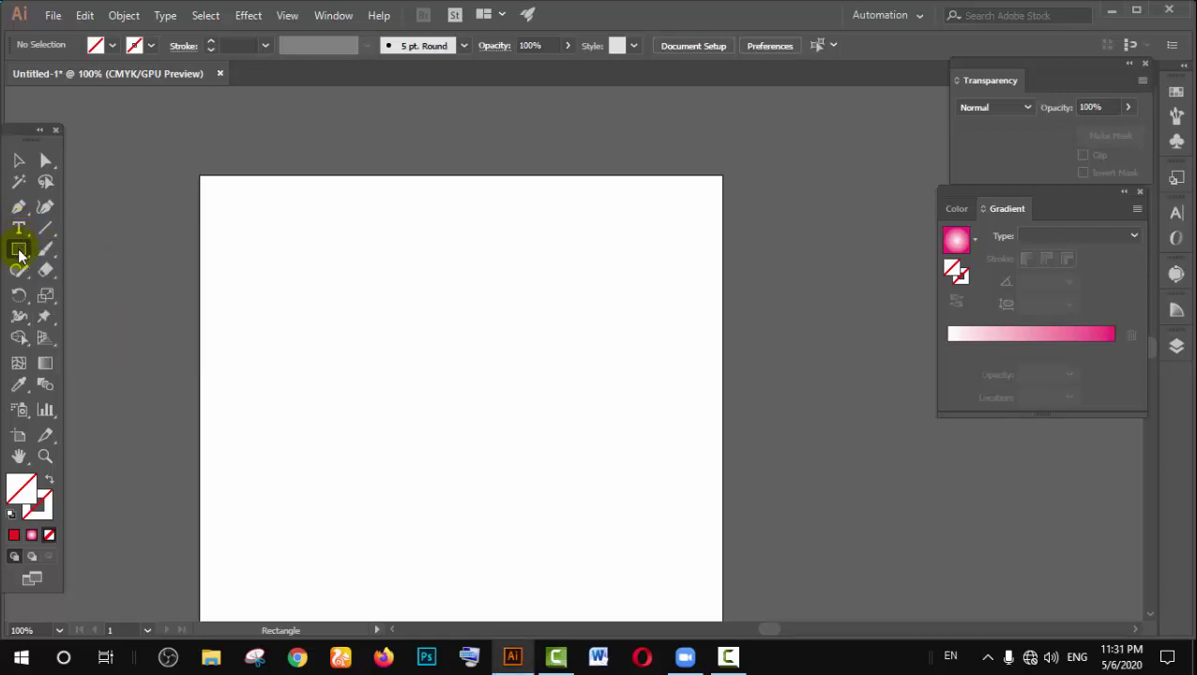
left_click(88, 312)
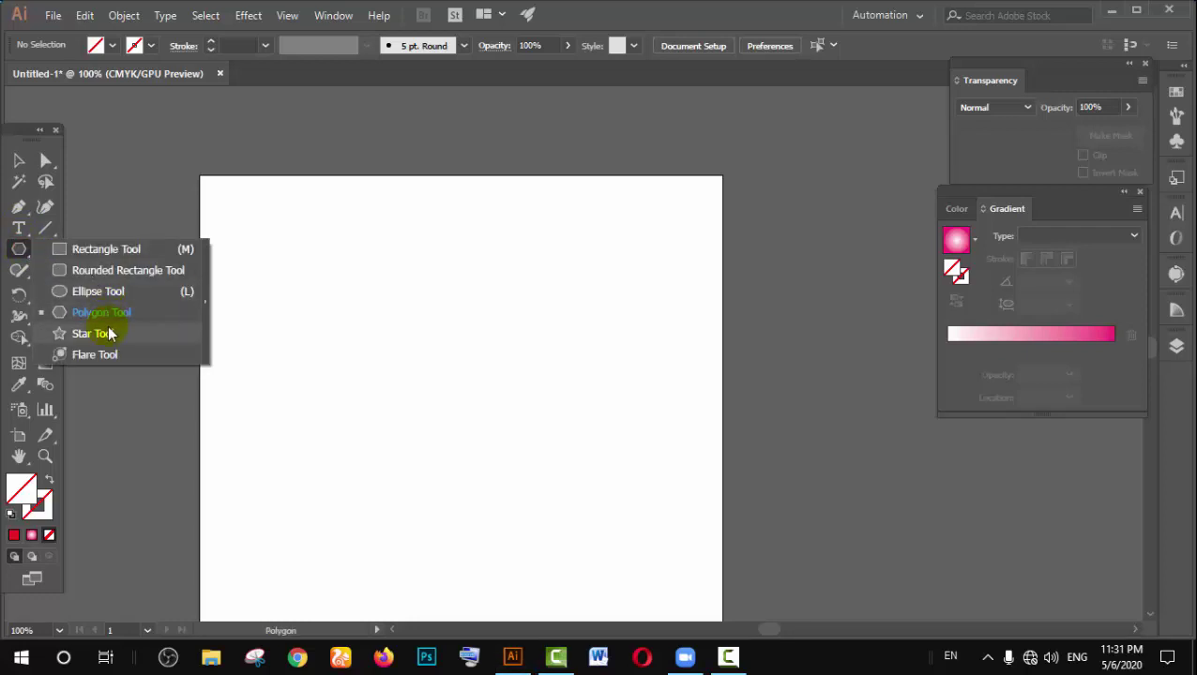
mouse_move(19, 249)
left_mouse_down()
mouse_move(75, 331)
mouse_move(111, 279)
left_mouse_up()
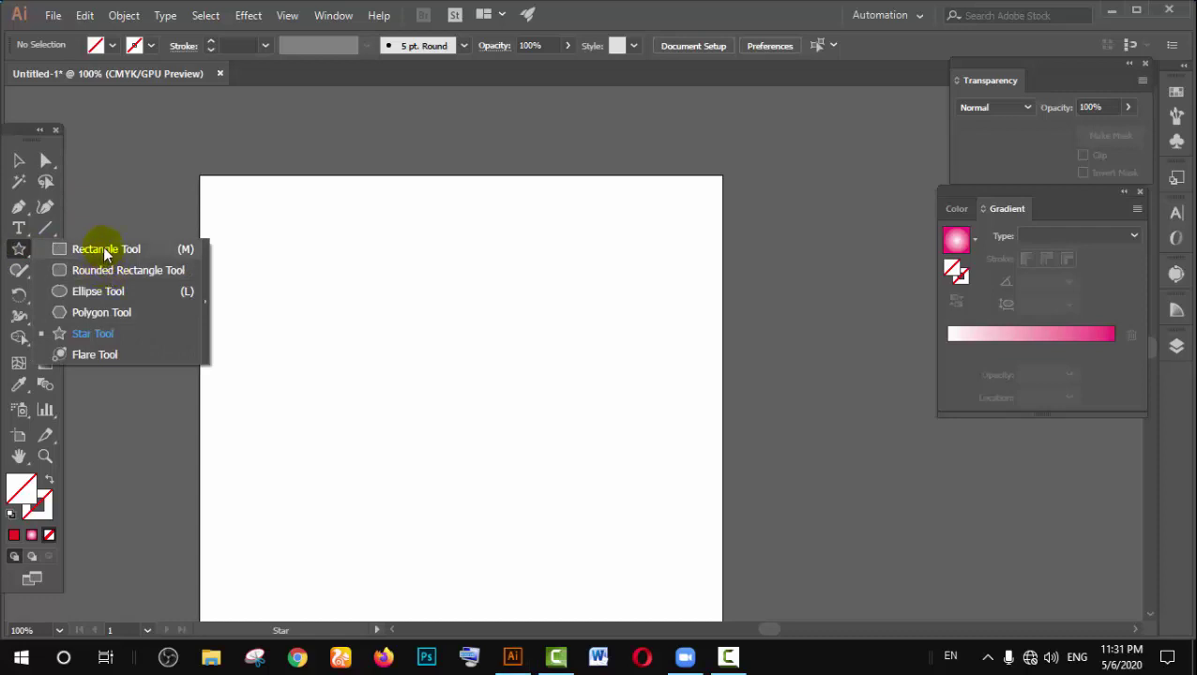
left_click_drag(111, 279, 103, 250)
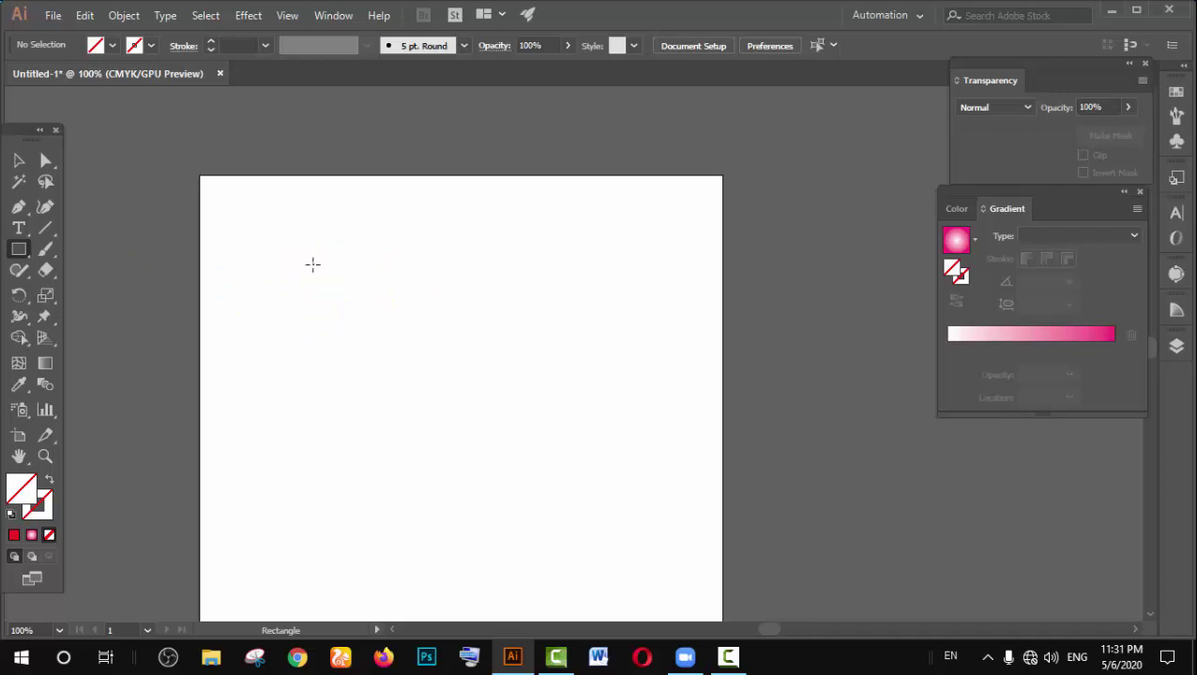
Step: Draw a tall rectangle on the artboard's left with a solid red fill
mouse_move(314, 264)
left_mouse_down()
mouse_move(328, 334)
mouse_move(393, 464)
left_mouse_up()
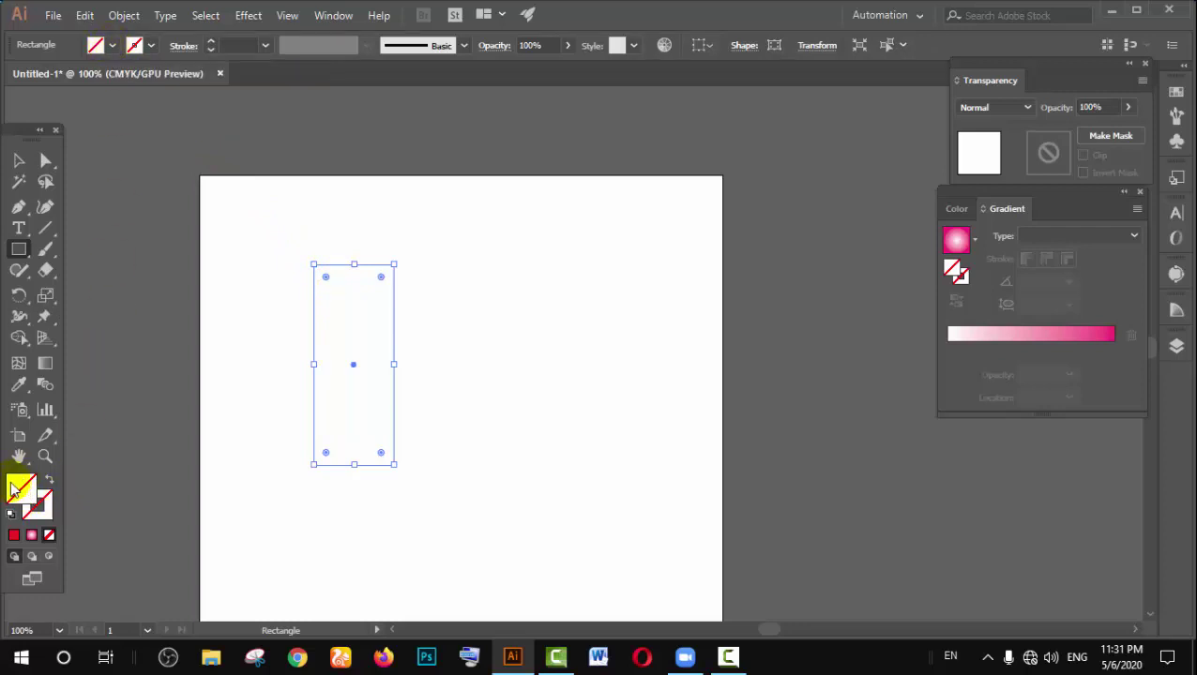
left_click(111, 45)
left_click(61, 74)
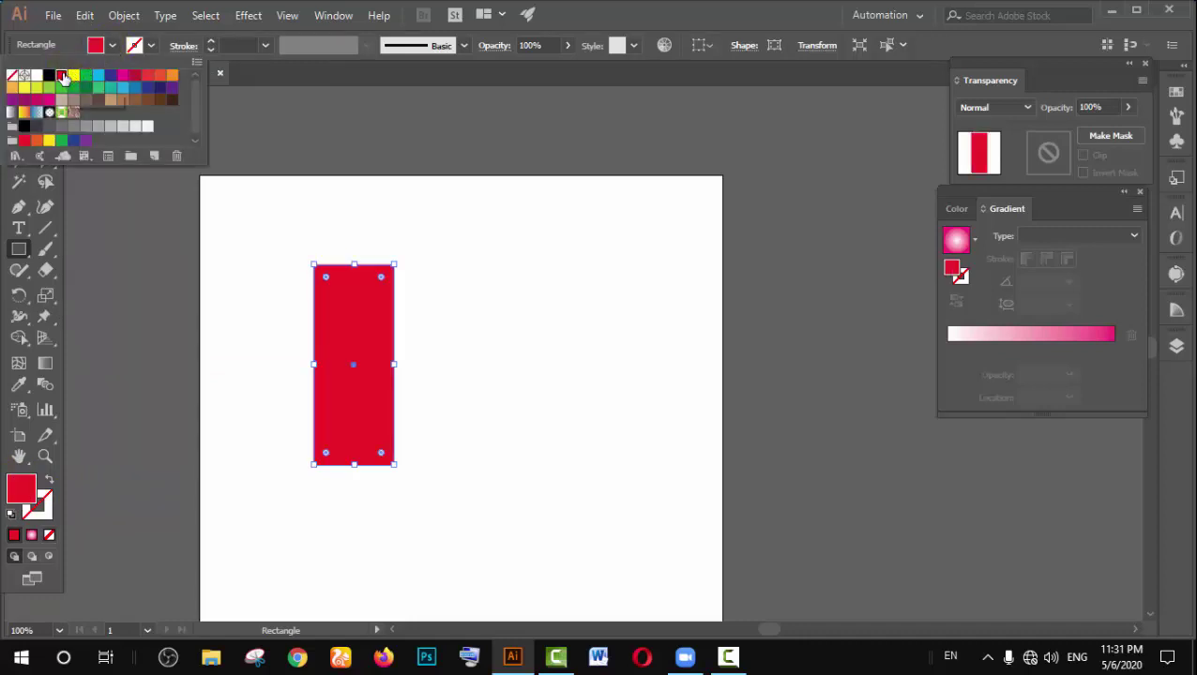
left_click(286, 223)
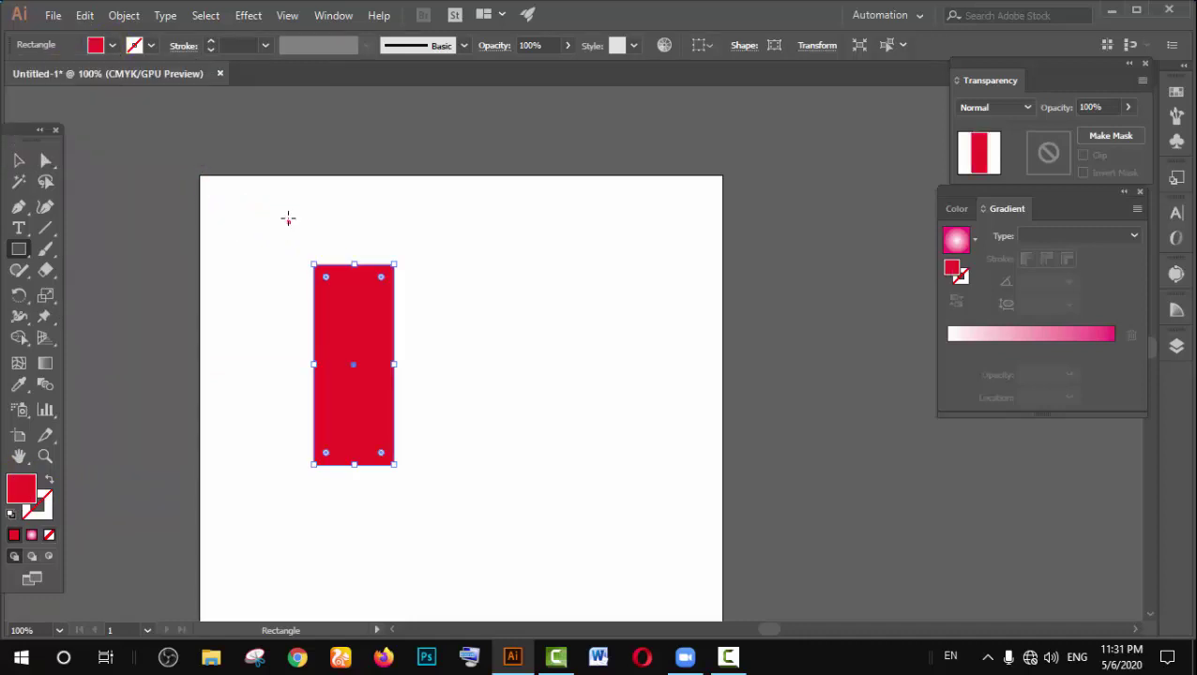
left_click(52, 162)
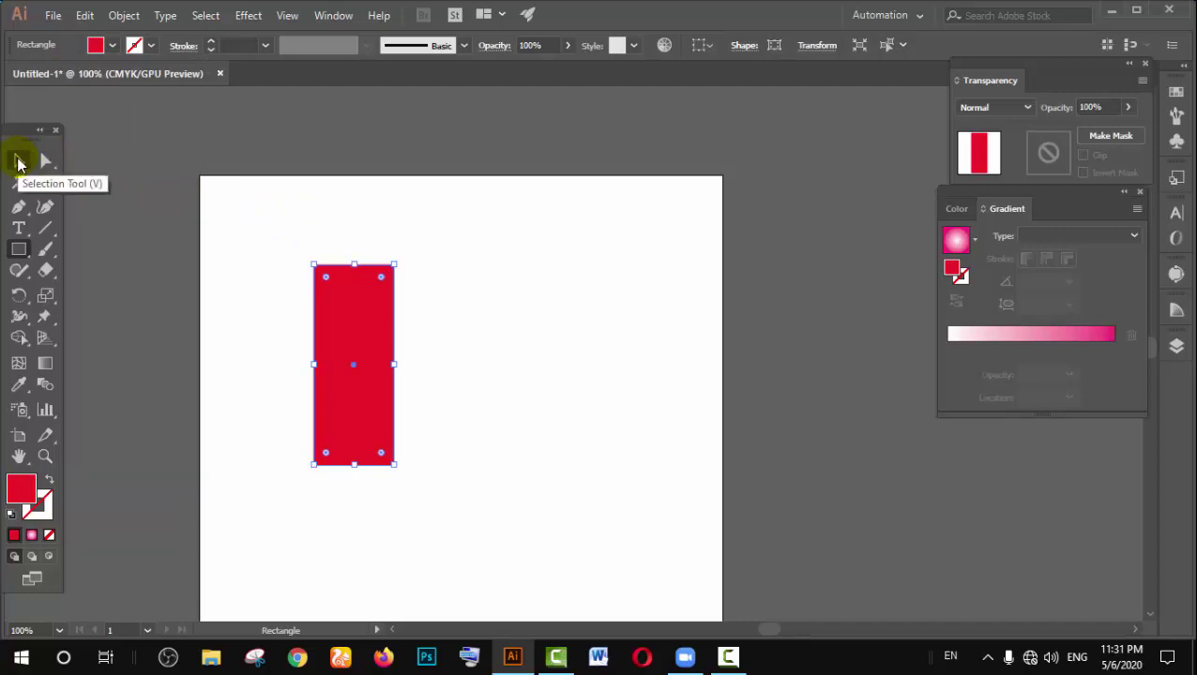
left_click(19, 162)
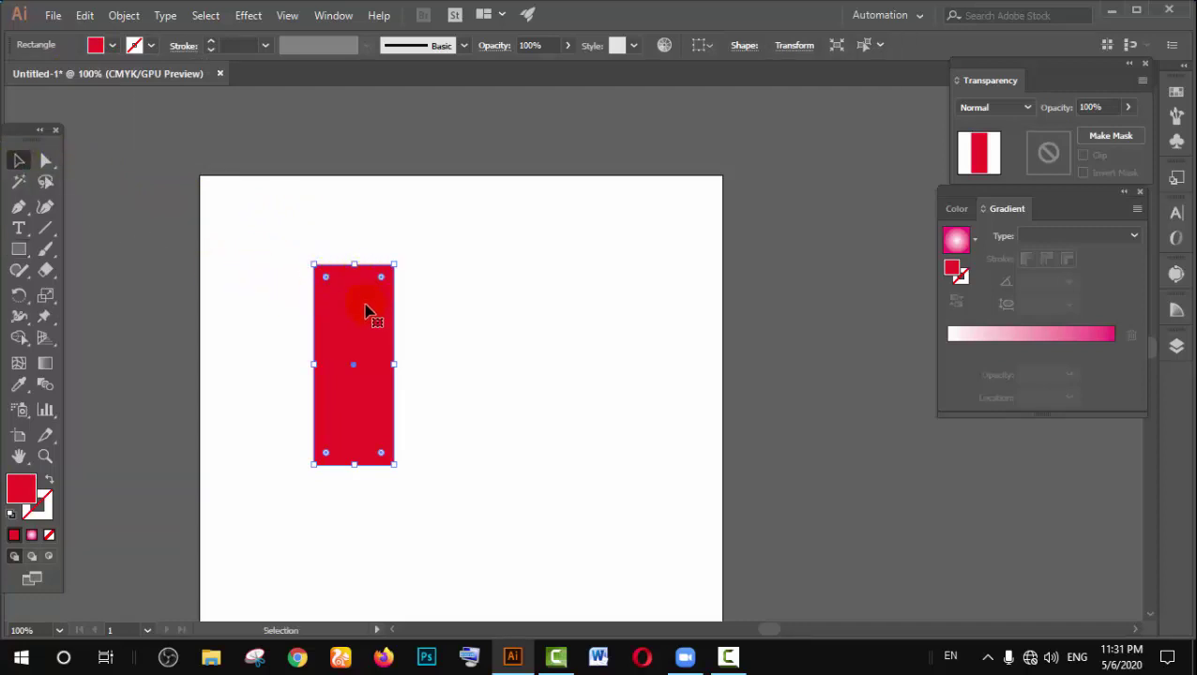
Step: Drag the live corner widget inward until the red rectangle becomes a capsule, then reselect it
scroll(364, 314, "up", 1)
scroll(366, 316, "up", 2)
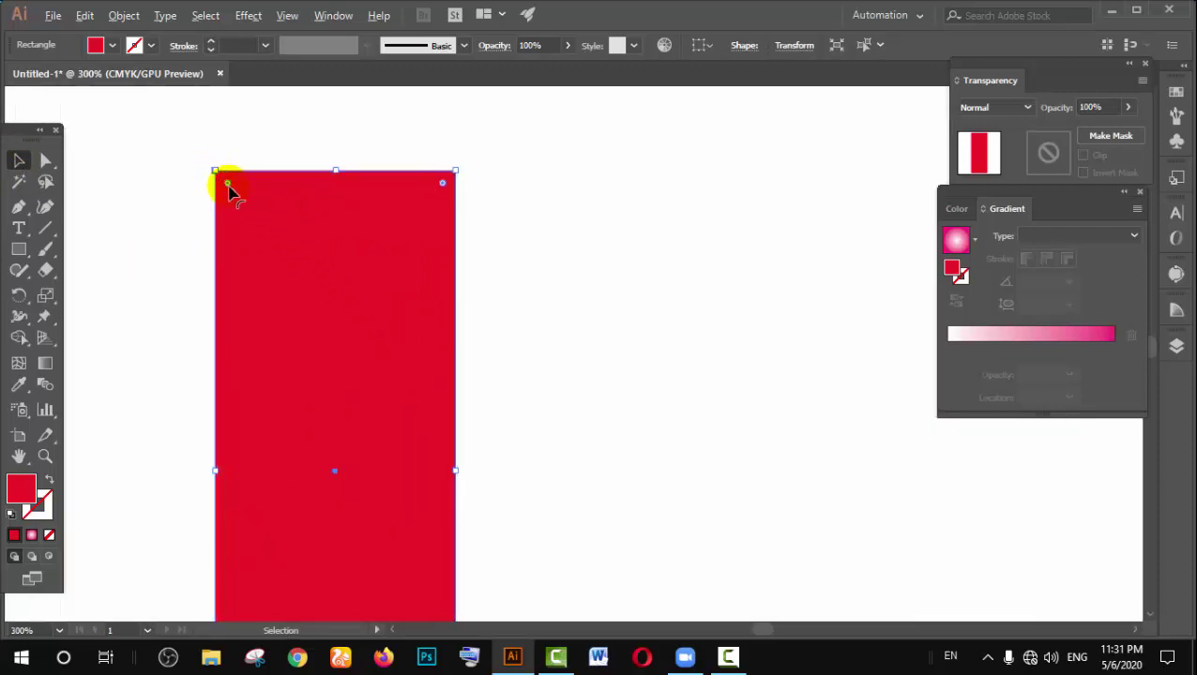
scroll(229, 191, "up", 1)
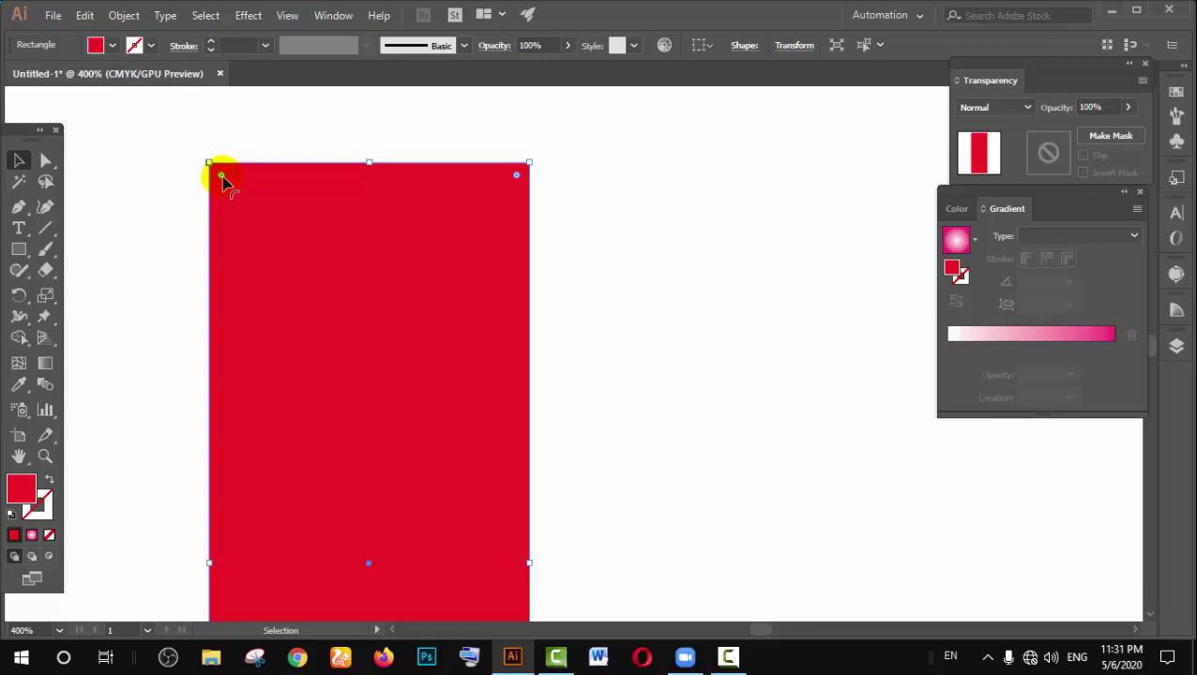
left_click_drag(221, 179, 277, 278)
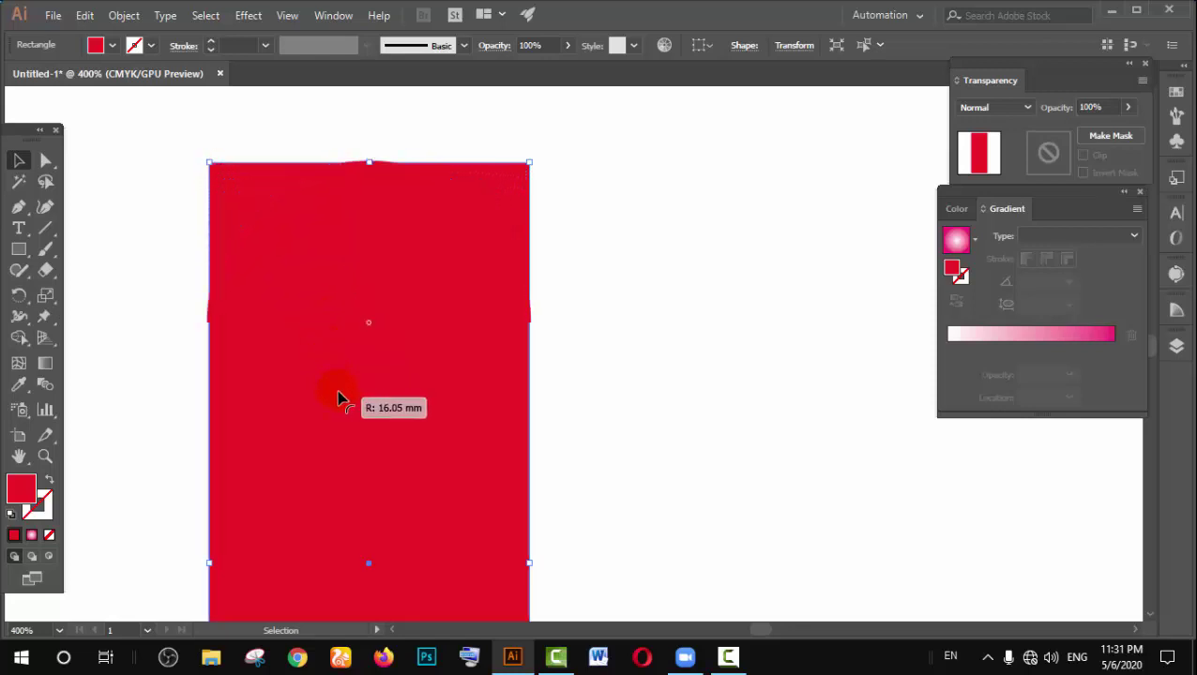
left_click_drag(278, 279, 347, 387)
scroll(444, 318, "down", 1)
scroll(441, 314, "down", 2)
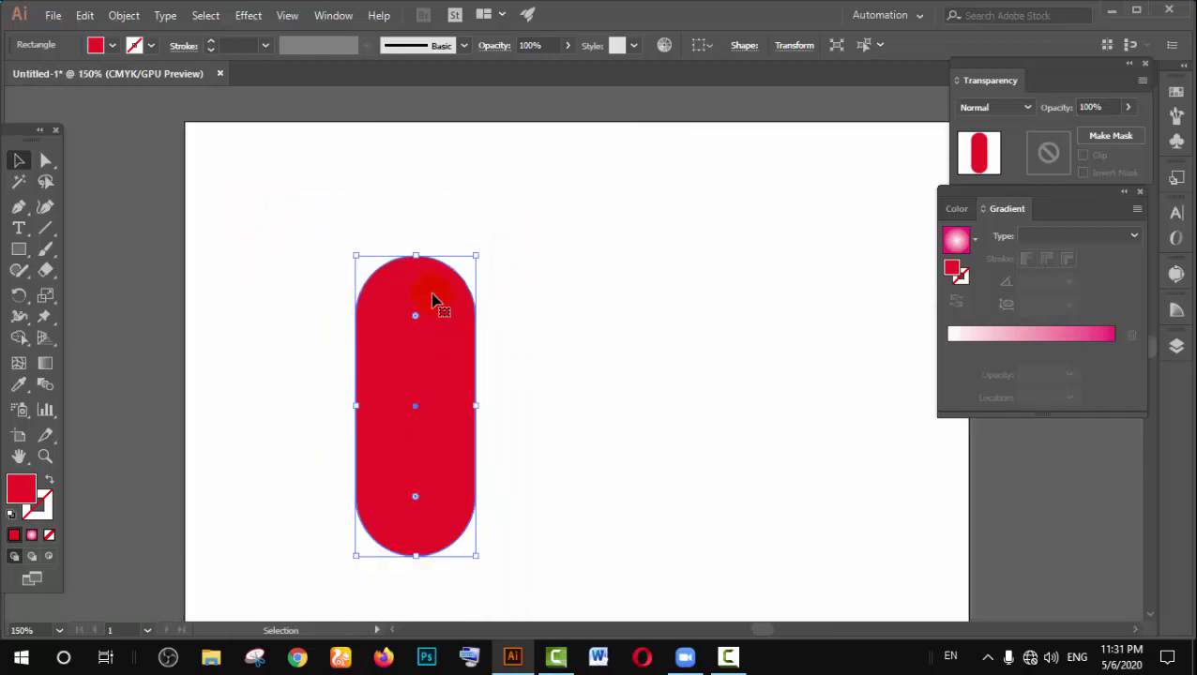
scroll(429, 297, "down", 1)
left_click(435, 235)
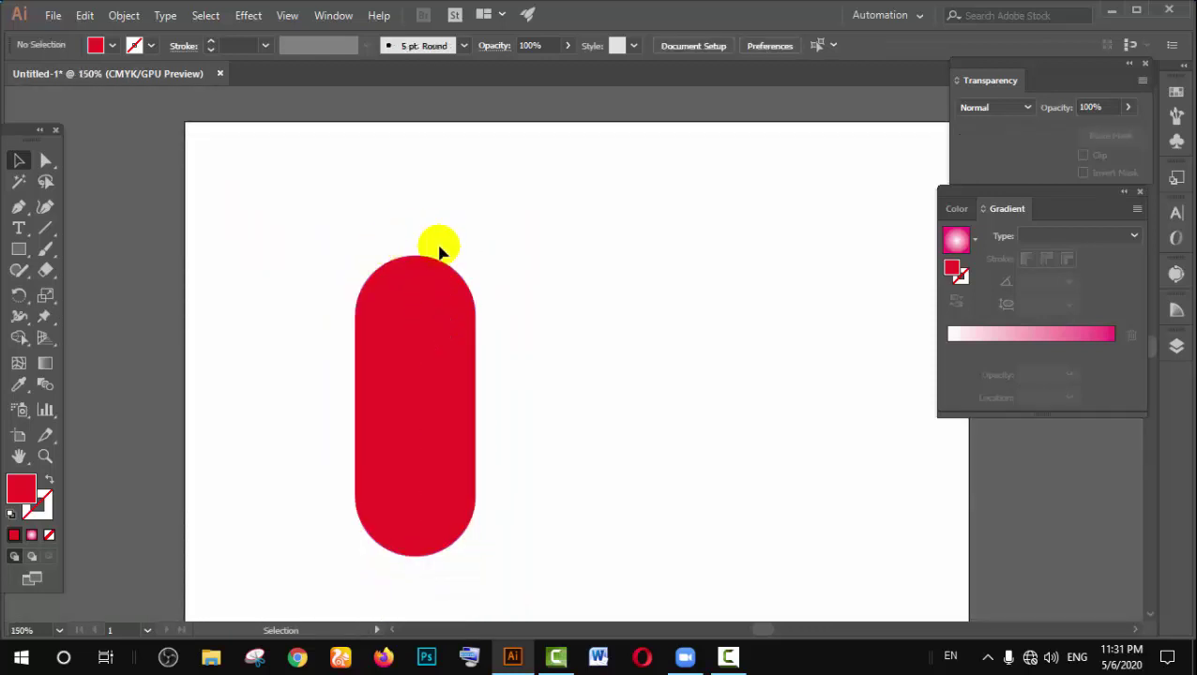
scroll(441, 398, "down", 1)
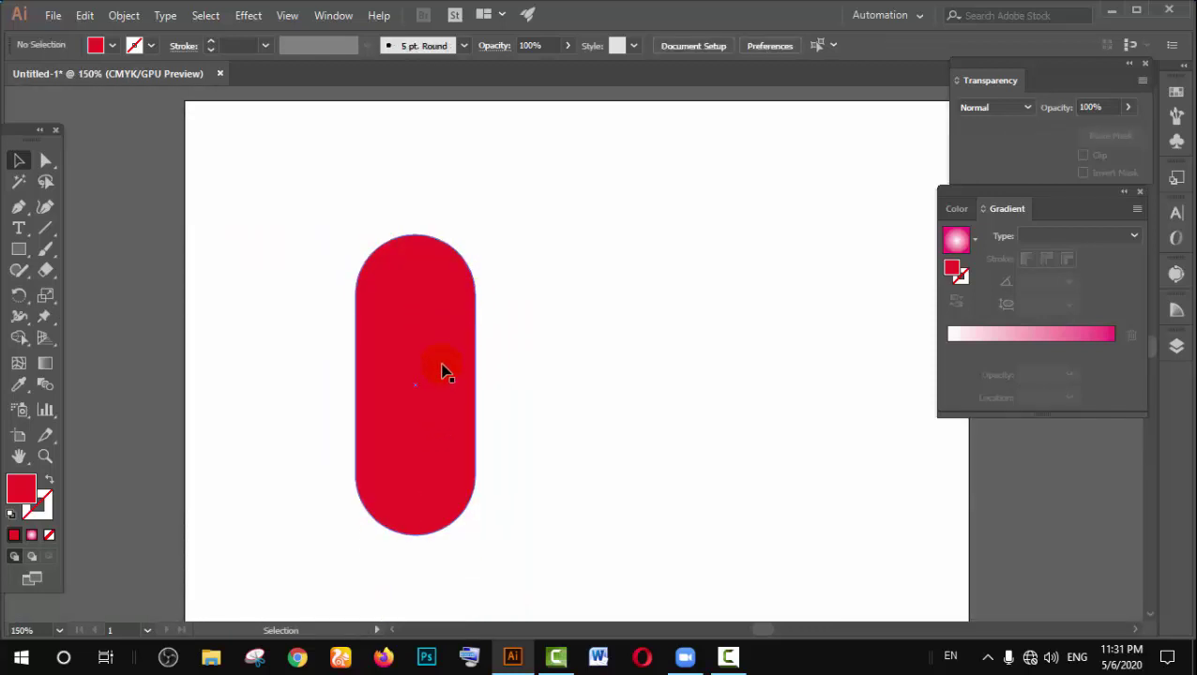
left_click(429, 312)
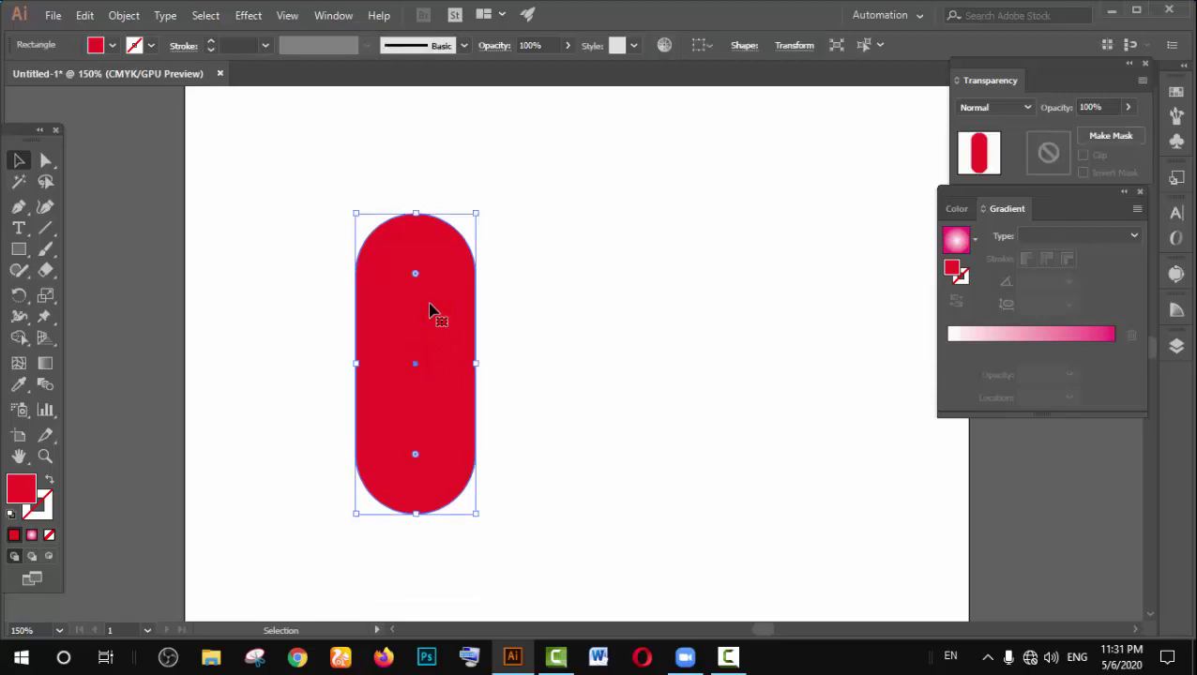
Step: Enter a 90° angle in the Rotate dialog for the red pill
right_click(418, 248)
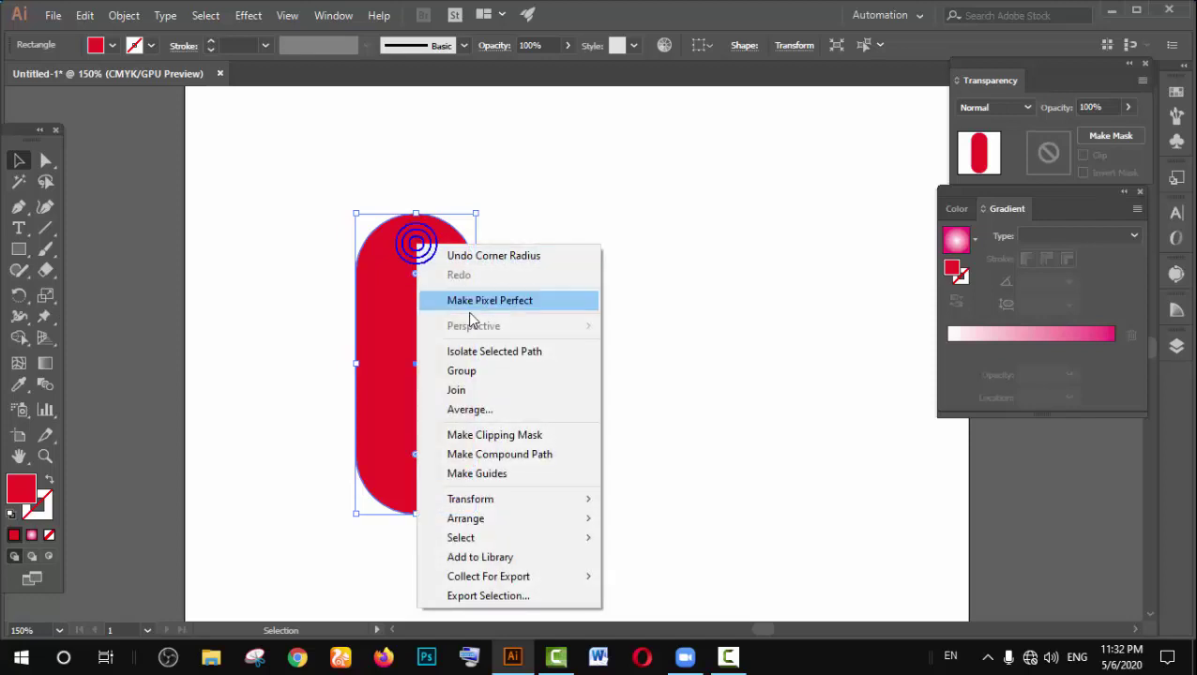
mouse_move(470, 499)
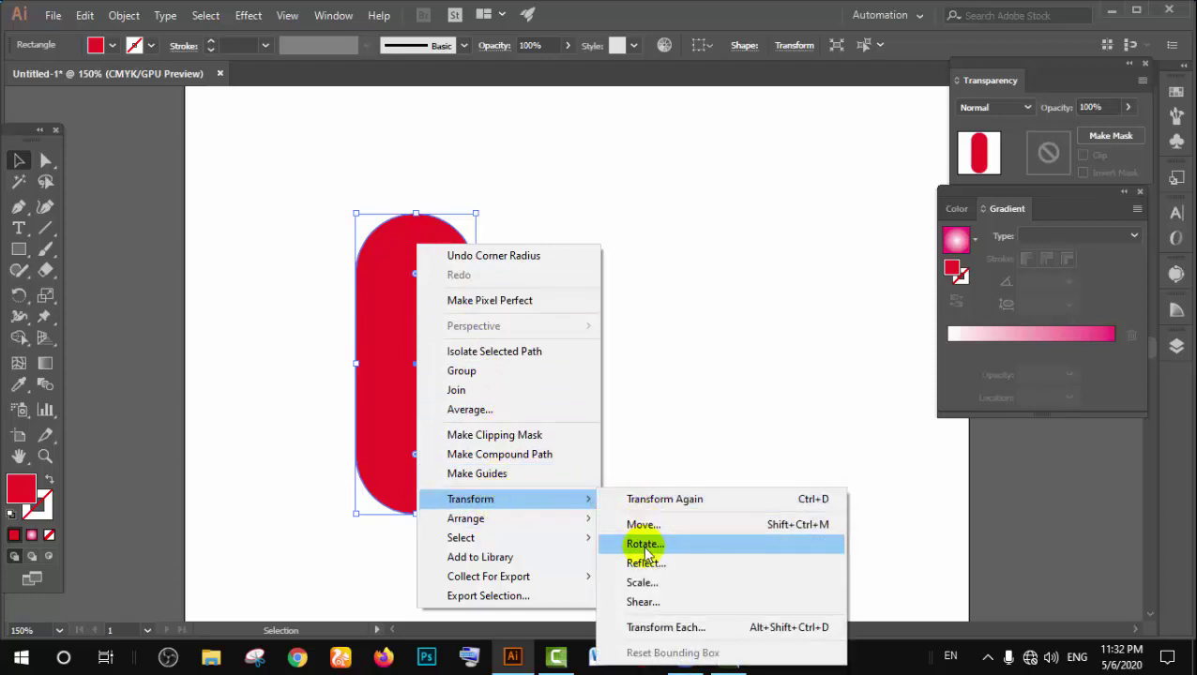
left_click(644, 545)
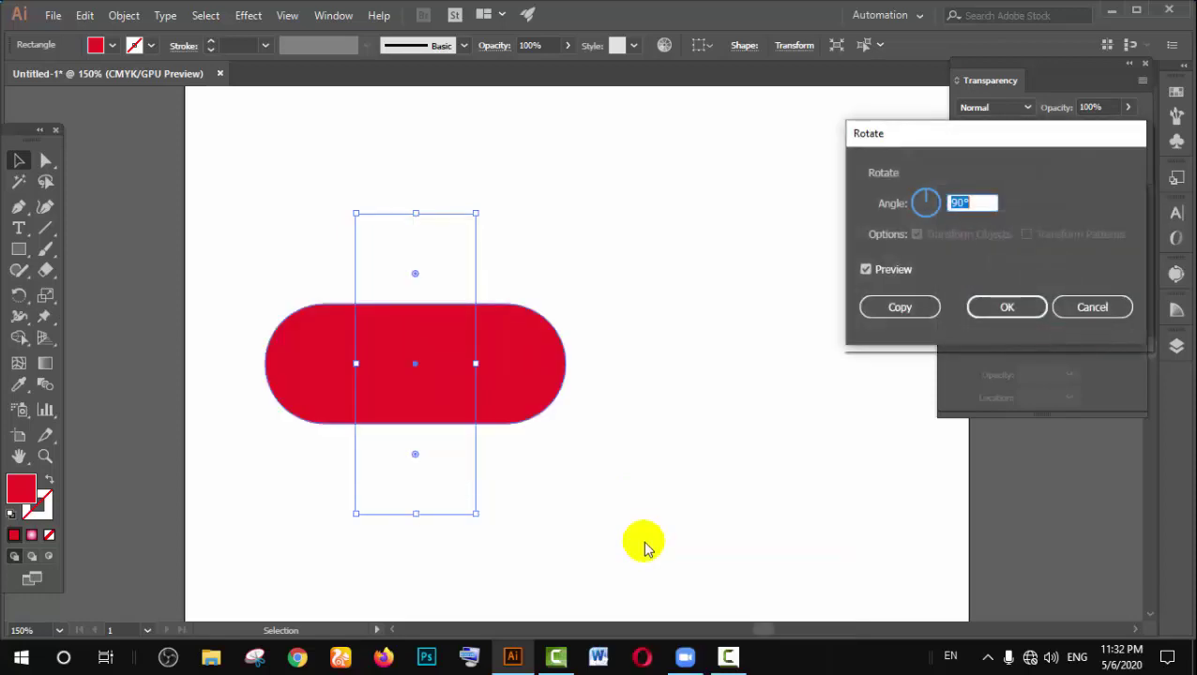
left_click(960, 203)
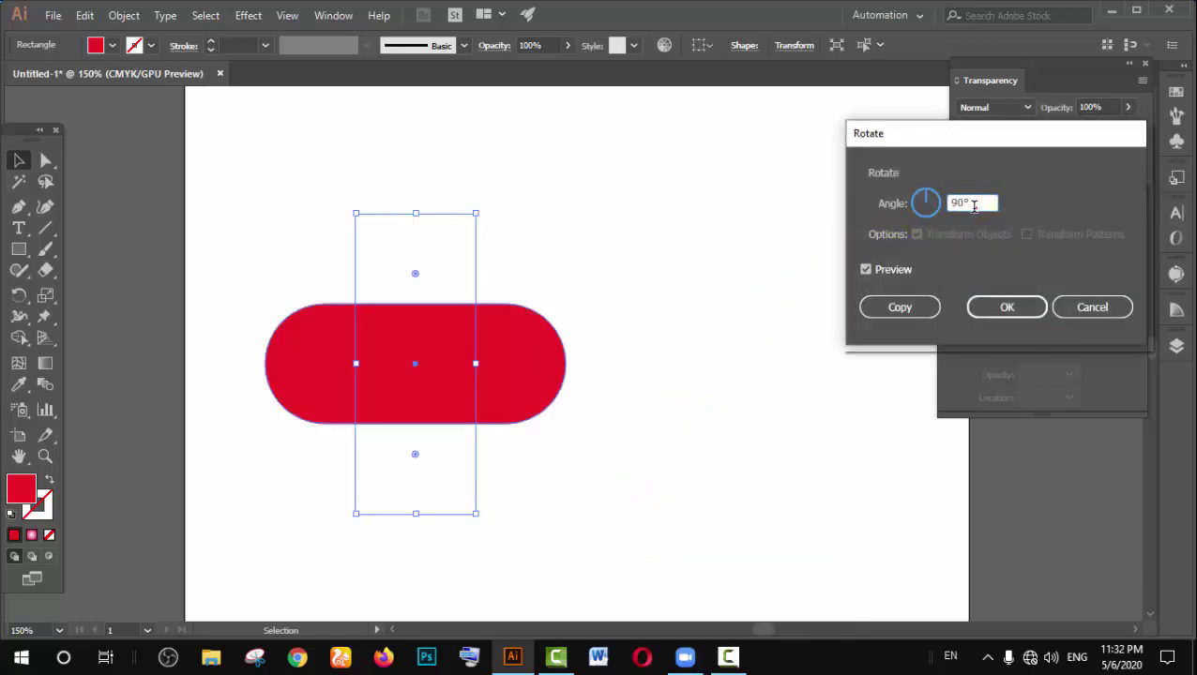
double_click(961, 204)
left_click(973, 203)
double_click(977, 202)
left_click(976, 202)
double_click(977, 200)
double_click(976, 201)
Step: Make a 90° rotated copy of the pill to form a plus-shaped cross, then deselect
left_click(867, 271)
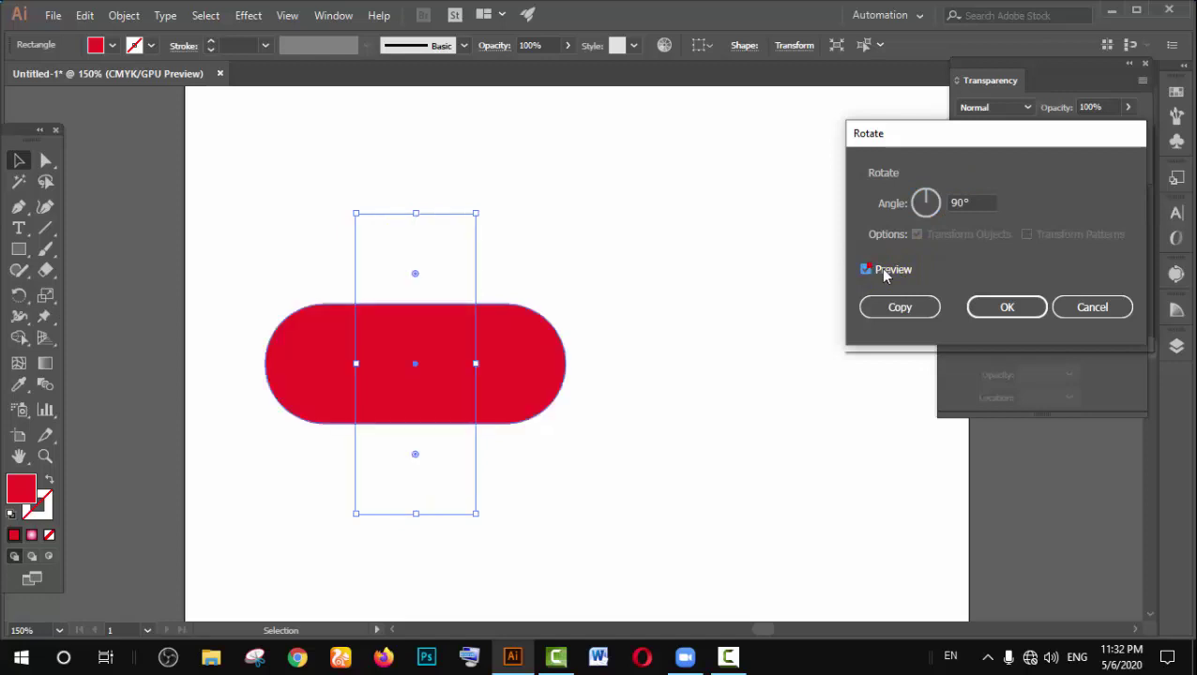
left_click(866, 270)
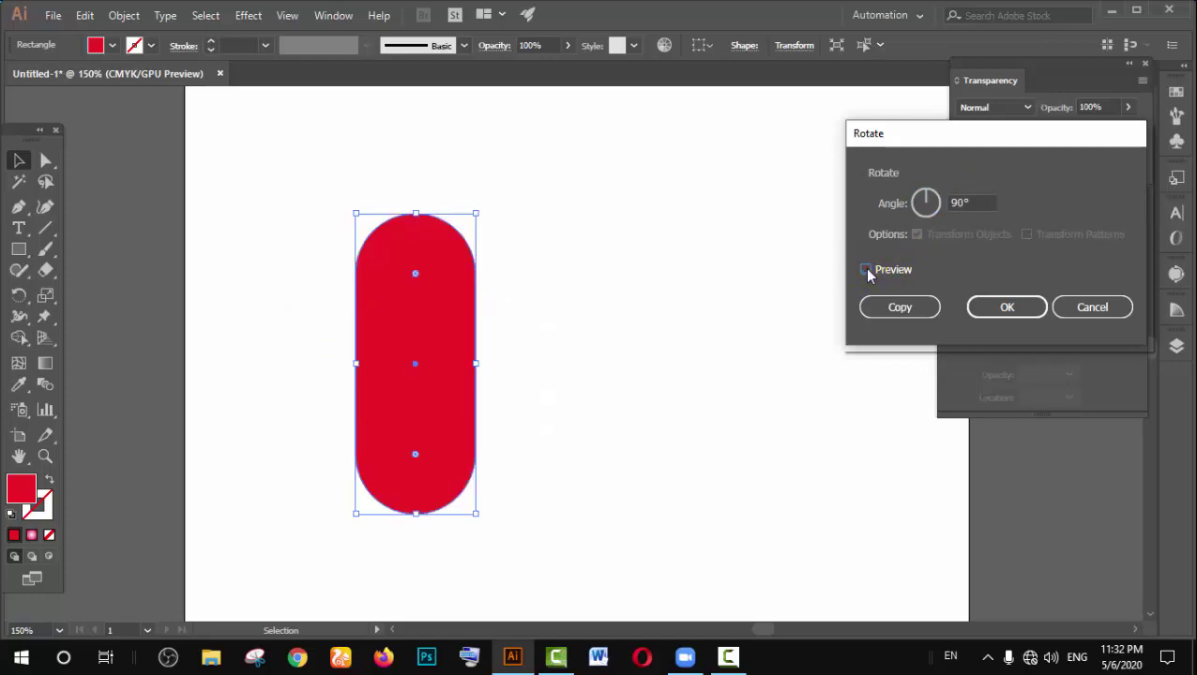
left_click(890, 310)
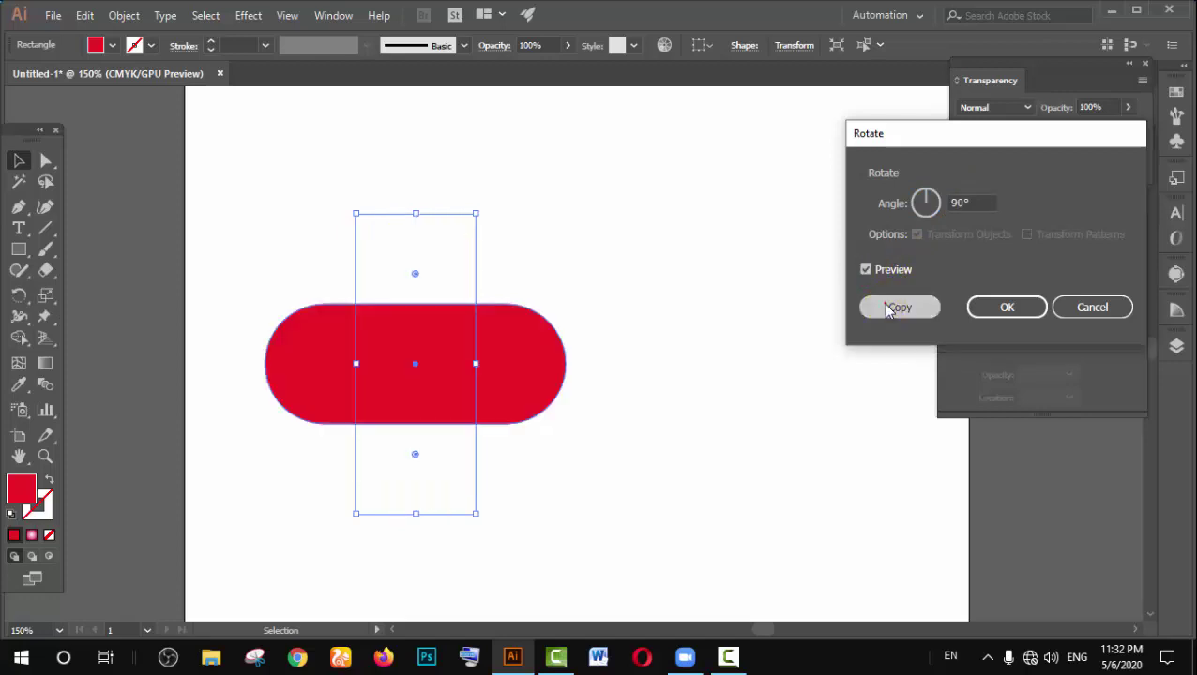
left_click(723, 299)
left_click(460, 272)
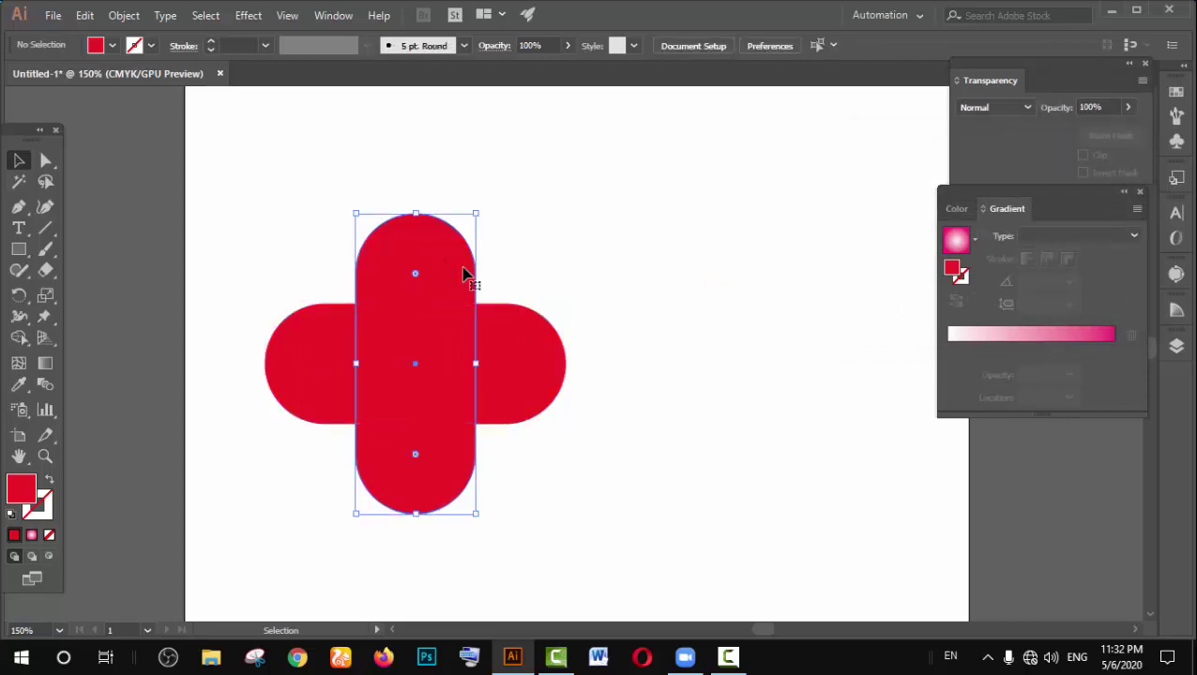
left_click(526, 325)
left_click(574, 262)
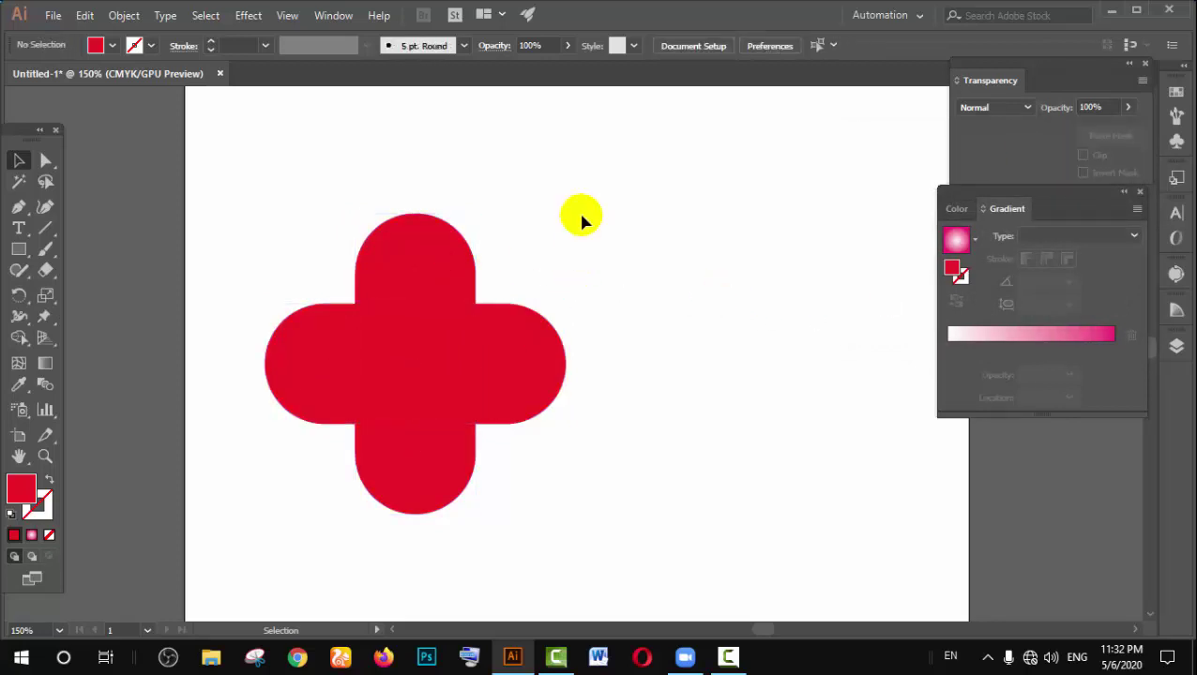
Step: Rotate both cross pieces 45° into an X and reselect all of its parts
left_click_drag(581, 214, 278, 519)
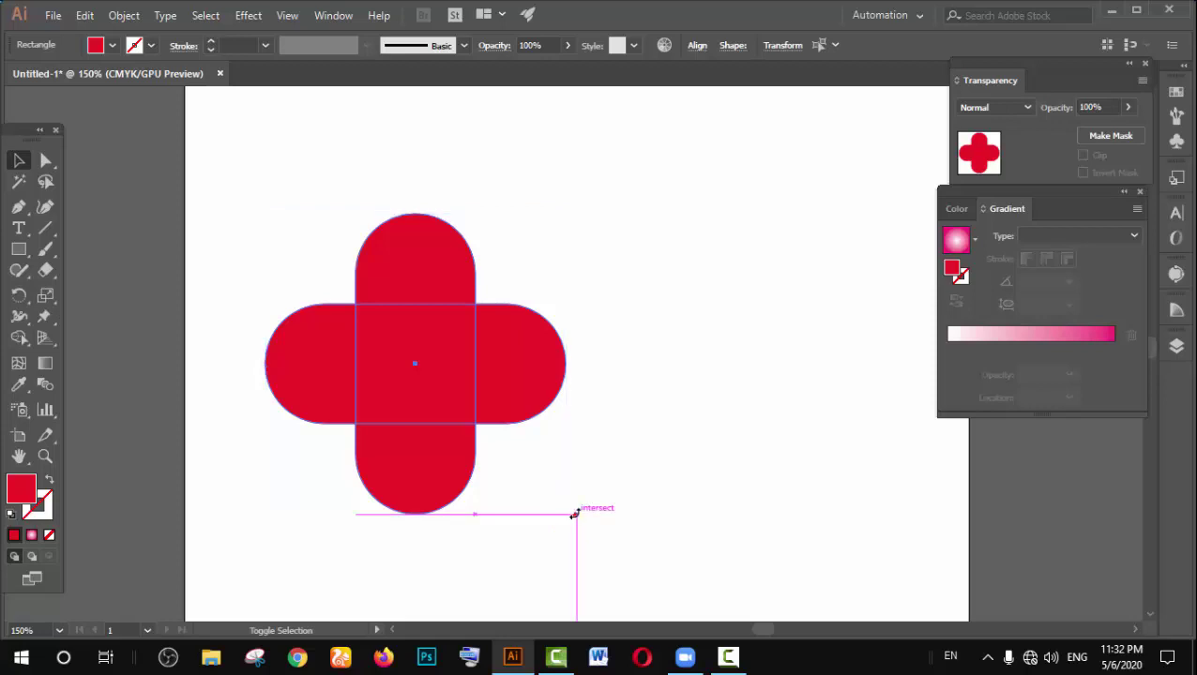
mouse_move(588, 467)
left_mouse_down()
mouse_move(617, 335)
mouse_move(614, 346)
left_mouse_up()
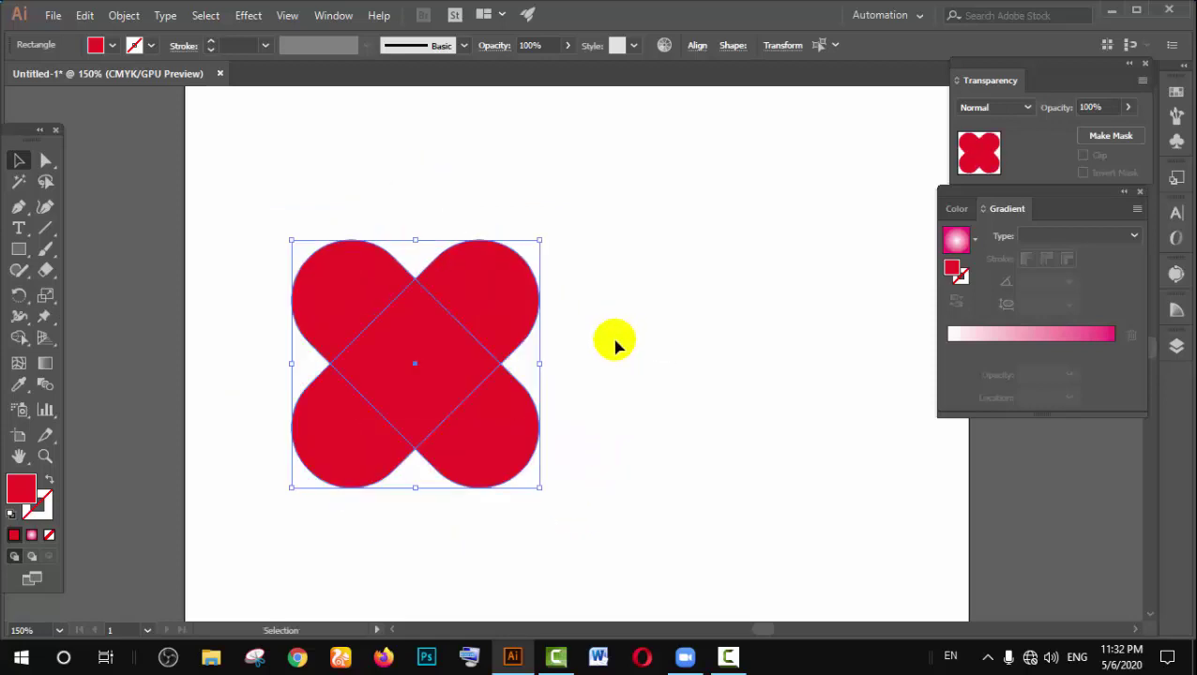
left_click(604, 312)
left_click_drag(626, 270, 617, 185)
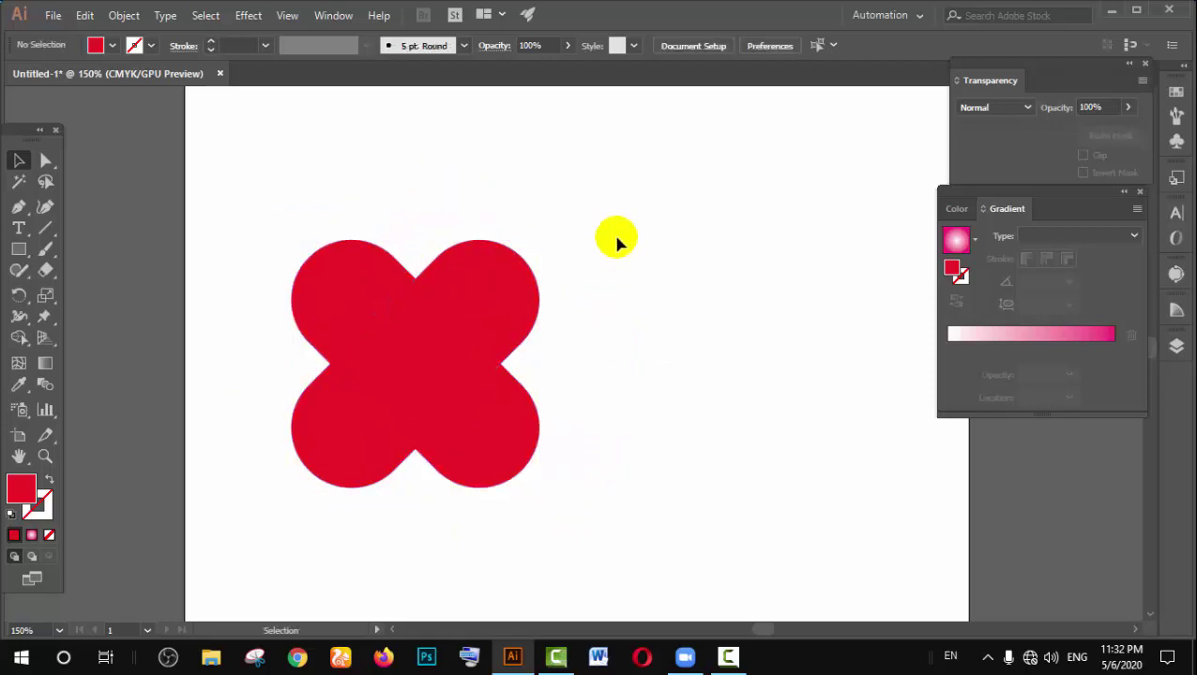
left_click_drag(628, 294, 347, 515)
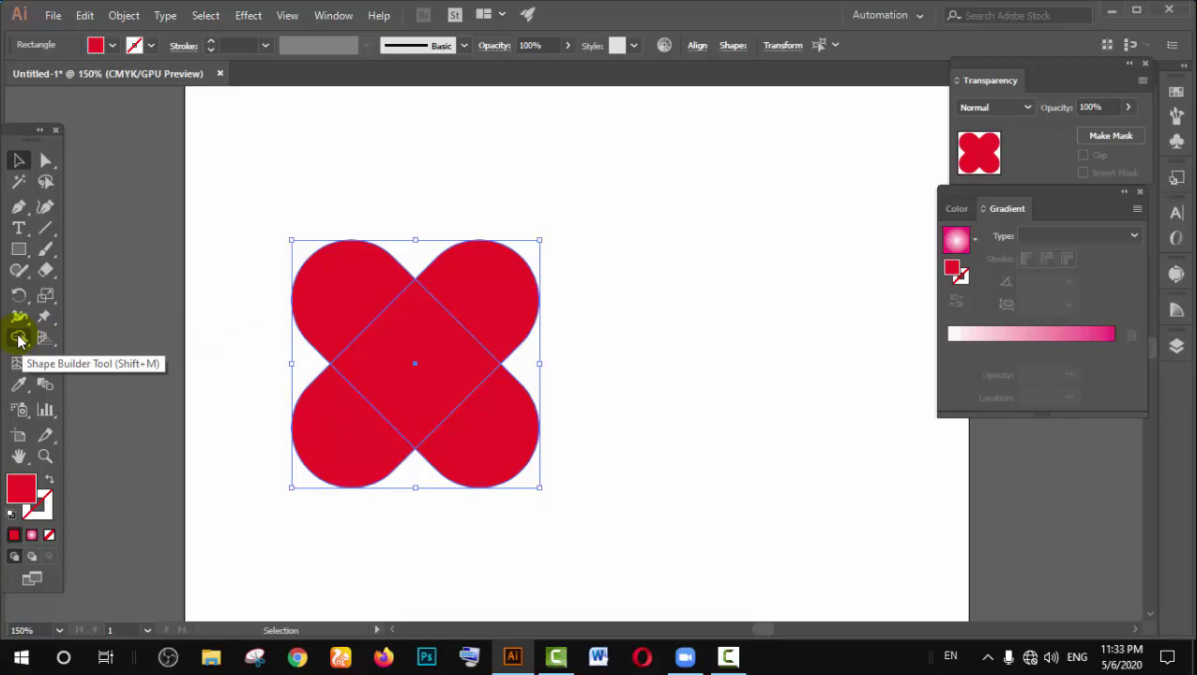
Step: With Shape Builder, delete the X's lower-right lobe and merge the rest into one heart
left_click(18, 339)
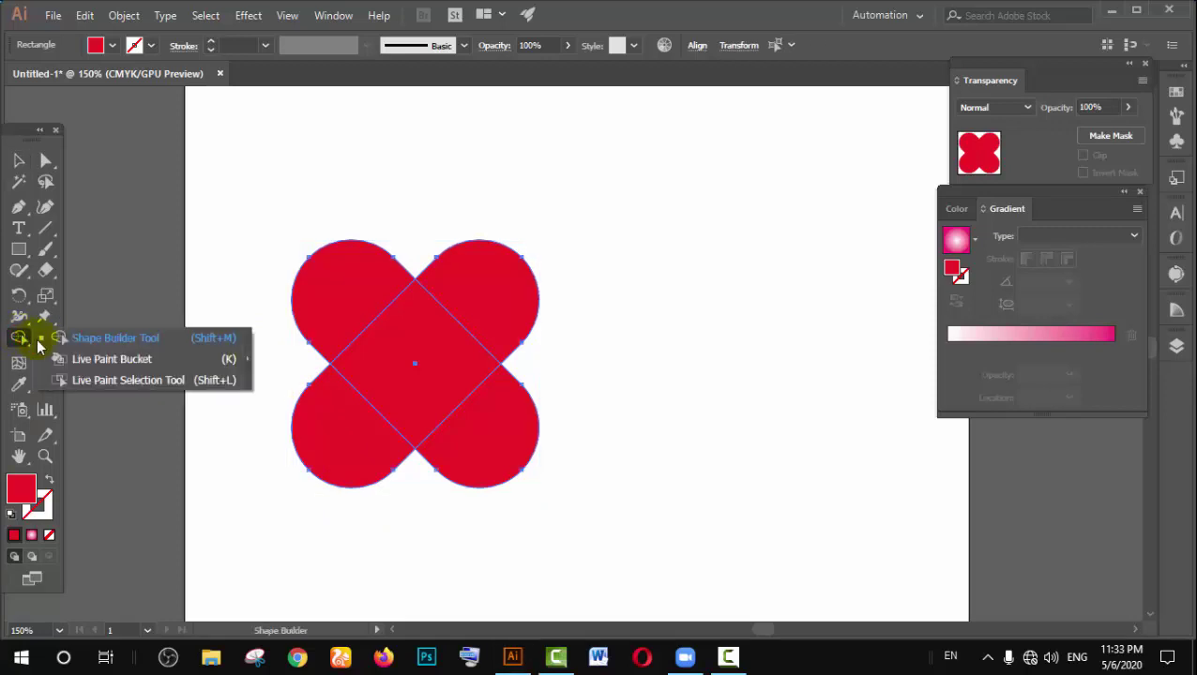
left_click(84, 359)
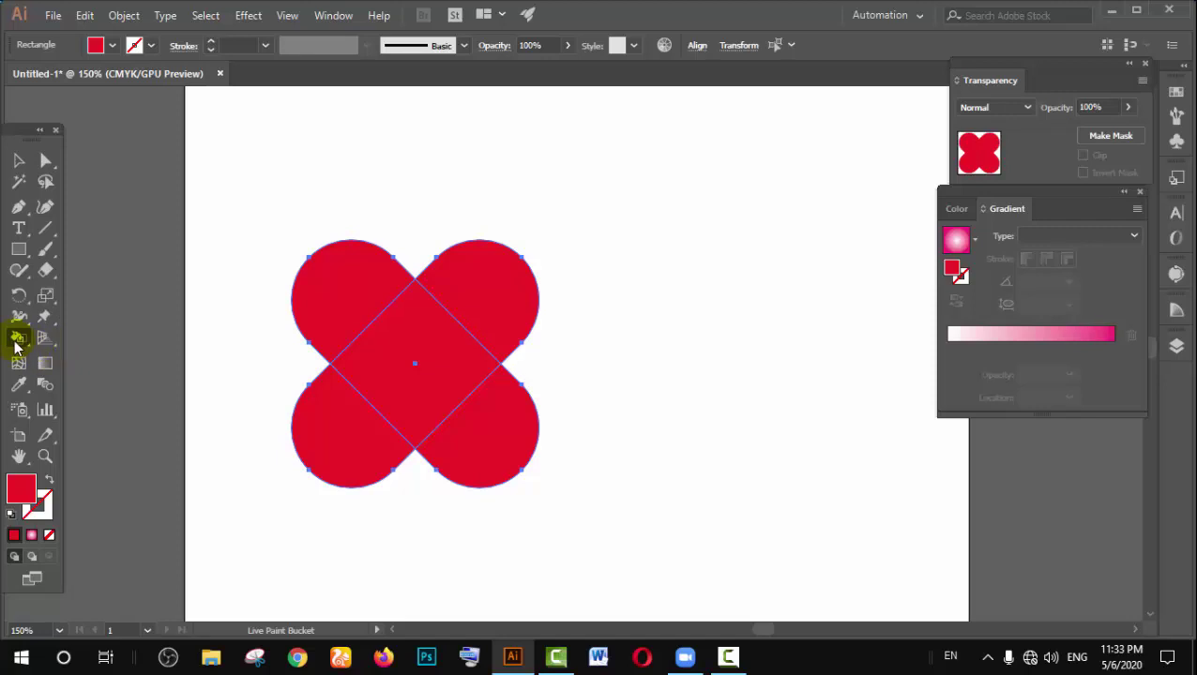
left_click_drag(16, 347, 120, 380)
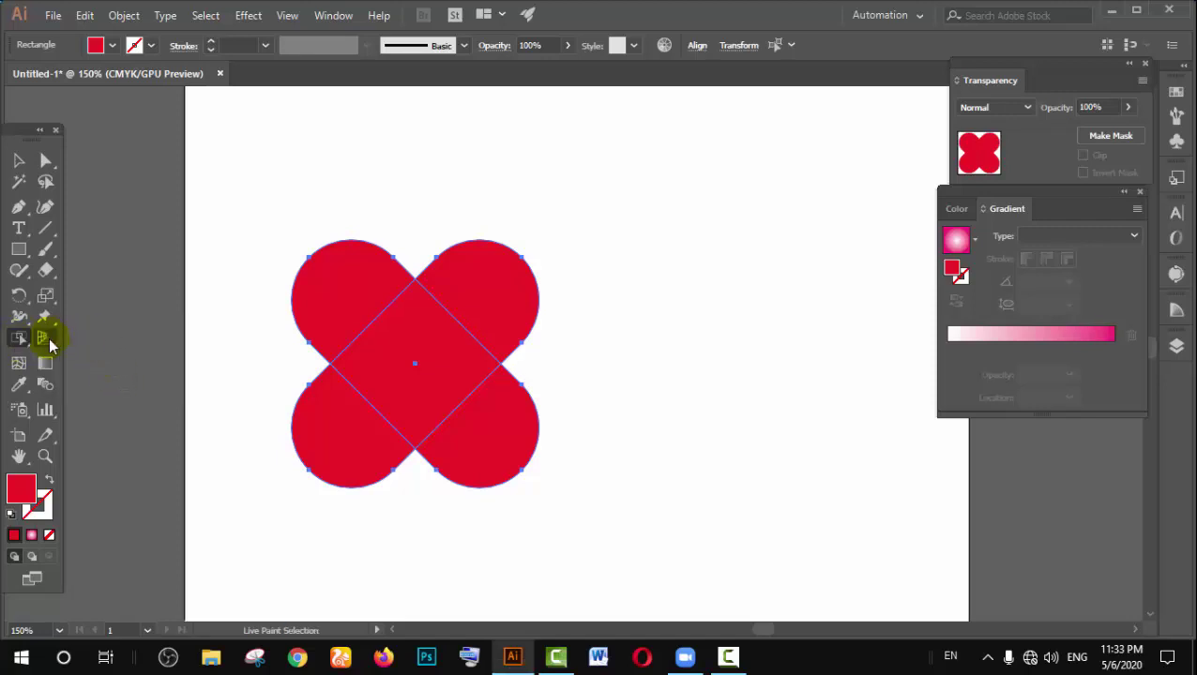
left_click_drag(23, 345, 109, 349)
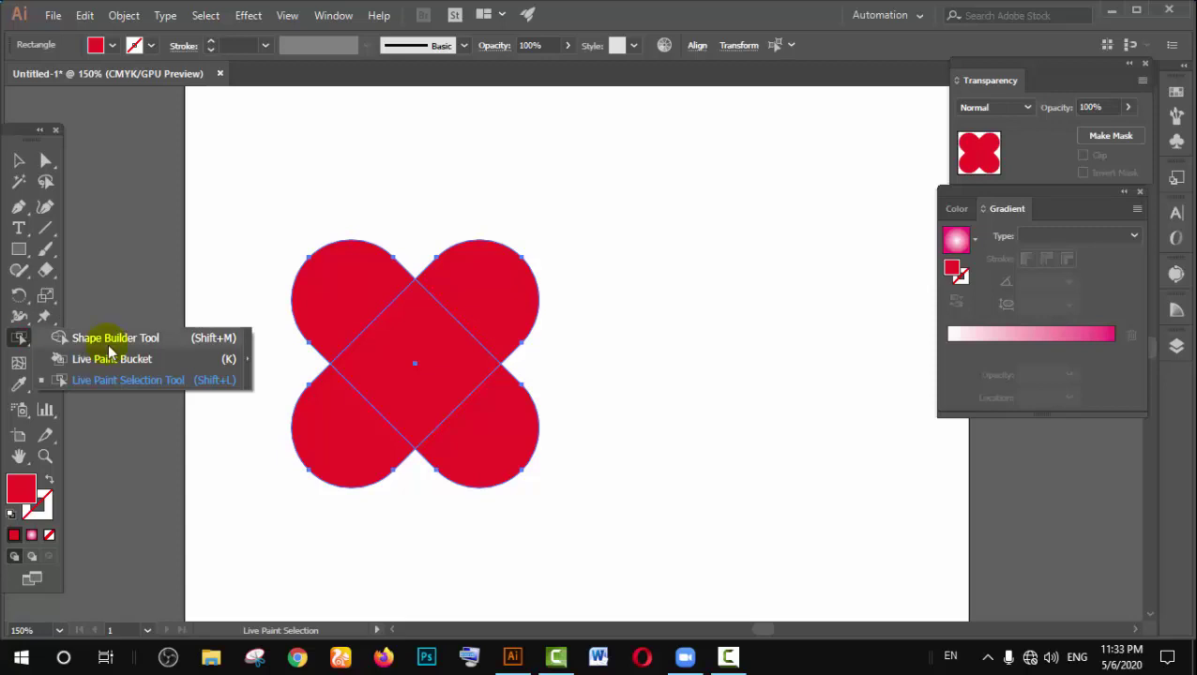
left_click(109, 345)
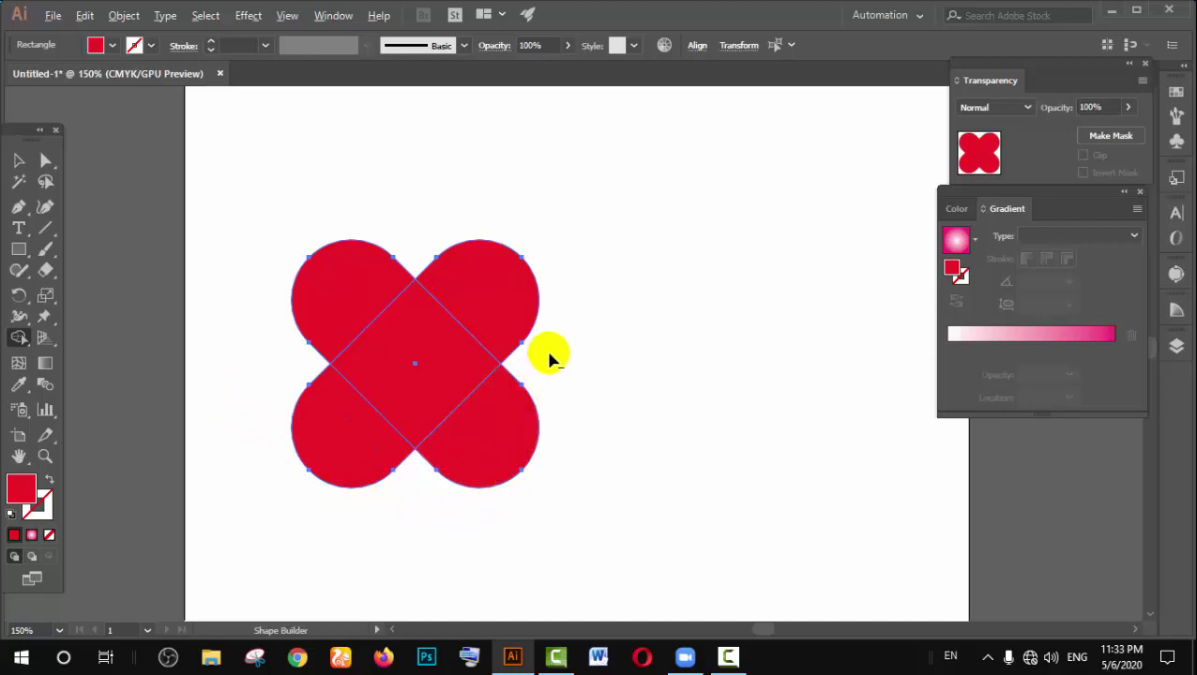
left_click_drag(548, 366, 500, 427)
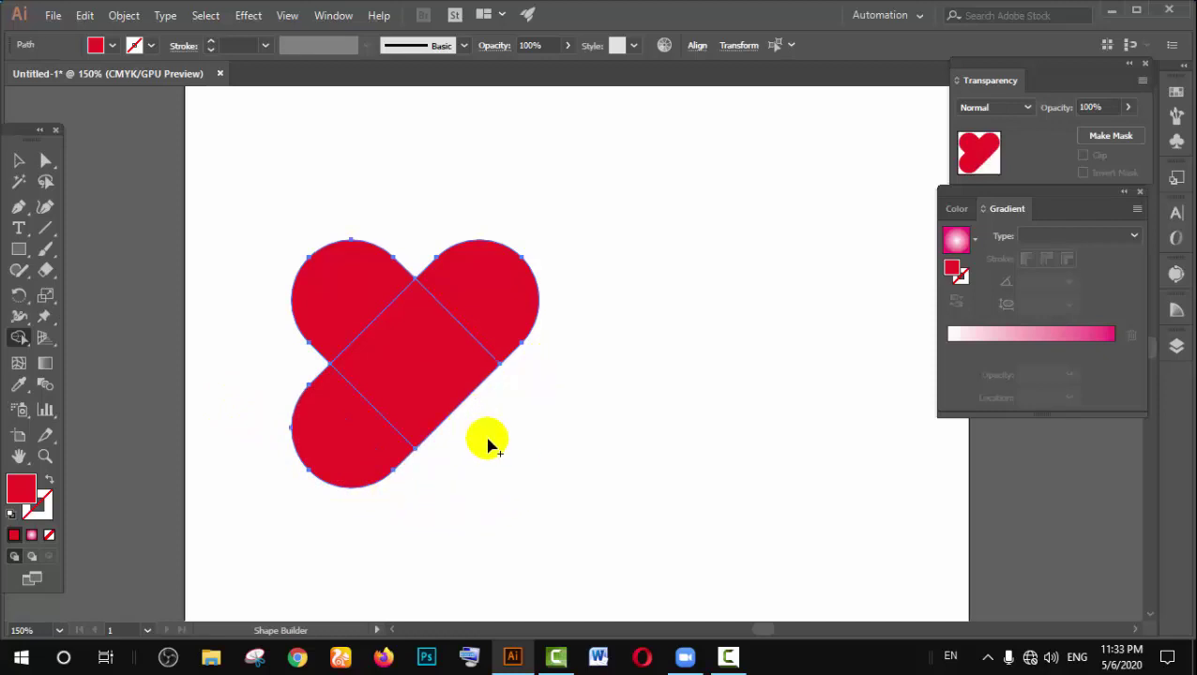
left_click_drag(255, 359, 345, 441)
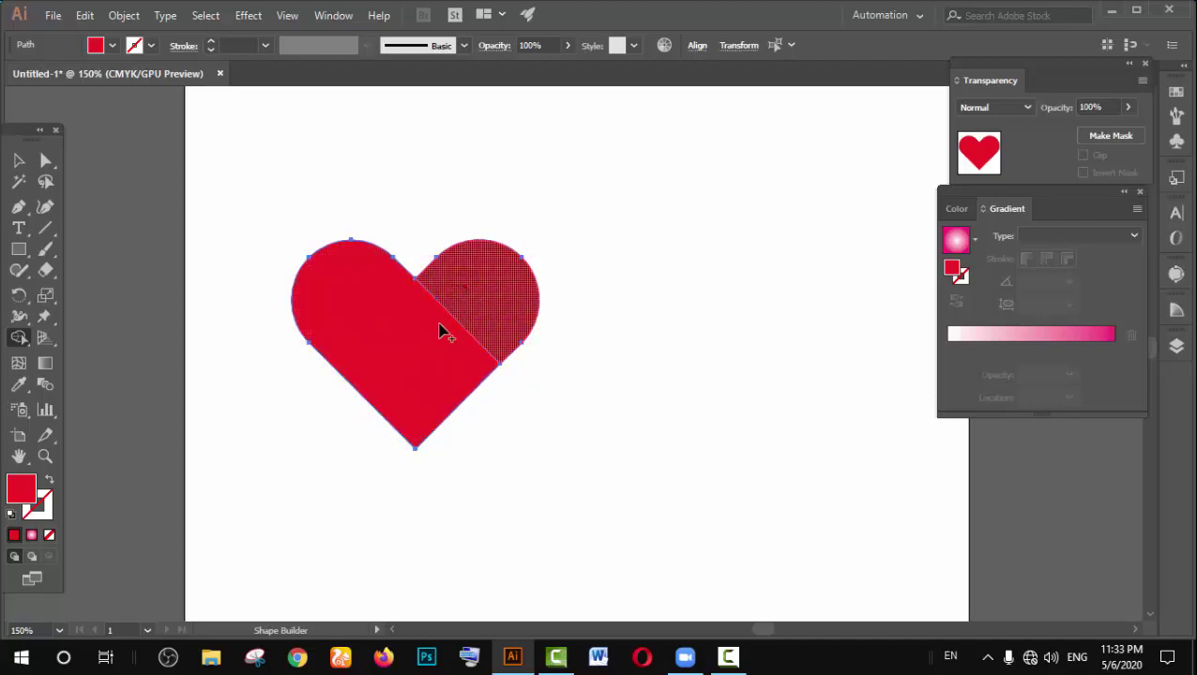
left_click_drag(356, 323, 441, 334)
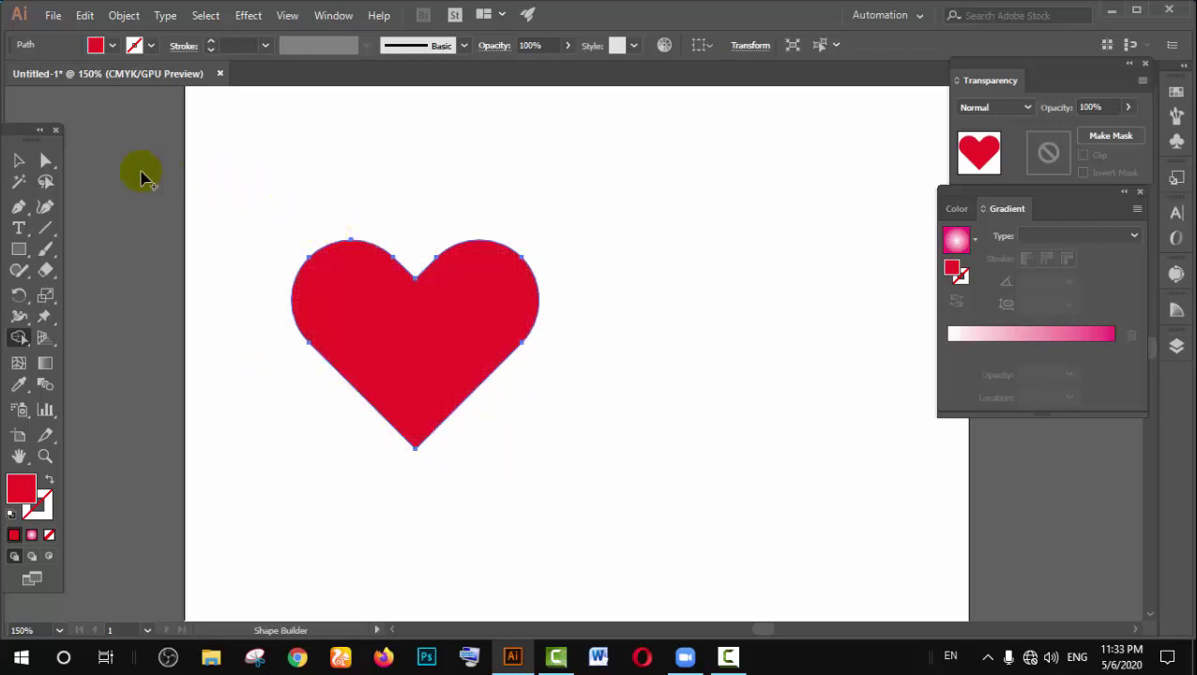
Step: Duplicate the red heart to the upper right and nudge the original right and down
left_click(21, 162)
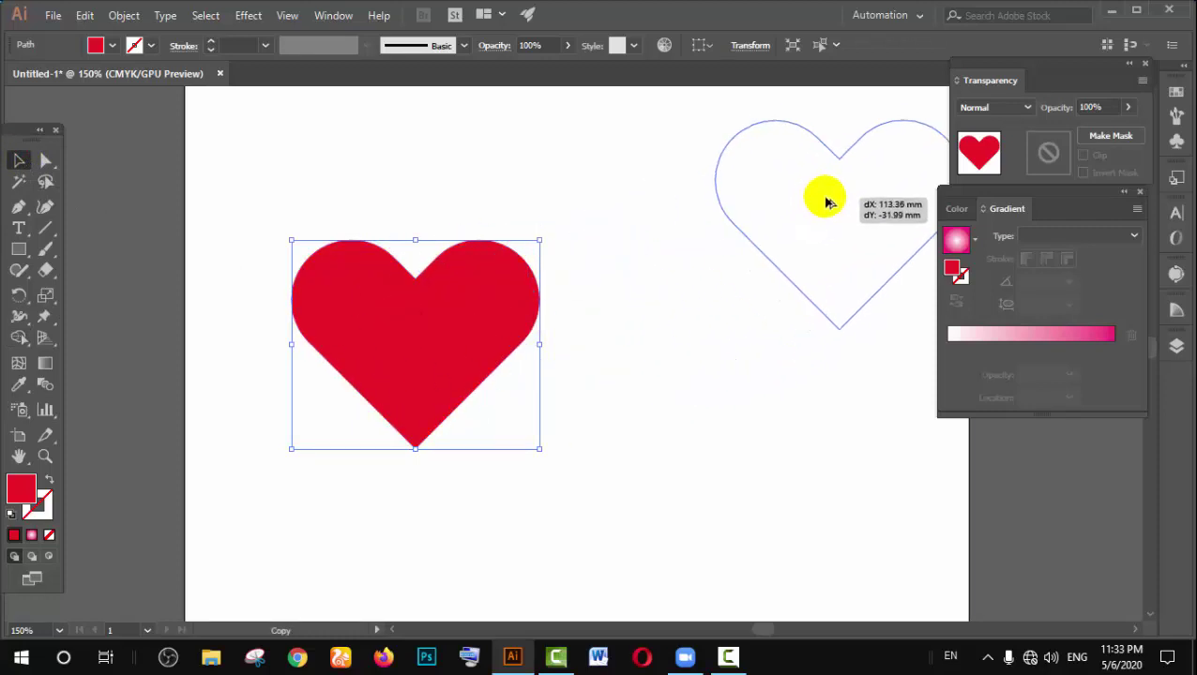
left_click_drag(653, 284, 846, 177)
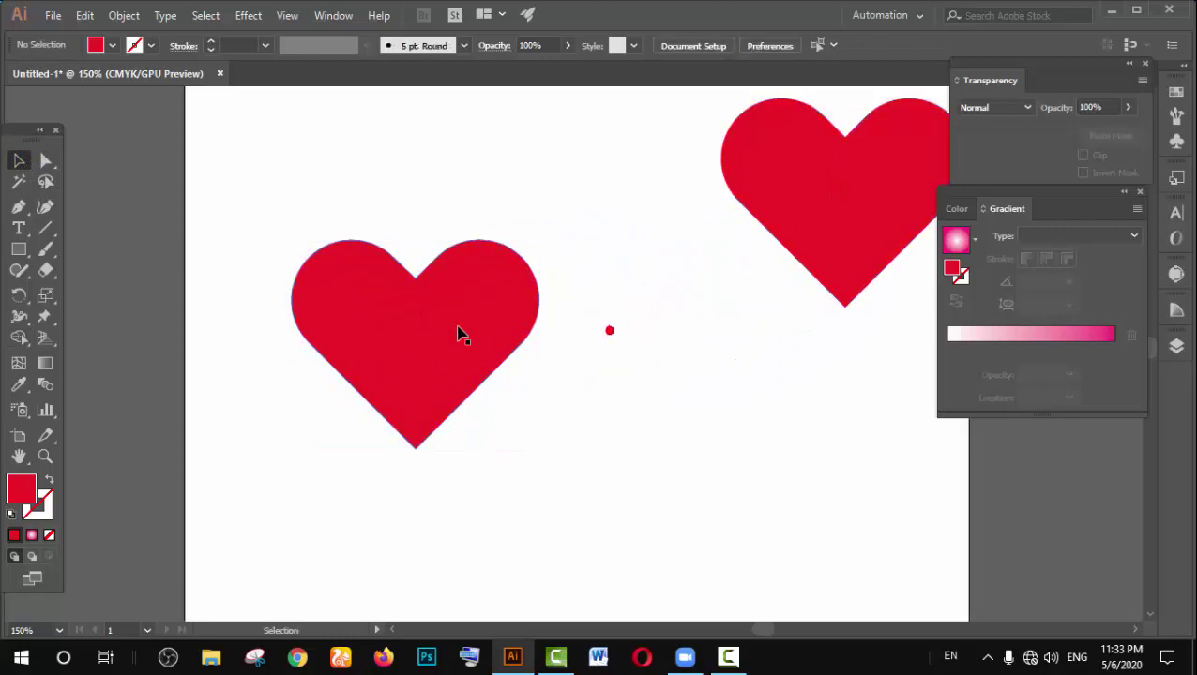
mouse_move(450, 323)
left_mouse_down()
mouse_move(560, 348)
mouse_move(459, 343)
mouse_move(506, 340)
left_mouse_up()
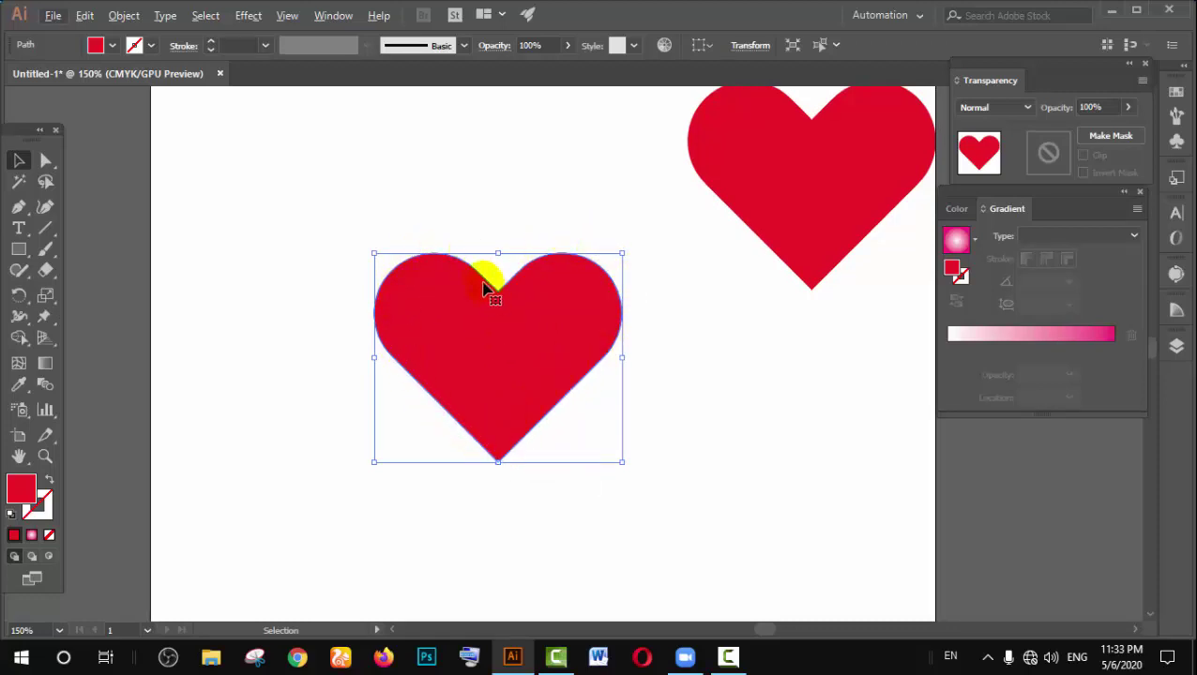
Step: Give the left heart no fill and a black 1 px stroke
left_click(111, 47)
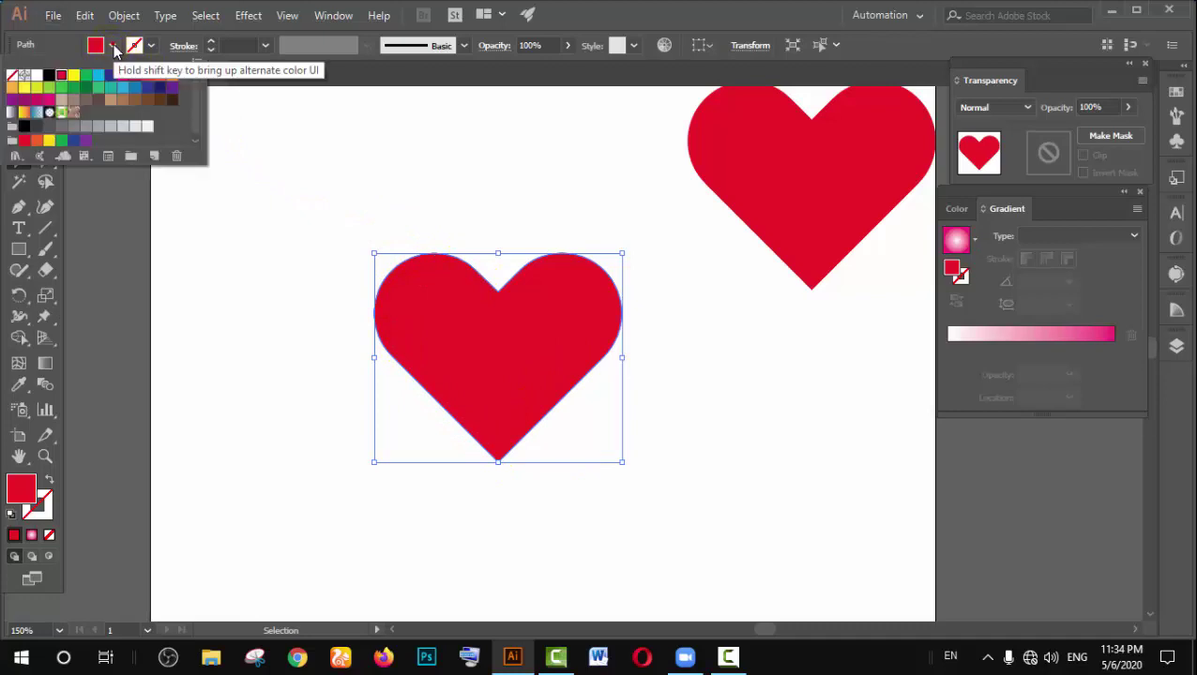
left_click(15, 79)
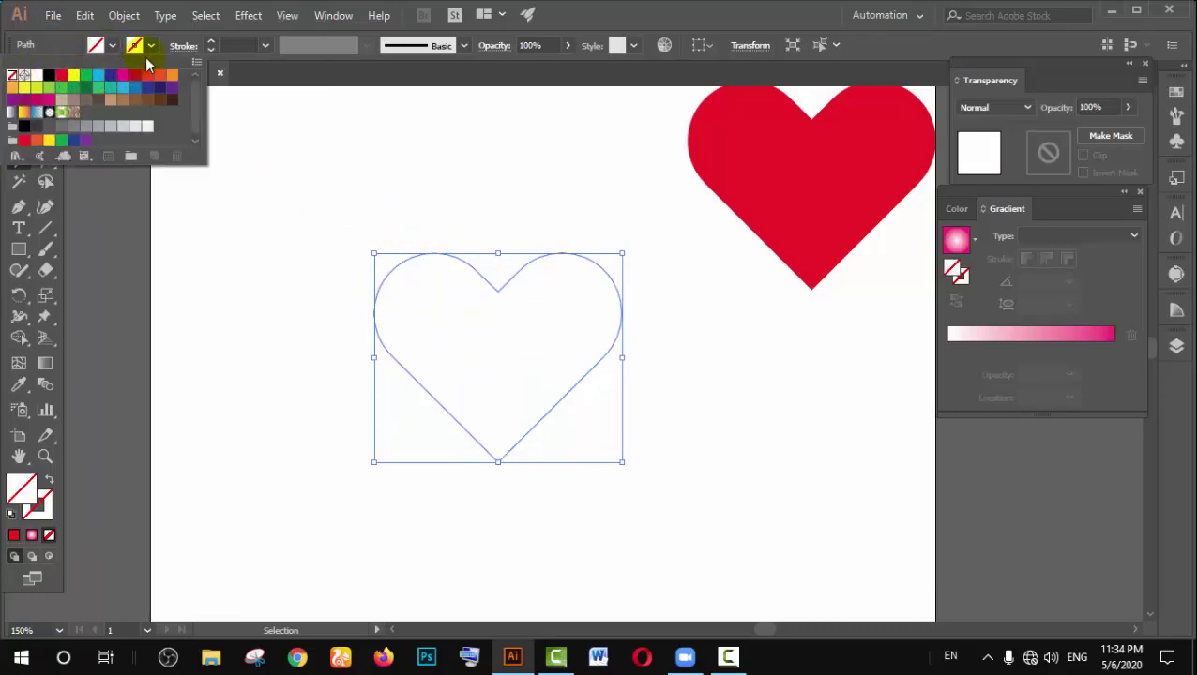
left_click(150, 49)
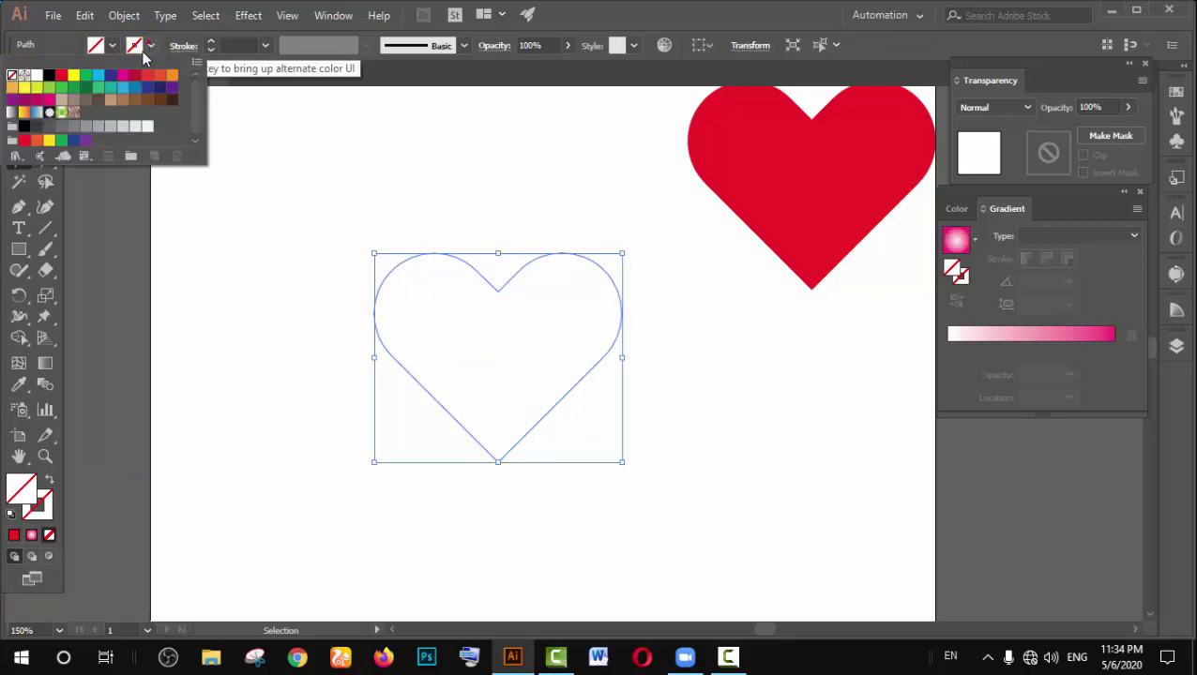
left_click(49, 75)
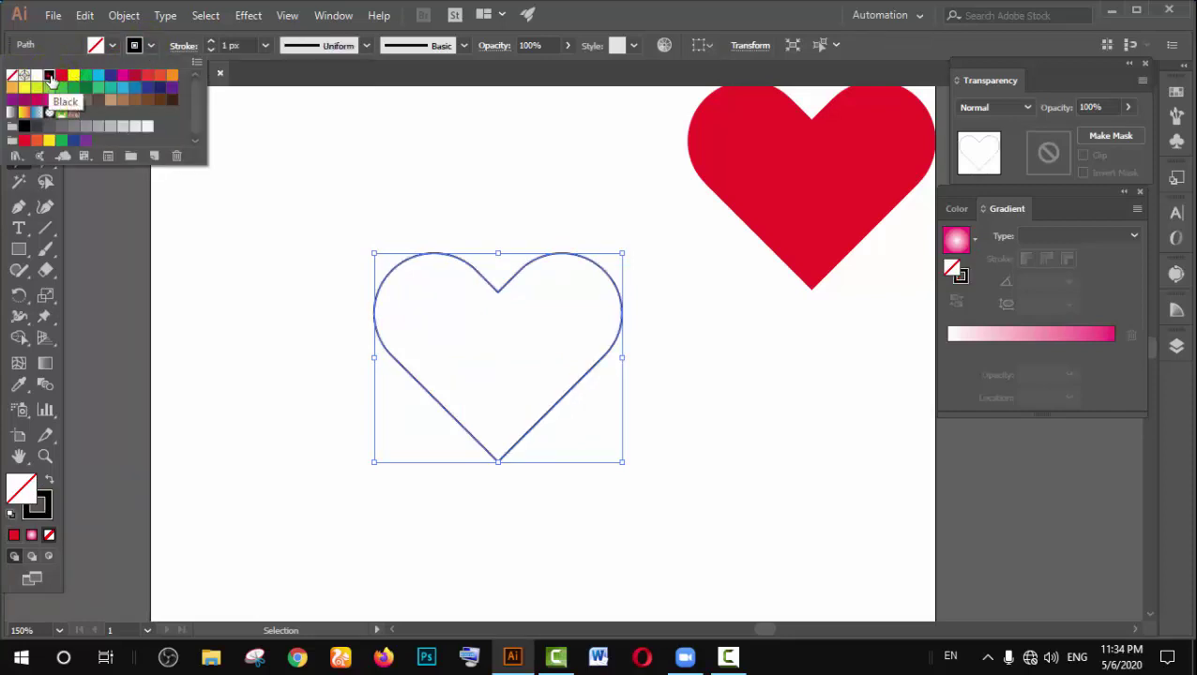
left_click(437, 179)
left_click(502, 222)
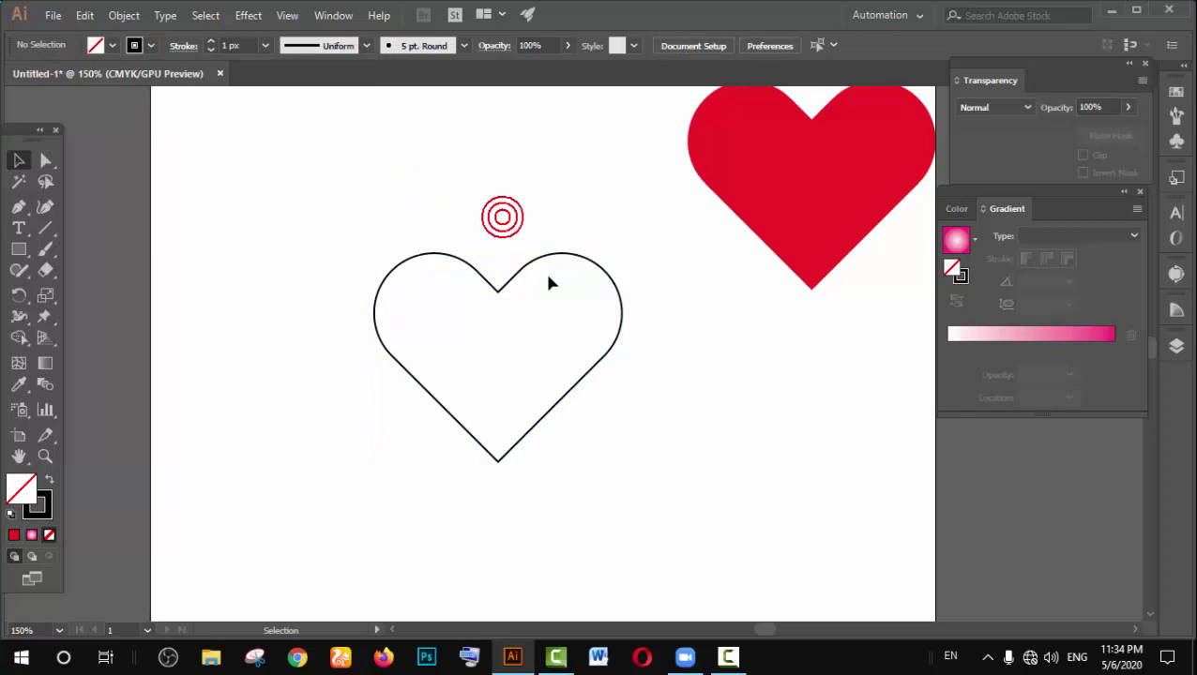
Step: Draw a small circle with the Ellipse Tool below-left of the outline heart
left_click(19, 249)
left_click_drag(25, 251, 83, 247)
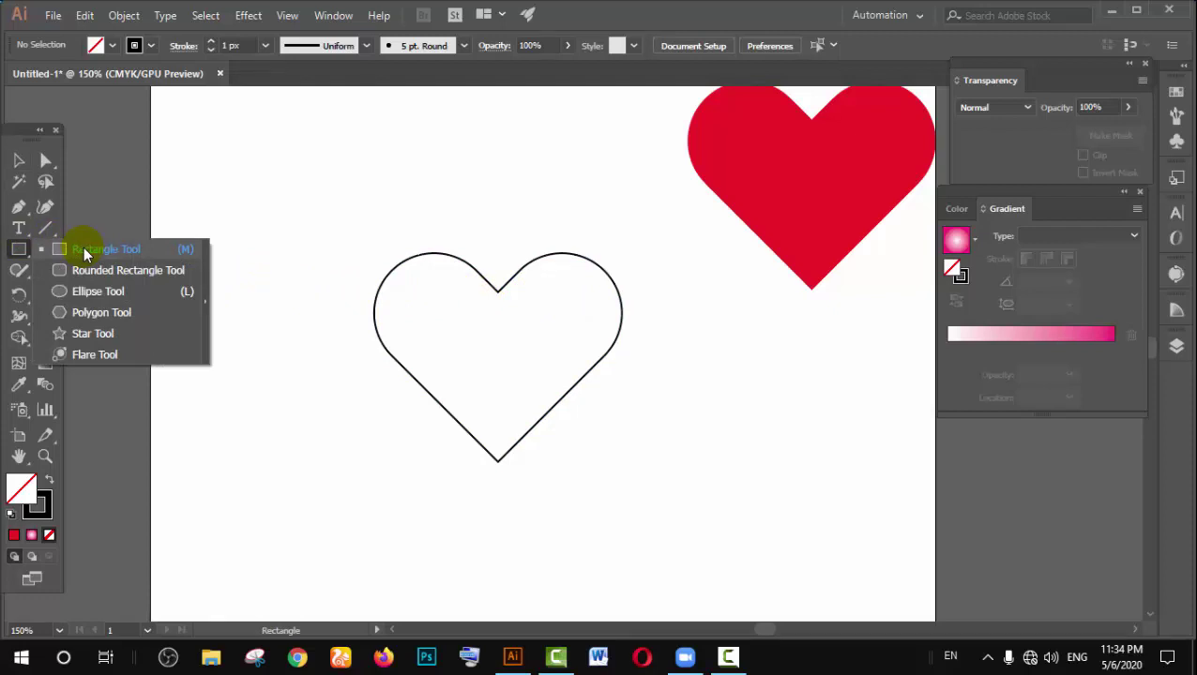
left_click_drag(84, 246, 91, 290)
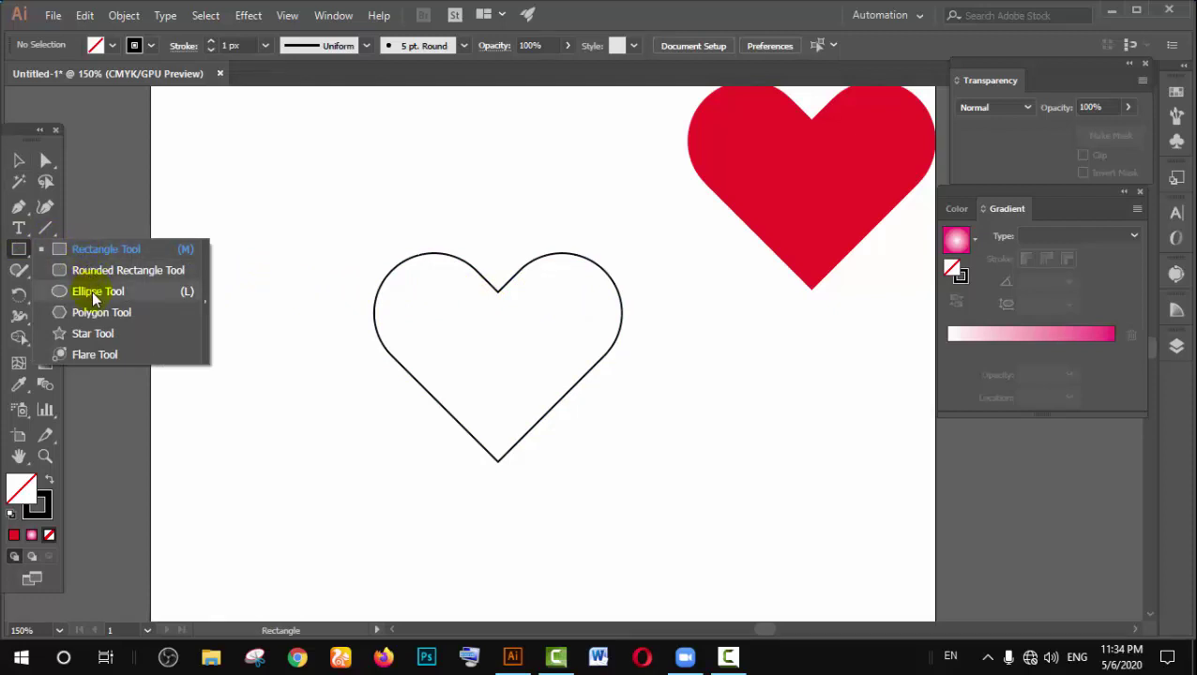
left_click(93, 291)
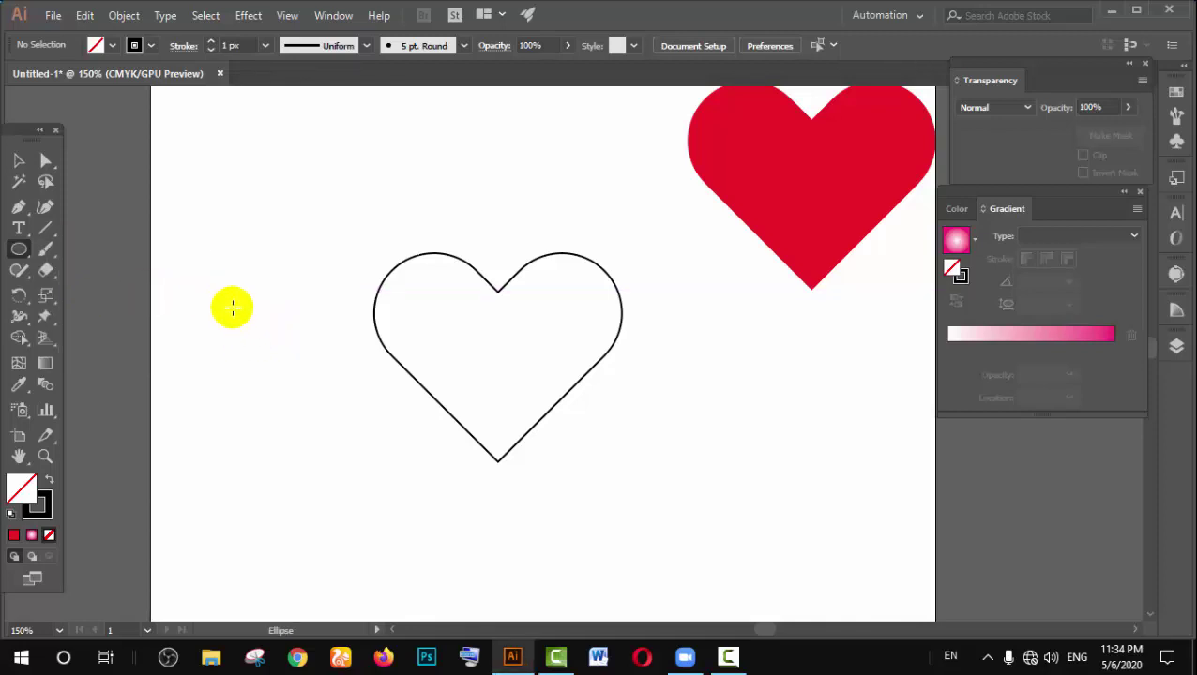
left_click_drag(224, 408, 307, 442)
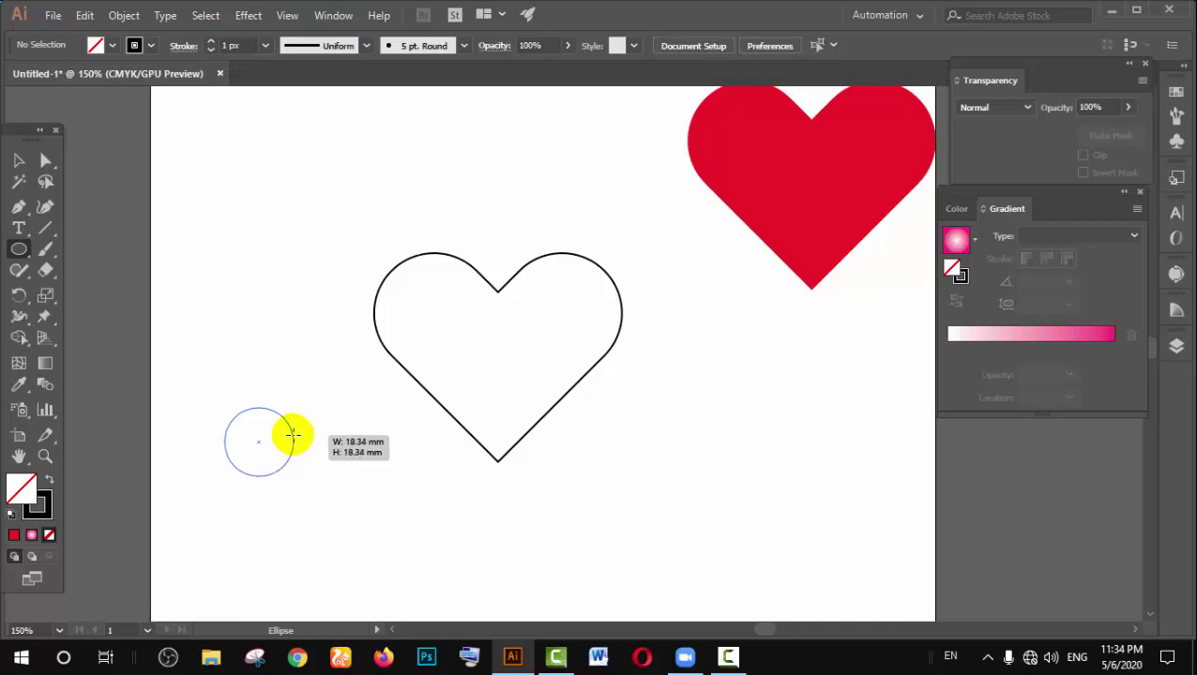
left_click_drag(307, 442, 292, 472)
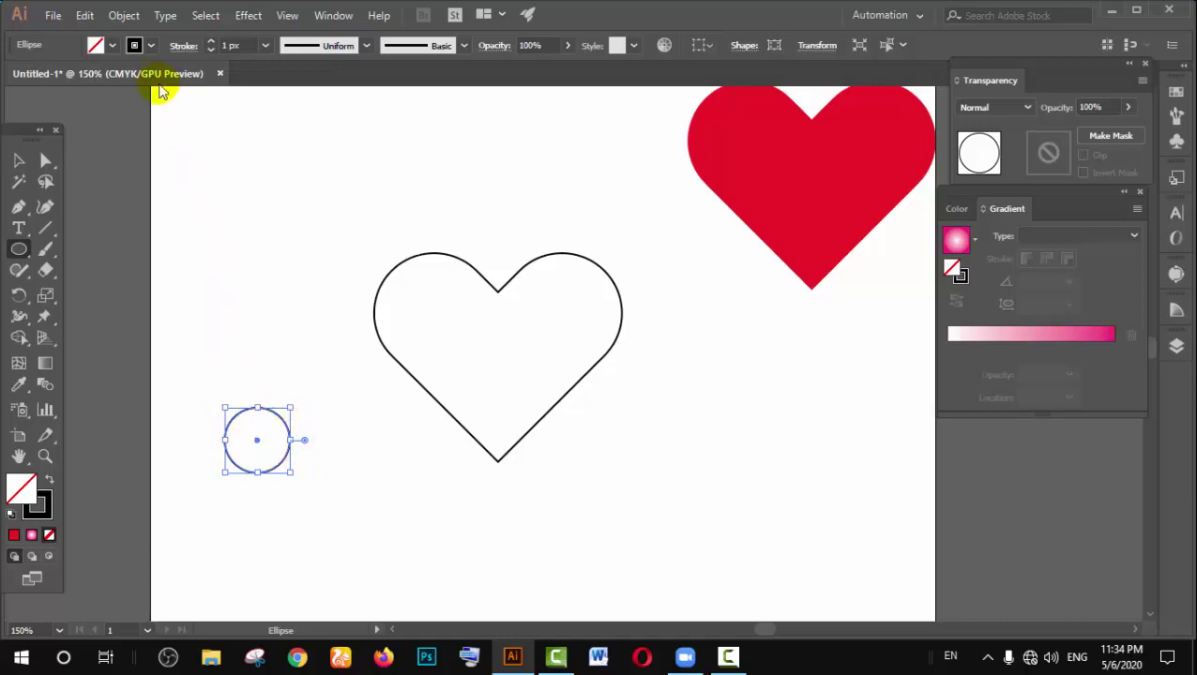
Step: Give the circle a red fill and no stroke, and zoom back out to 150%
left_click(112, 45)
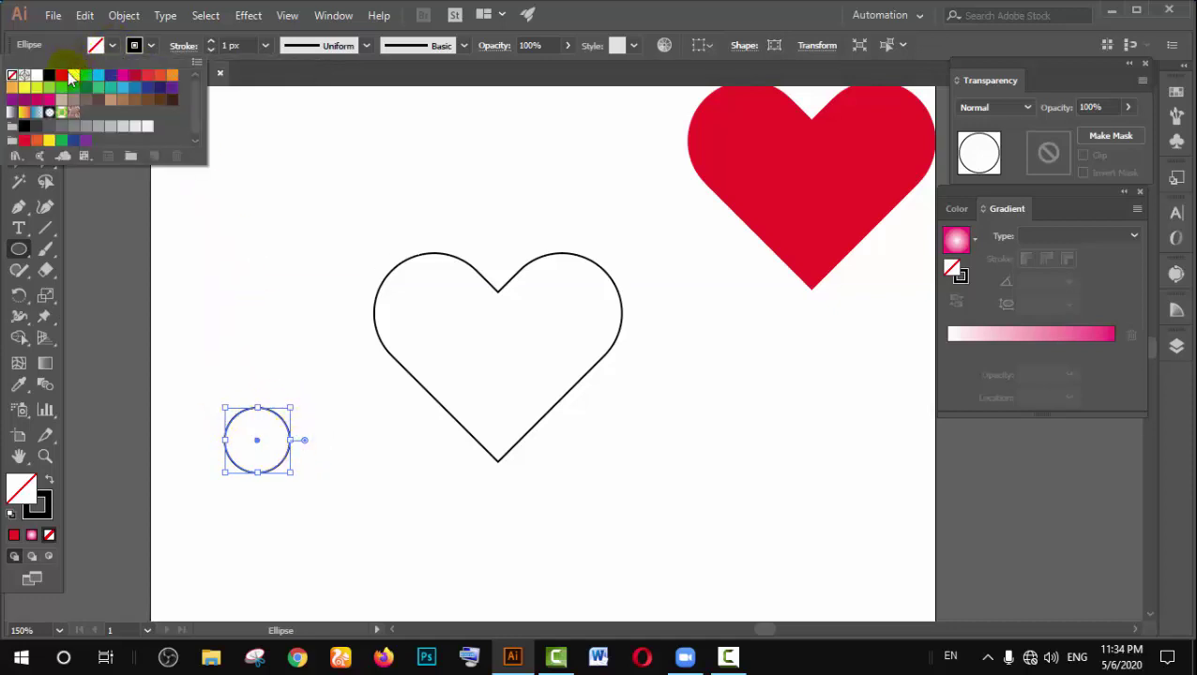
left_click(62, 76)
left_click(151, 47)
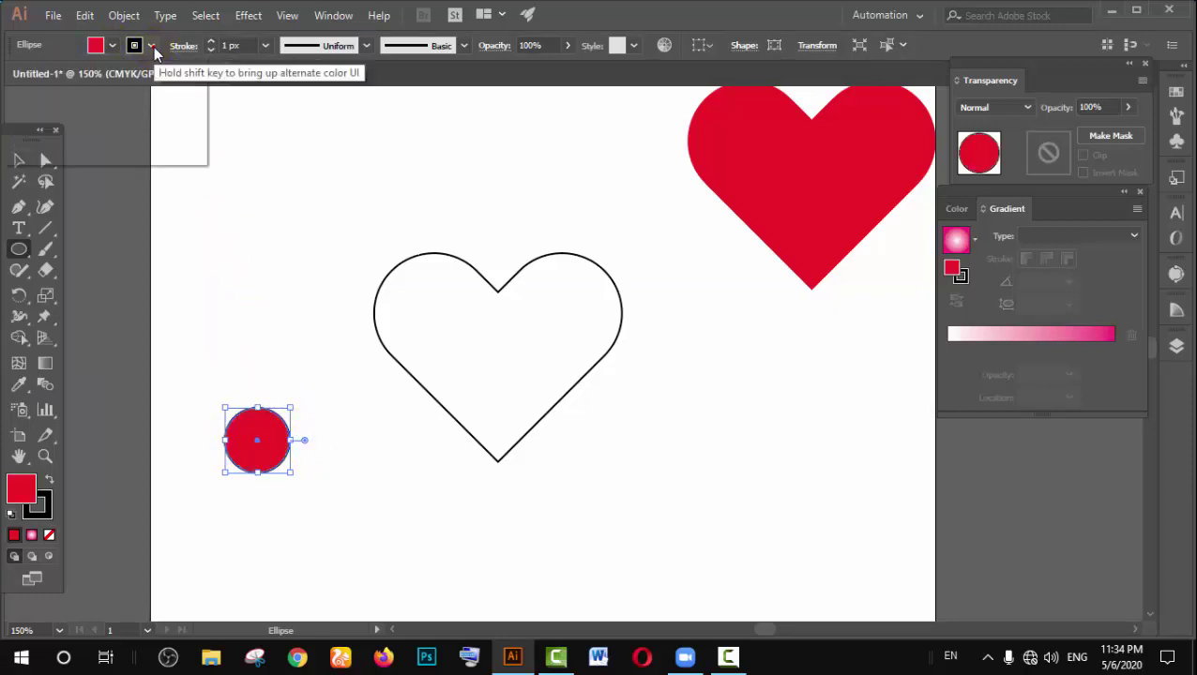
left_click(14, 76)
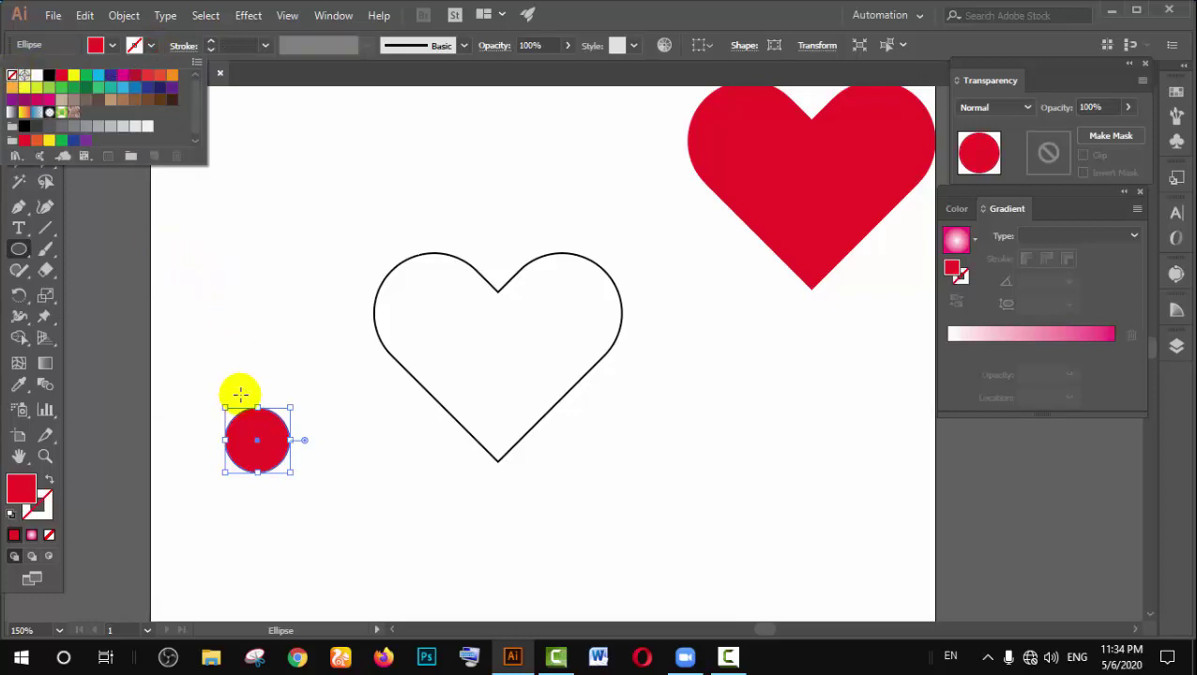
left_click(240, 394)
scroll(240, 394, "up", 1)
scroll(248, 392, "up", 2)
scroll(248, 392, "down", 2)
scroll(264, 409, "down", 1)
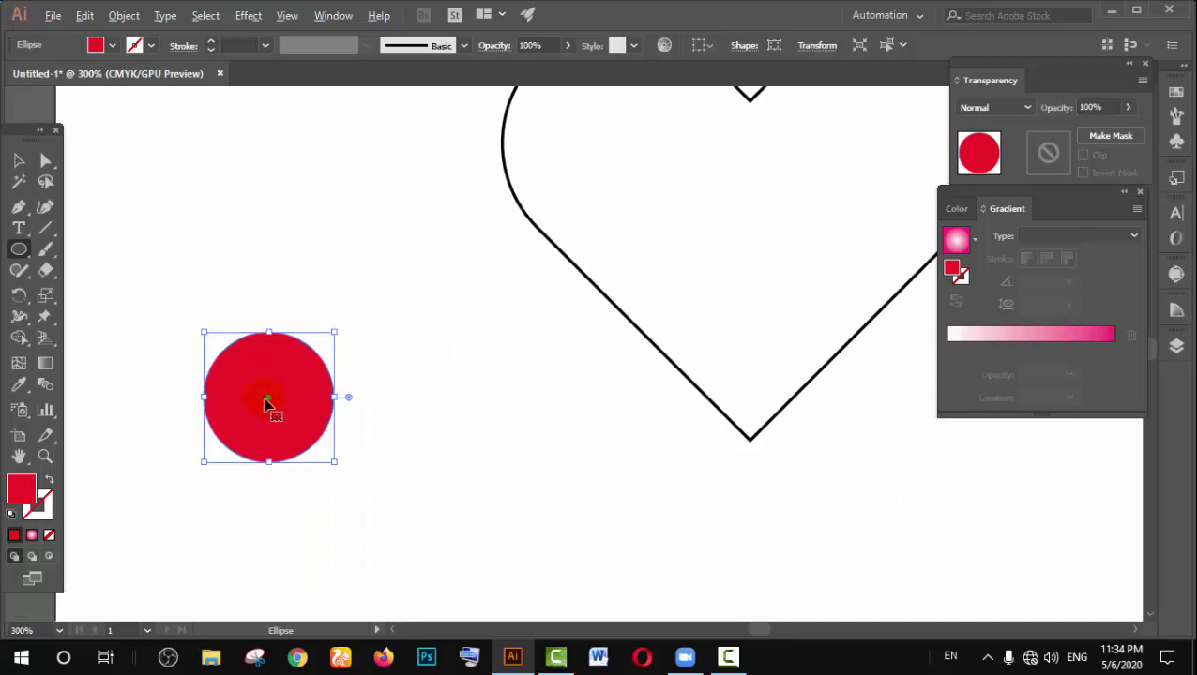
scroll(267, 406, "down", 1)
scroll(267, 399, "down", 1)
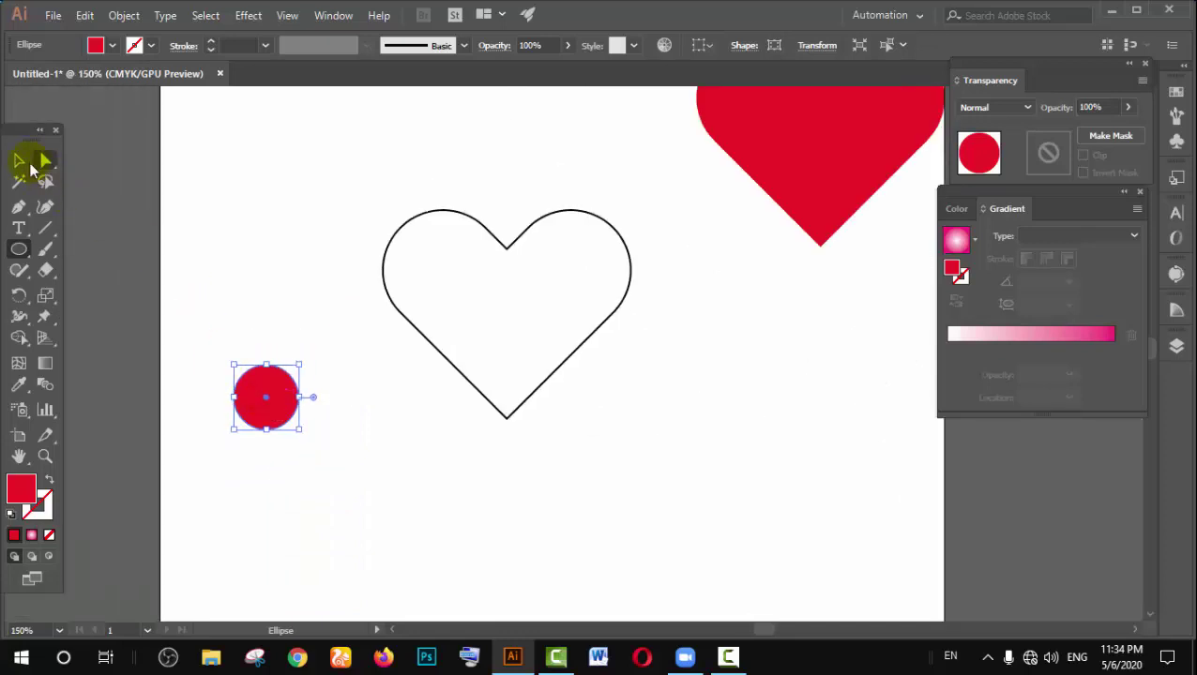
left_click(31, 165)
scroll(281, 356, "up", 1)
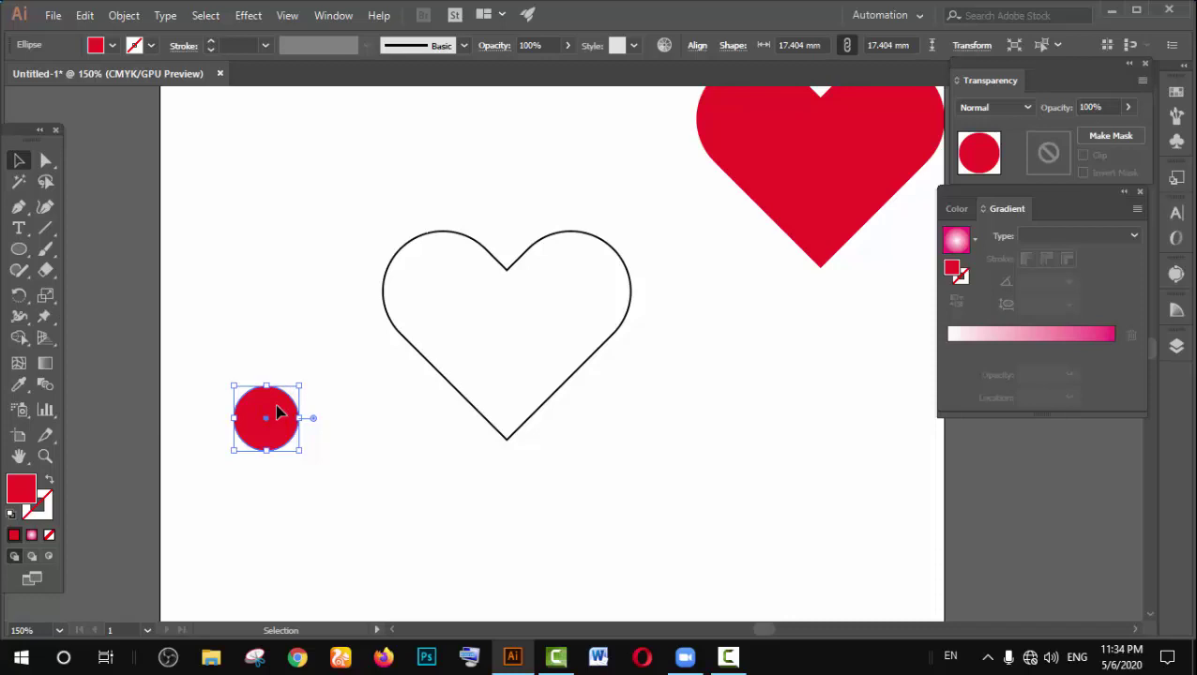
Step: Alt-drag two copies of the red circle upward to form a column of three
left_click_drag(277, 412, 285, 347)
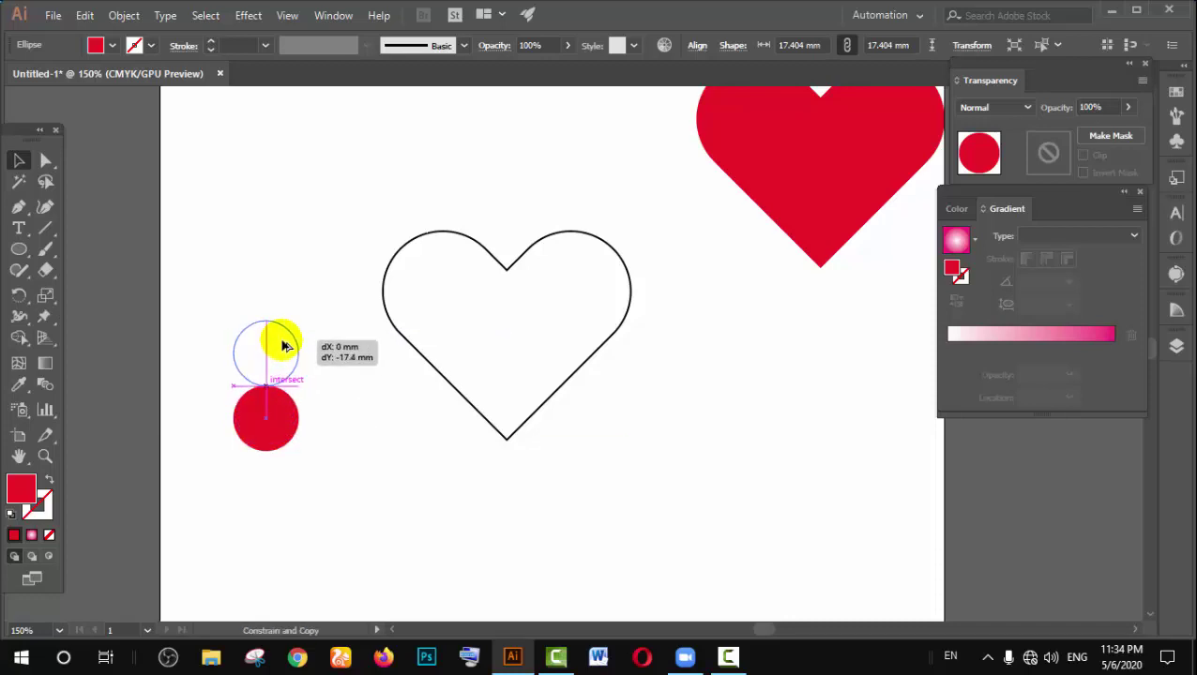
left_click_drag(285, 347, 278, 324)
scroll(275, 379, "up", 2)
left_click(334, 315)
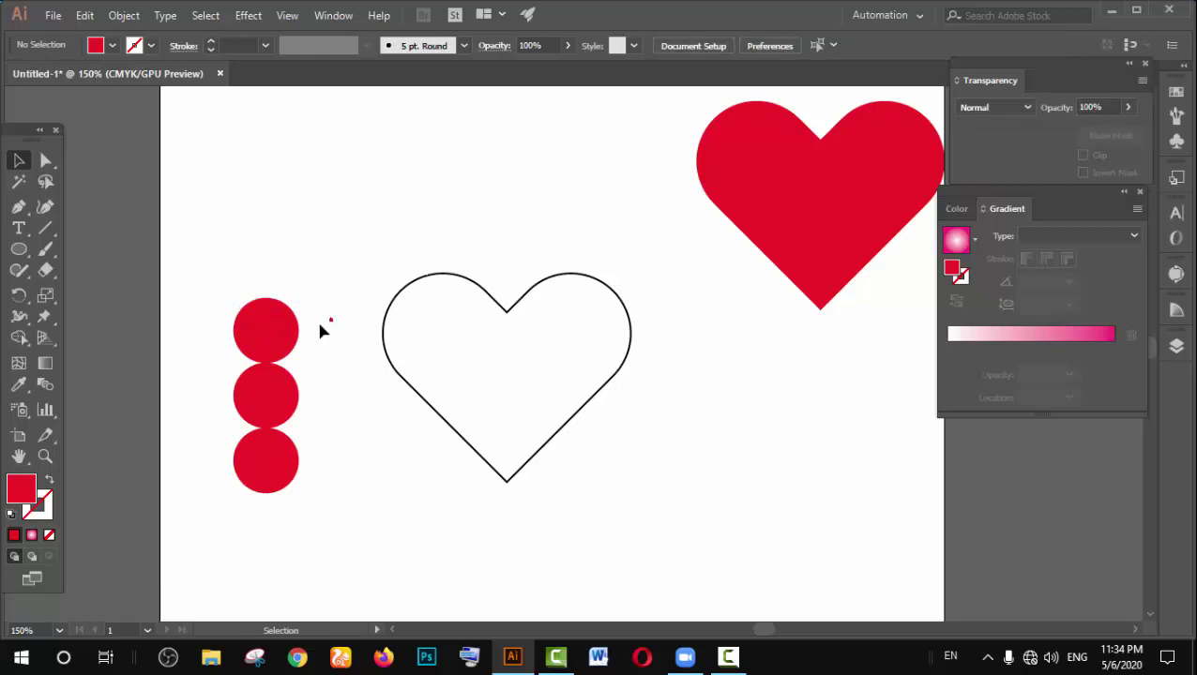
left_click(283, 329)
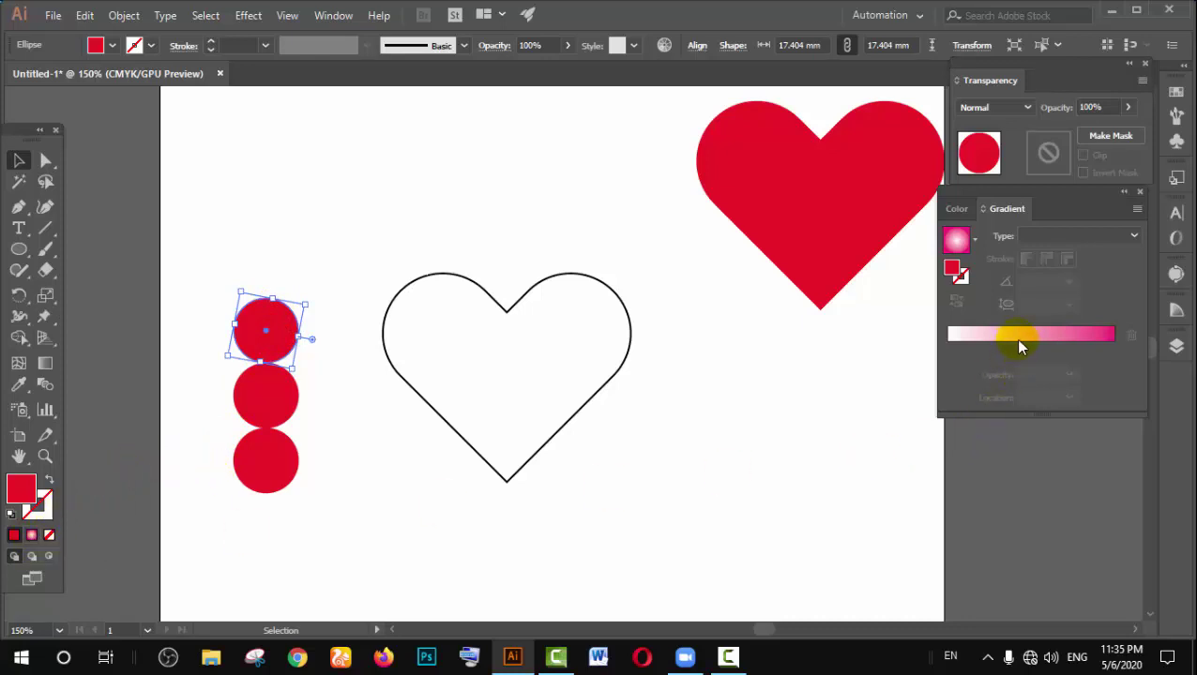
Step: Give the top circle a radial gradient ending in yellow
left_click(31, 535)
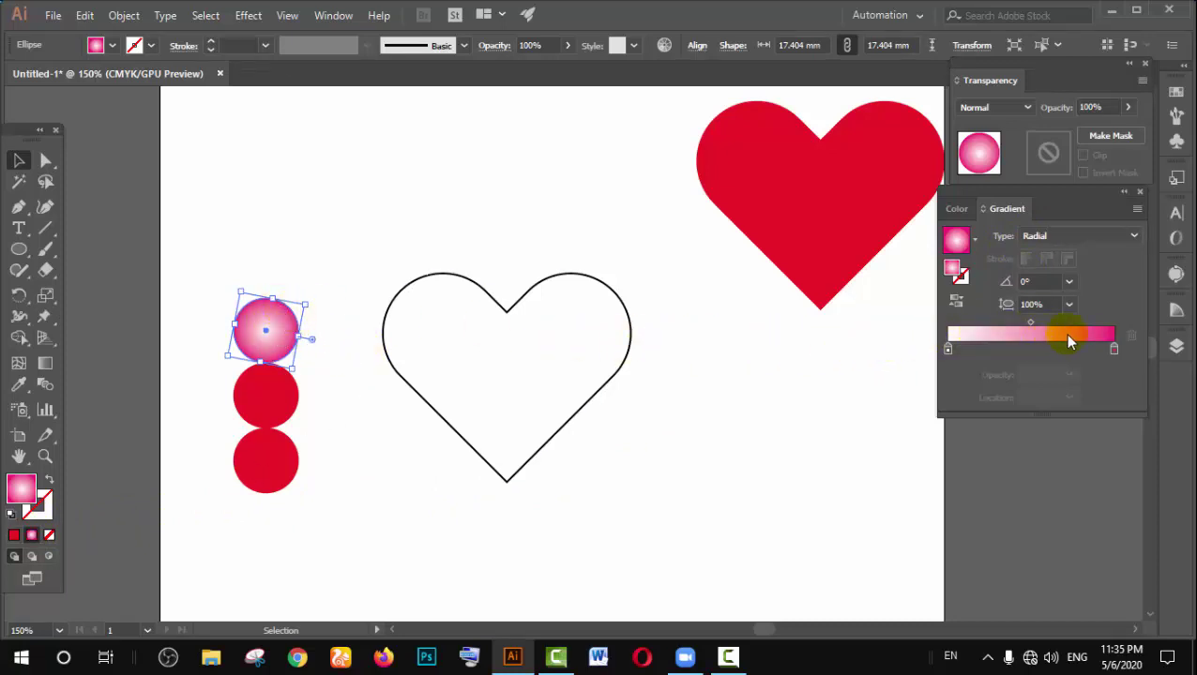
double_click(1115, 349)
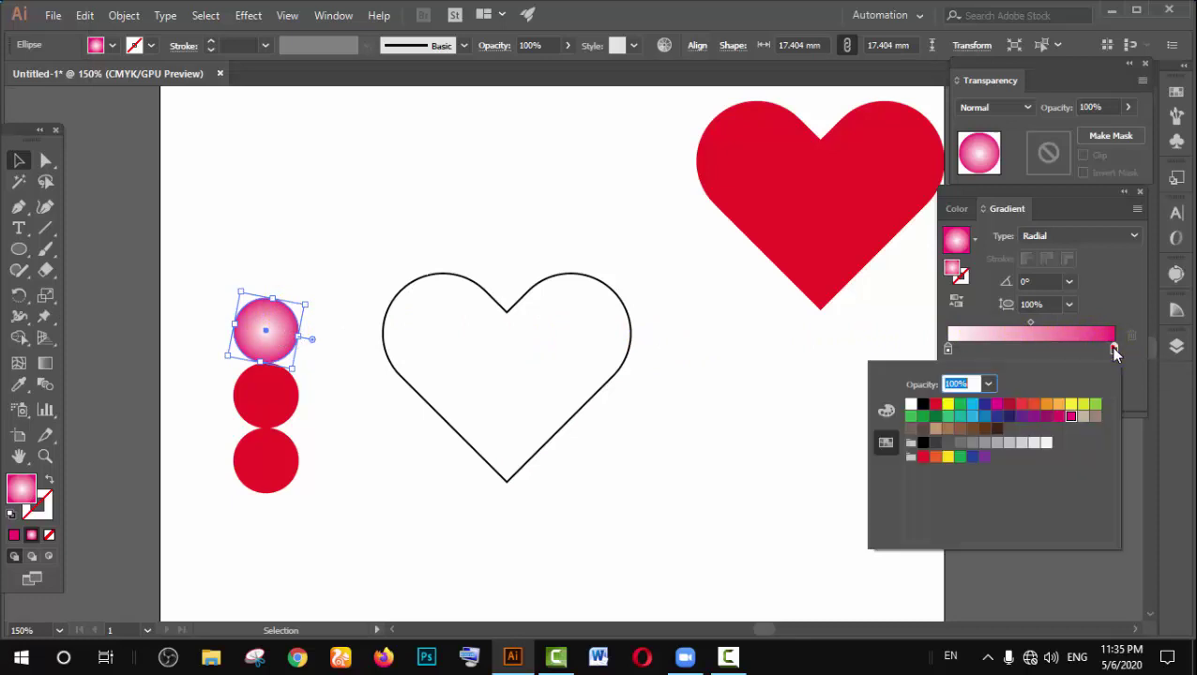
left_click(948, 405)
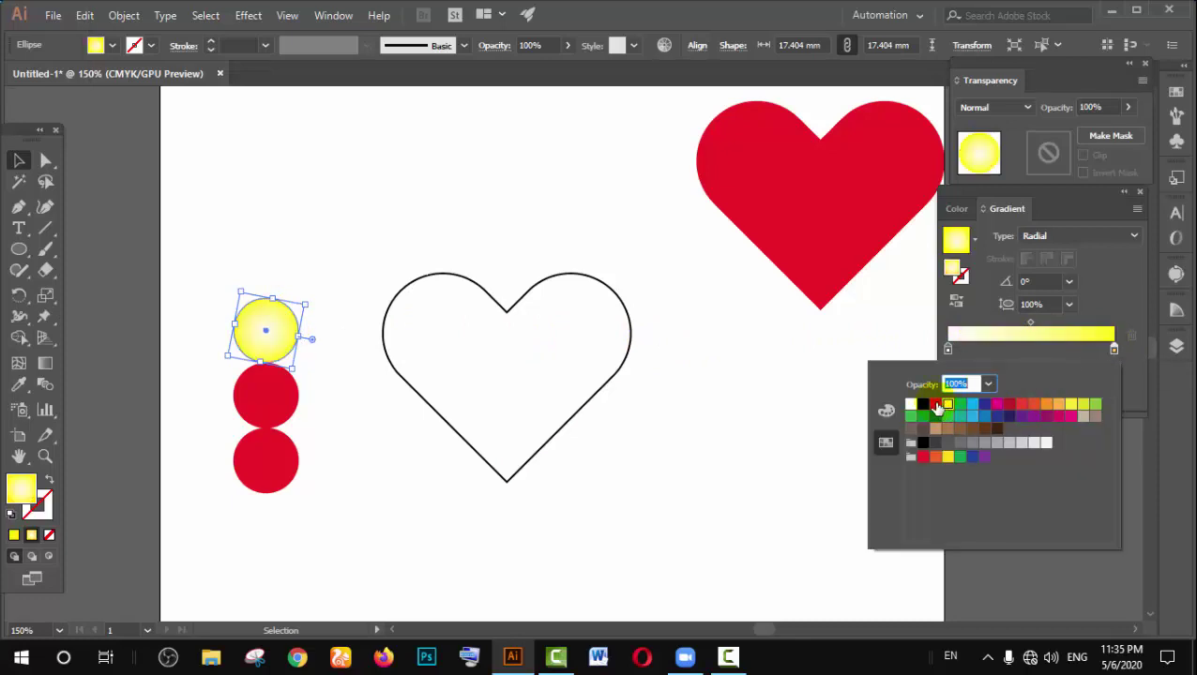
left_click(656, 277)
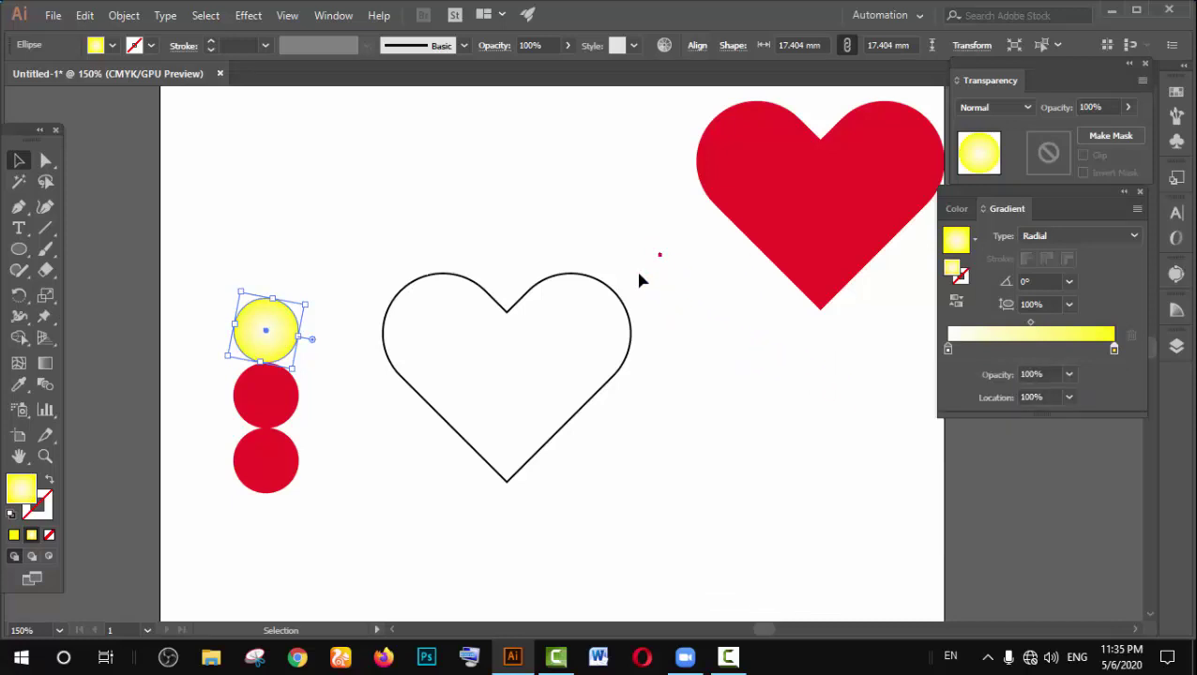
Step: Give the middle circle a radial gradient ending in pink
left_click(290, 398)
left_click(1059, 333)
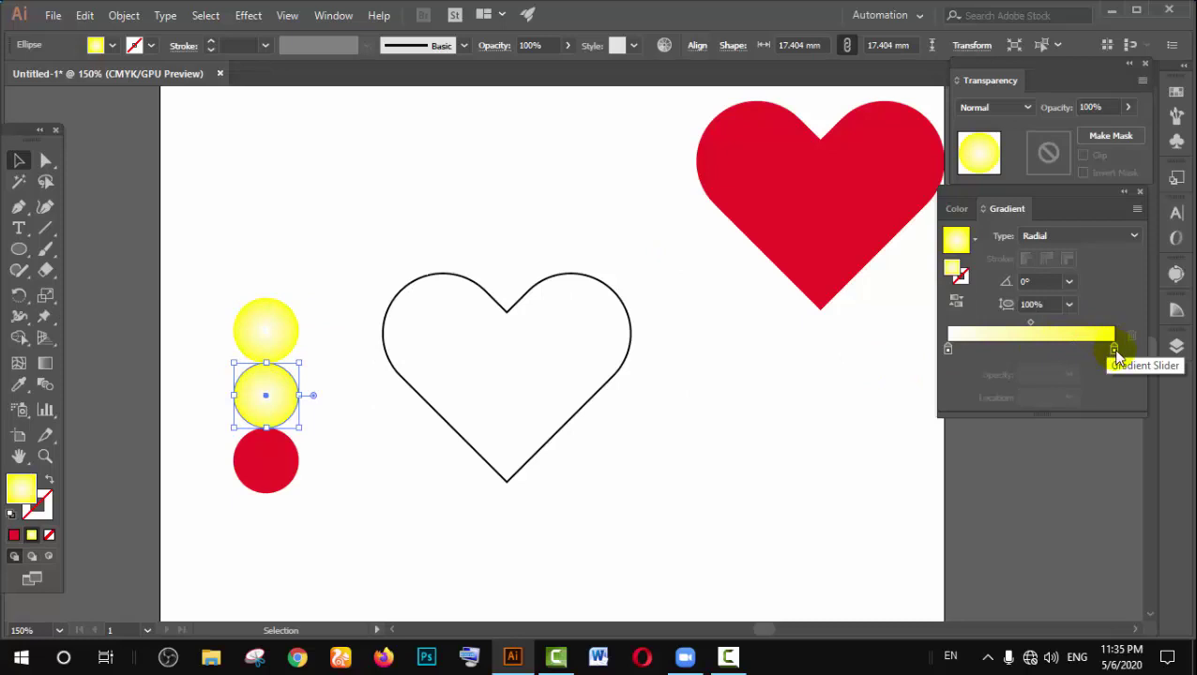
double_click(1114, 349)
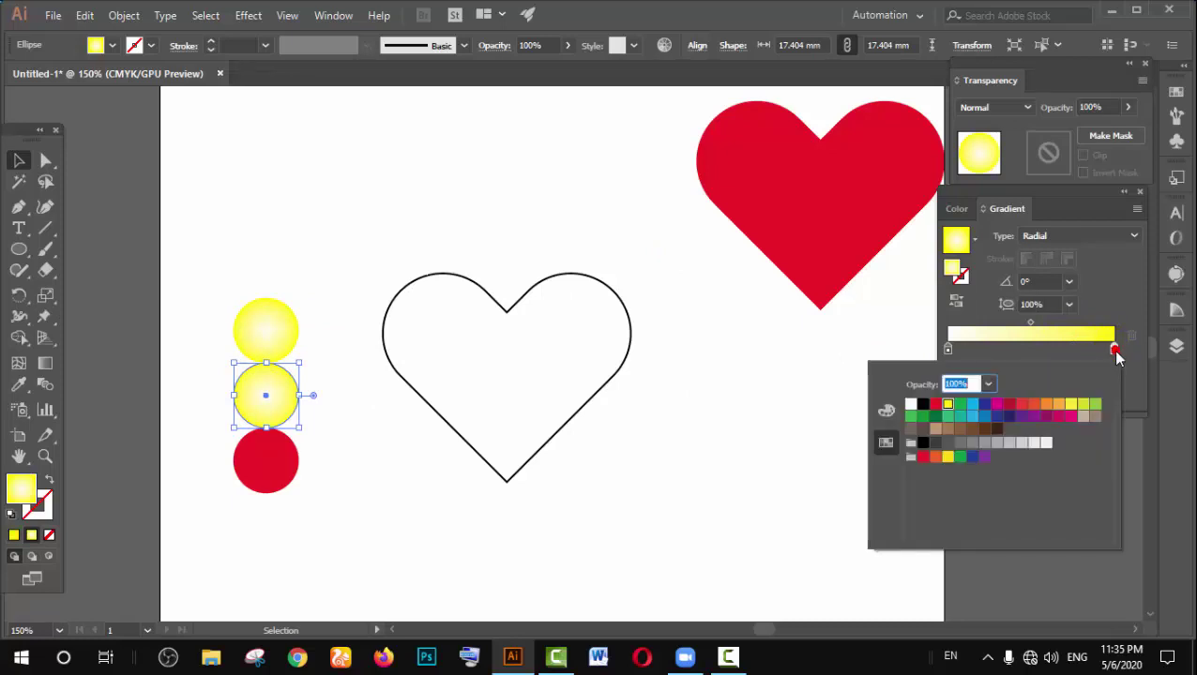
left_click(1114, 350)
left_click(1036, 418)
left_click(1055, 418)
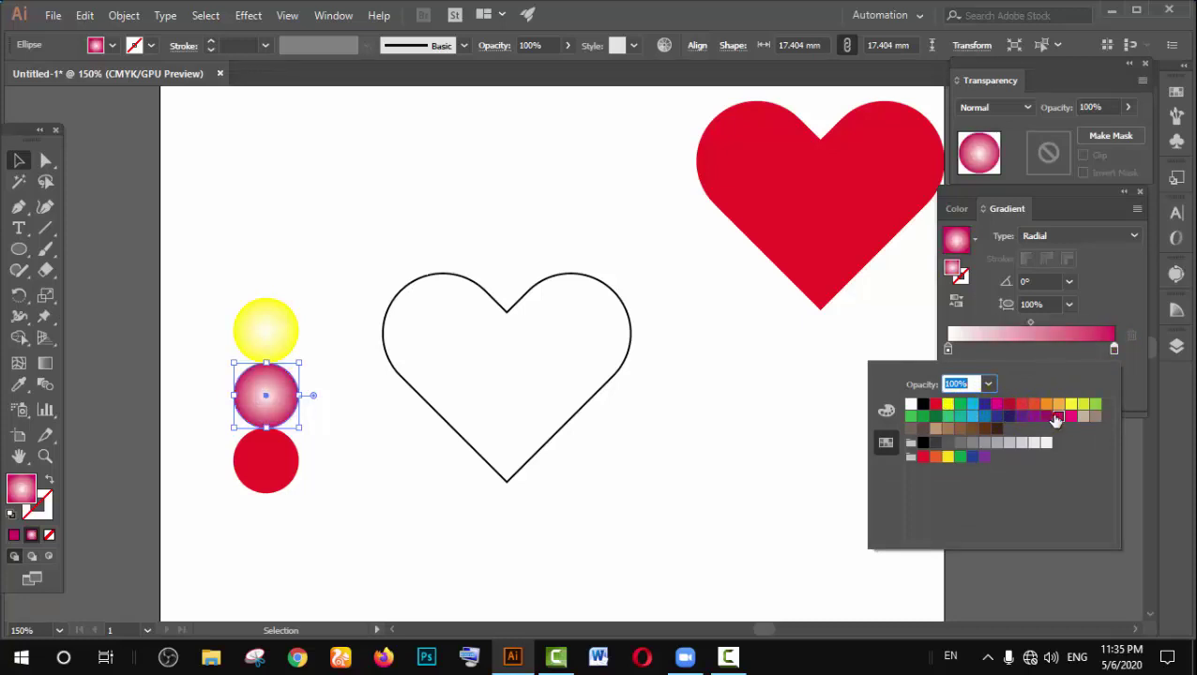
left_click(756, 379)
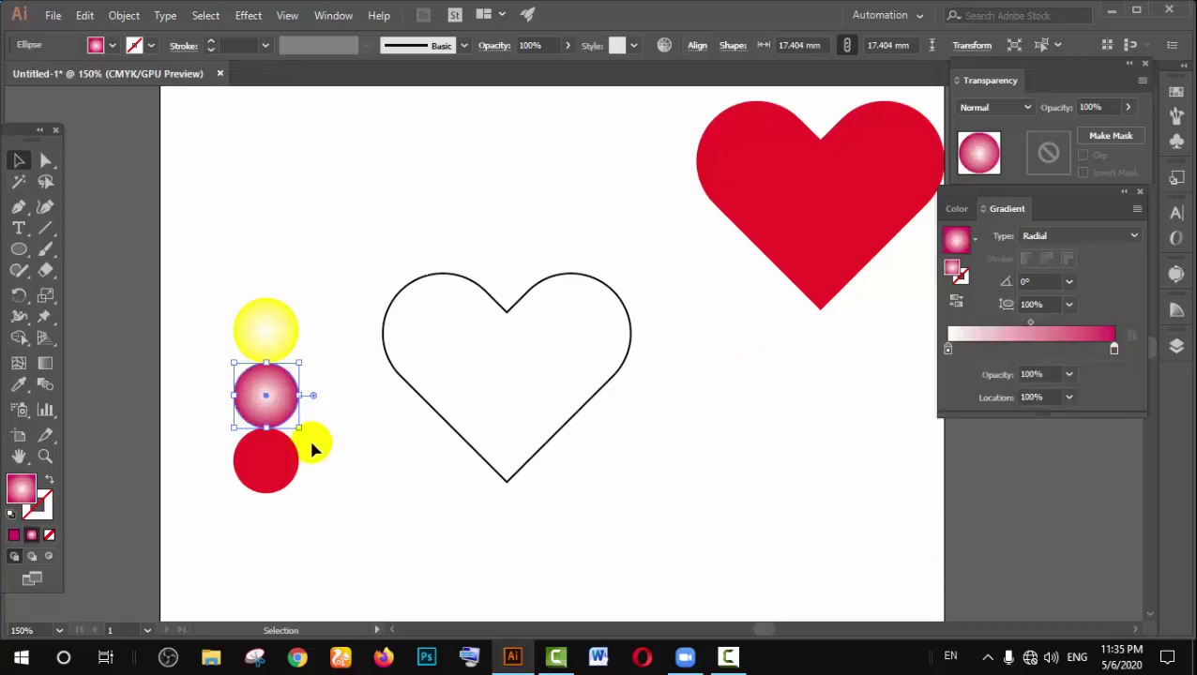
Step: Give the bottom circle a radial gradient ending in dark blue, then select all three circles
left_click(275, 459)
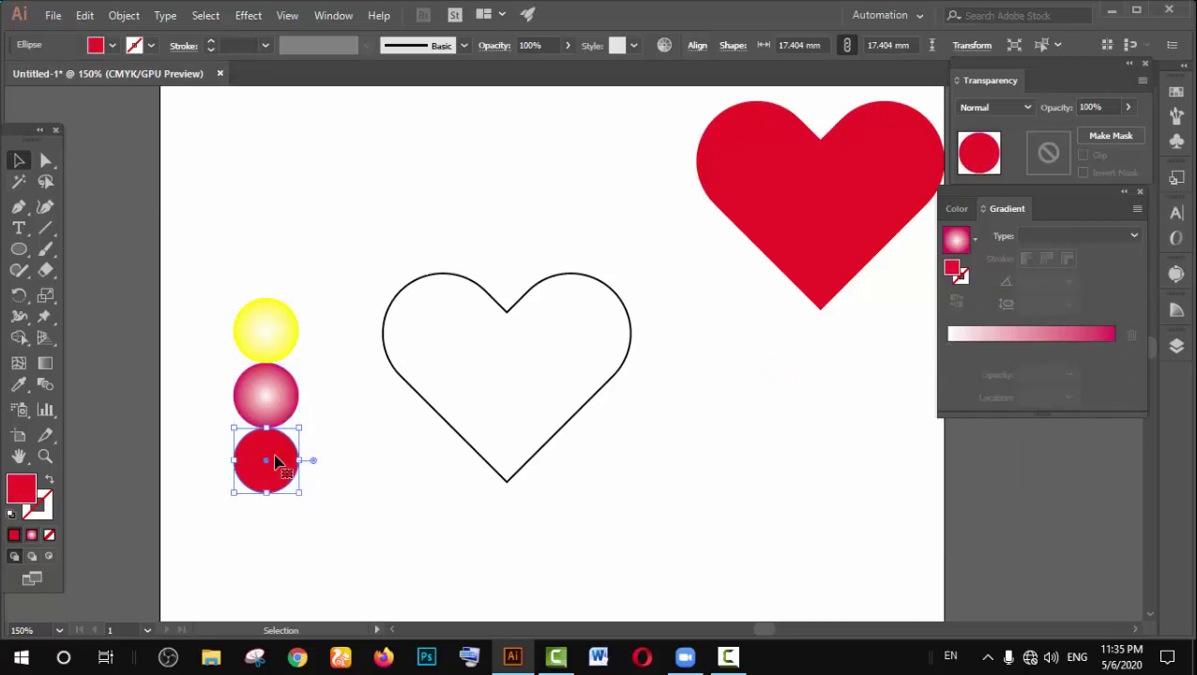
left_click(1066, 334)
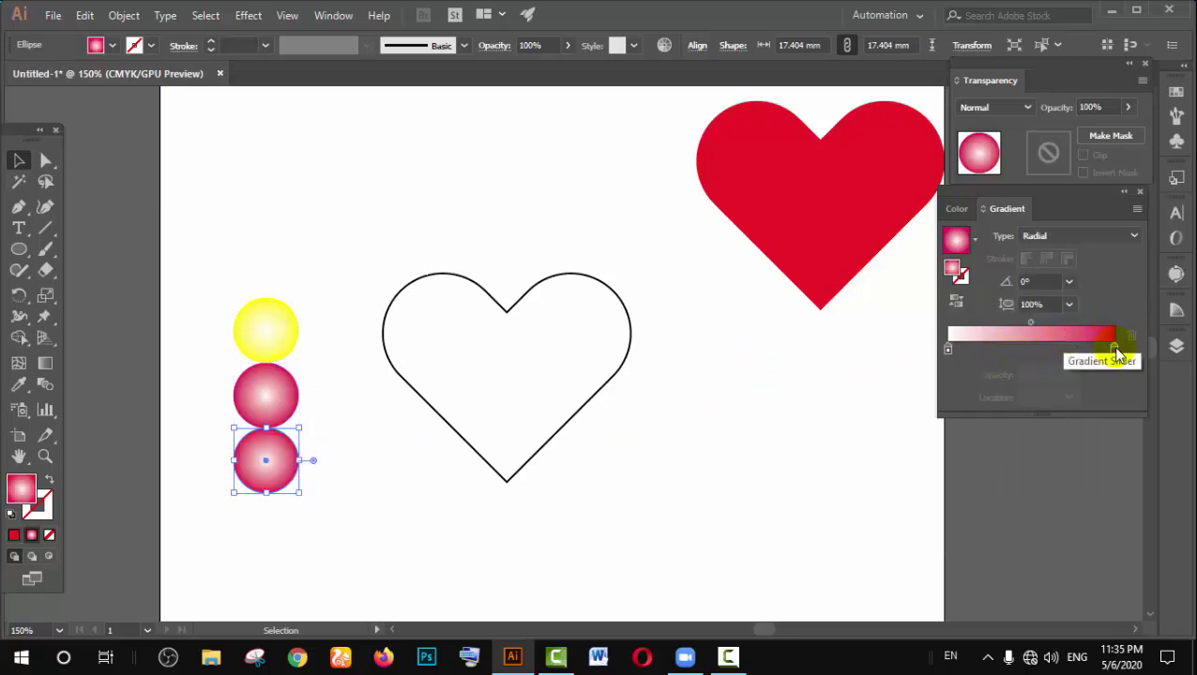
left_click_drag(1065, 347, 1114, 350)
double_click(1113, 348)
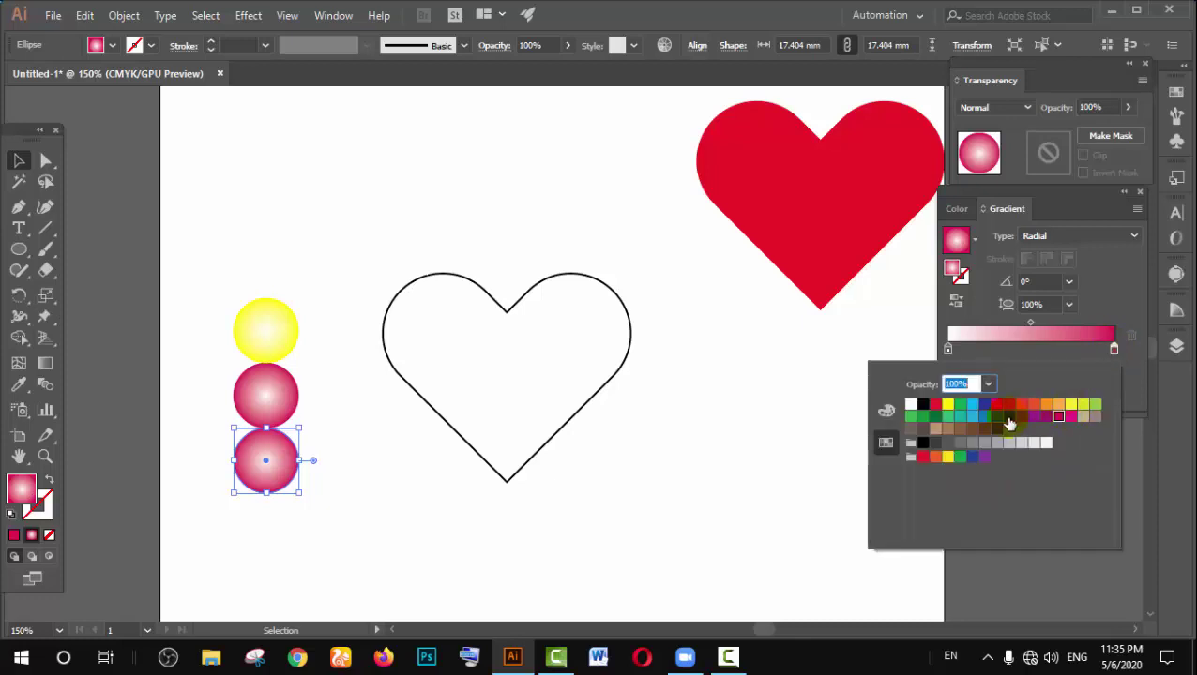
left_click(972, 415)
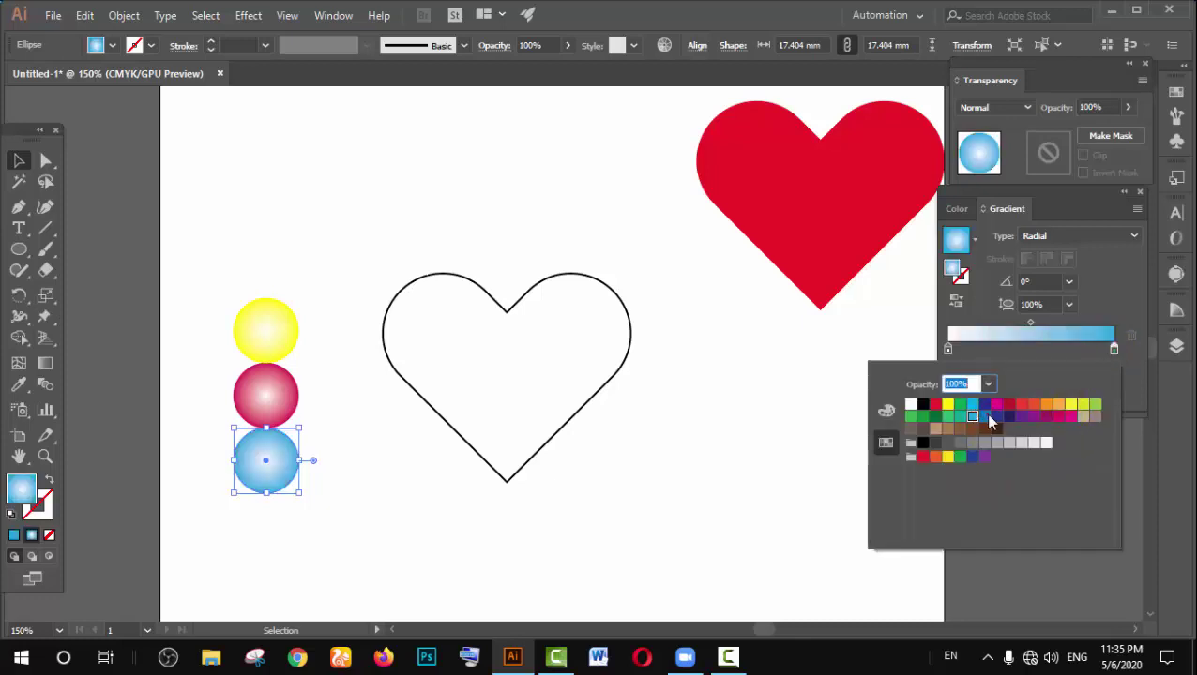
left_click(985, 416)
left_click(507, 336)
left_click(361, 287)
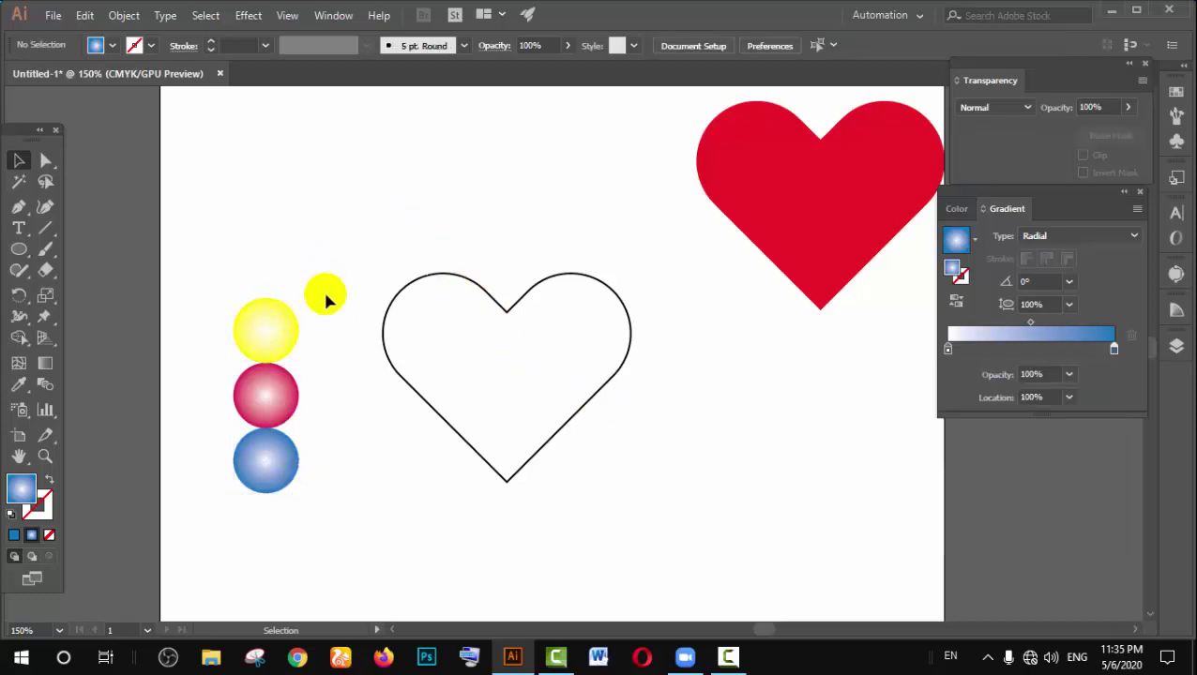
left_click_drag(325, 299, 227, 497)
Step: Blend the three circles with 200 specified steps, oriented to the page, into one smooth column
left_click(336, 463)
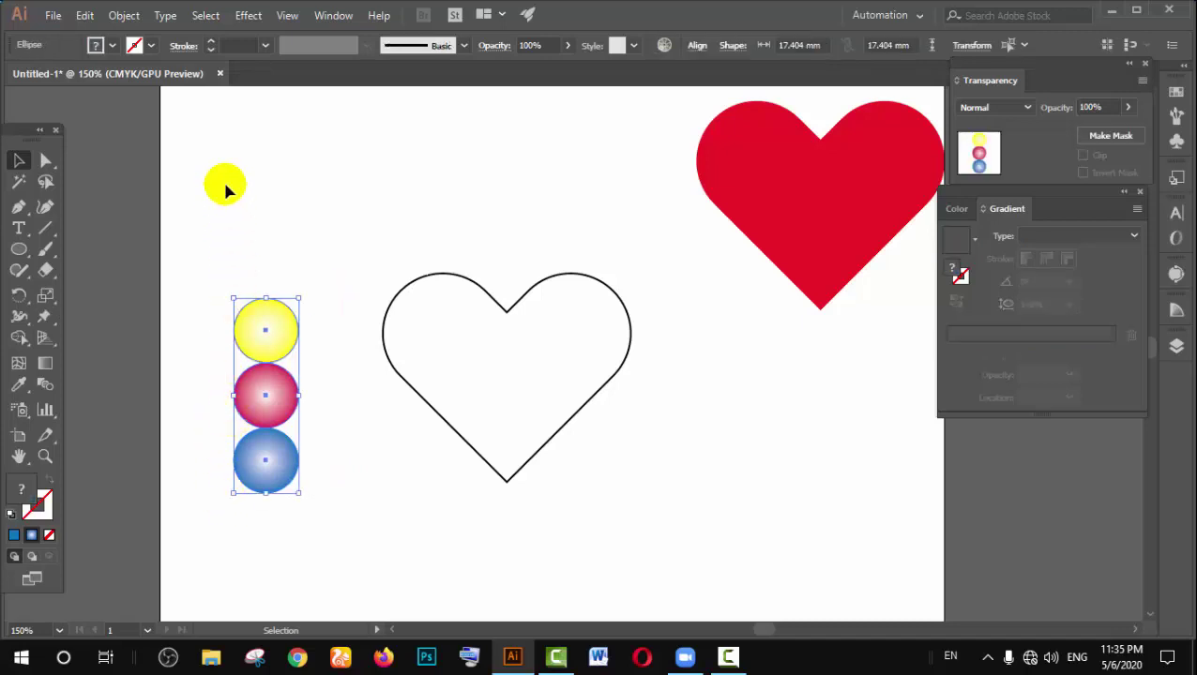
left_click(126, 15)
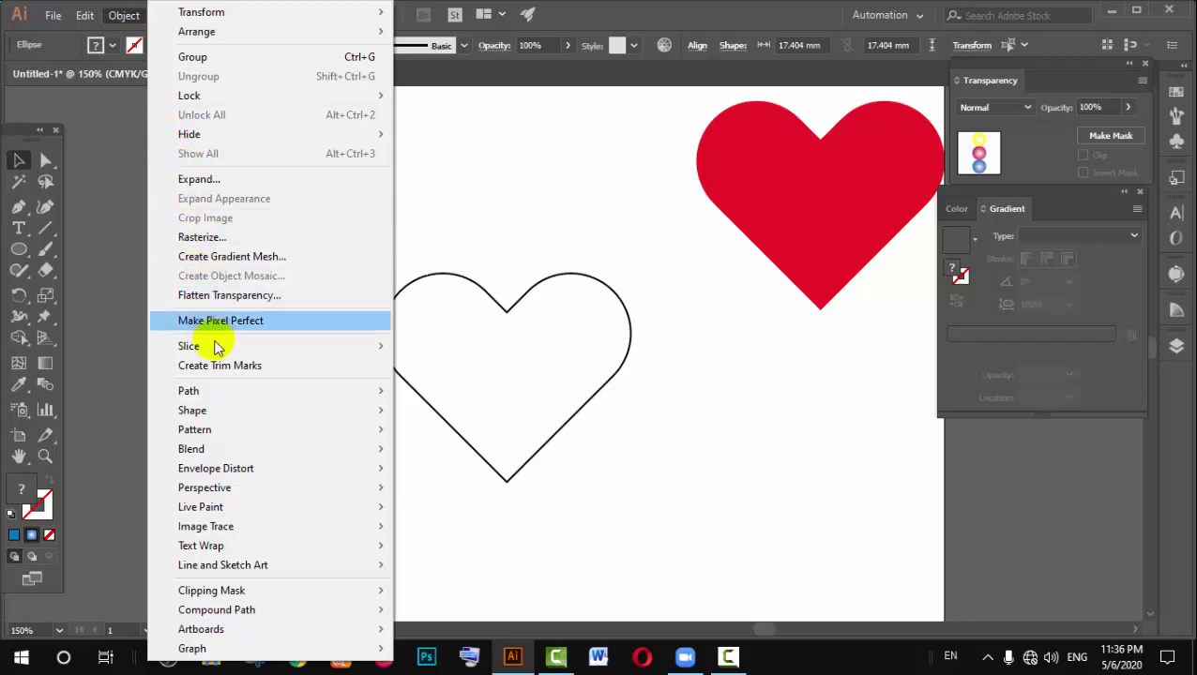
mouse_move(191, 449)
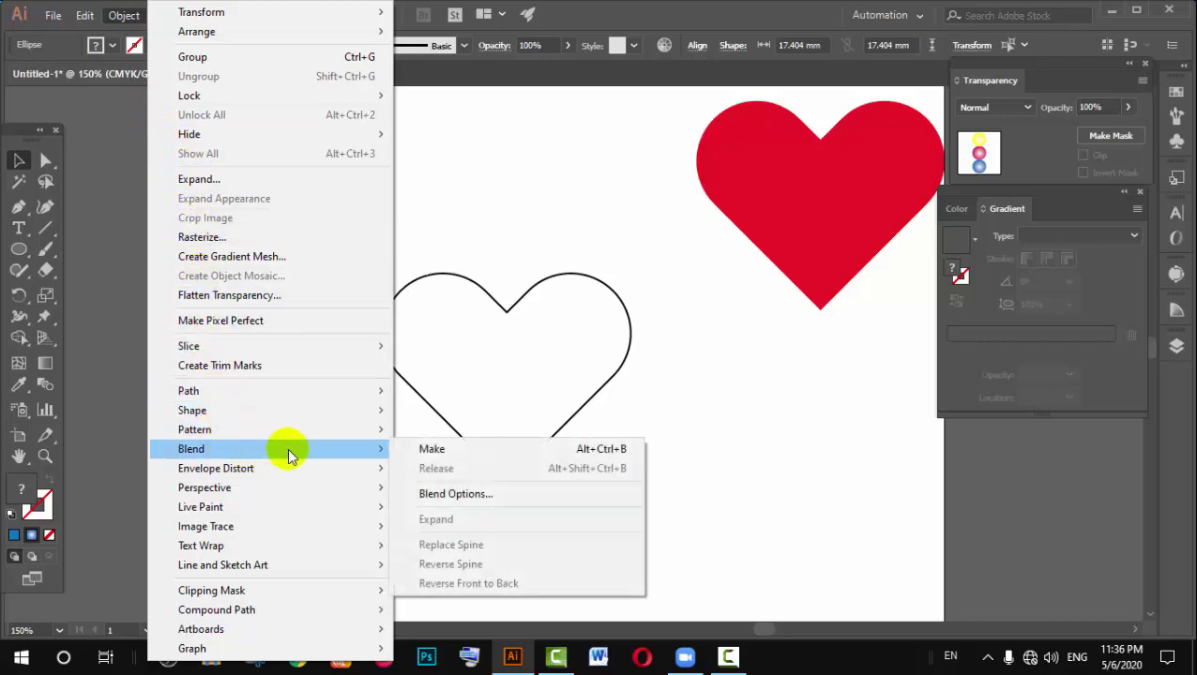
left_click(456, 494)
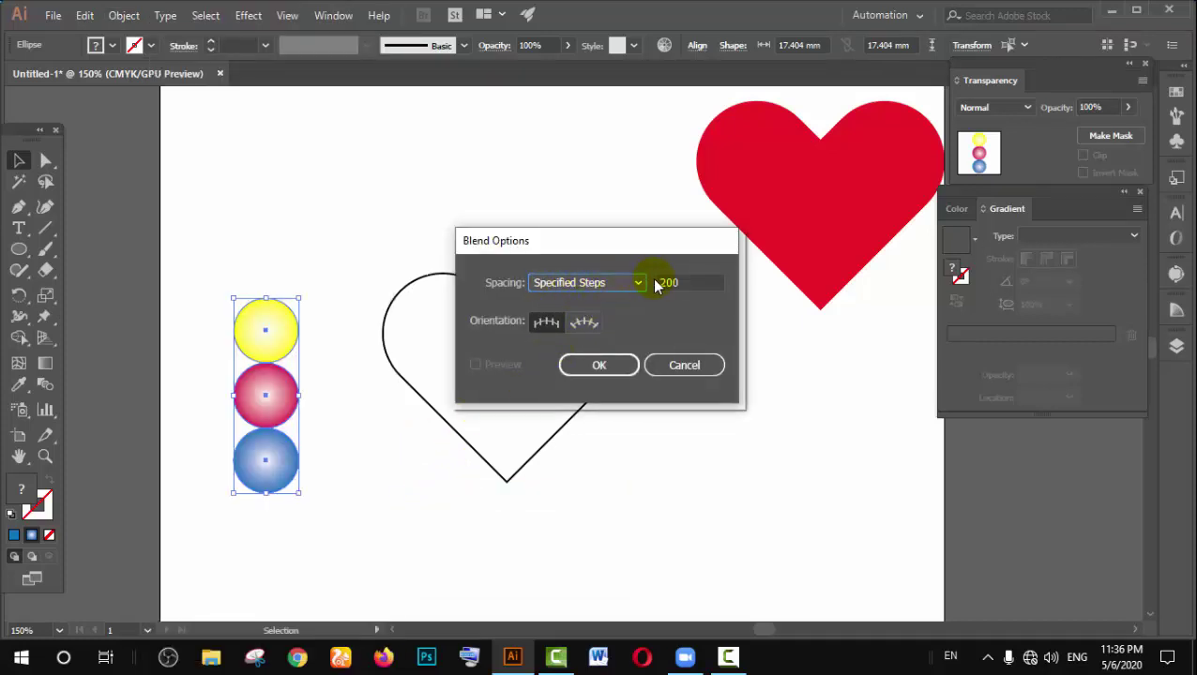
left_click(690, 280)
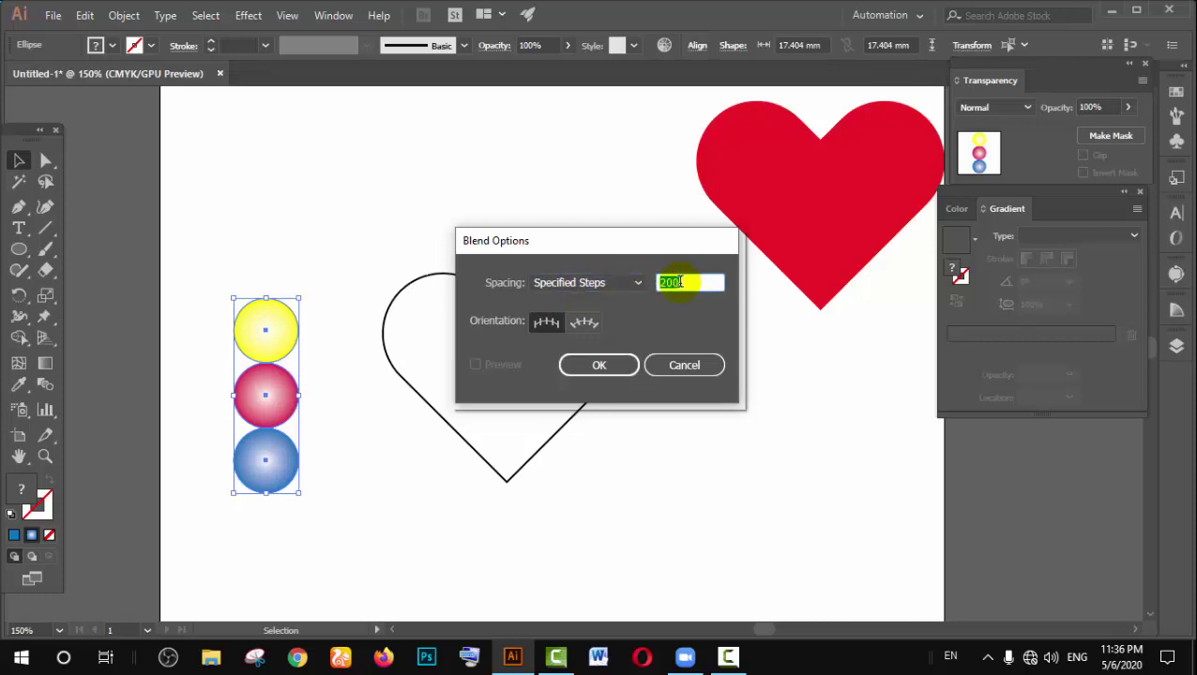
left_click(546, 323)
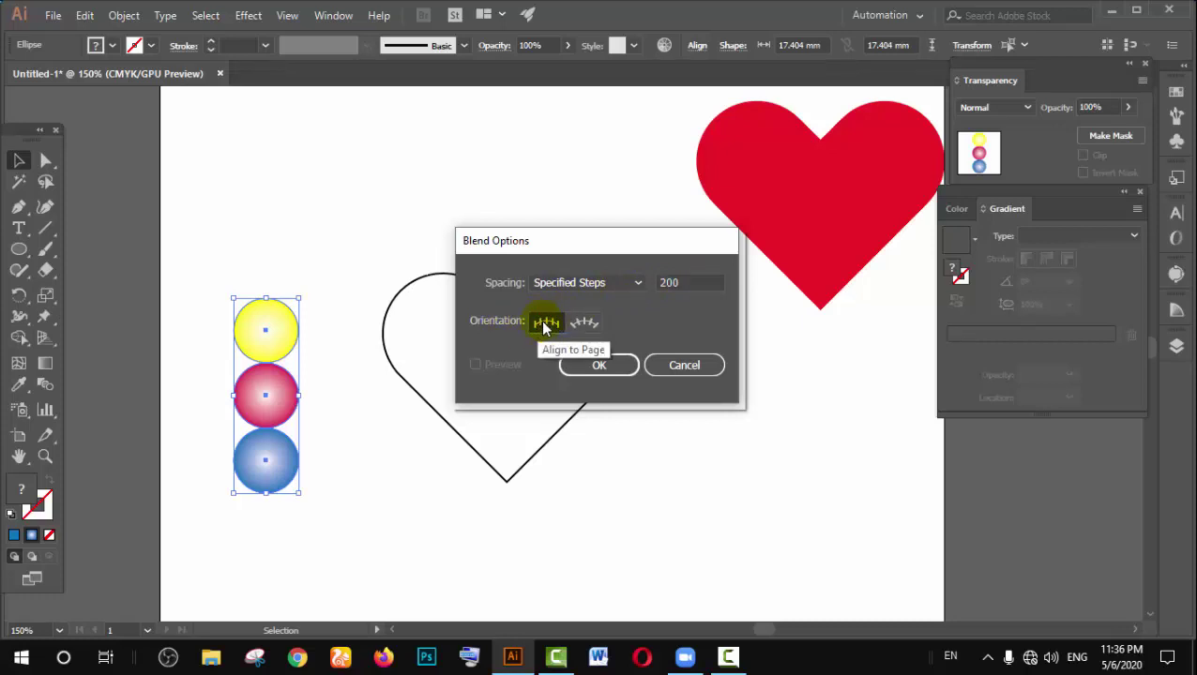
left_click(592, 365)
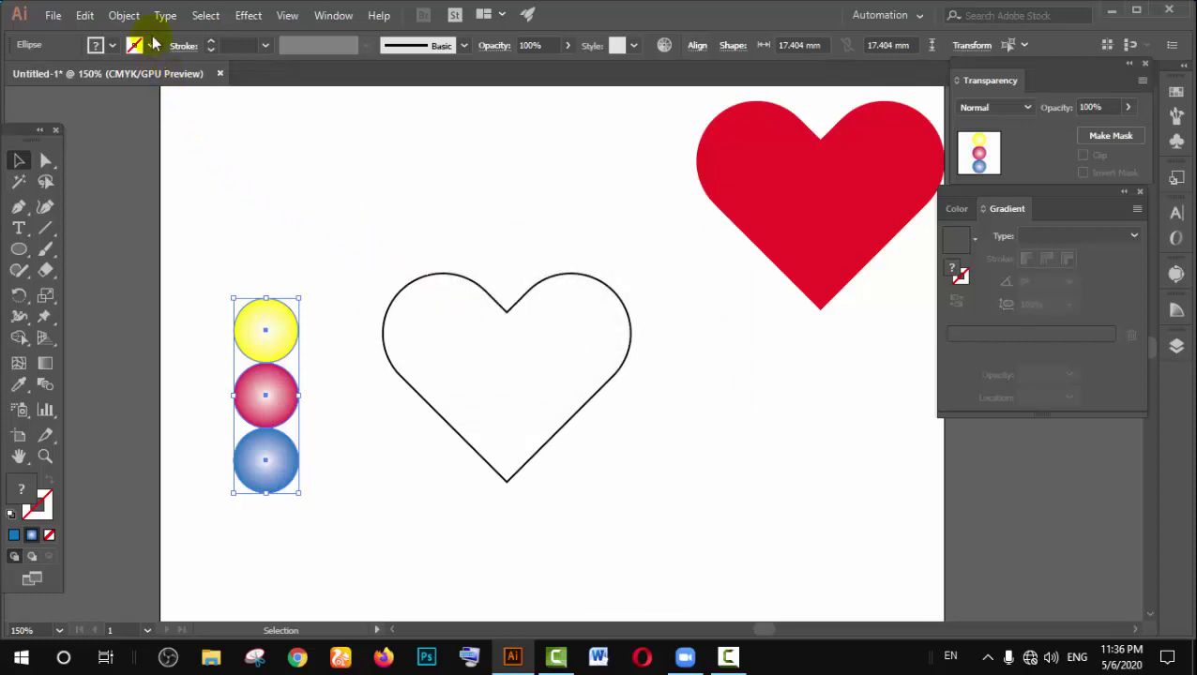
left_click(128, 15)
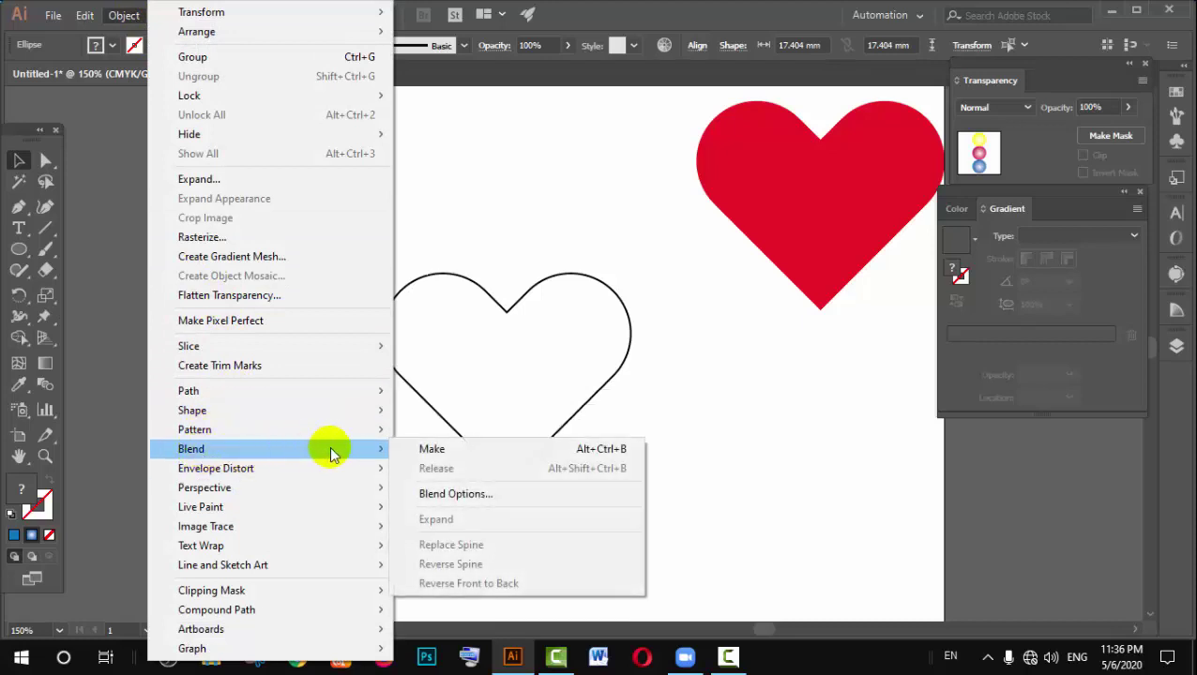
mouse_move(262, 450)
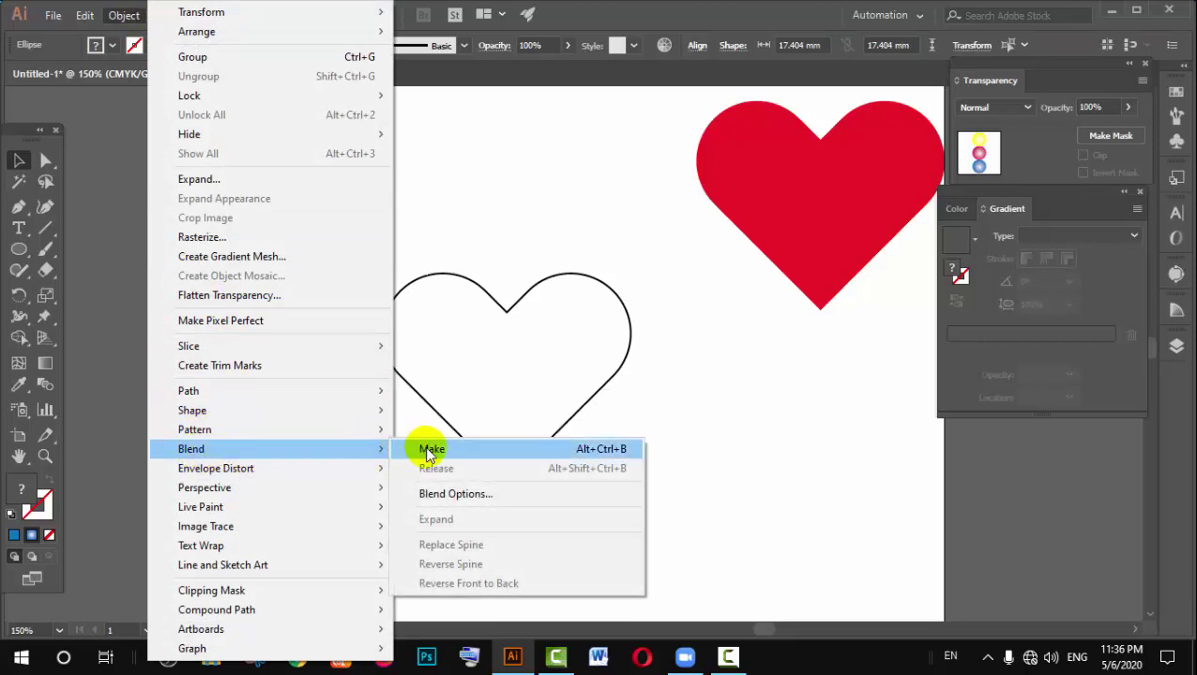
left_click(425, 448)
Step: Shift the outline heart left and replace the blend's spine with the heart path
left_click(378, 439)
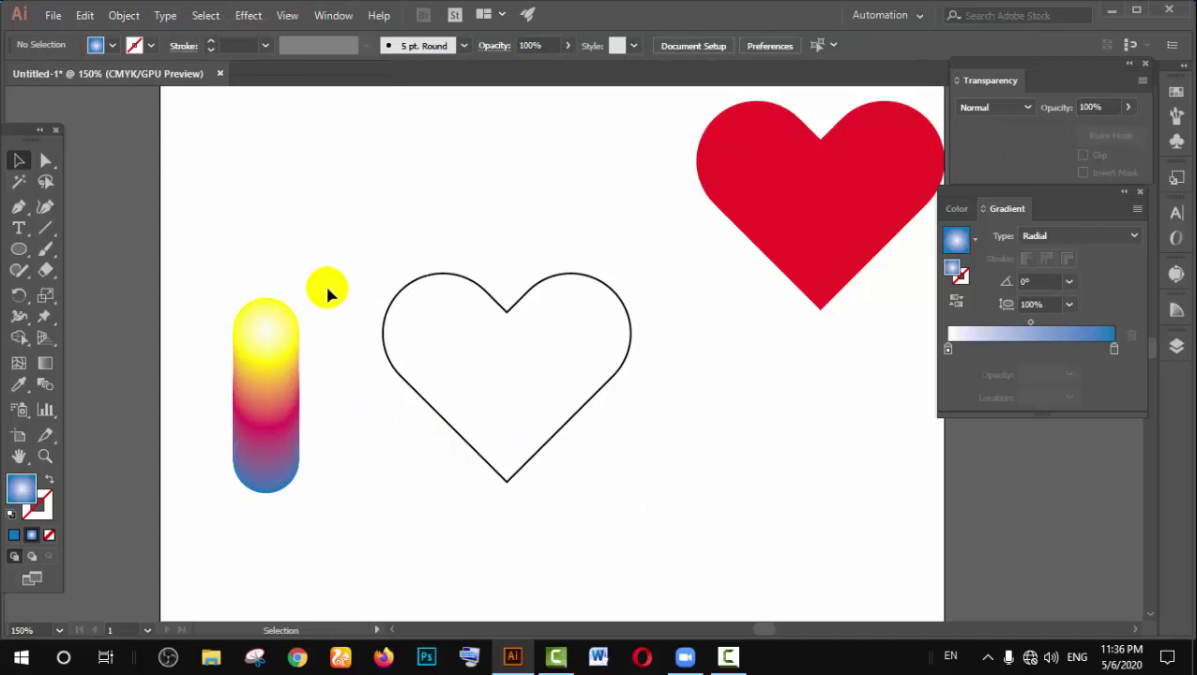
left_click_drag(338, 425, 235, 535)
left_click(364, 456)
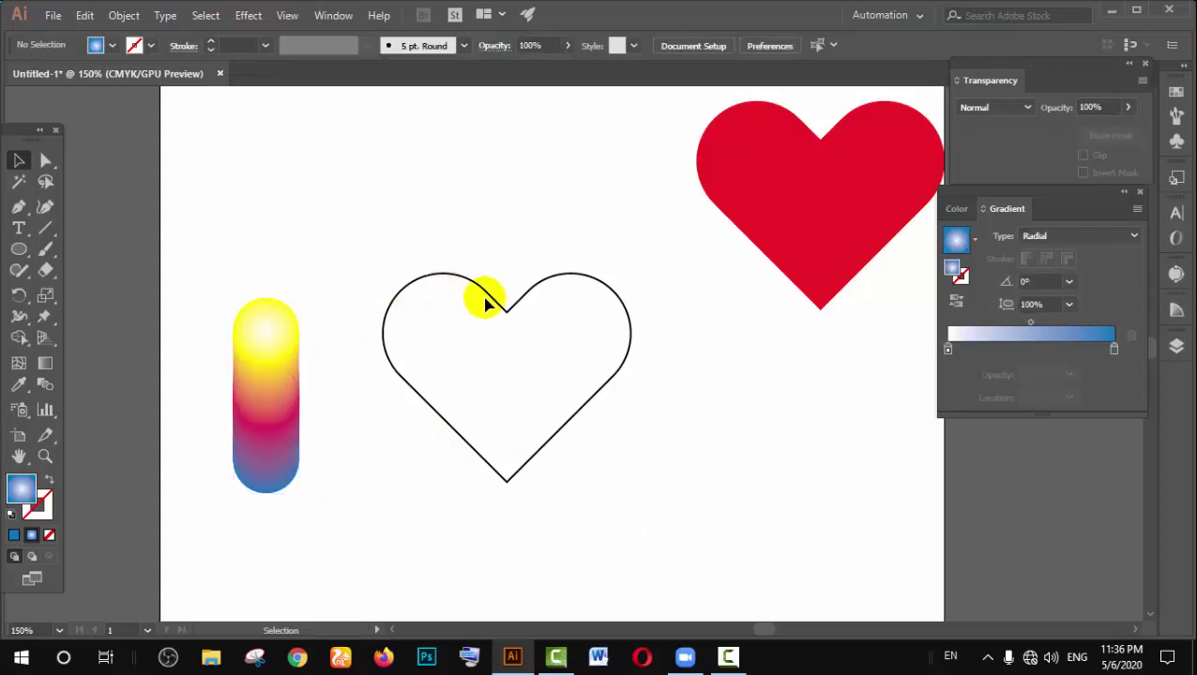
left_click_drag(506, 314, 476, 312)
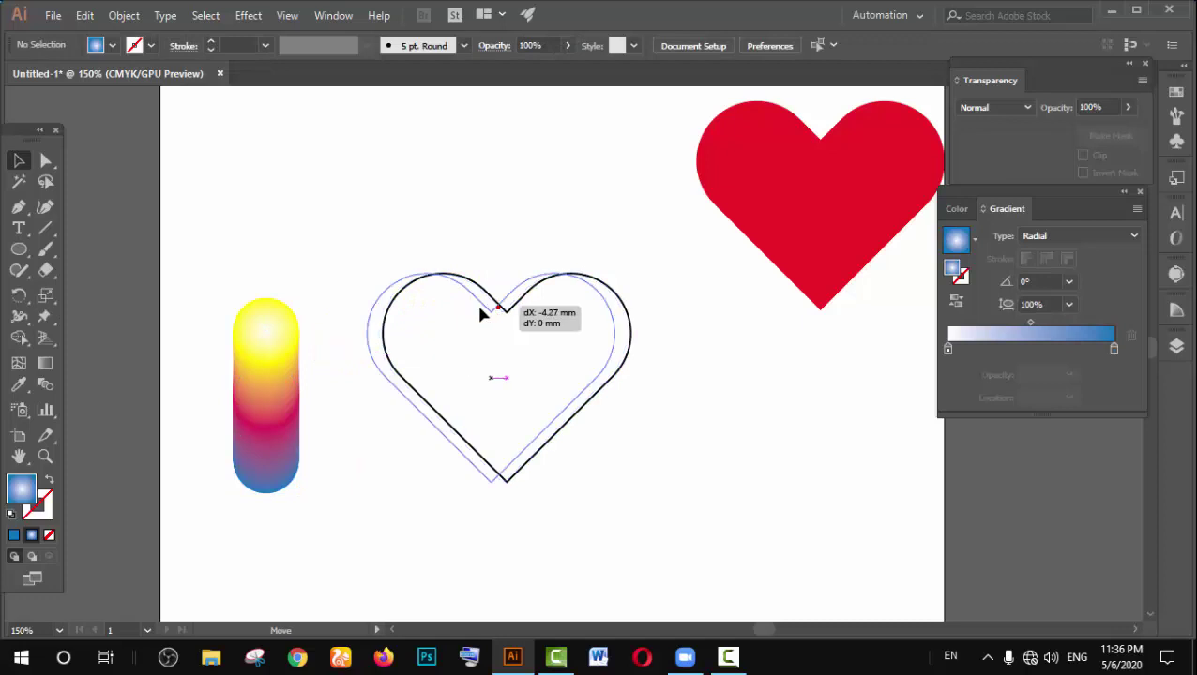
left_click(319, 268)
left_click_drag(357, 357, 339, 357)
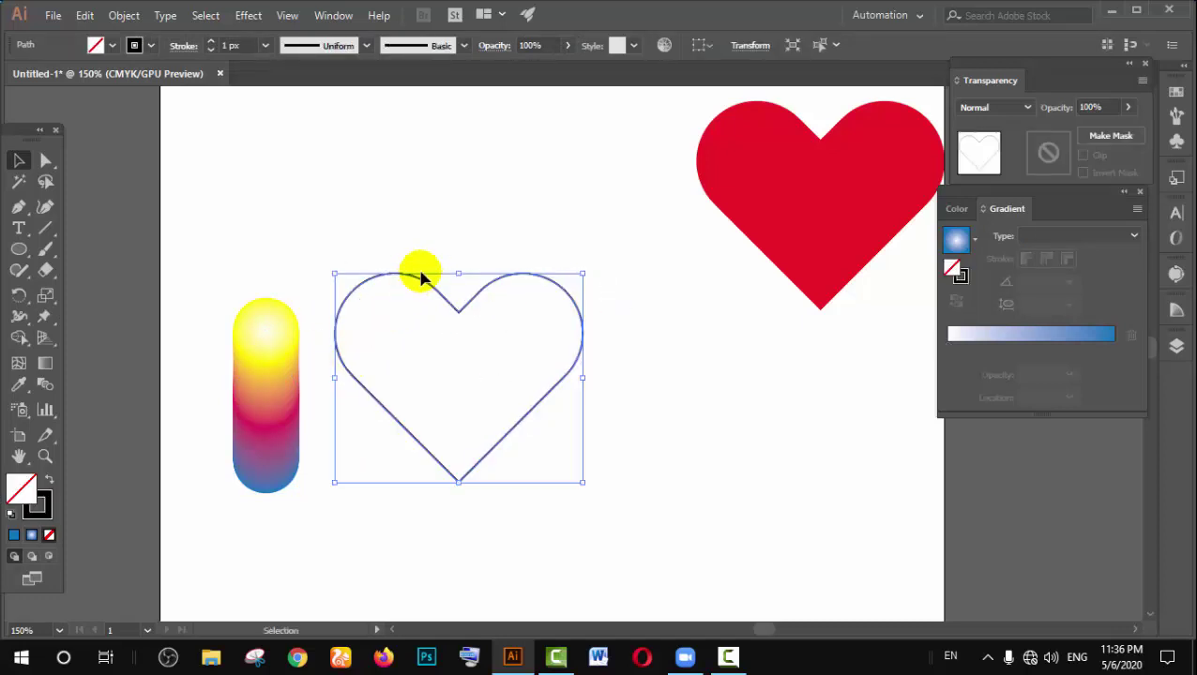
left_click(471, 217)
left_click_drag(223, 241, 528, 521)
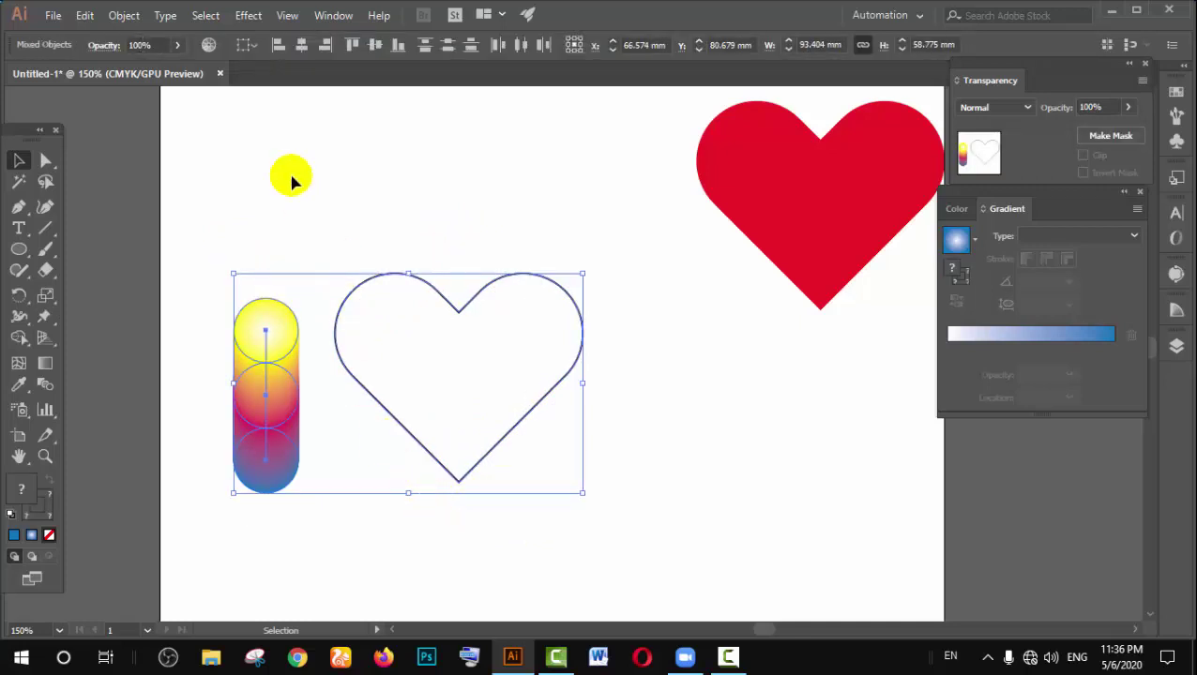
left_click(131, 19)
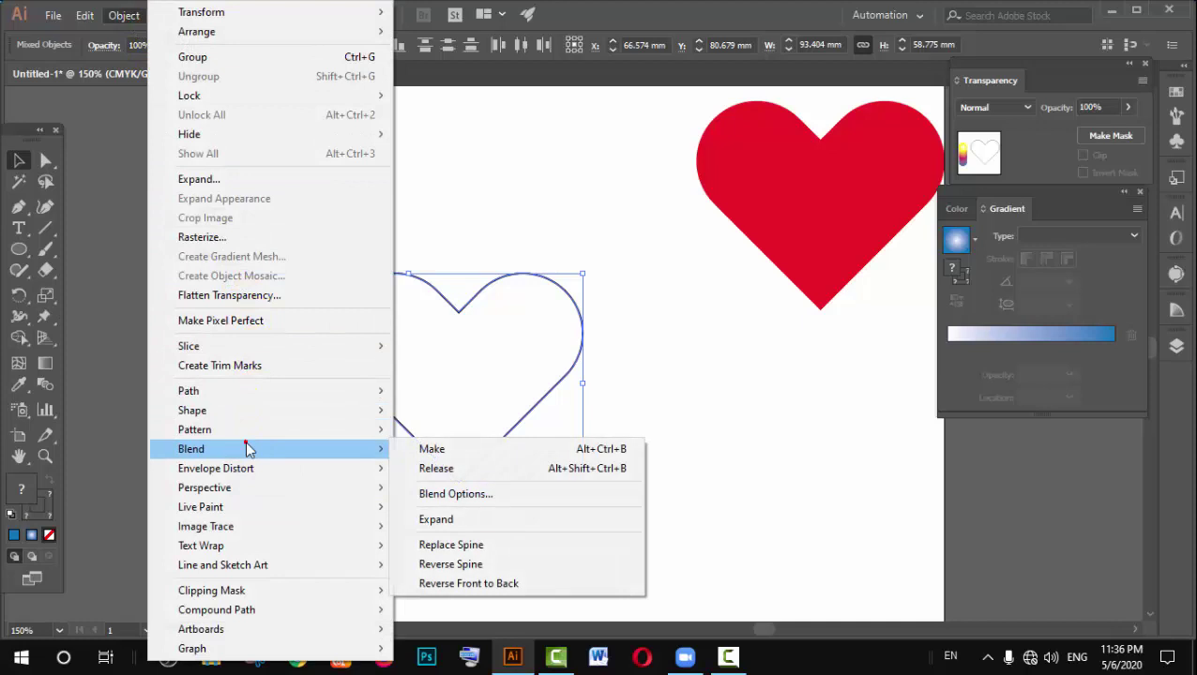
mouse_move(192, 449)
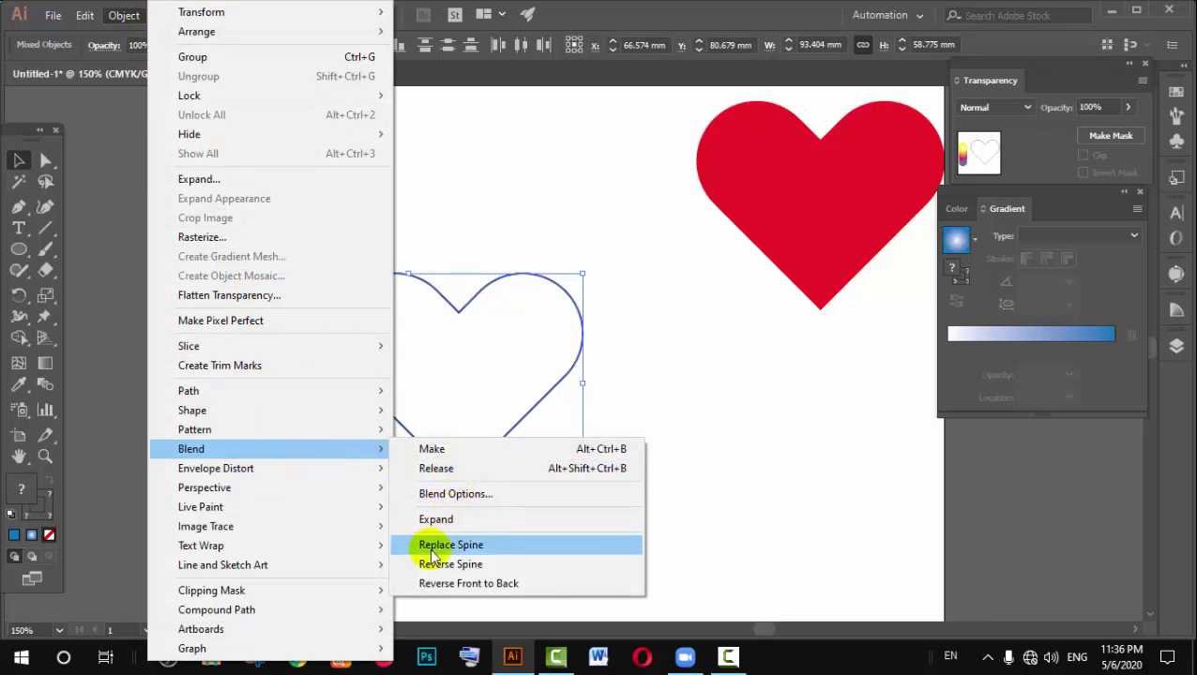
left_click(459, 552)
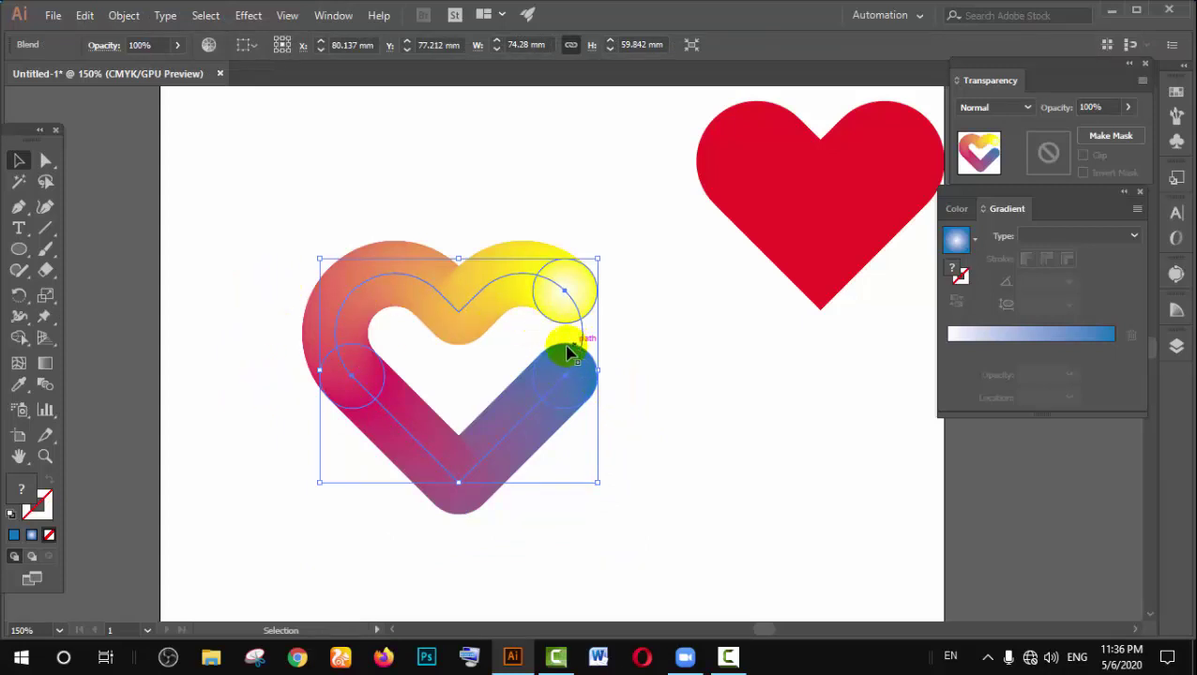
Step: Delete an end anchor point on the heart spine so the blend closes around the outline
left_click(20, 212)
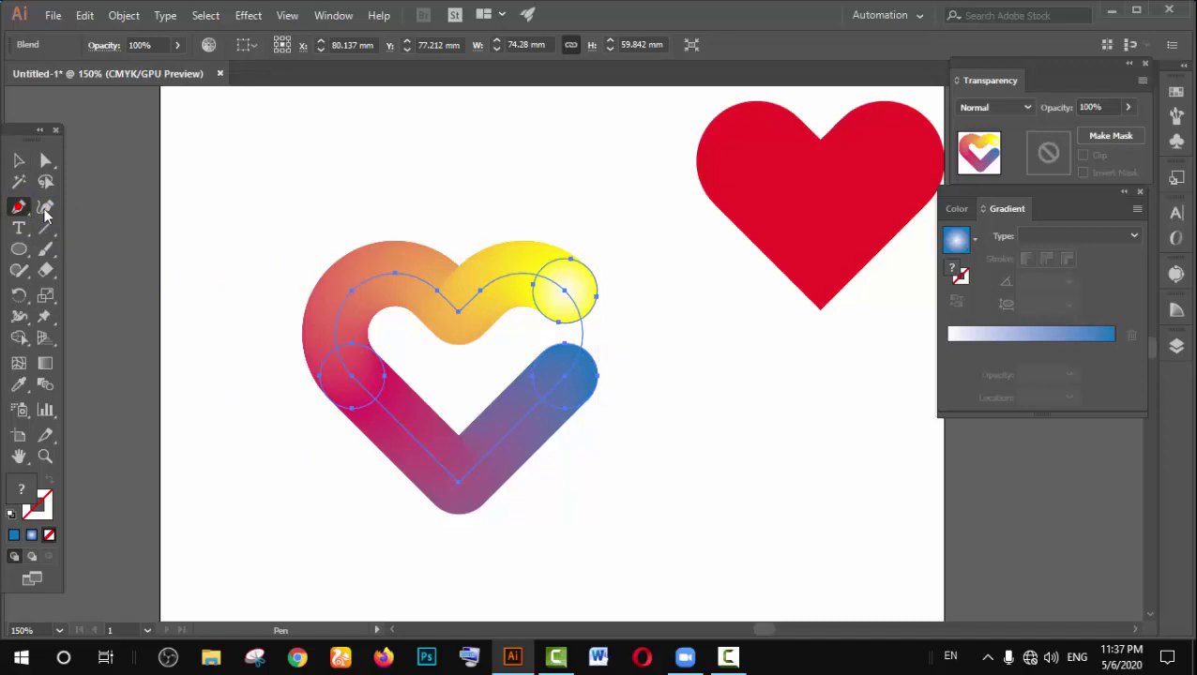
left_click(581, 322)
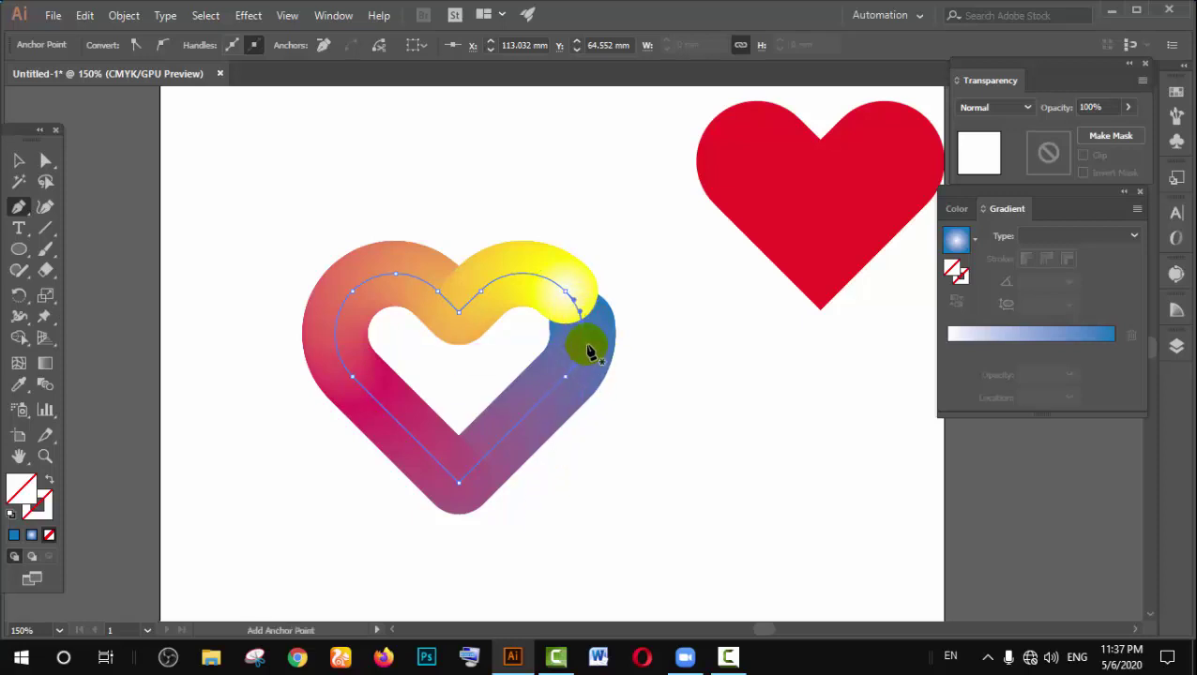
scroll(601, 345, "up", 2)
scroll(601, 345, "up", 1)
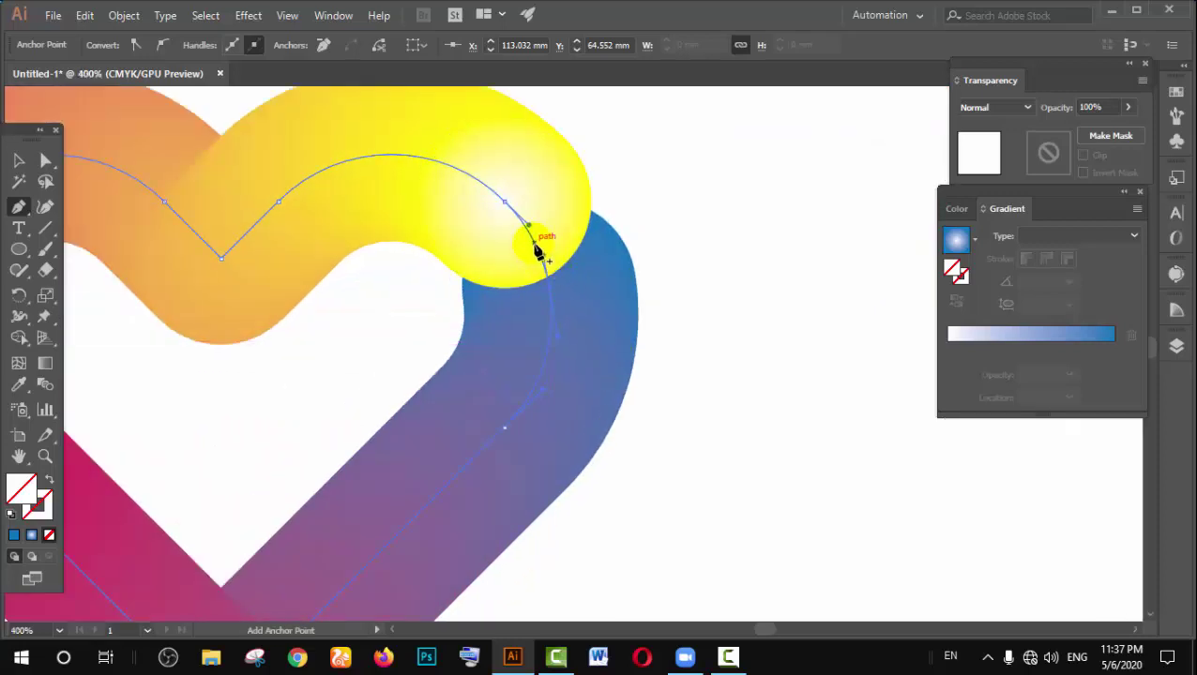
scroll(551, 310, "down", 2)
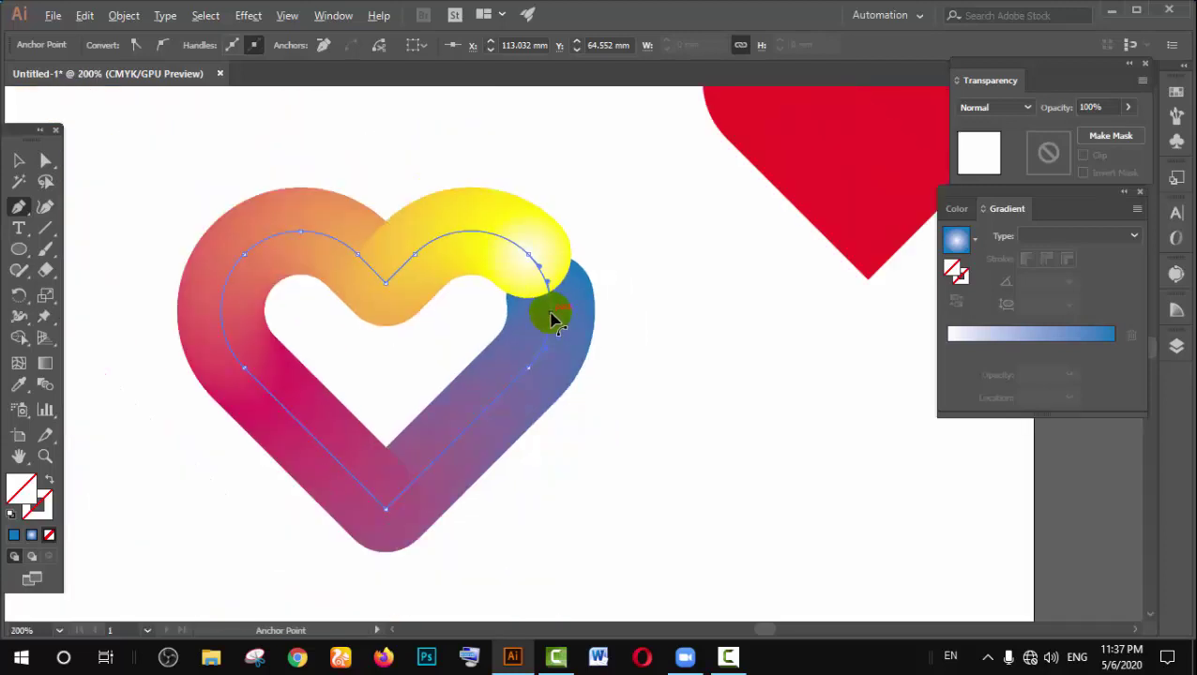
left_click(19, 160)
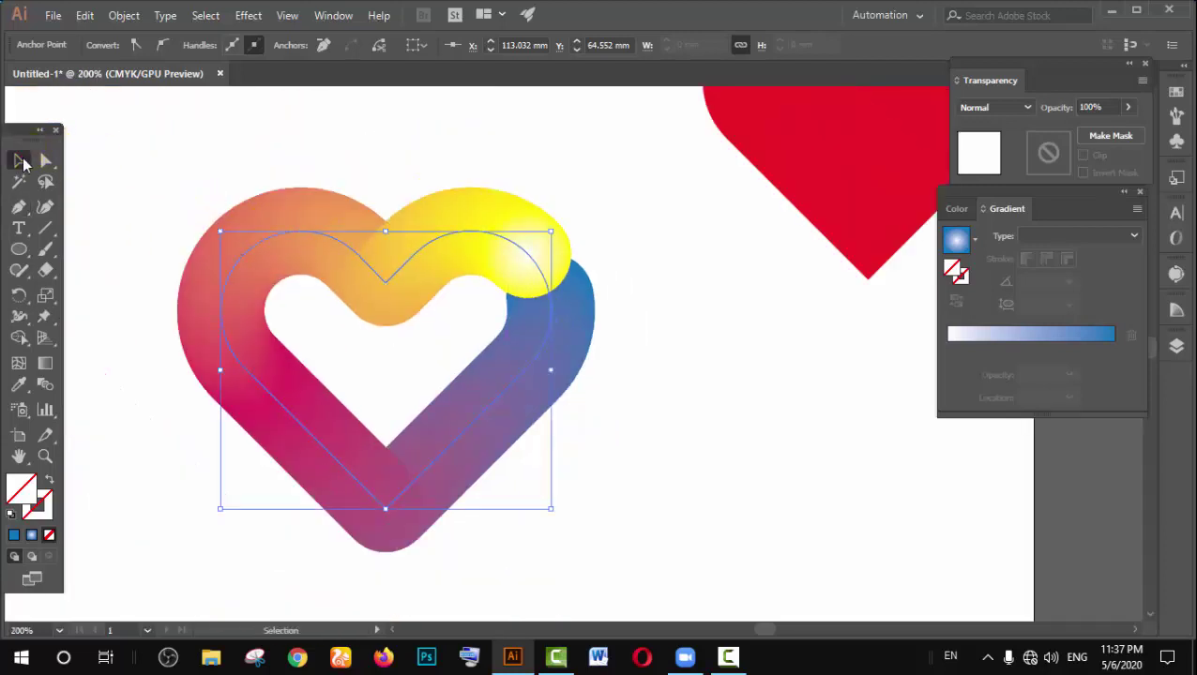
scroll(486, 395, "left", 2)
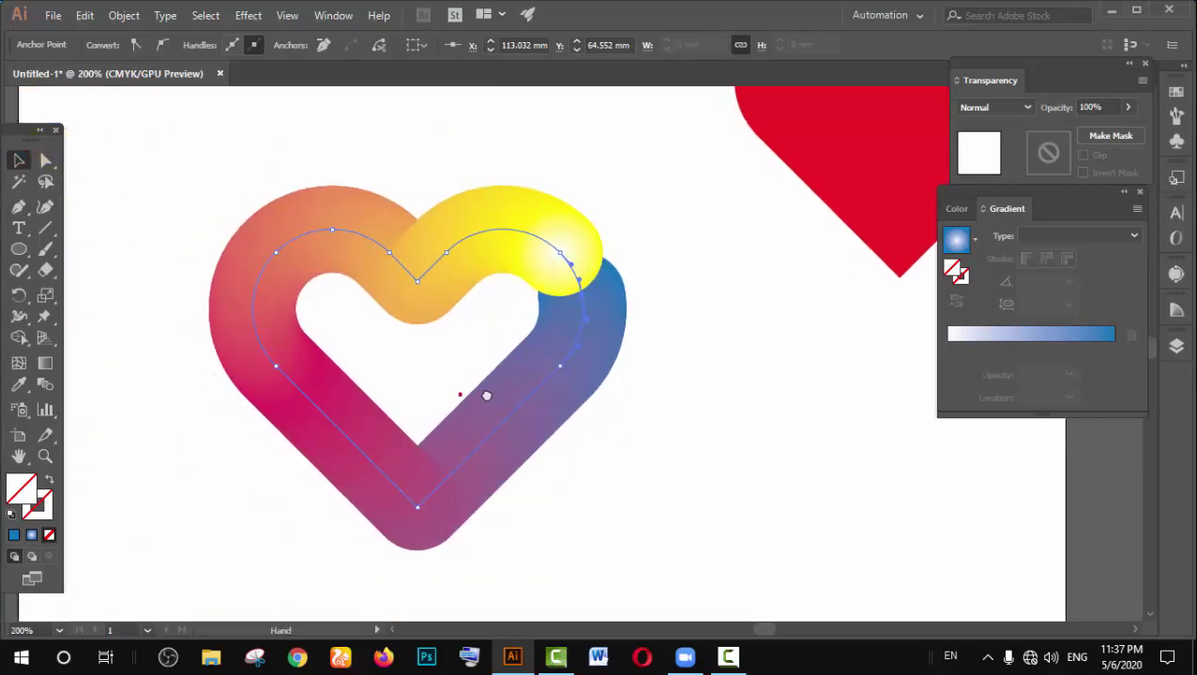
left_click(673, 427)
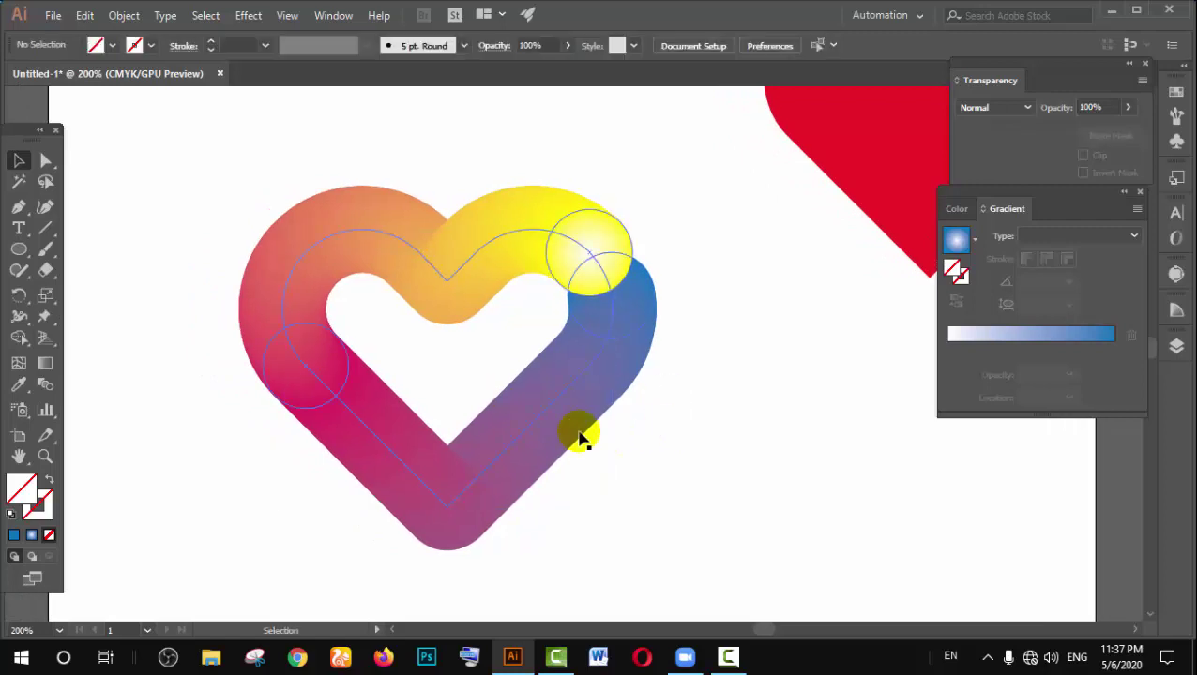
scroll(699, 300, "up", 2)
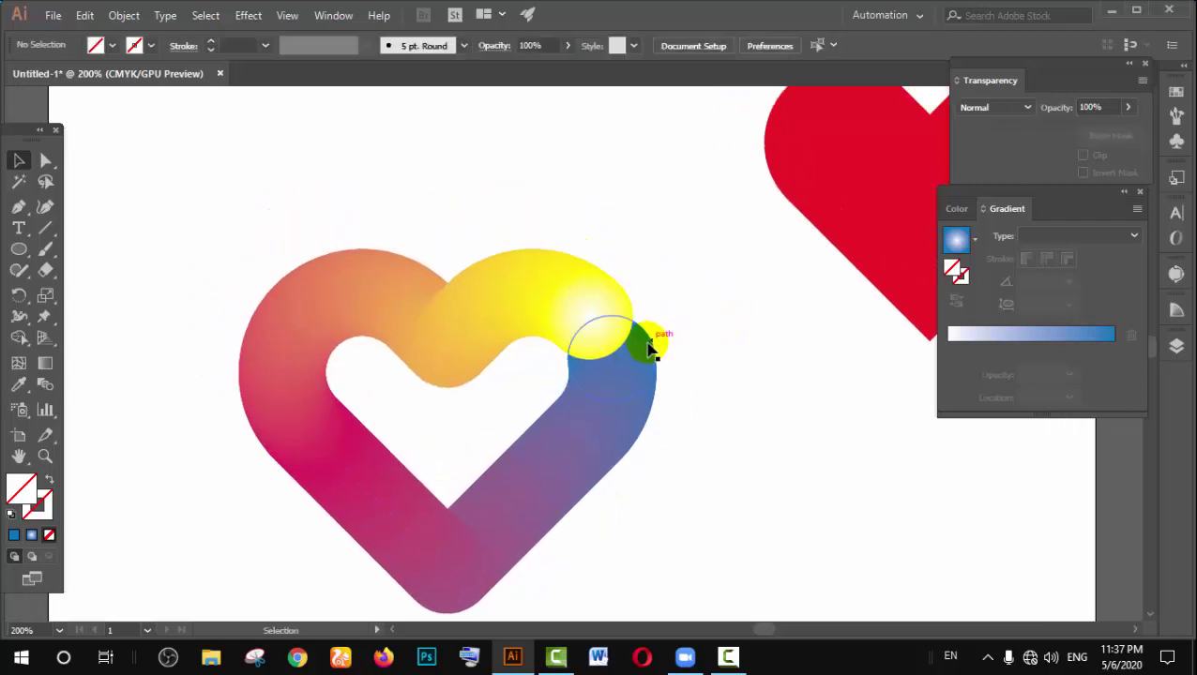
scroll(646, 355, "down", 1)
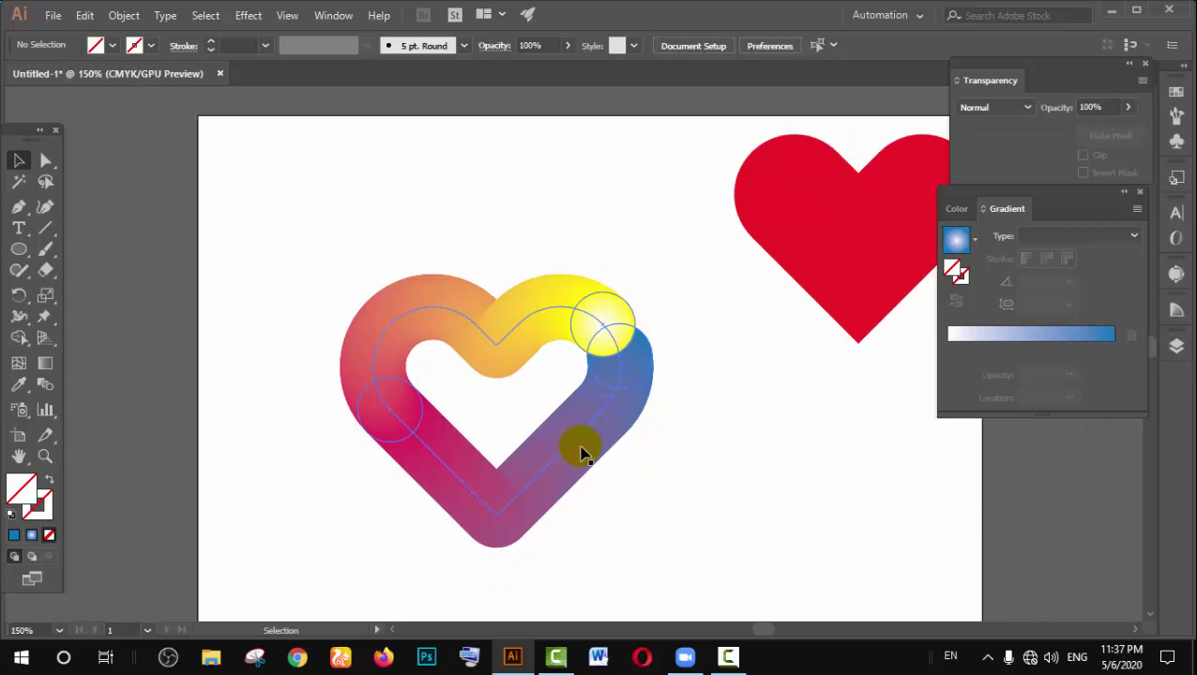
Step: Alt-drag a copy of the gradient heart to the right and reselect the left original
mouse_move(580, 442)
left_mouse_down()
mouse_move(868, 462)
mouse_move(943, 483)
left_mouse_up()
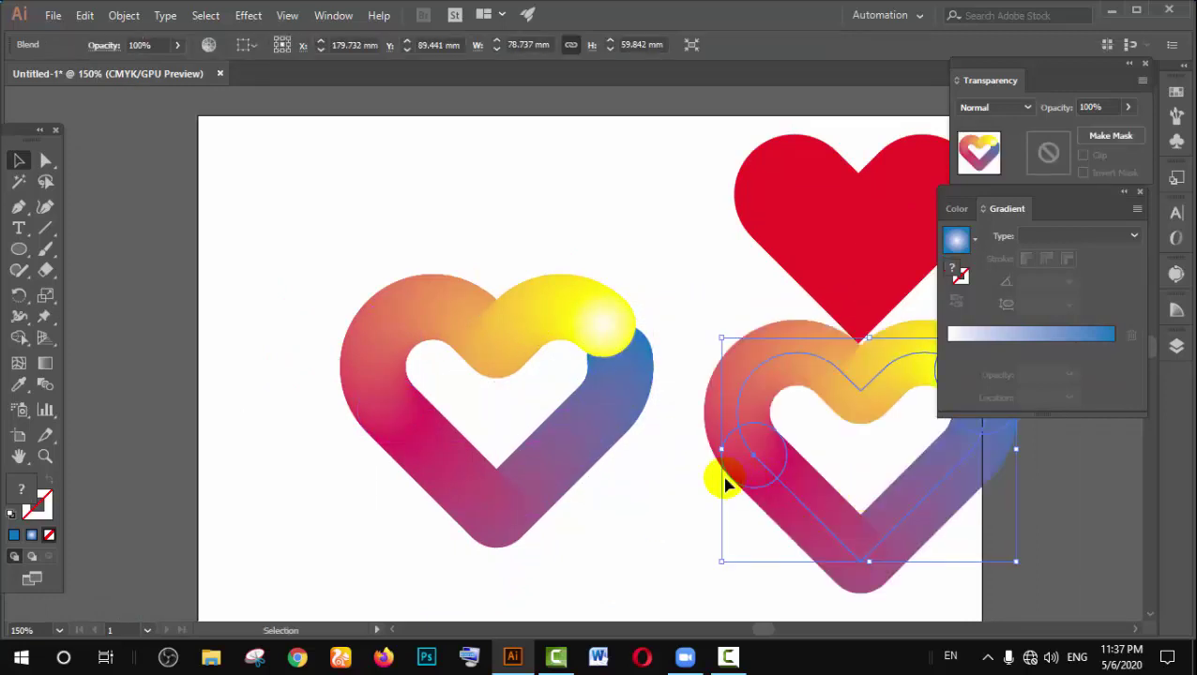
left_click(649, 483)
left_click(589, 429)
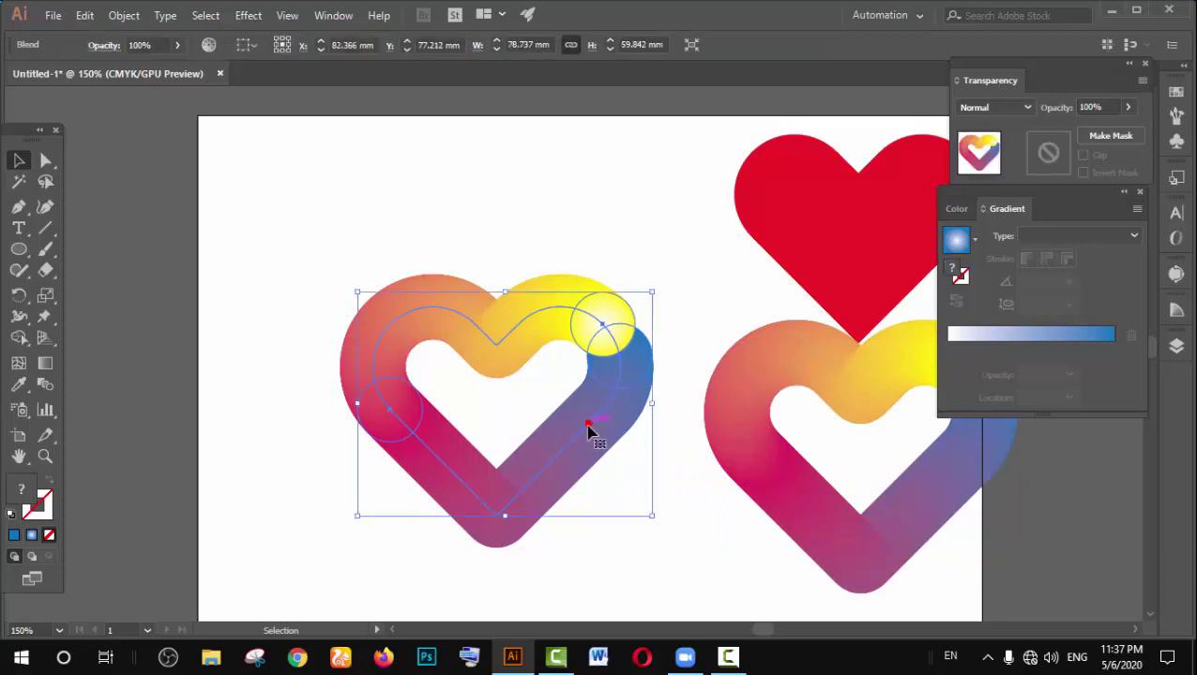
left_click(249, 16)
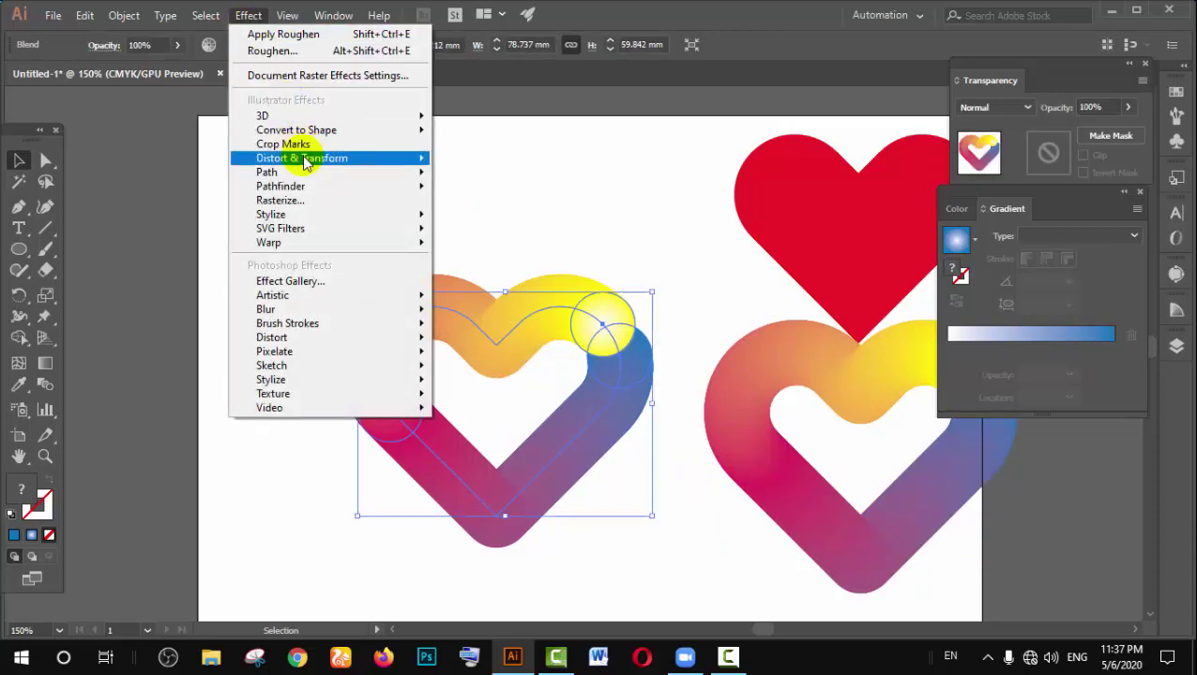
mouse_move(301, 157)
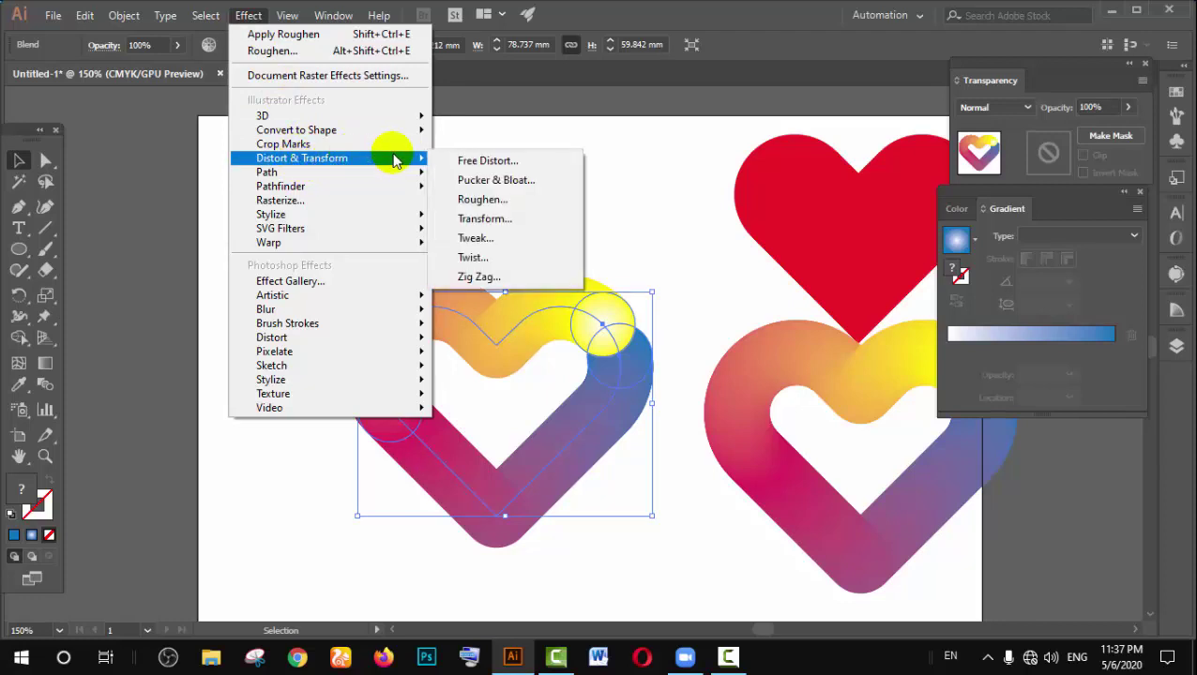
Step: Apply Roughen to the left gradient heart: Size 11%, Detail 79, Corner points
left_click(498, 200)
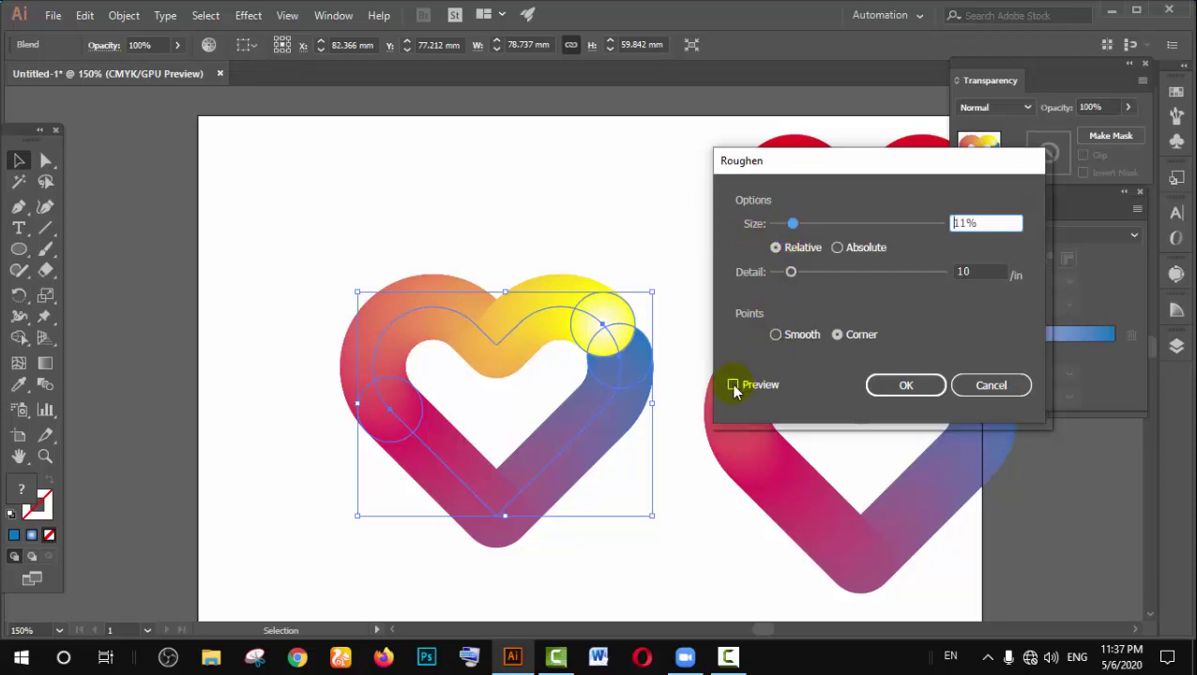
left_click(733, 386)
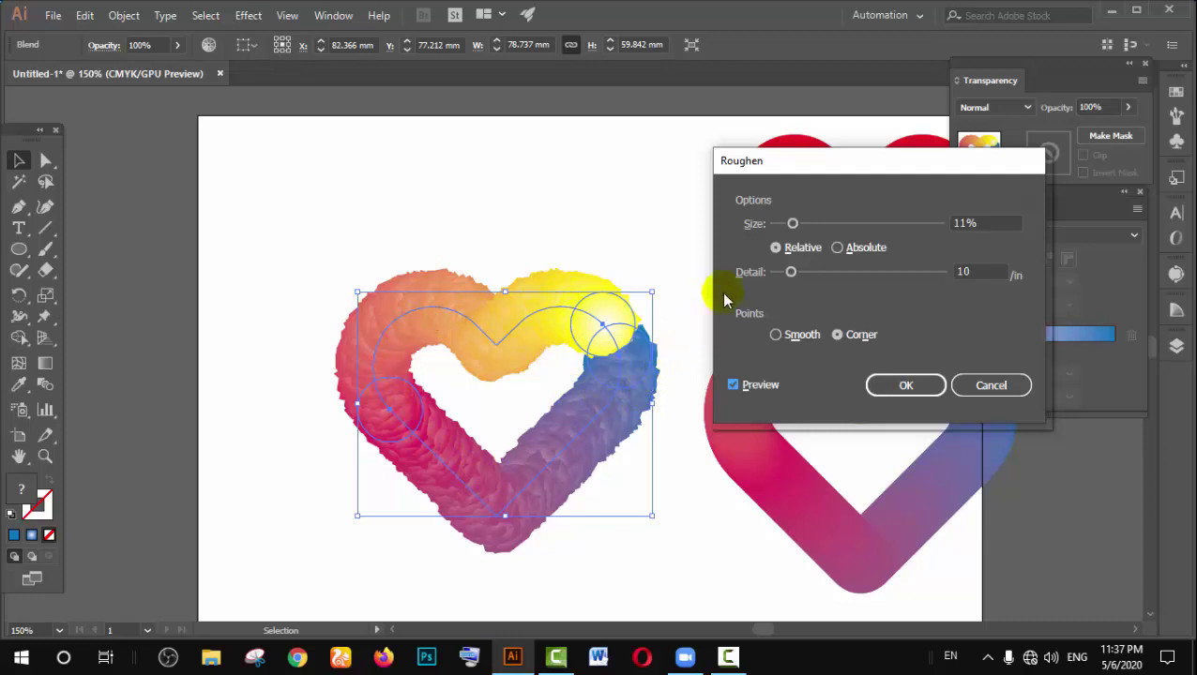
left_click_drag(791, 273, 905, 287)
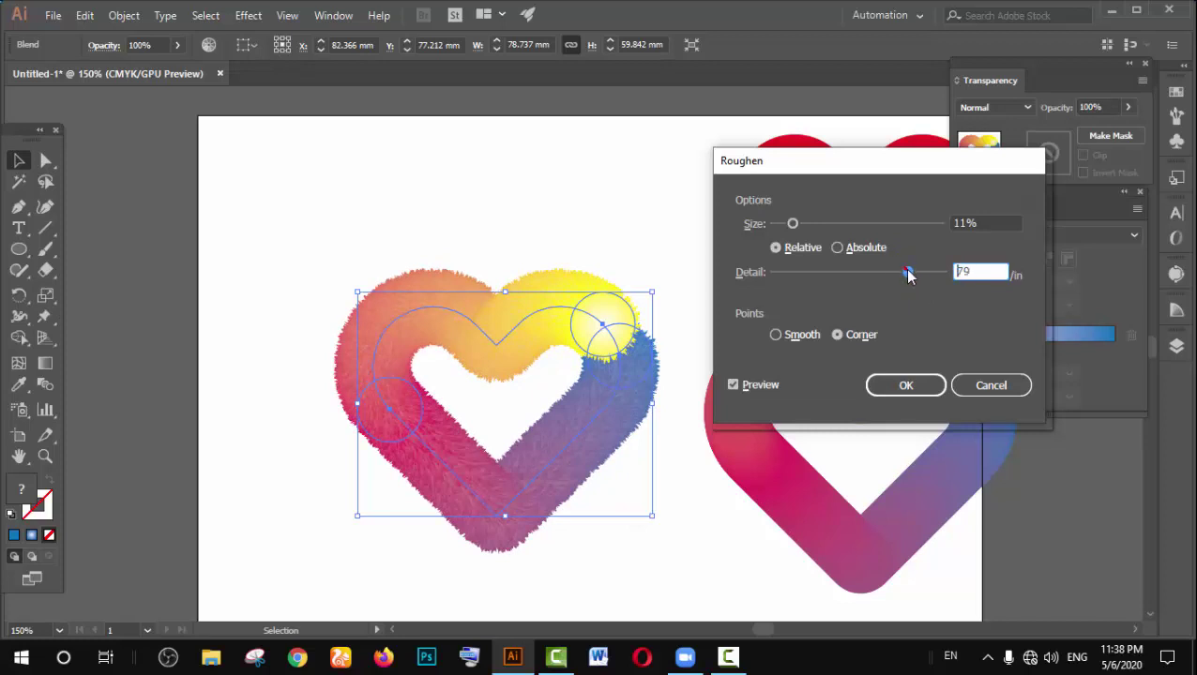
left_click(765, 342)
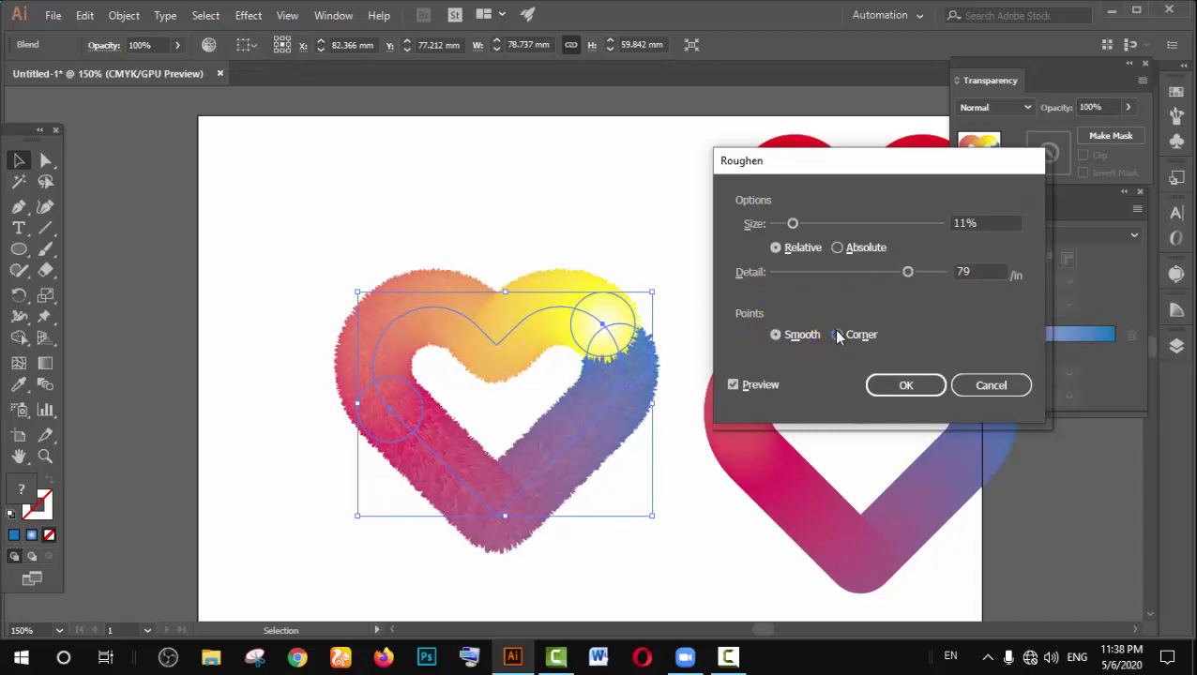
left_click(887, 386)
left_click(621, 249)
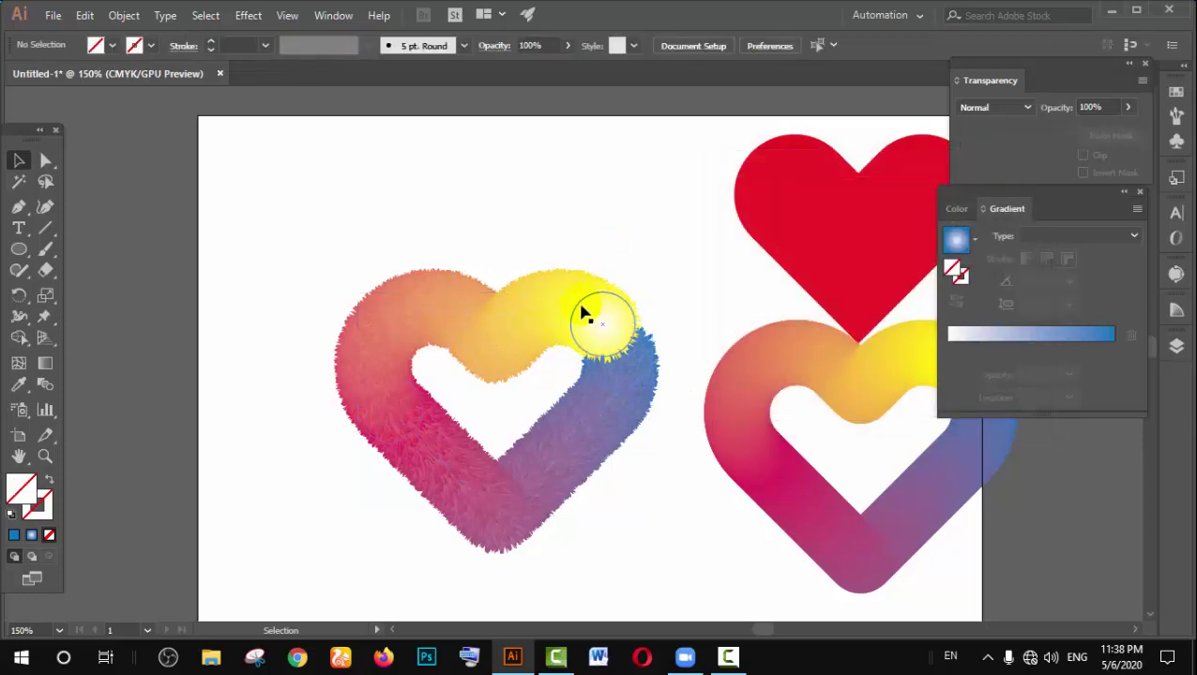
Step: Pan the view to bring both gradient hearts back into sight
scroll(593, 360, "up", 1)
scroll(593, 366, "up", 2)
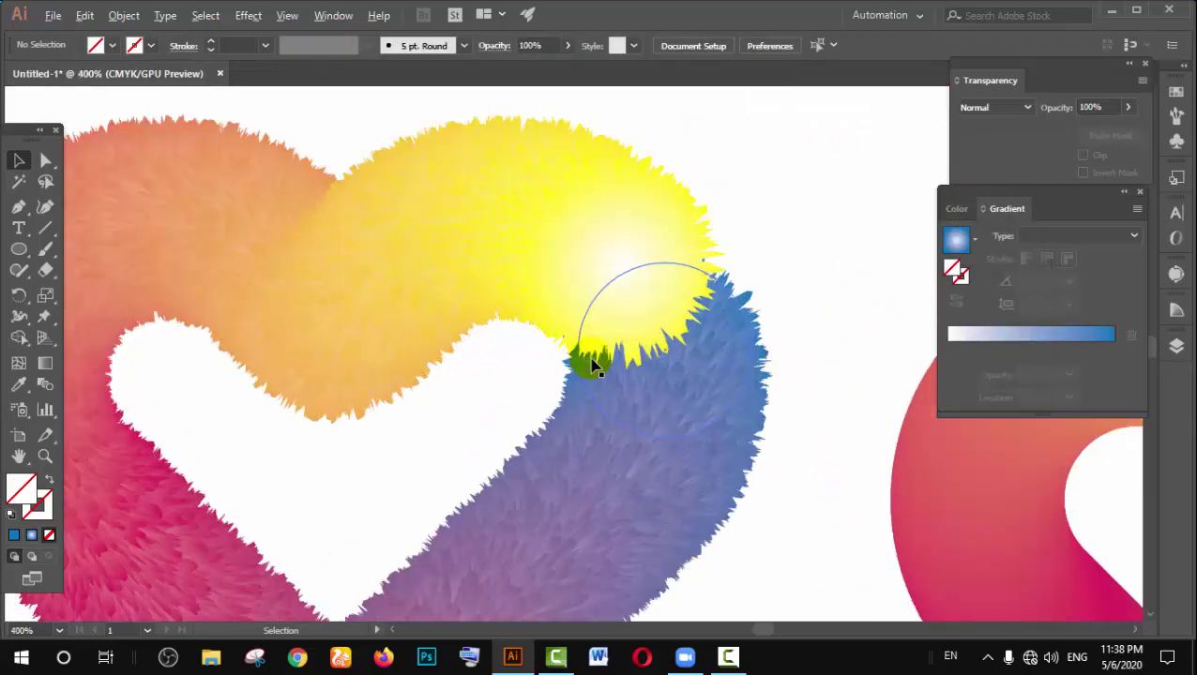
scroll(593, 365, "down", 1)
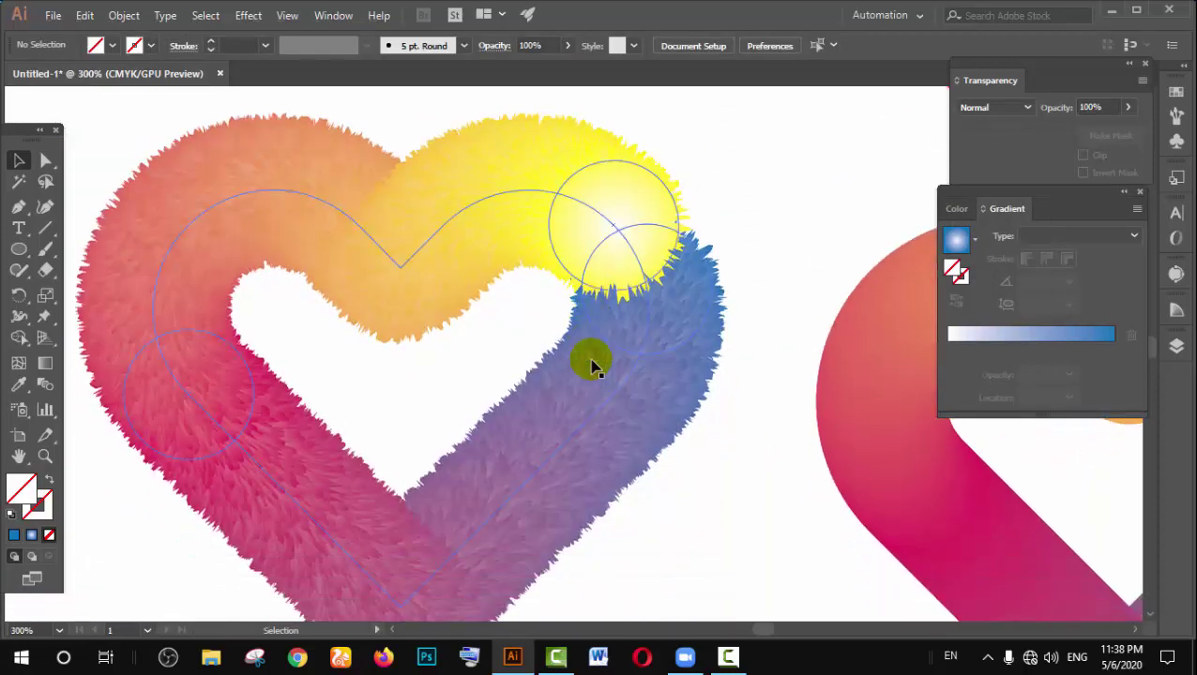
scroll(678, 368, "down", 1)
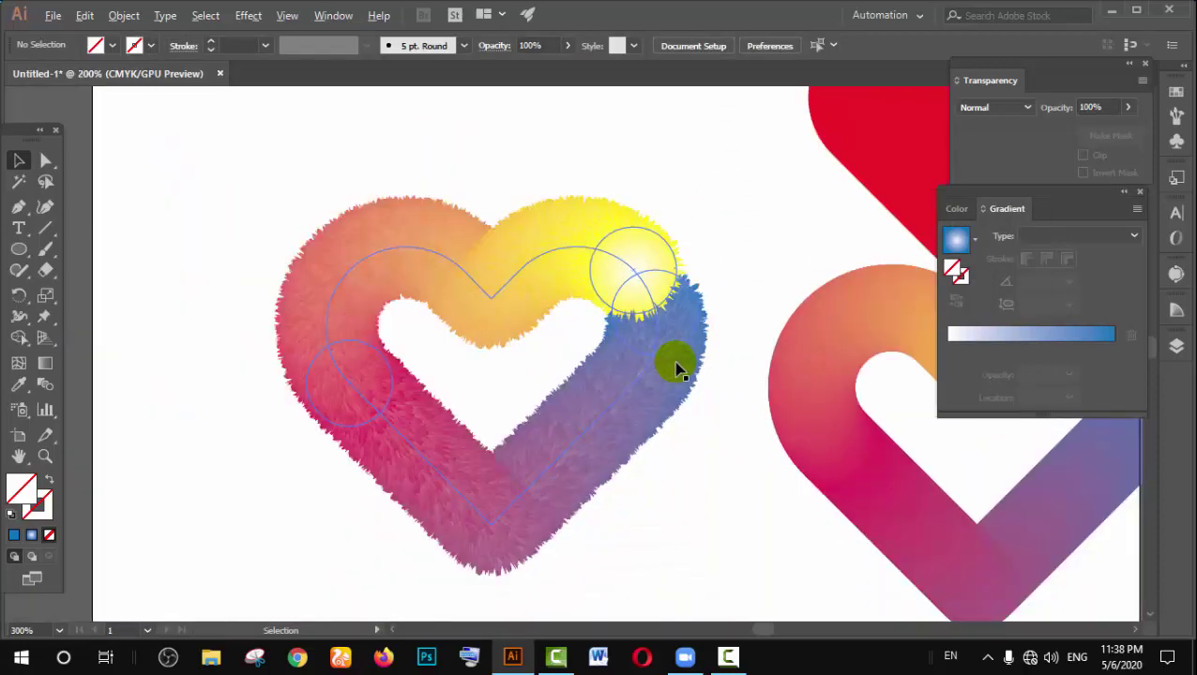
left_click_drag(760, 300, 660, 283)
mouse_move(775, 284)
left_mouse_down()
mouse_move(619, 286)
mouse_move(673, 306)
left_mouse_up()
scroll(652, 300, "down", 1)
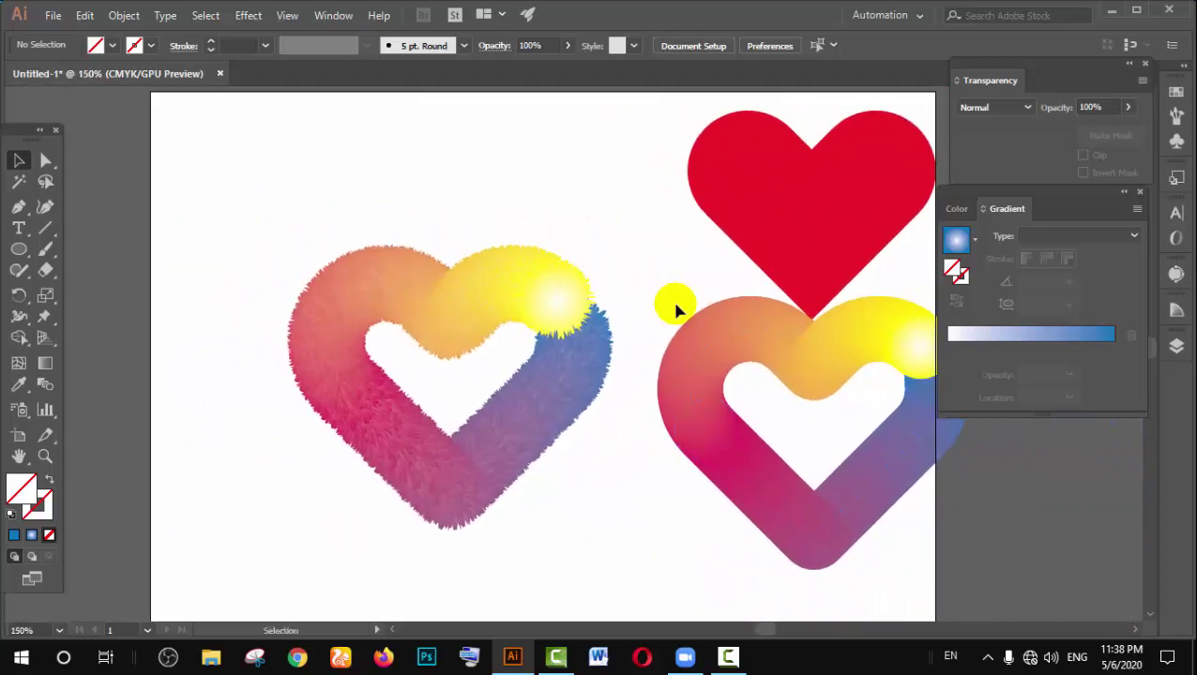
Step: Move the fuzzy heart up and the smooth gradient heart to the upper left, in a row
left_click_drag(498, 334, 574, 195)
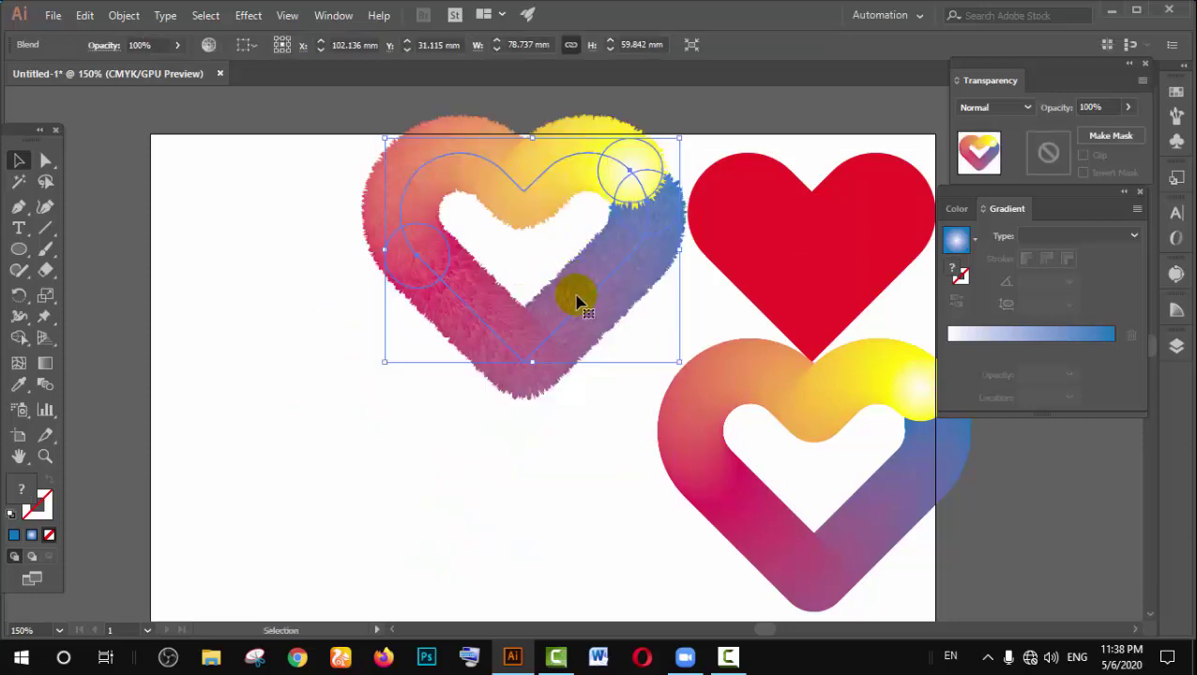
left_click(580, 392)
left_click_drag(685, 426, 118, 193)
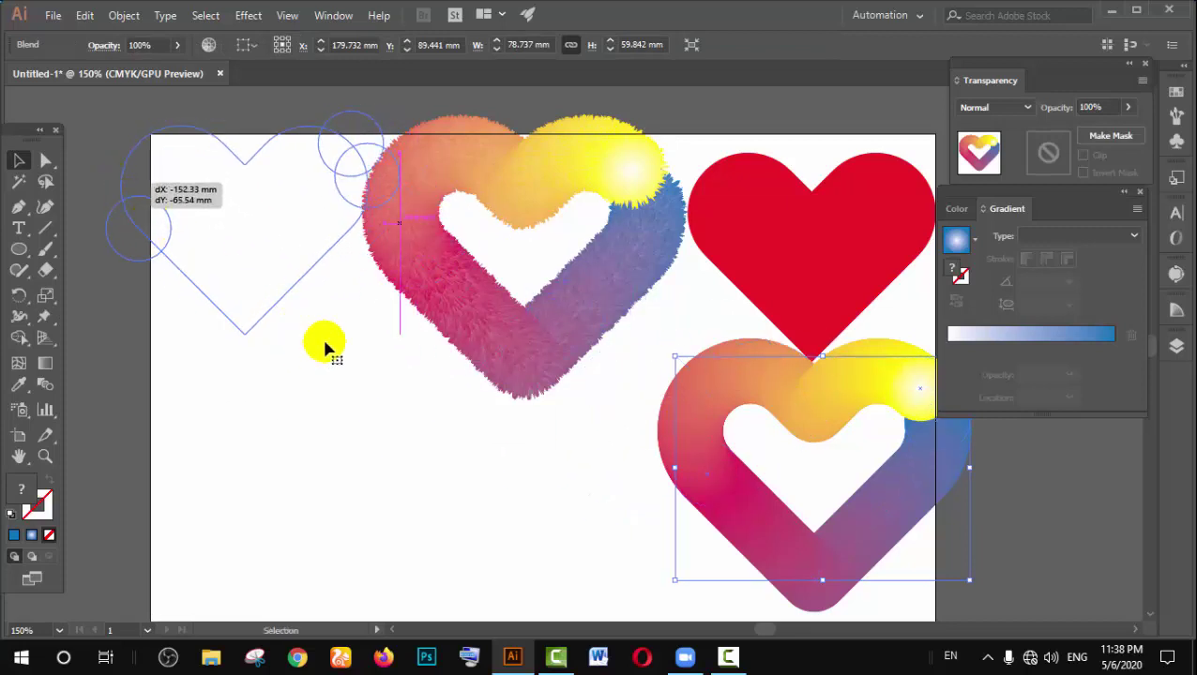
left_click_drag(448, 334, 476, 315)
left_click(616, 401)
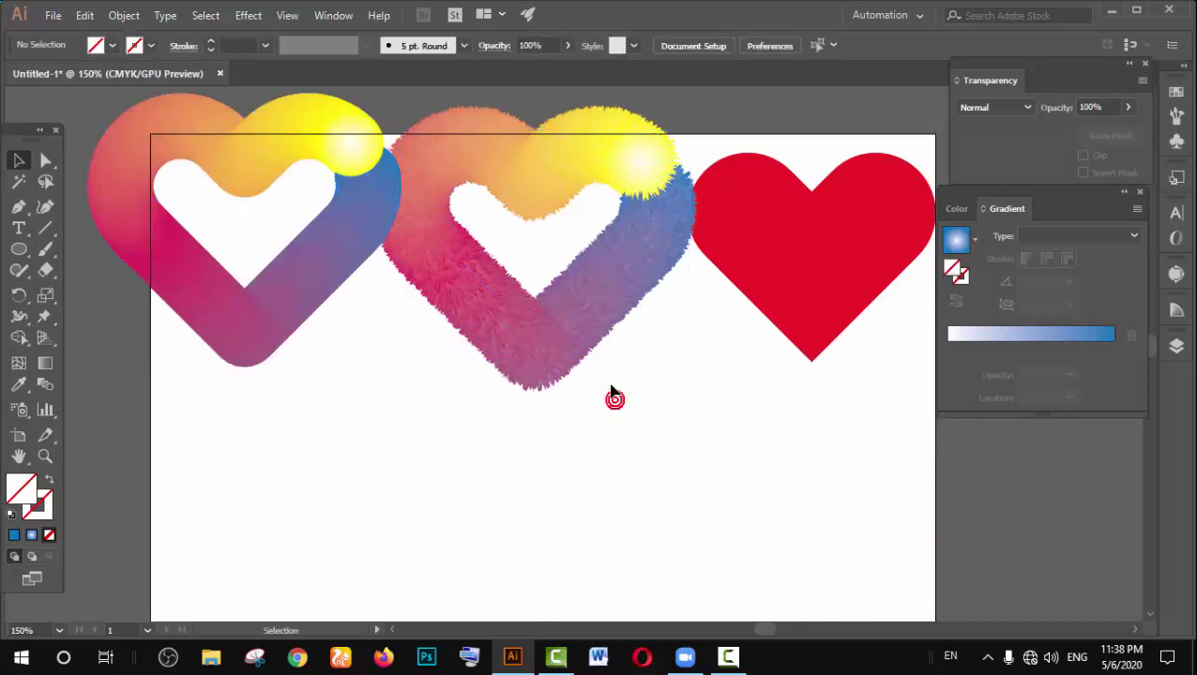
scroll(605, 375, "down", 1)
scroll(705, 324, "down", 1)
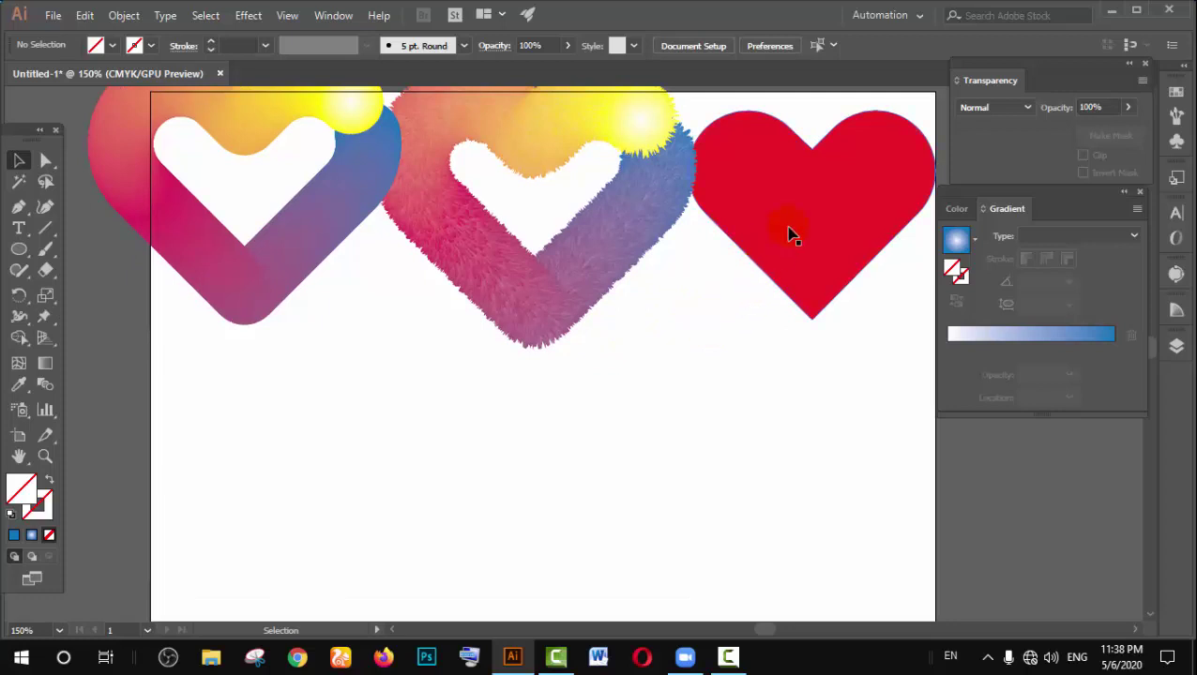
Step: Drag artwork around the artboard while scrolling the view
left_click_drag(791, 233, 454, 488)
scroll(455, 497, "down", 2)
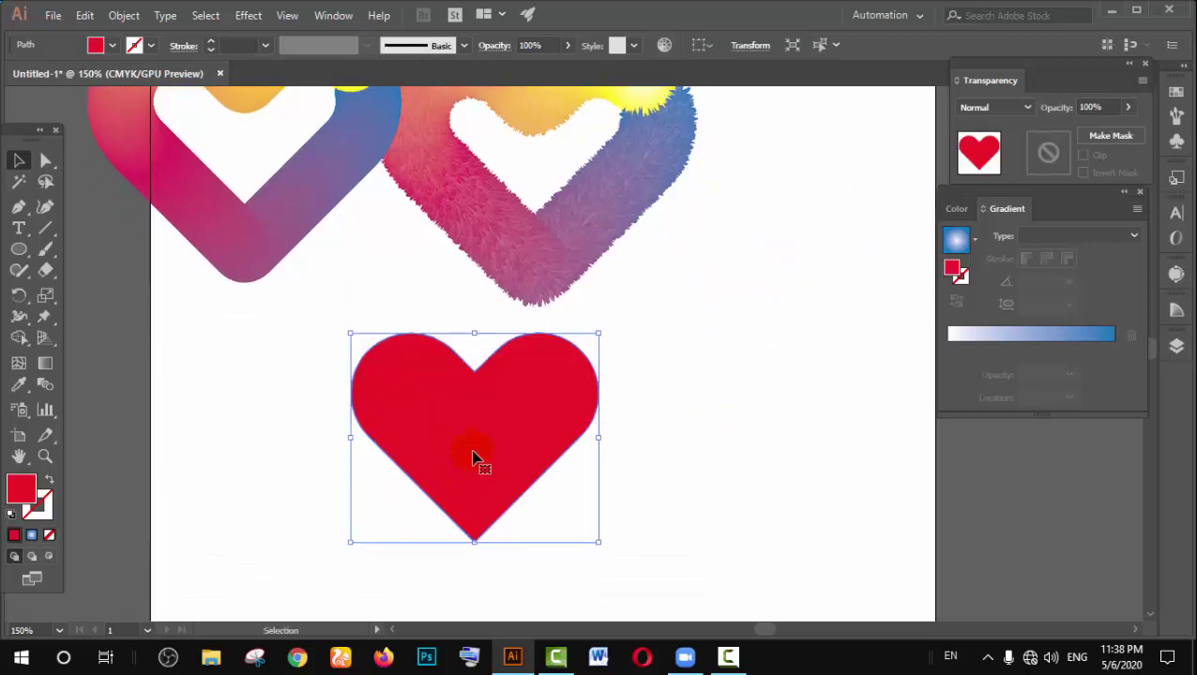
scroll(478, 449, "up", 2)
scroll(489, 442, "up", 1)
scroll(492, 454, "down", 1)
scroll(490, 457, "down", 3)
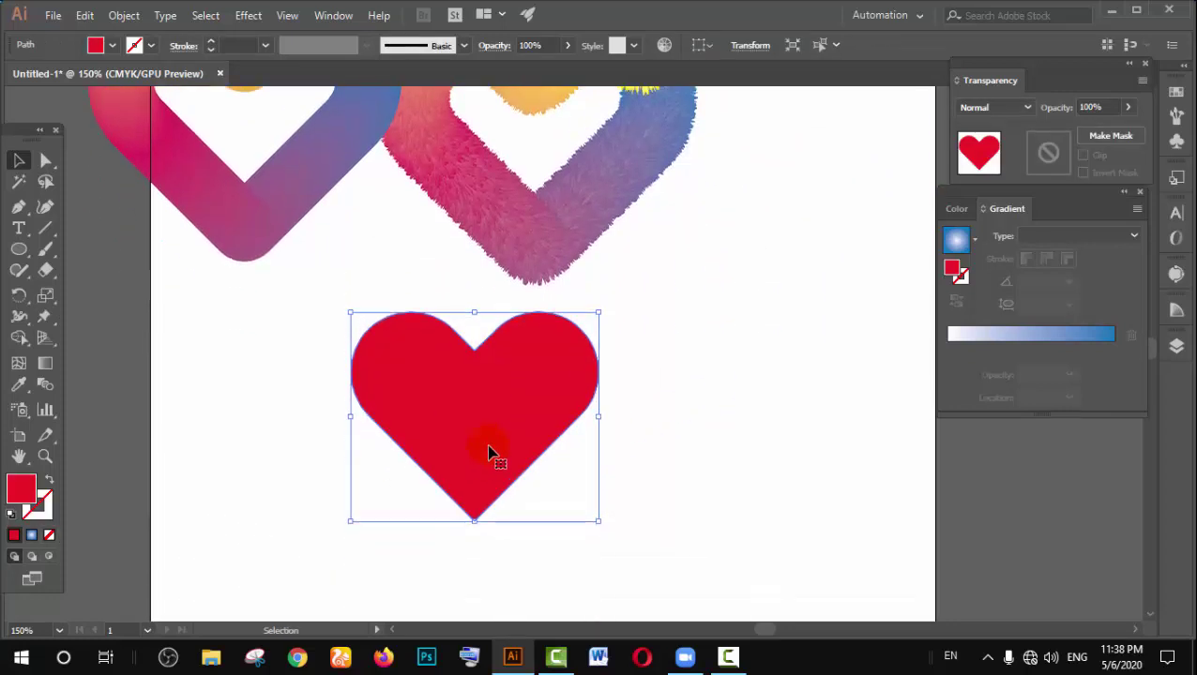
left_click_drag(488, 454, 413, 453)
scroll(534, 413, "down", 3)
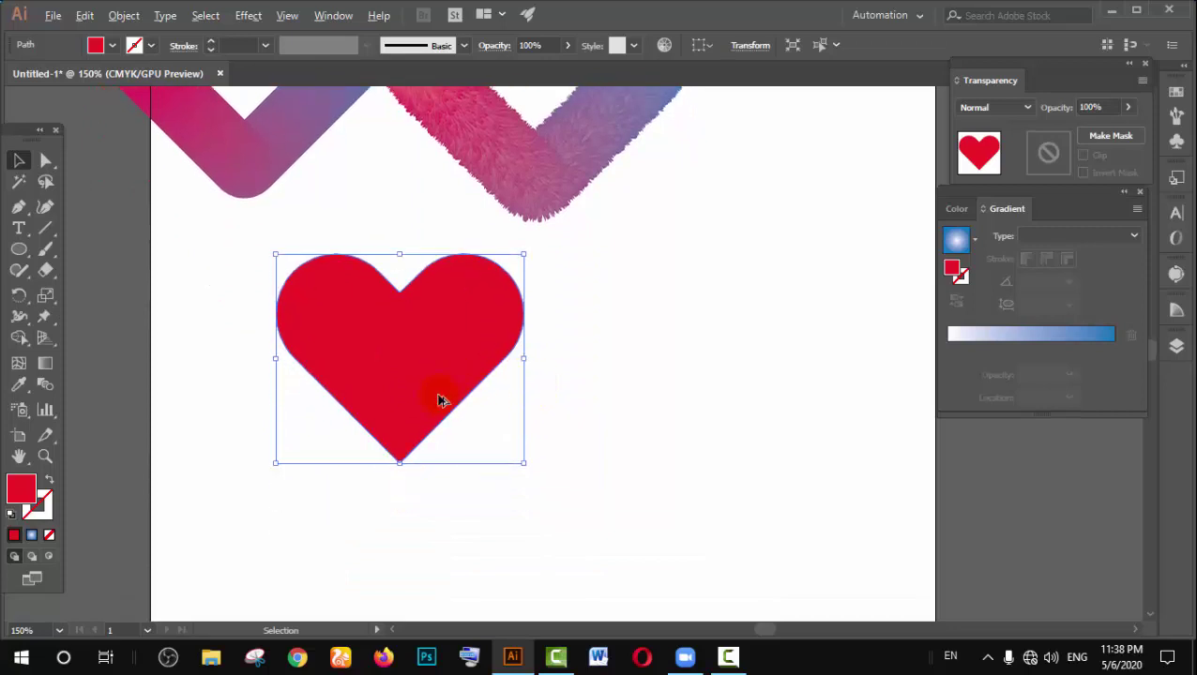
scroll(439, 401, "up", 1)
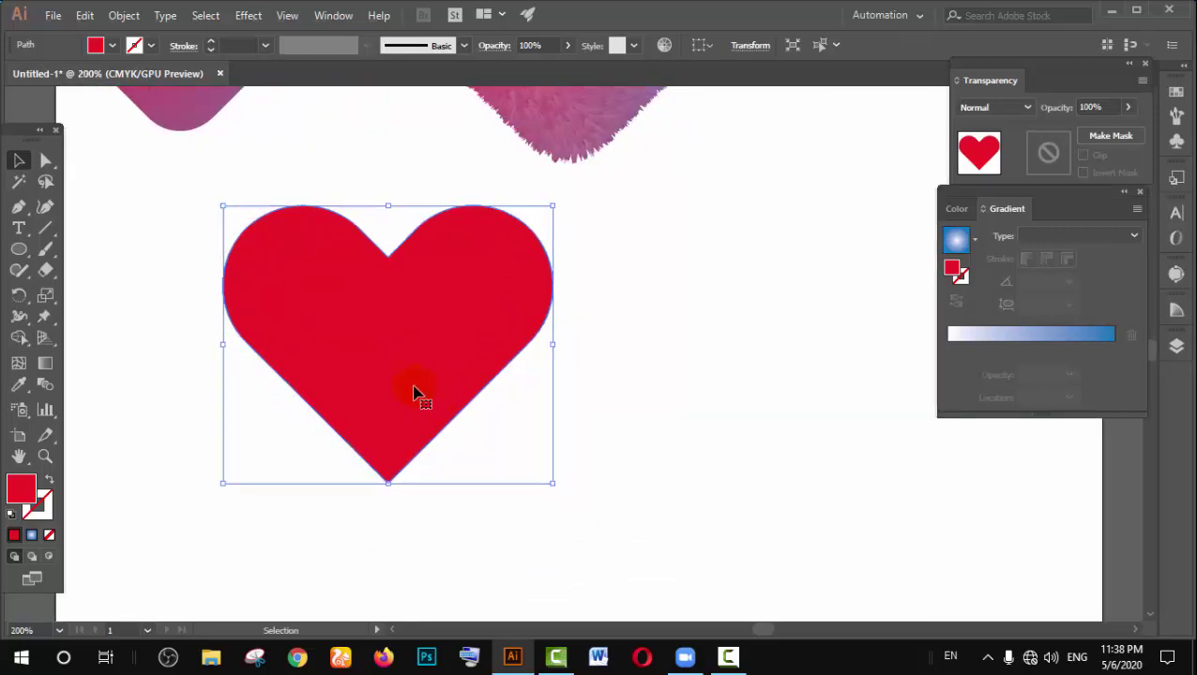
Step: Duplicate the red heart up to the right beside the top hearts
mouse_move(381, 338)
left_mouse_down()
mouse_move(382, 357)
mouse_move(807, 229)
left_mouse_up()
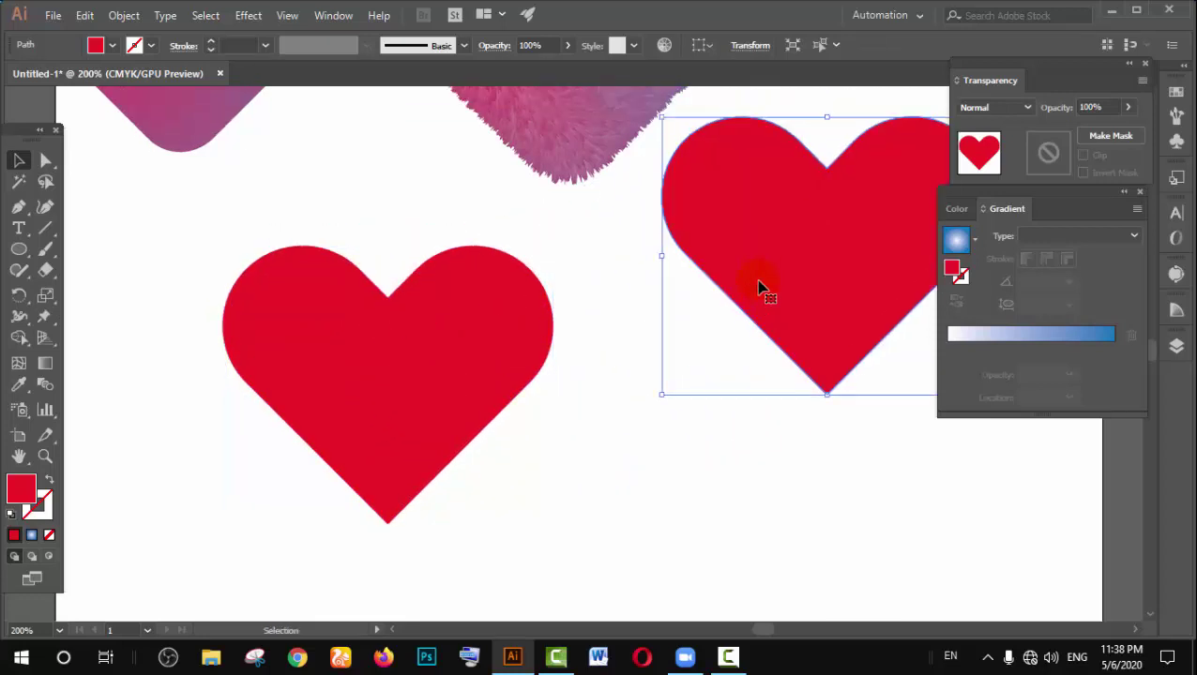
scroll(762, 288, "up", 2)
scroll(734, 321, "down", 3)
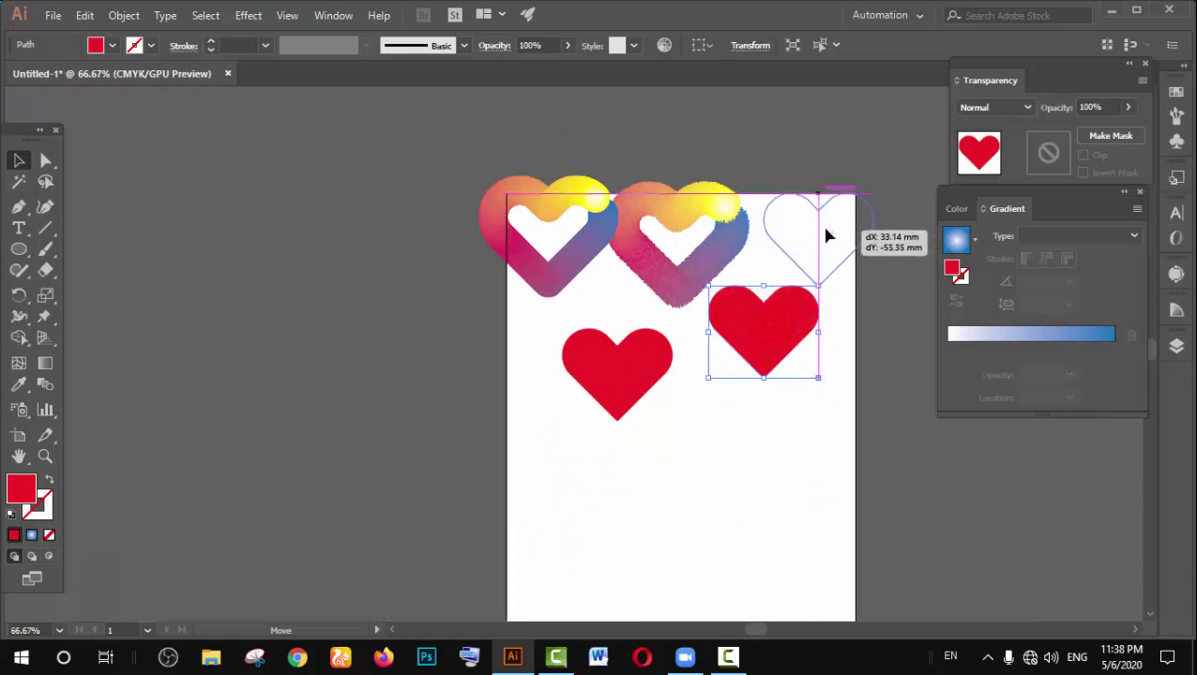
left_click_drag(771, 328, 824, 231)
scroll(664, 385, "up", 1)
scroll(664, 385, "up", 2)
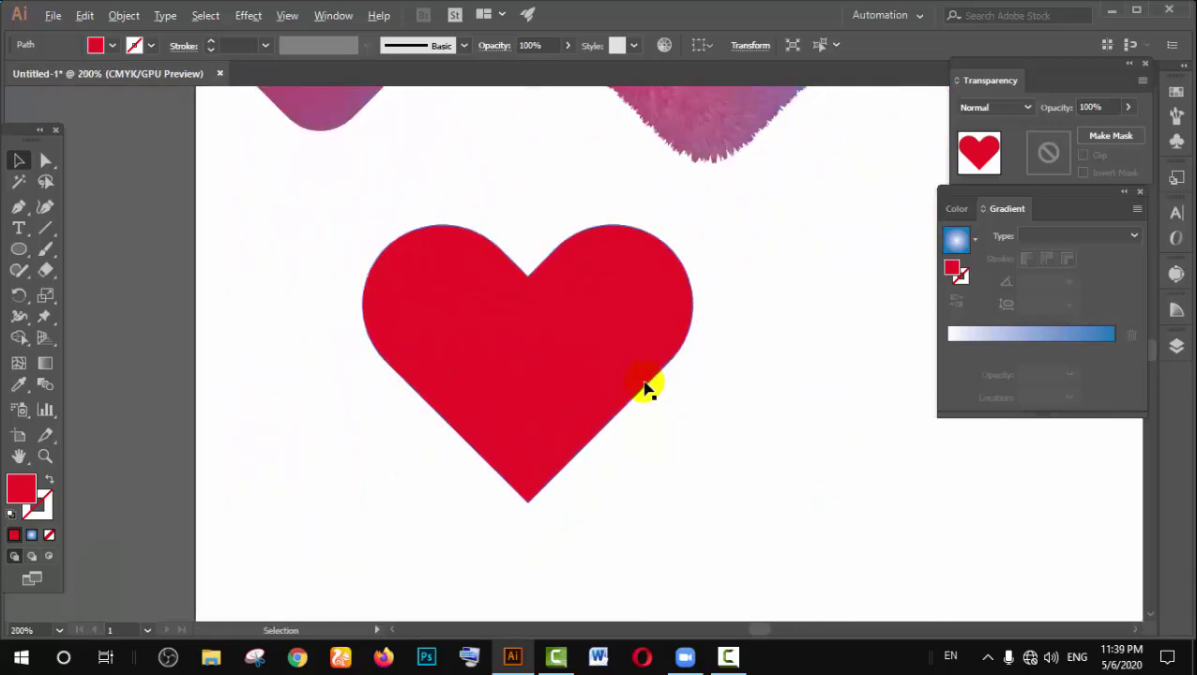
scroll(643, 387, "up", 1)
left_click(479, 296)
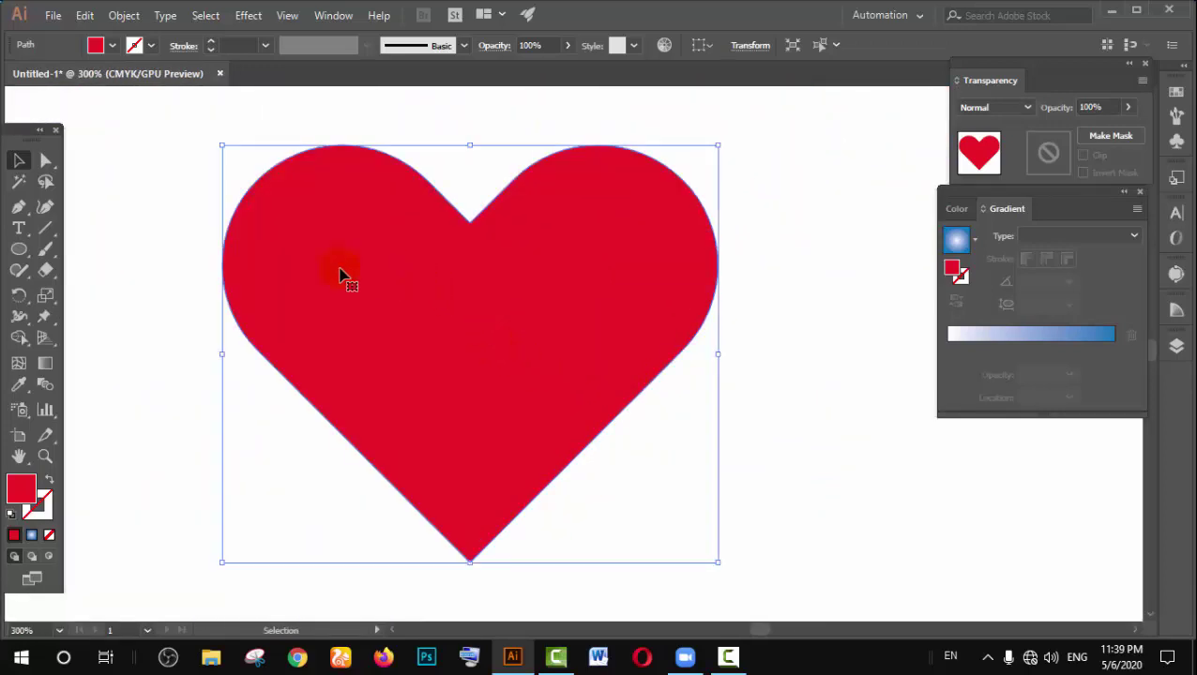
left_click(19, 206)
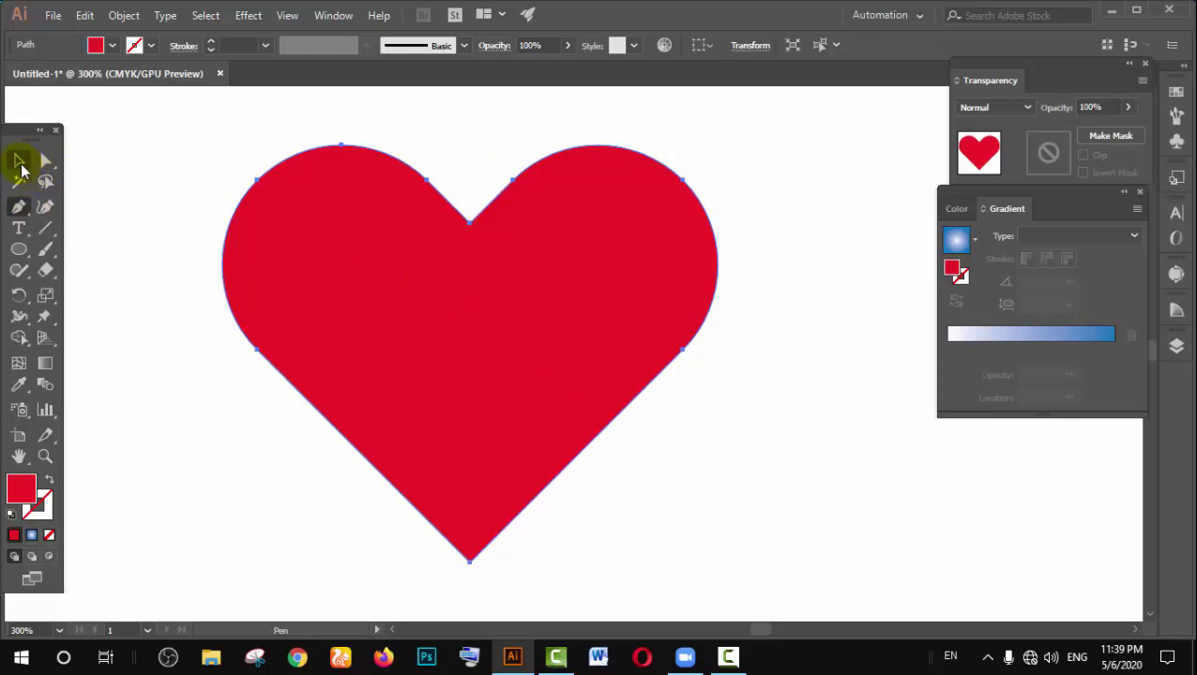
Step: Draw a Pen path from the heart's bottom tip to its top notch, bowing left
left_click(20, 167)
left_click(172, 164)
left_click(19, 207)
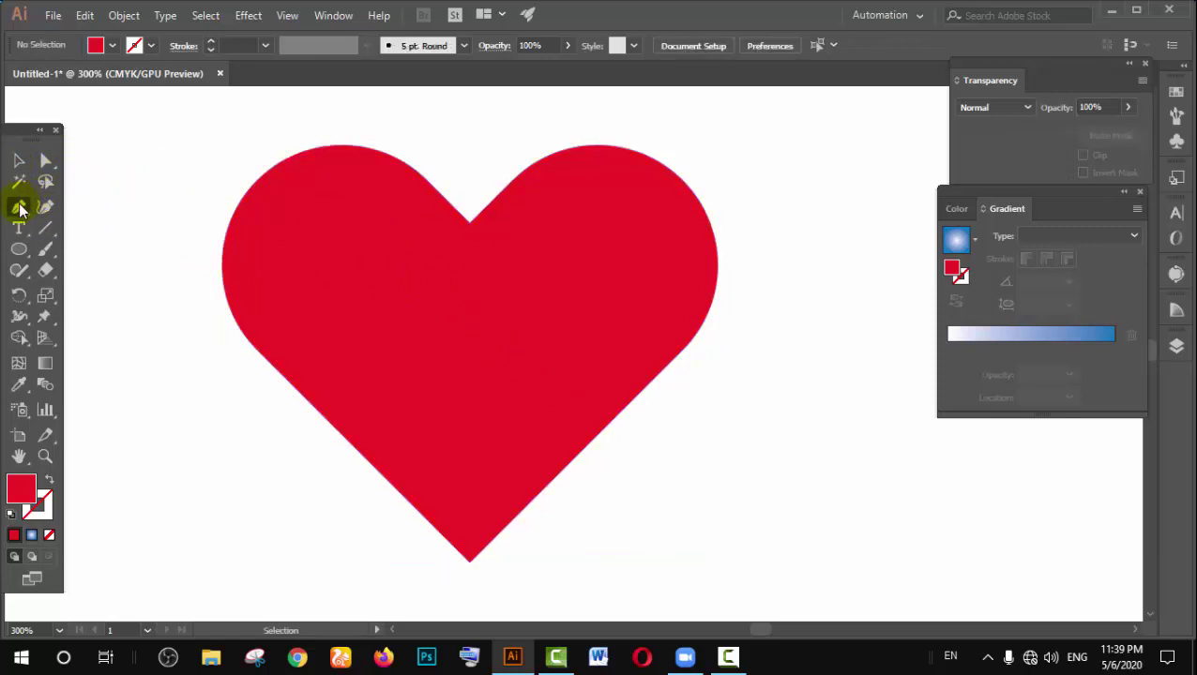
left_click(469, 560)
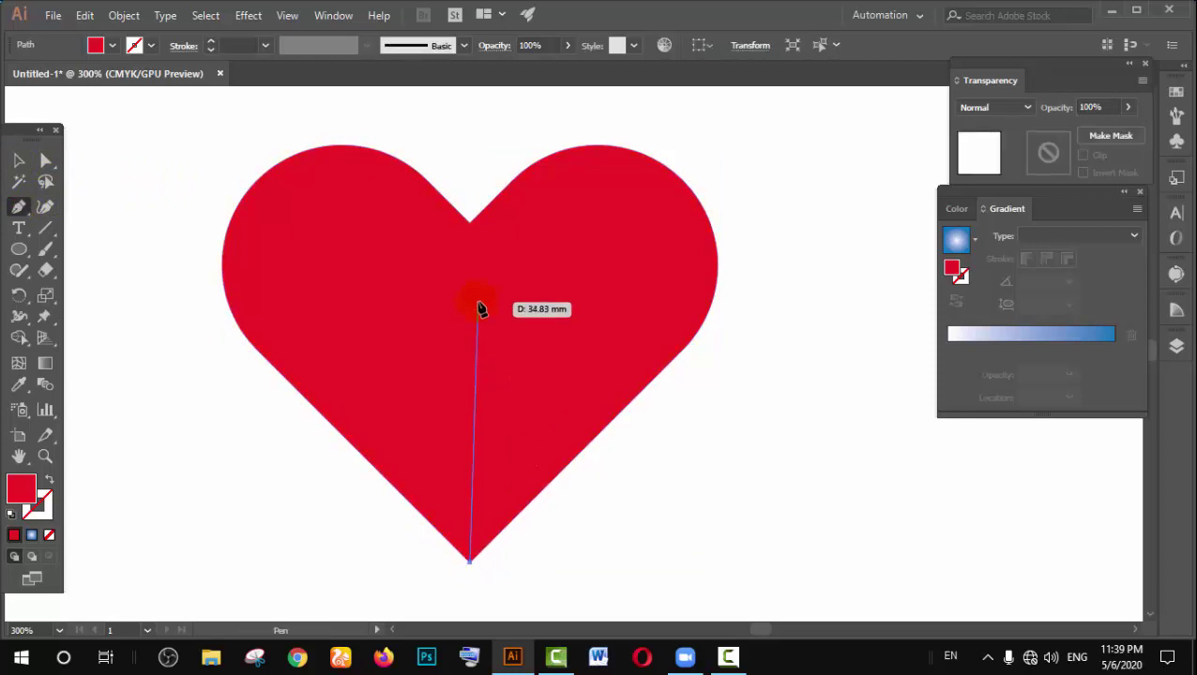
mouse_move(469, 222)
left_mouse_down()
mouse_move(524, 159)
mouse_move(713, 234)
mouse_move(730, 310)
mouse_move(740, 286)
mouse_move(509, 244)
left_mouse_up()
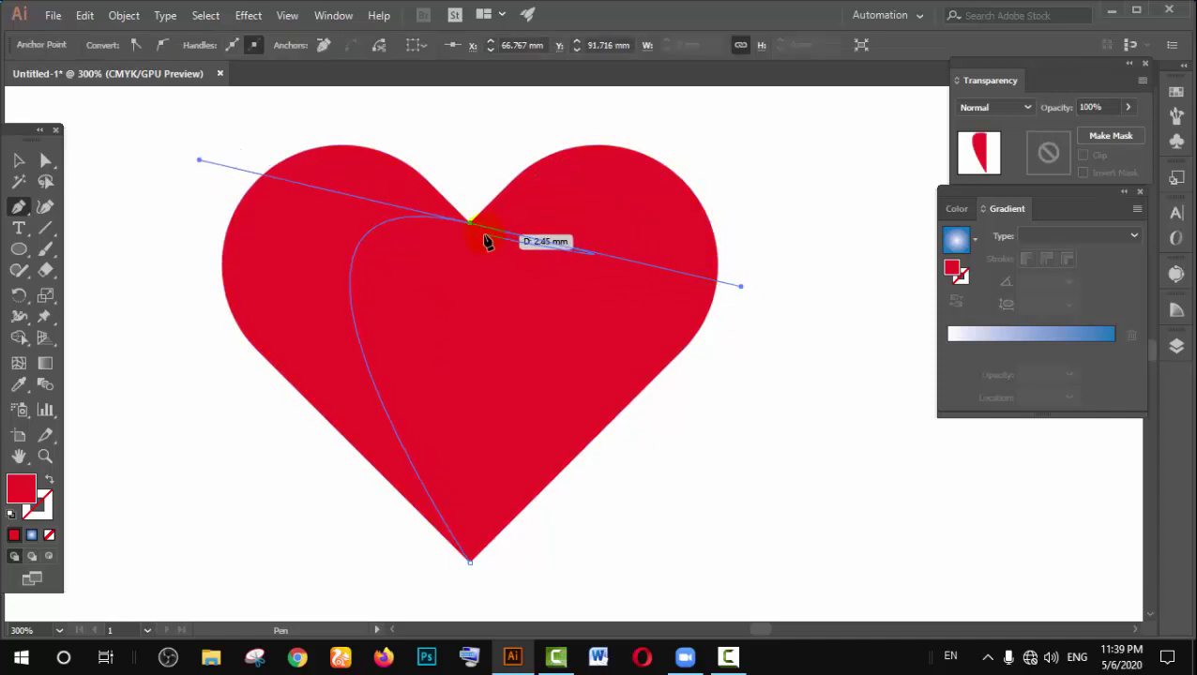
Step: Zoom in on the top notch and inspect the finished curved path
key("backslash")
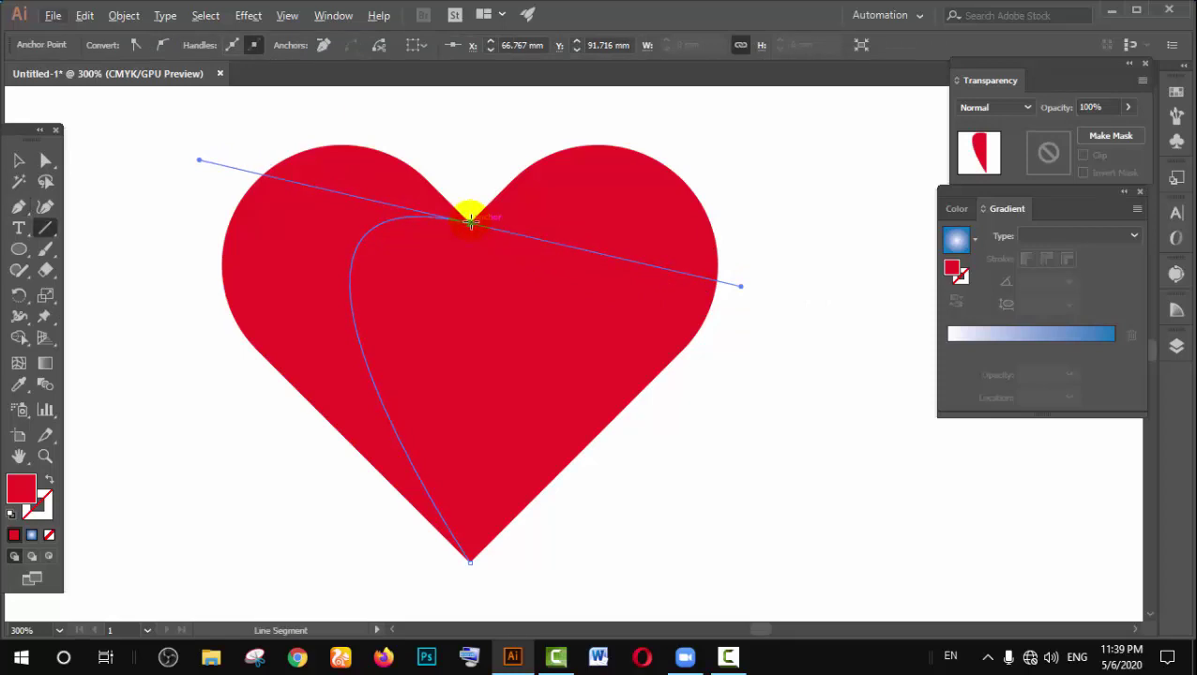
key("ctrl+plus")
key("ctrl+plus")
key("ctrl+plus")
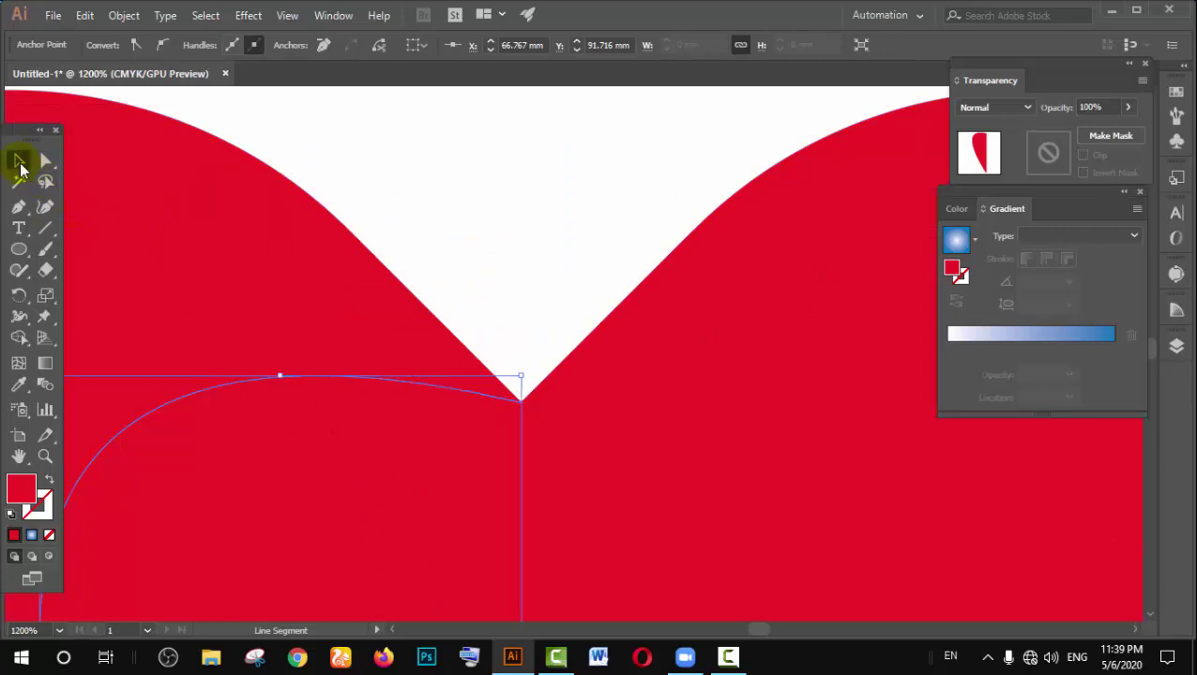
left_click(542, 291)
scroll(542, 291, "down", 3)
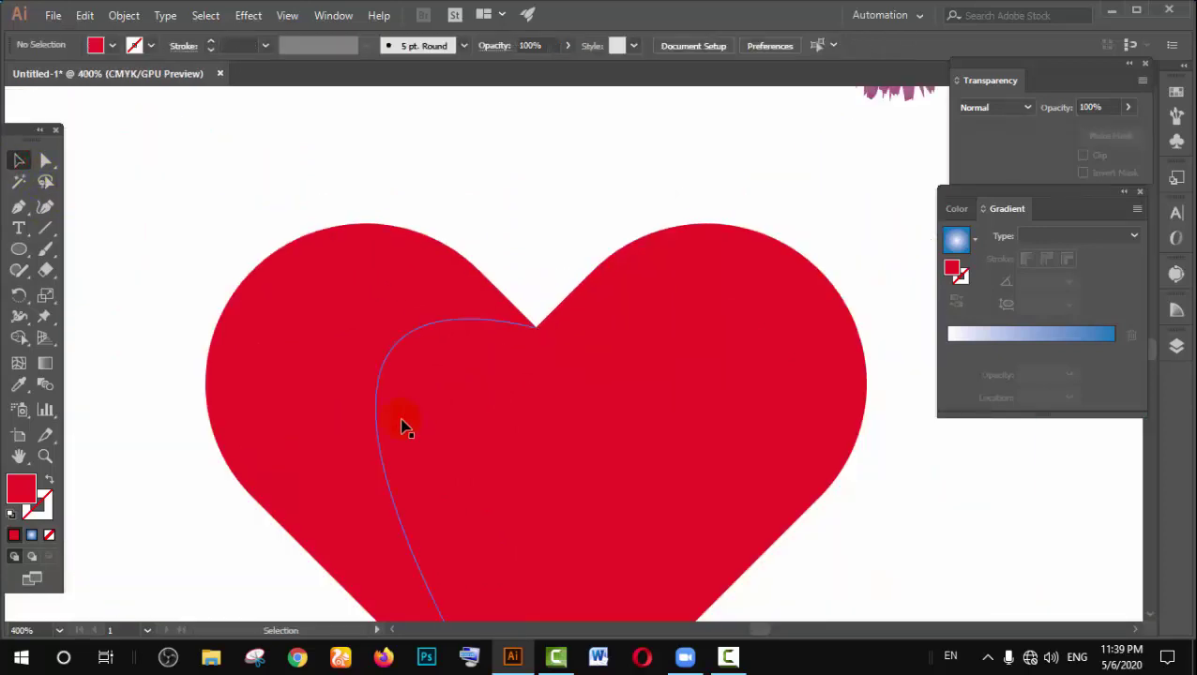
scroll(539, 319, "up", 1)
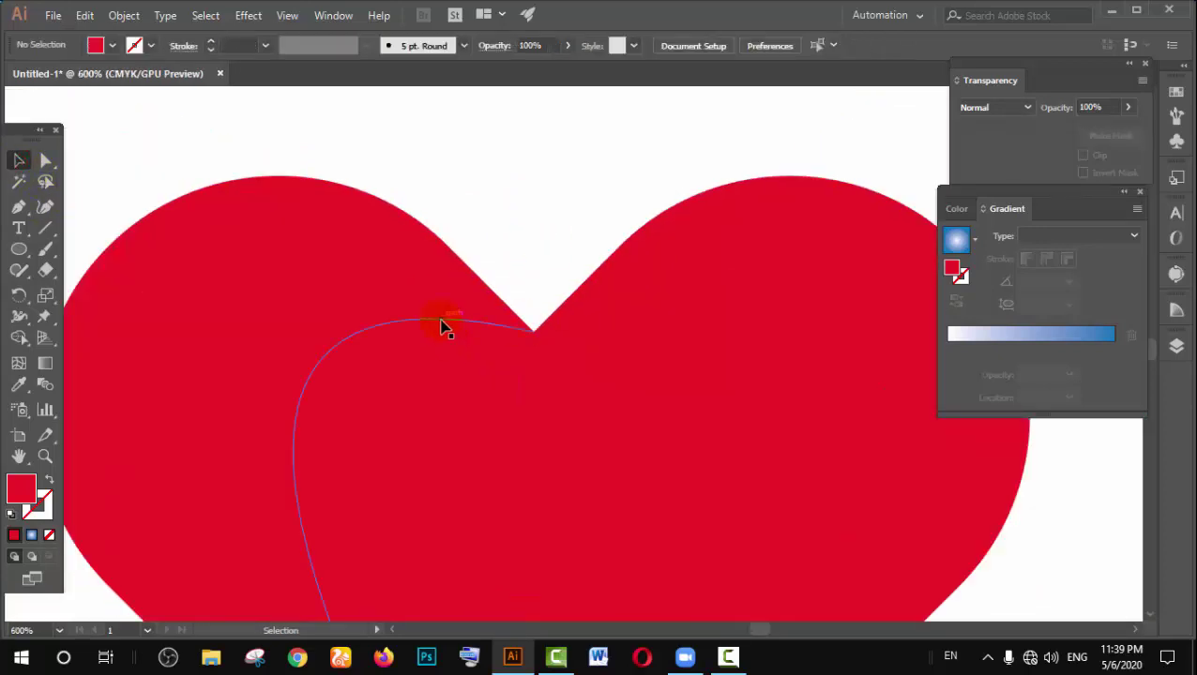
left_click(446, 326)
scroll(446, 319, "down", 1)
left_click(507, 275)
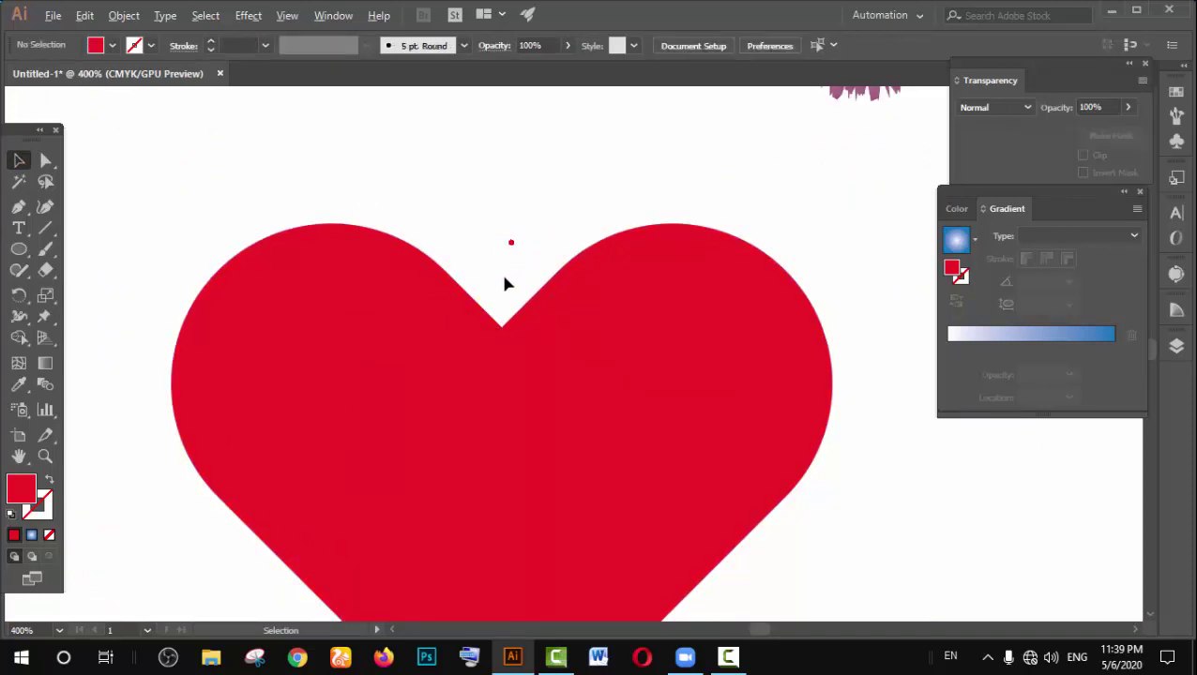
scroll(502, 281, "down", 2)
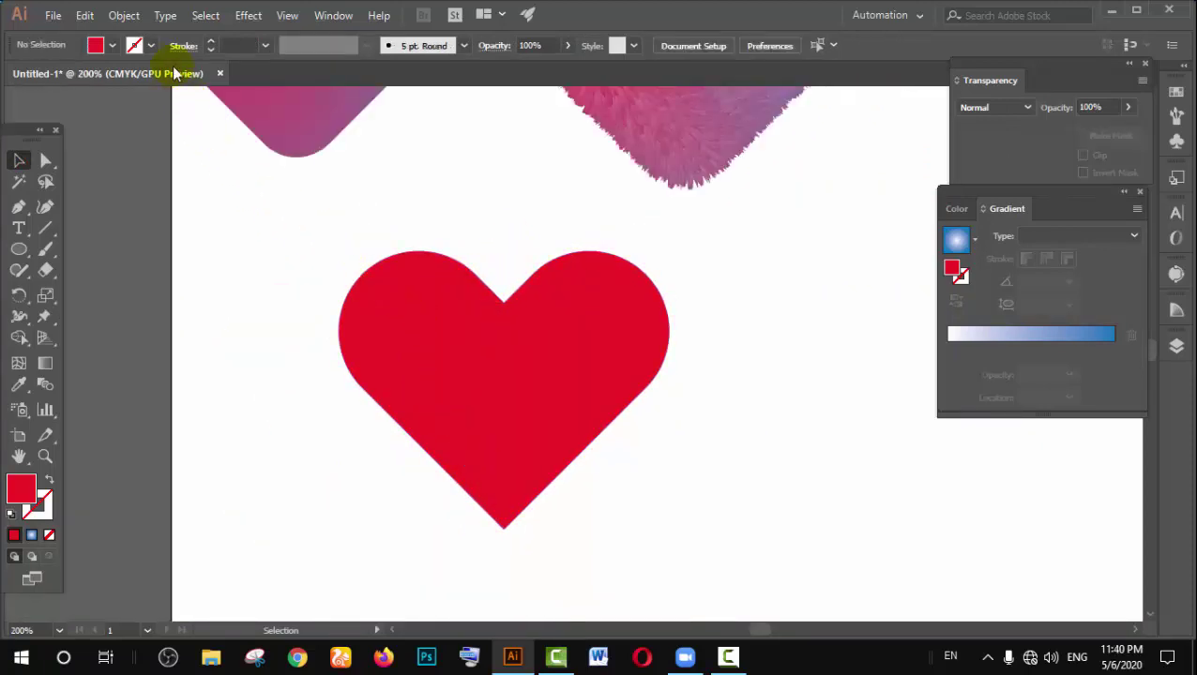
Step: Give the curved path inside the heart a black stroke
left_click(152, 46)
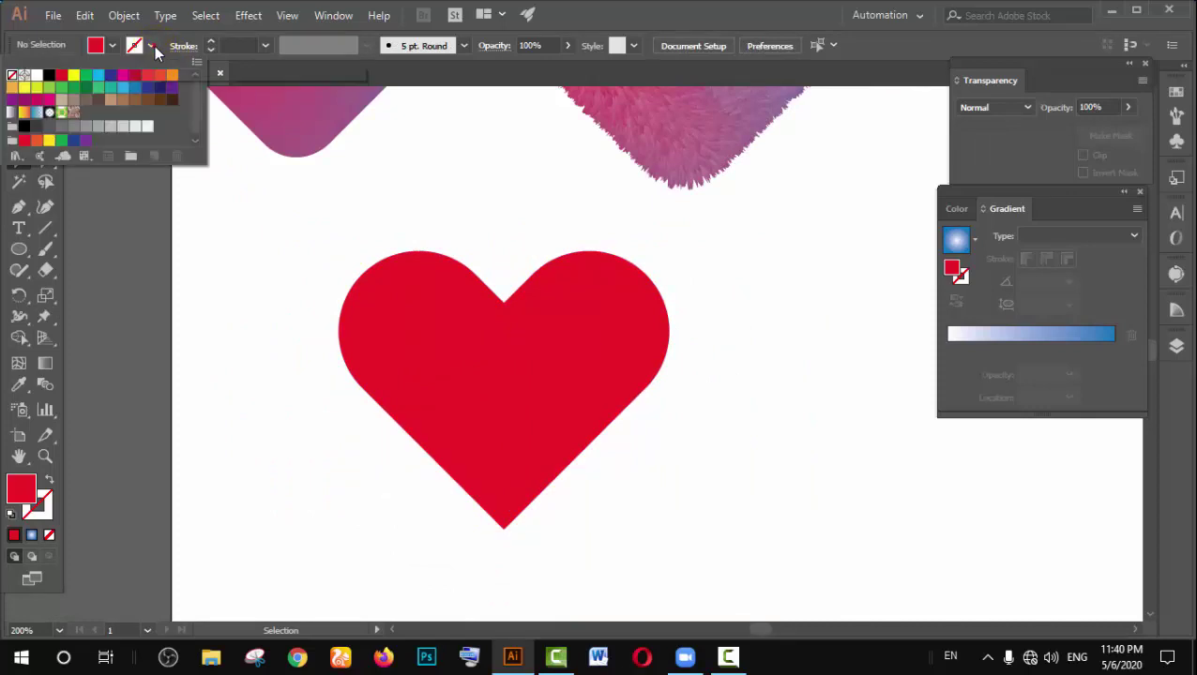
left_click(53, 76)
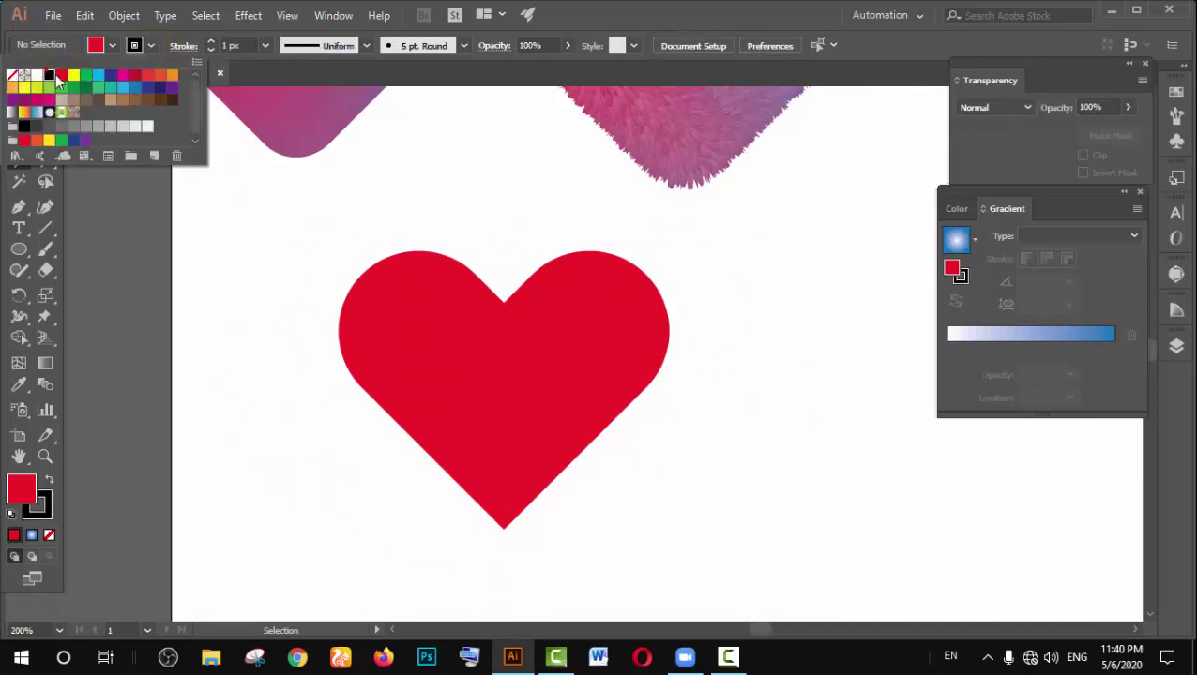
left_click(496, 196)
left_click(428, 321)
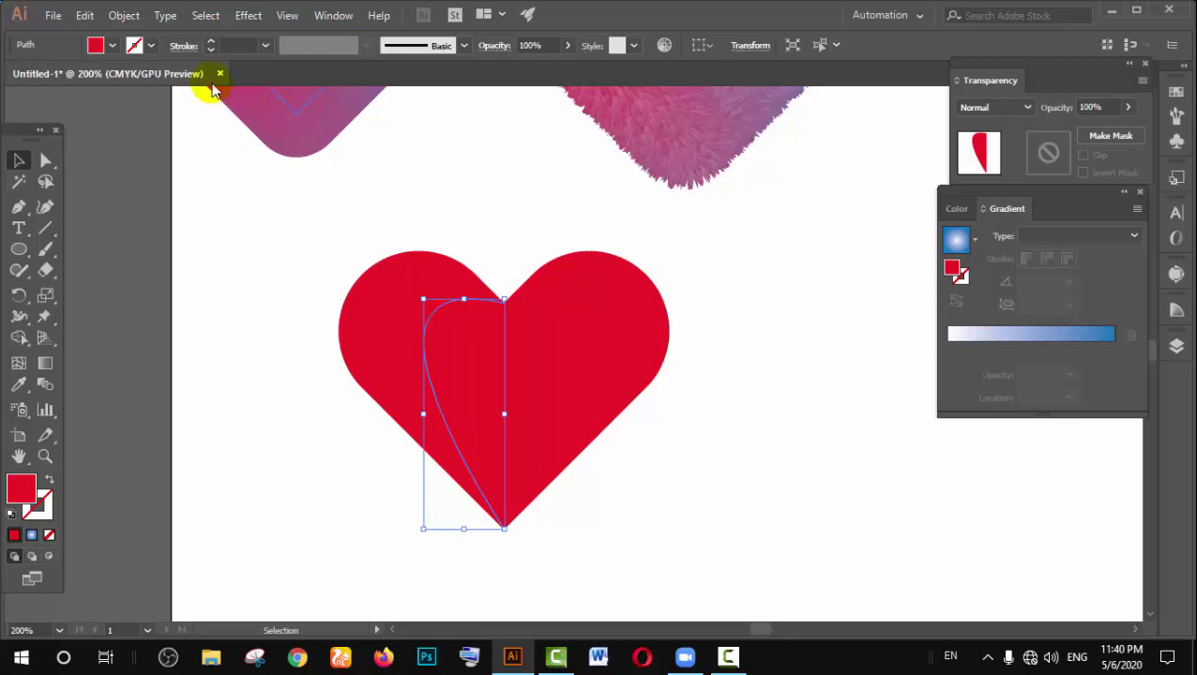
left_click(151, 46)
left_click(50, 77)
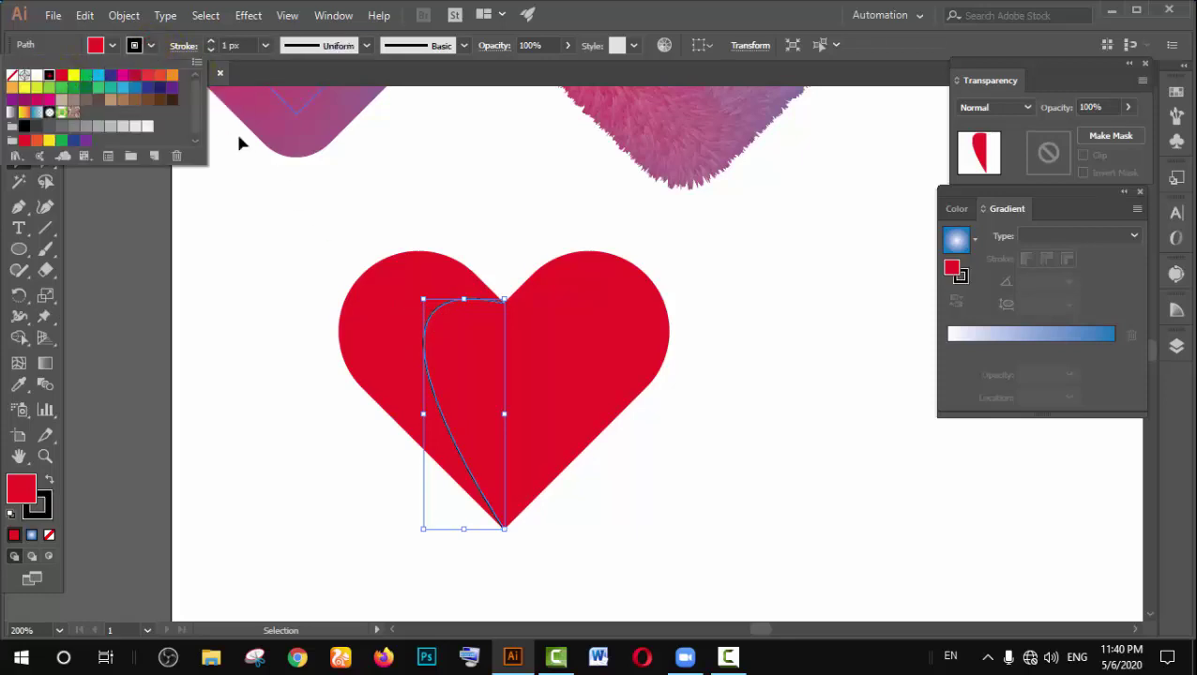
left_click(451, 179)
left_click(477, 205)
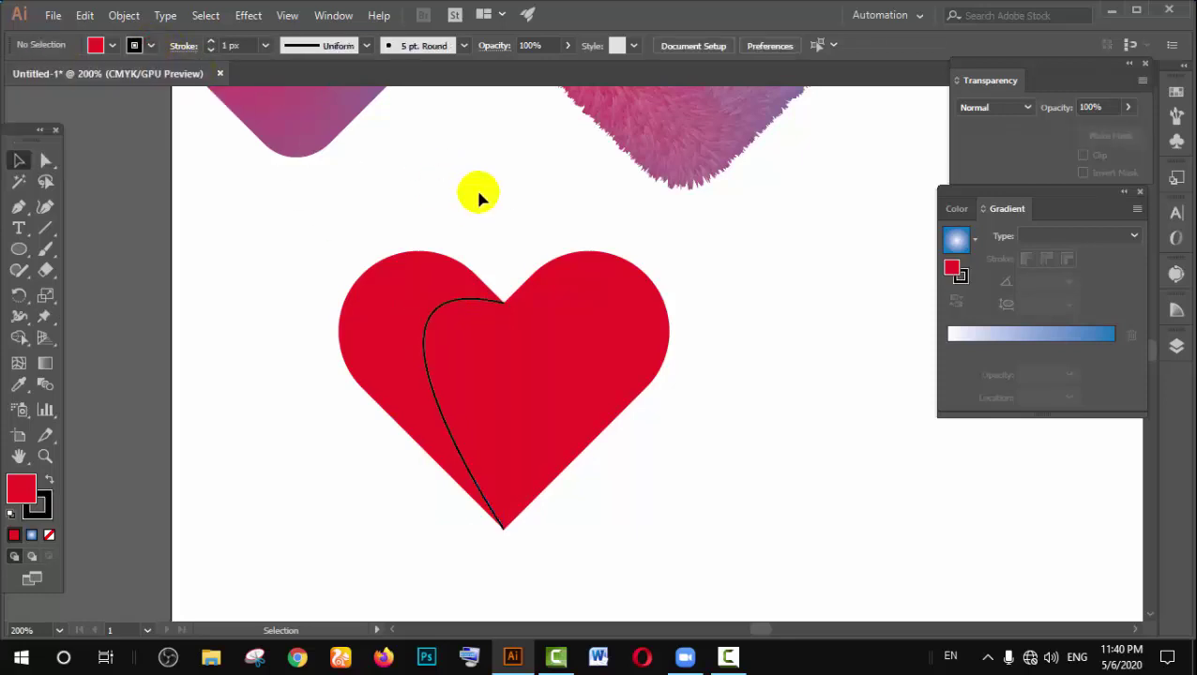
Step: Reselect the curve, then marquee-select both the heart and the curve
left_click(424, 355)
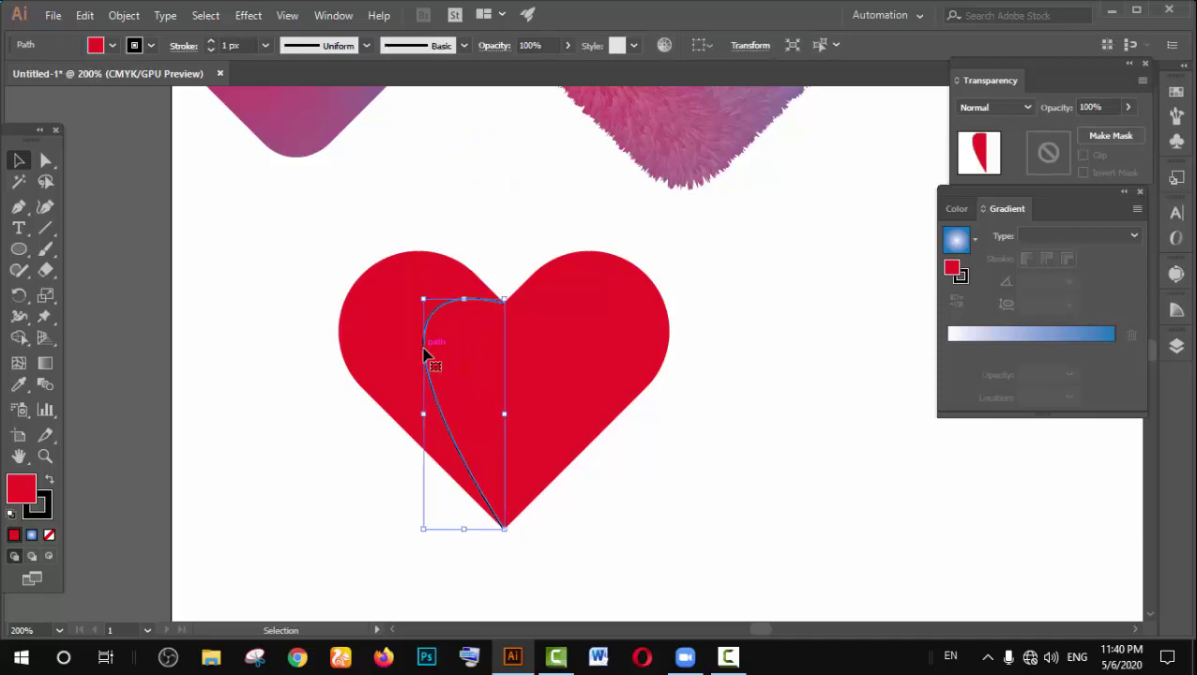
left_click(459, 343)
left_click(522, 205)
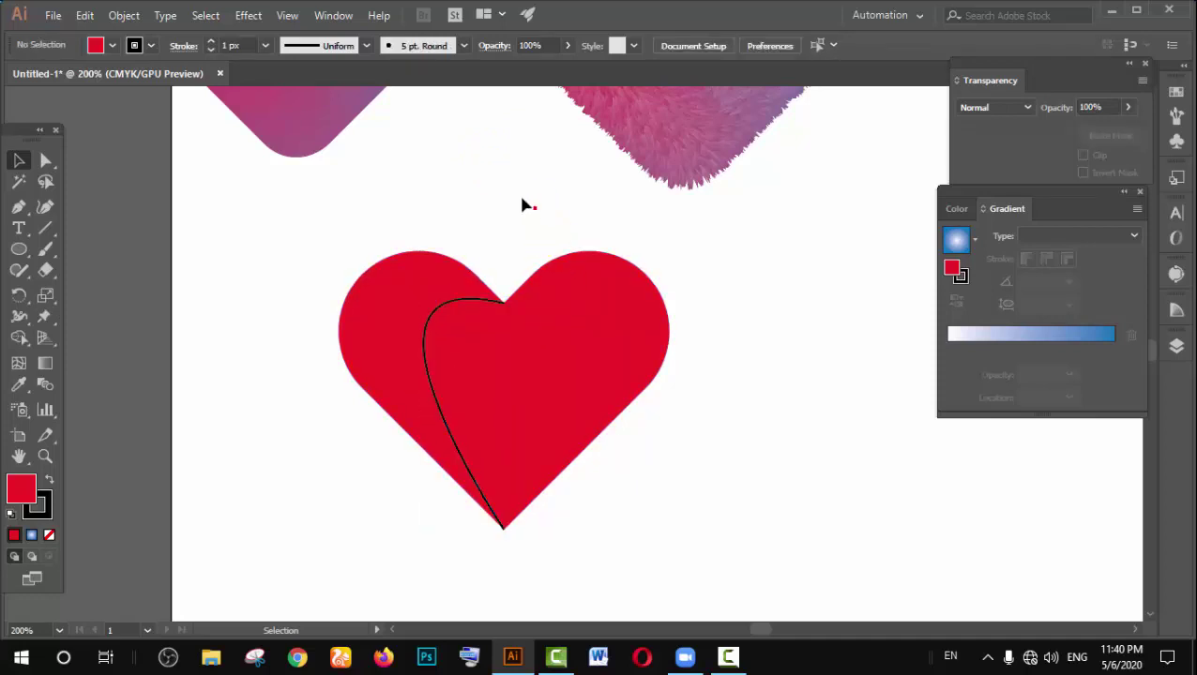
left_click_drag(425, 508, 410, 518)
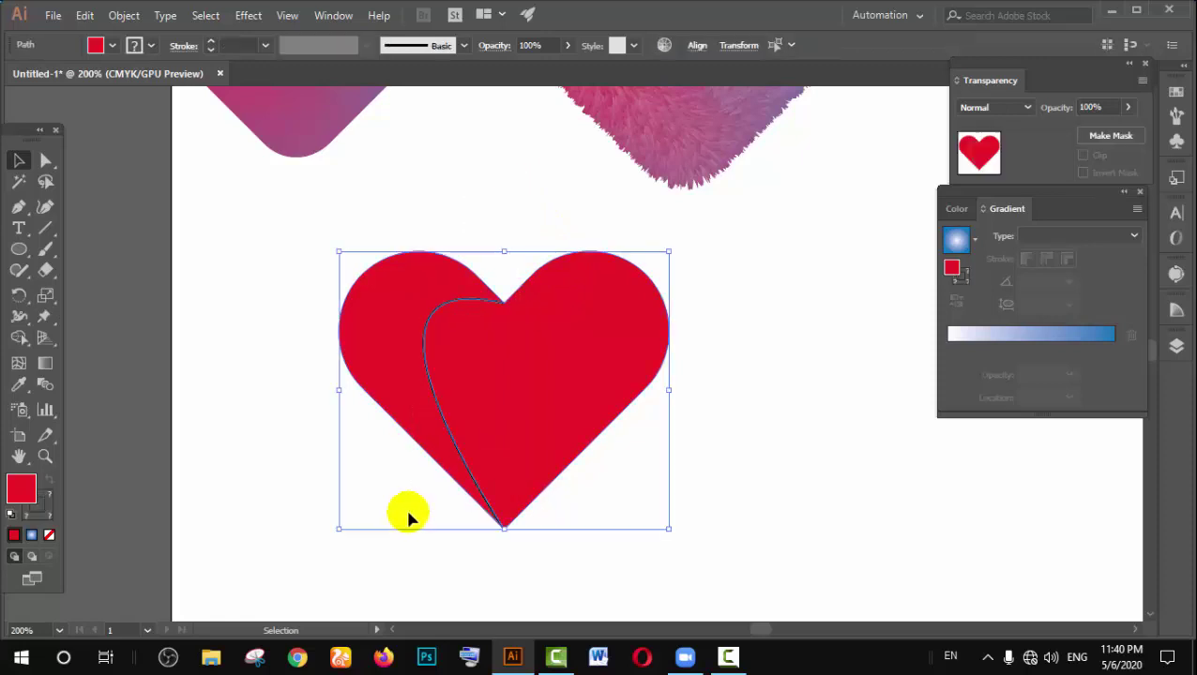
Step: With the Shape Builder, delete the heart's inner region and right half, leaving the left crescent
left_click(20, 321)
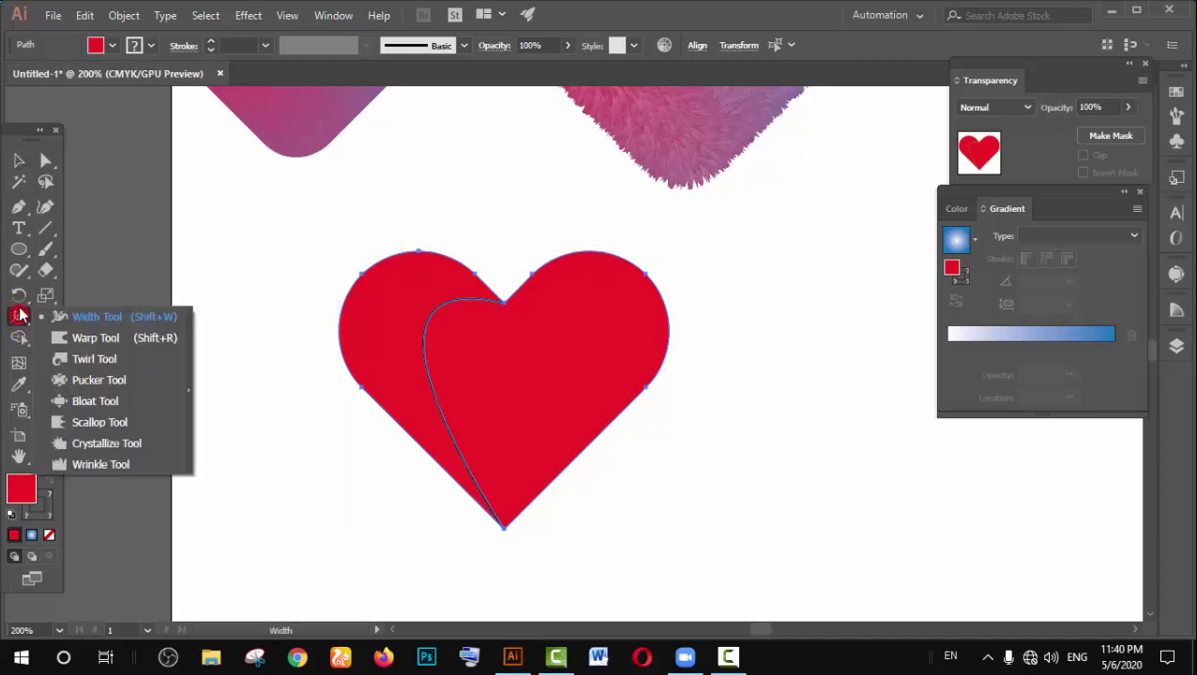
left_click(19, 338)
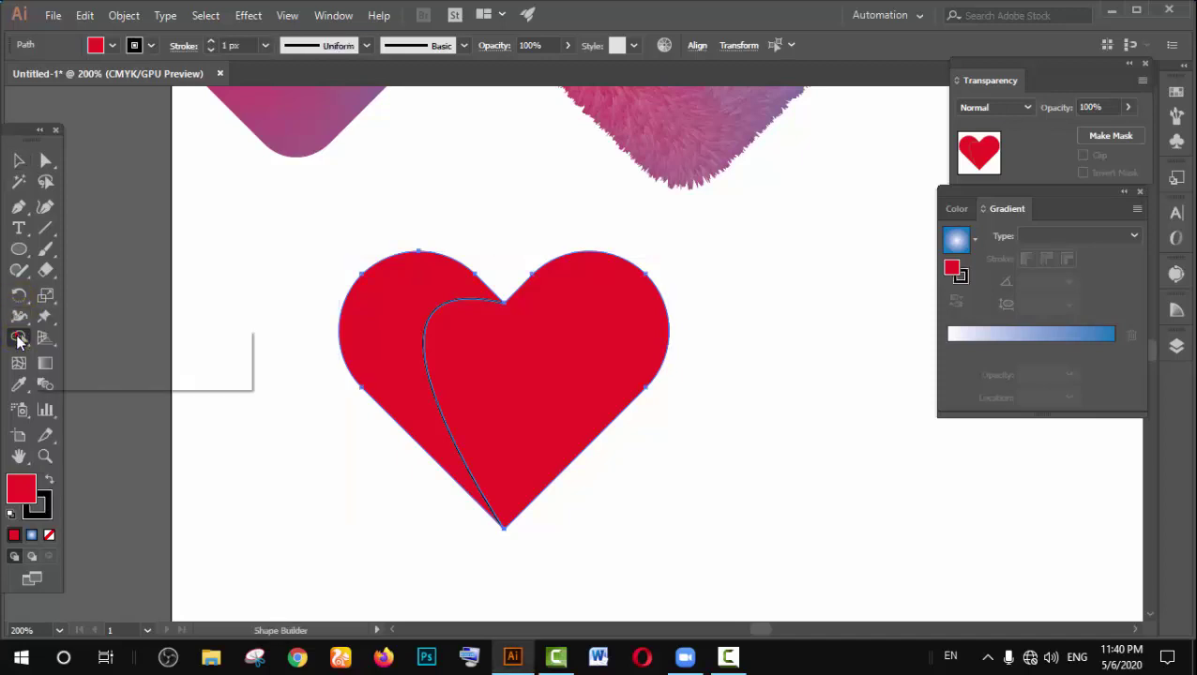
left_click(75, 336)
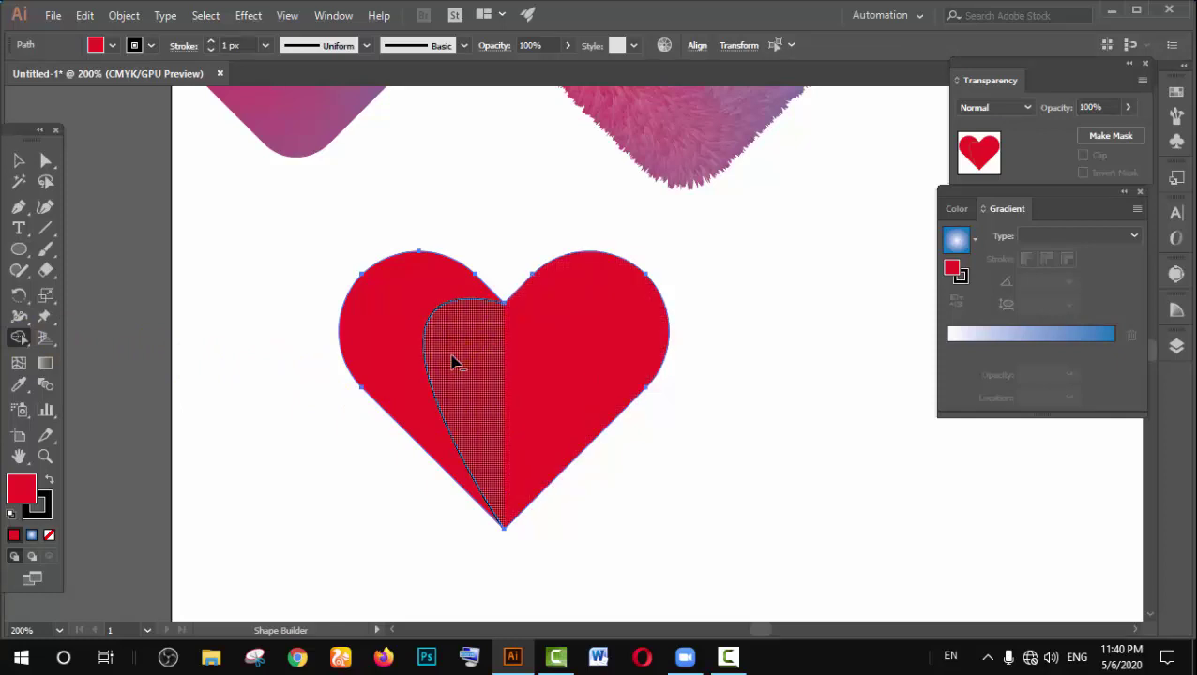
left_click_drag(451, 362, 593, 355)
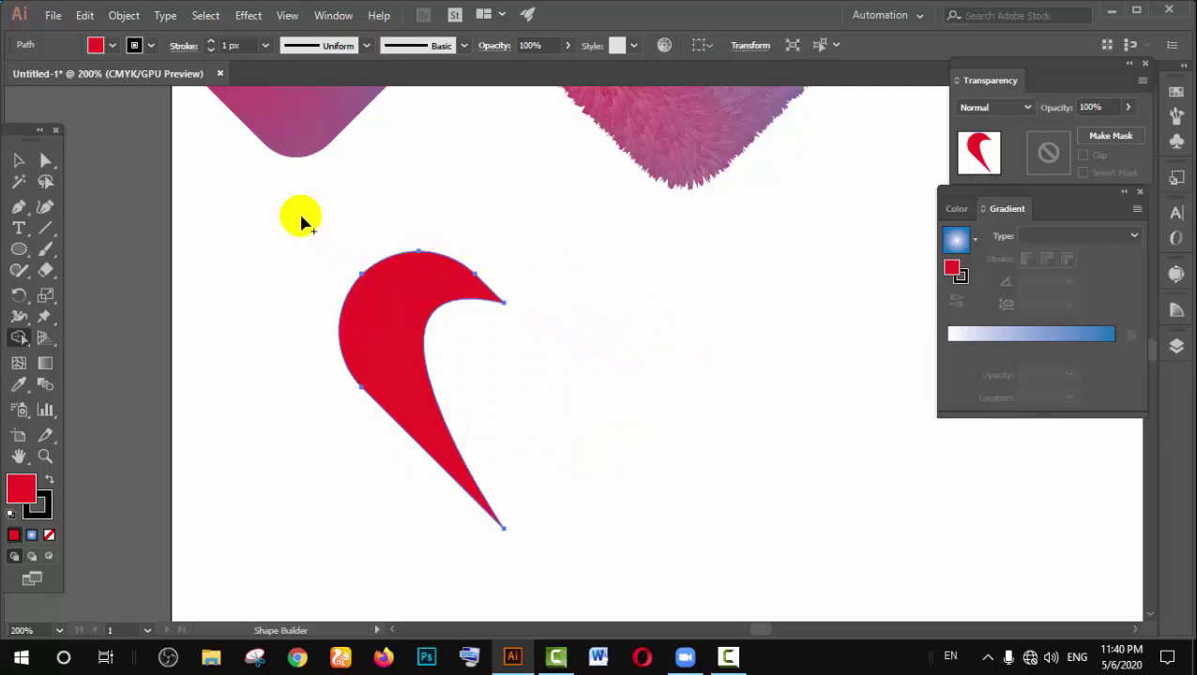
left_click(19, 160)
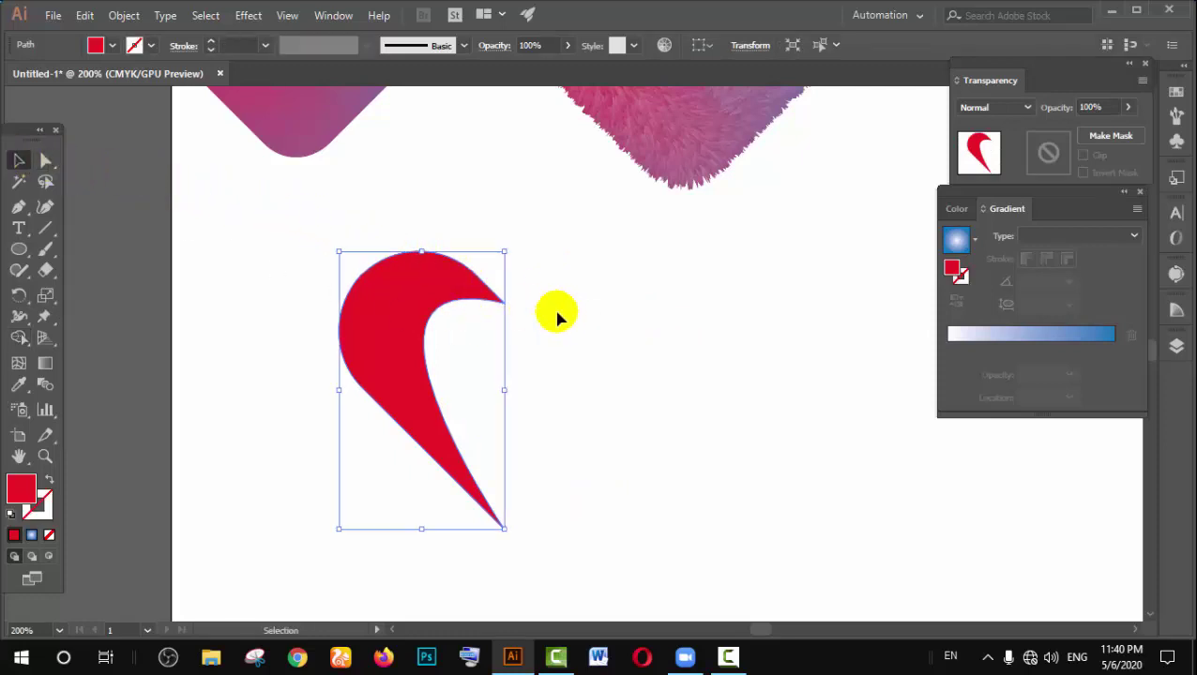
scroll(554, 315, "down", 3)
left_click_drag(407, 294, 406, 358)
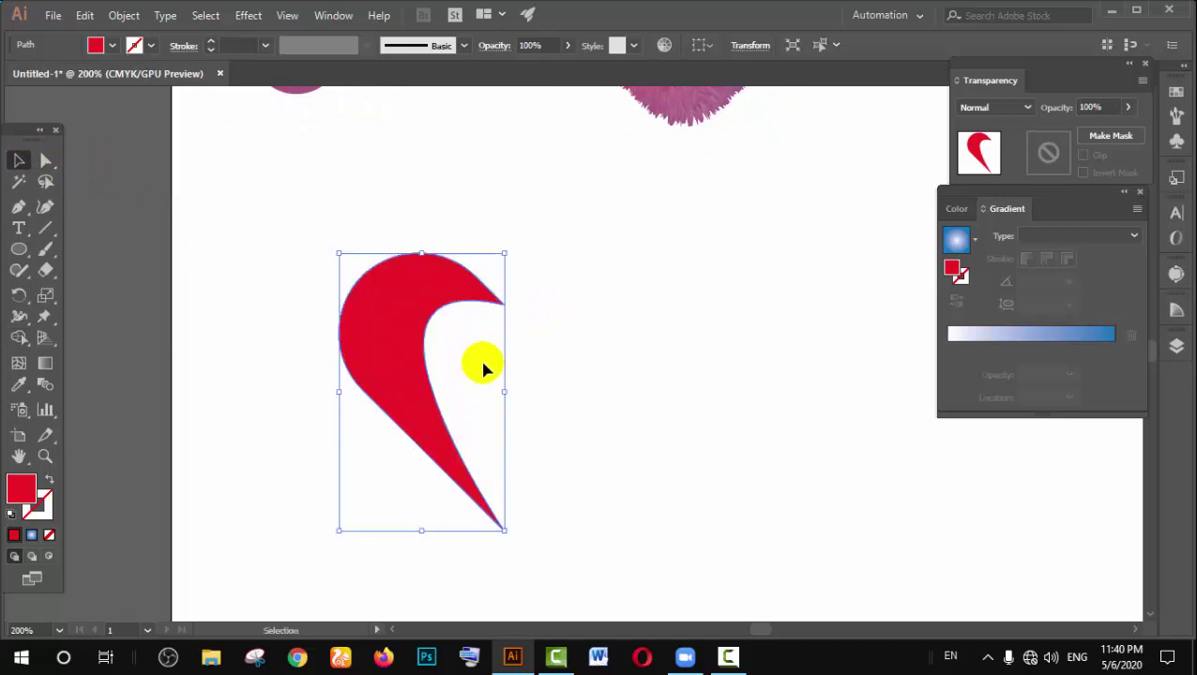
scroll(483, 368, "up", 2)
Step: Draw a small red circle about 11.112 mm across and place it above the crescent as a head
left_click(403, 273)
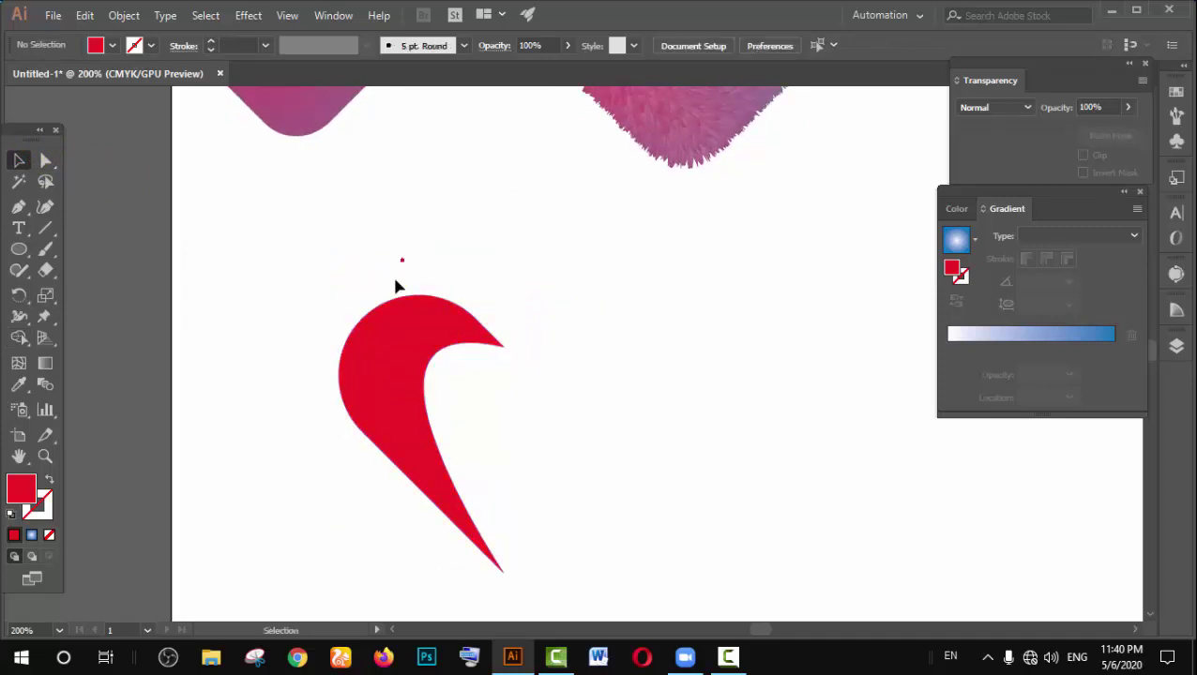
left_click(19, 251)
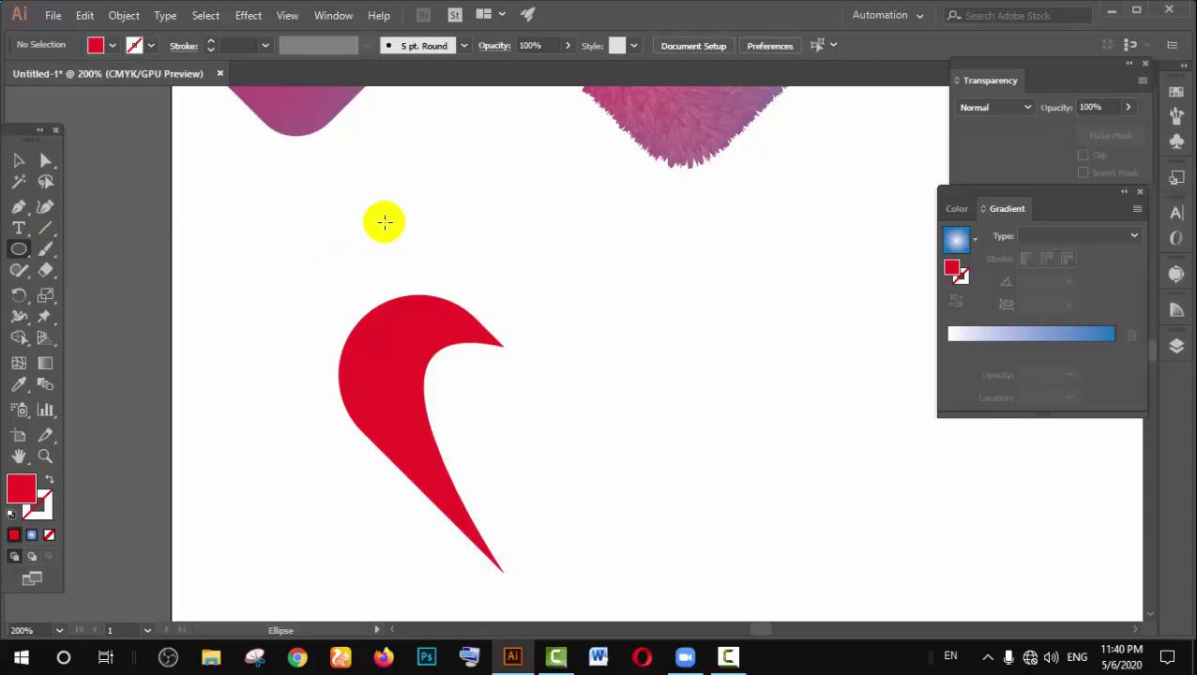
left_click_drag(396, 210, 454, 265)
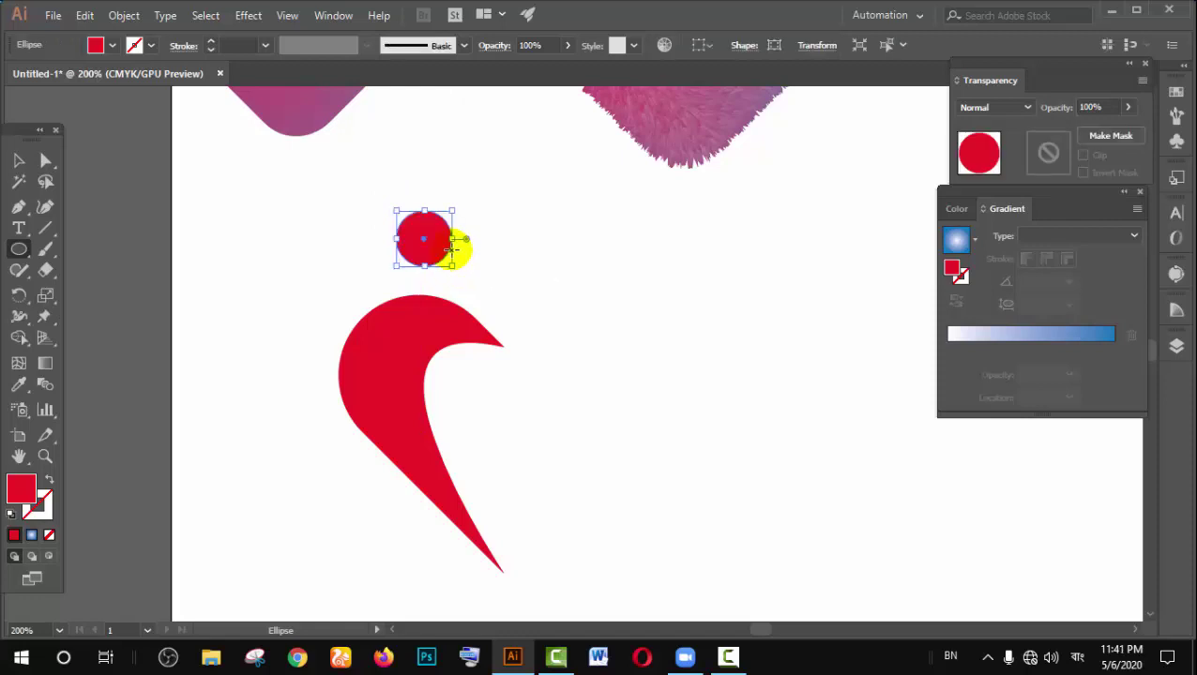
left_click(18, 161)
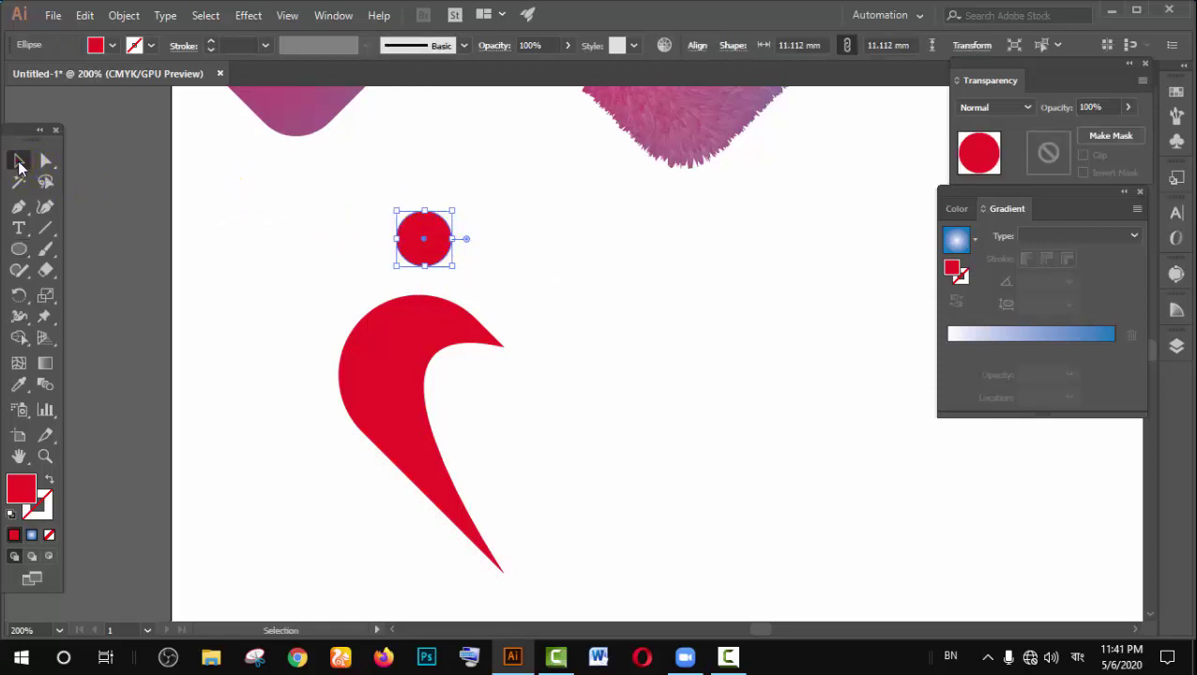
left_click(525, 239)
left_click_drag(435, 241, 447, 258)
left_click(493, 245)
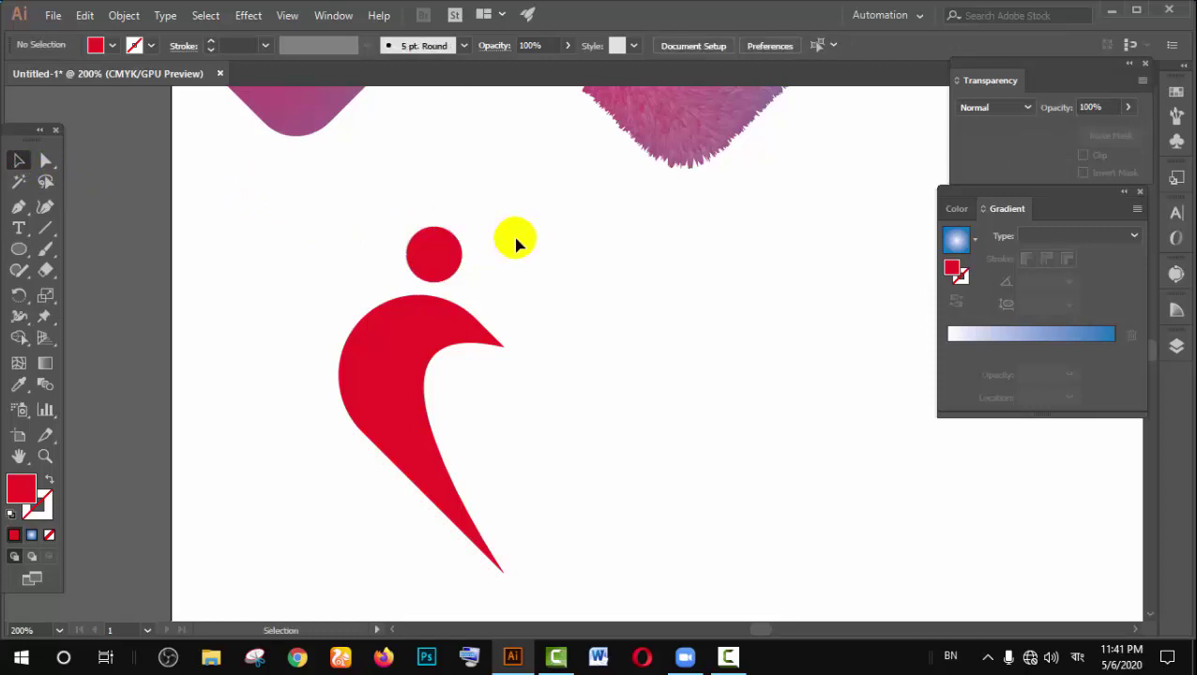
scroll(531, 263, "down", 1)
scroll(511, 256, "down", 1)
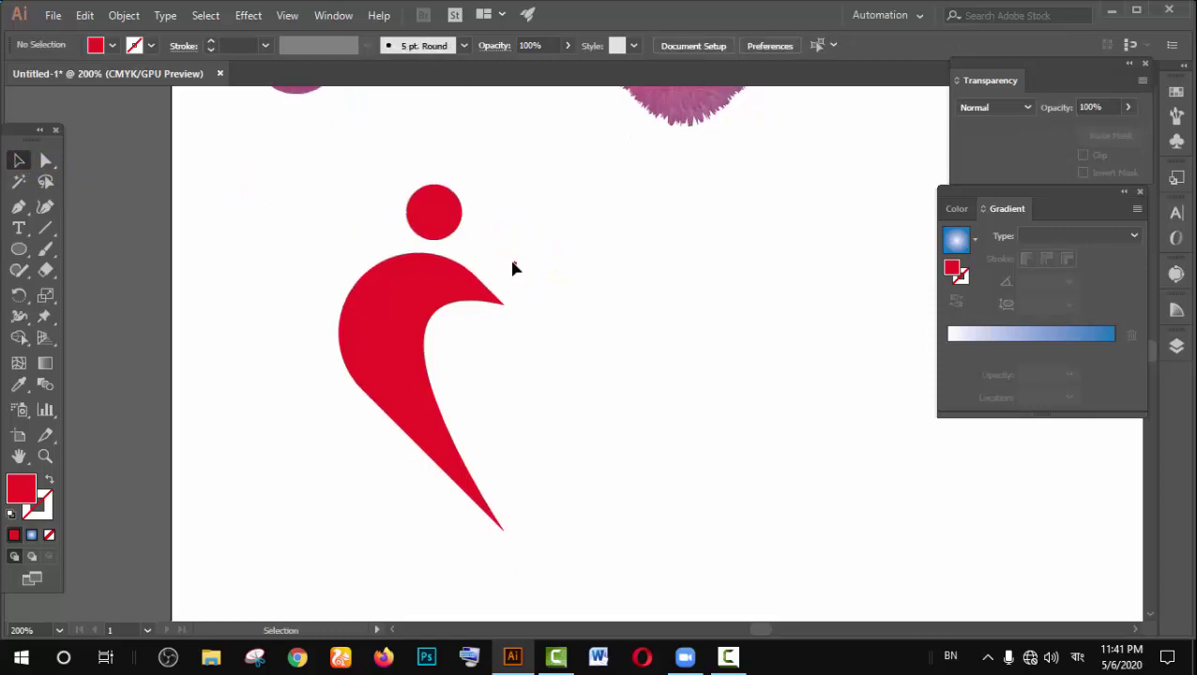
scroll(511, 253, "down", 1)
scroll(517, 224, "up", 1)
Step: Group the red head circle and crescent body into one figure with Ctrl+G
mouse_move(520, 228)
left_mouse_down()
mouse_move(485, 409)
mouse_move(392, 441)
left_mouse_up()
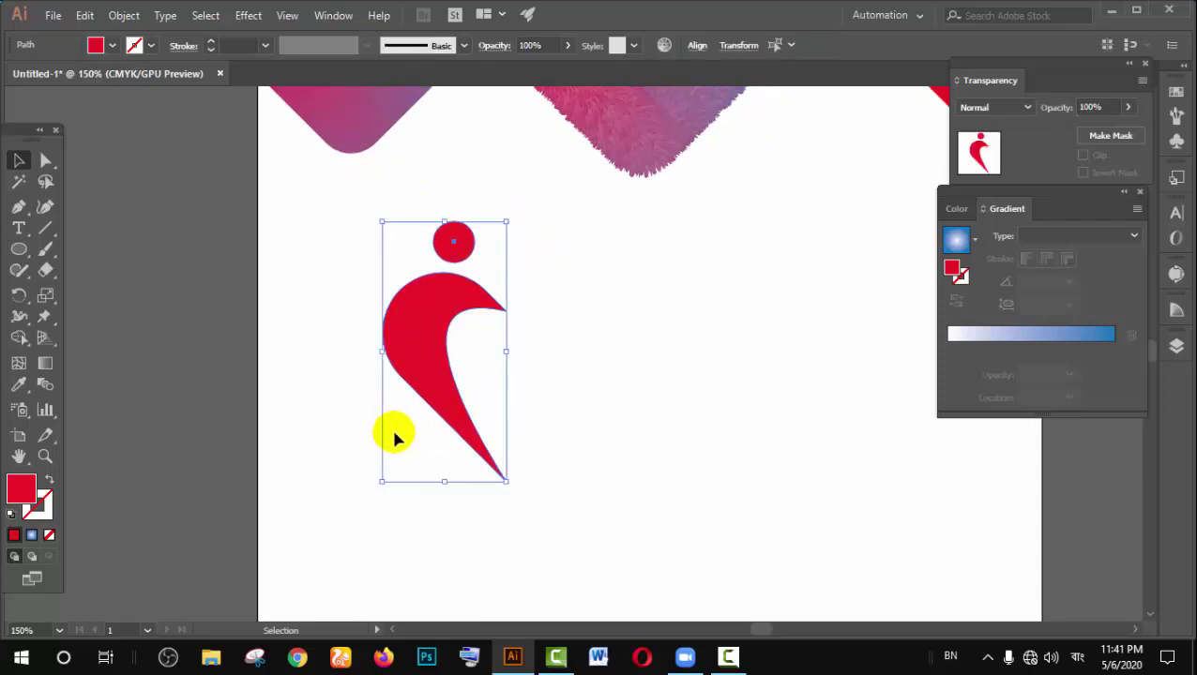
key("a")
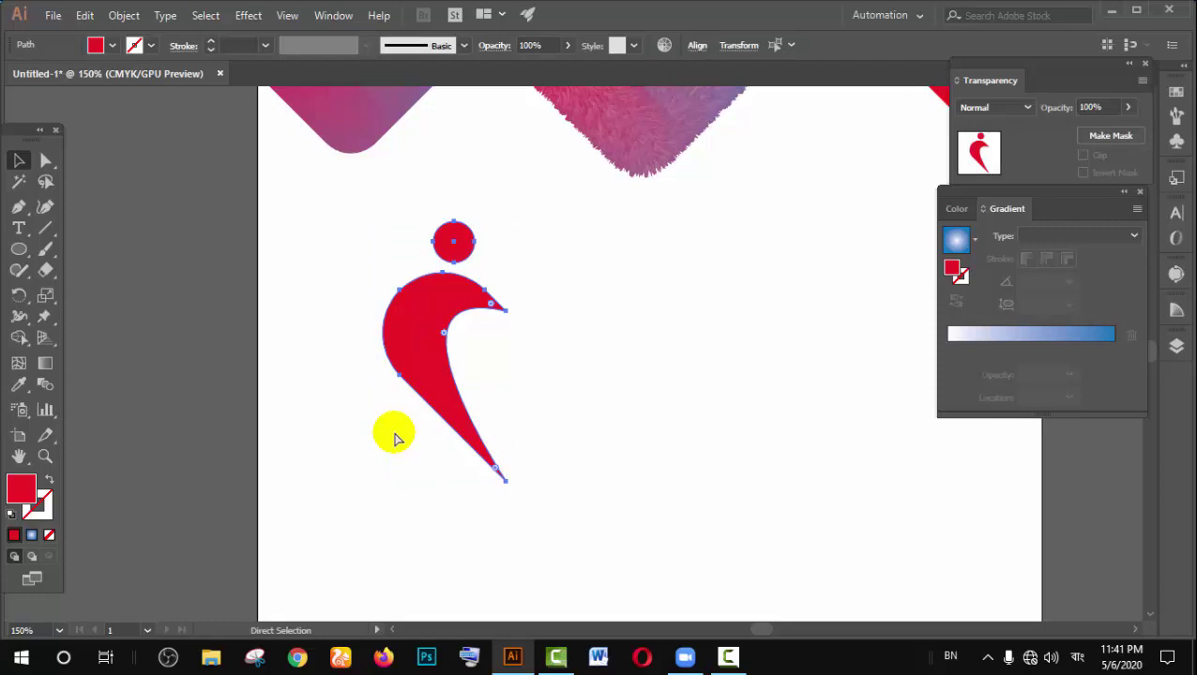
key("ctrl+g")
key("v")
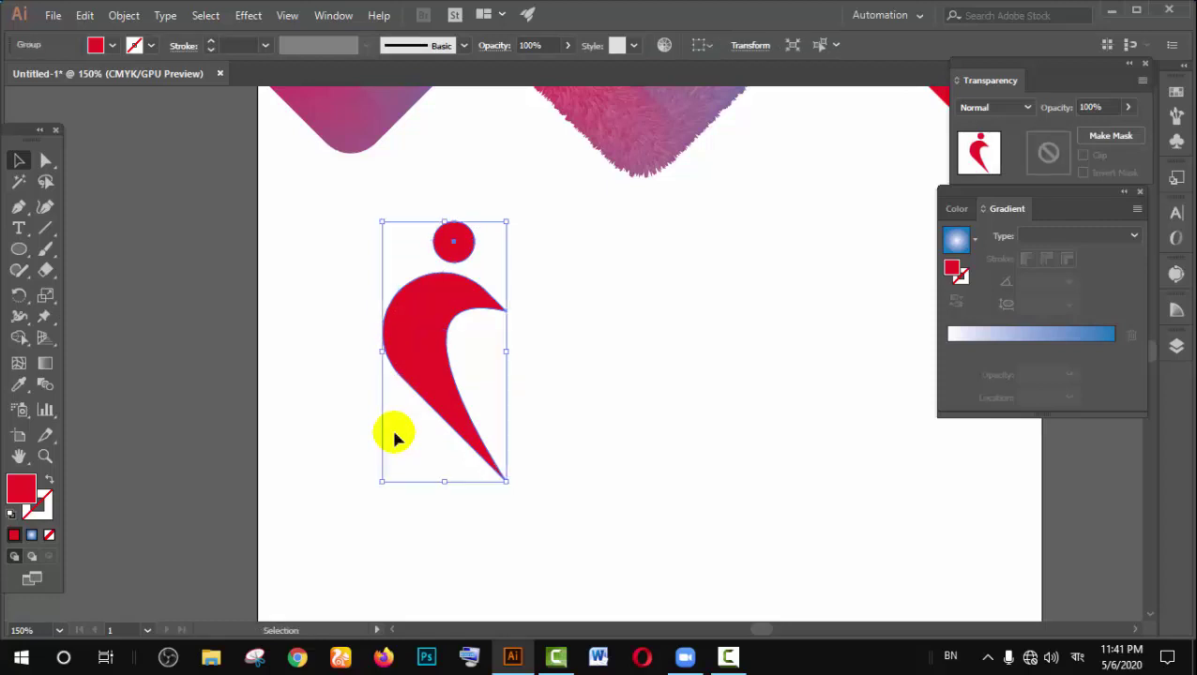
left_click(590, 312)
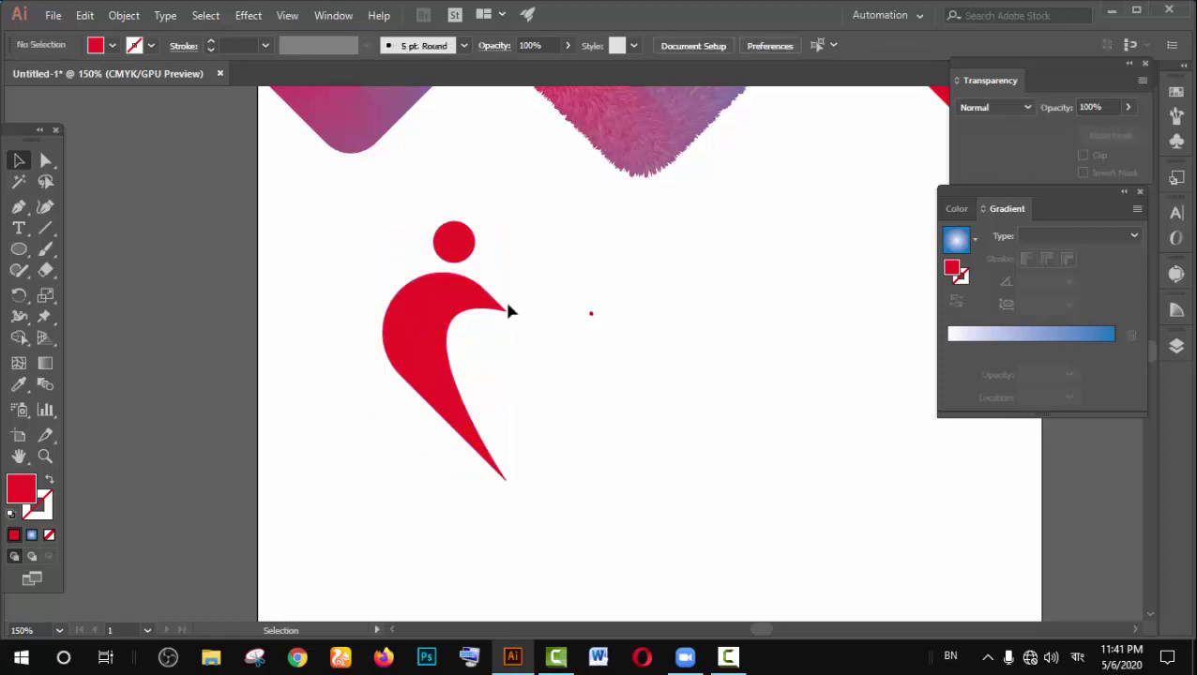
left_click(451, 307)
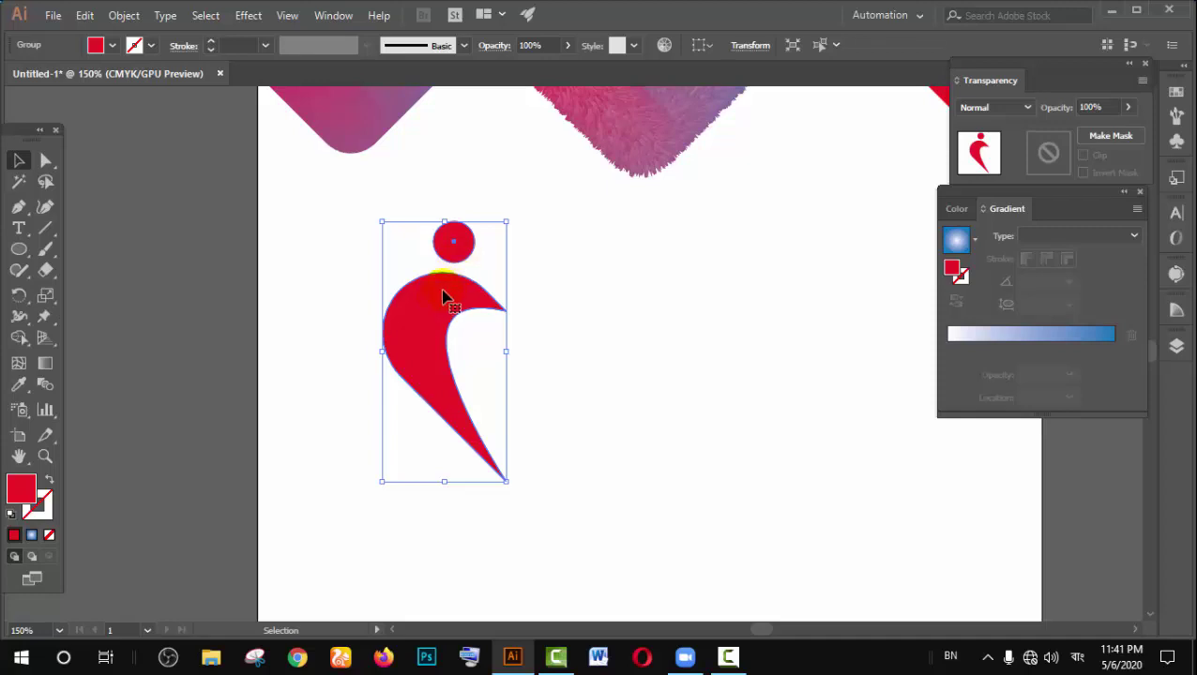
Step: Make a vertical-axis Reflect copy of the figure and move it right to outline a heart
right_click(432, 306)
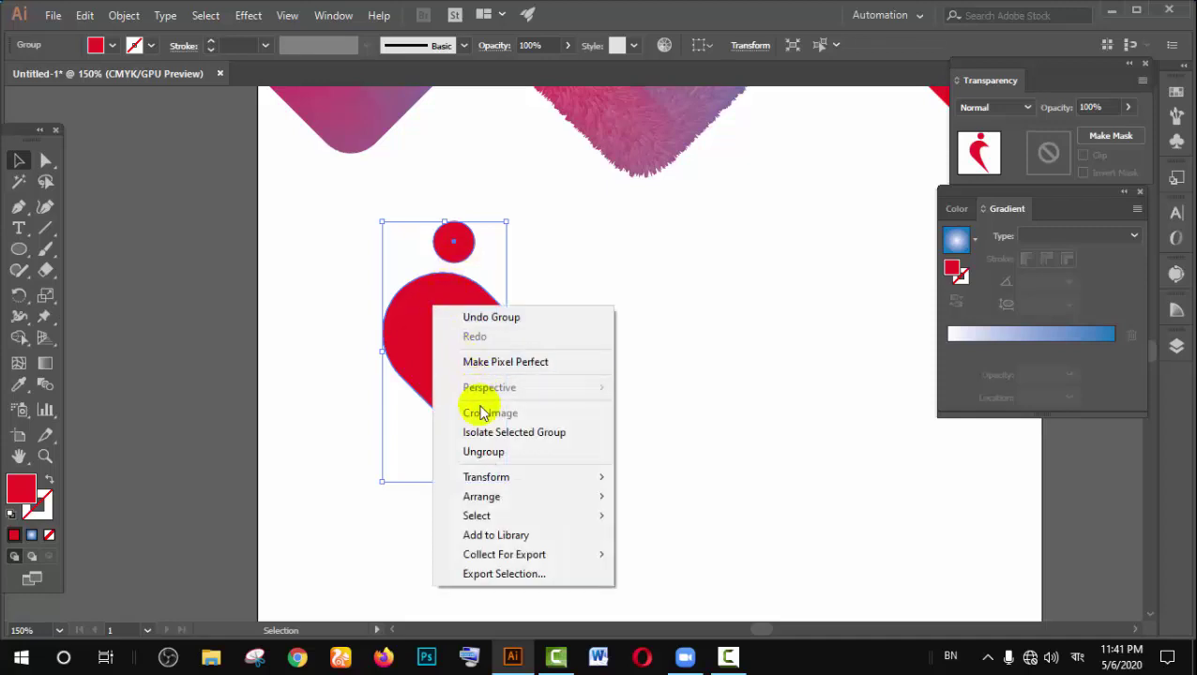
mouse_move(486, 477)
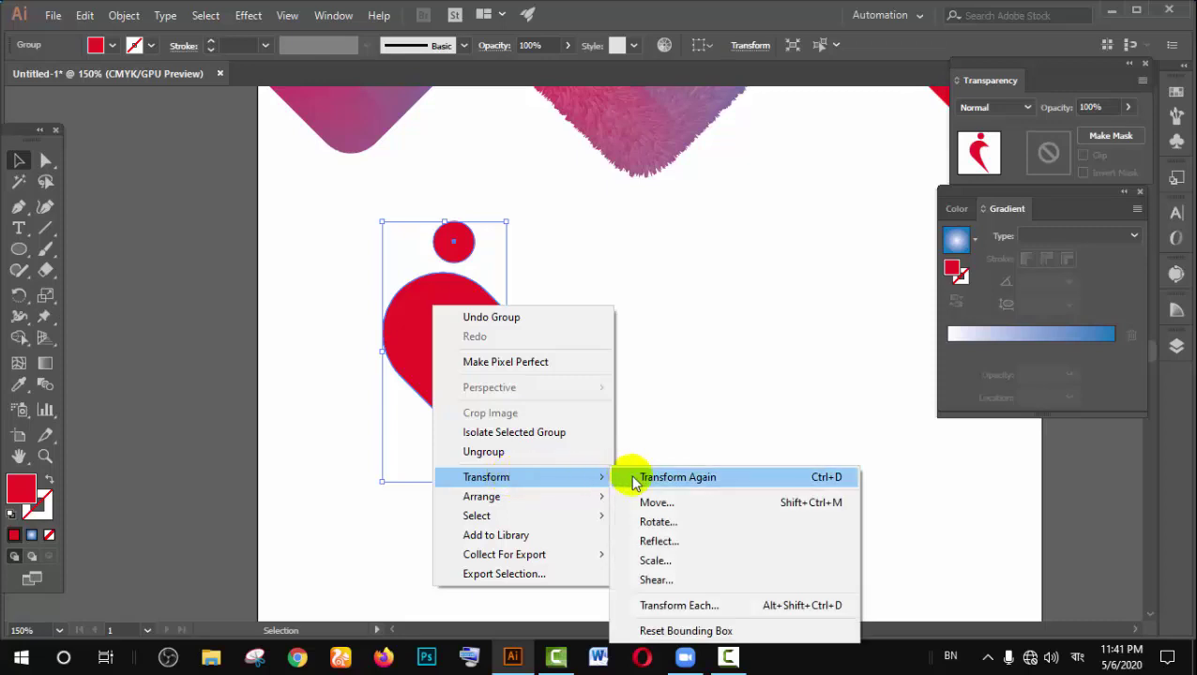
left_click(661, 541)
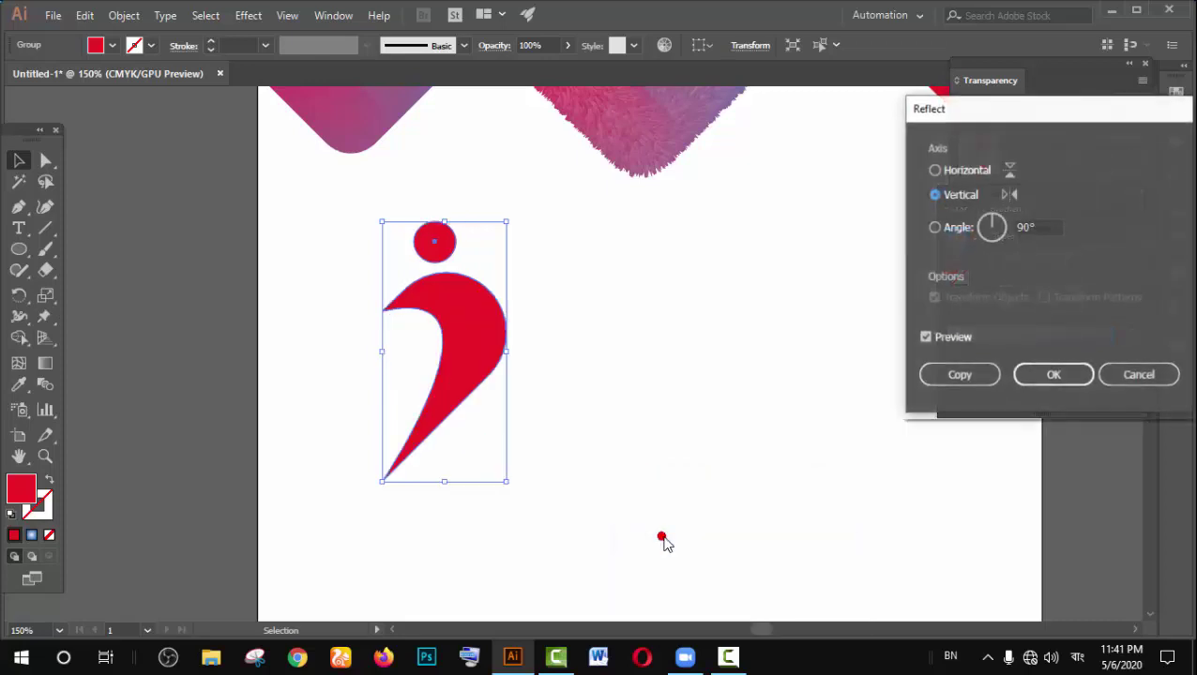
left_click(949, 172)
left_click(949, 195)
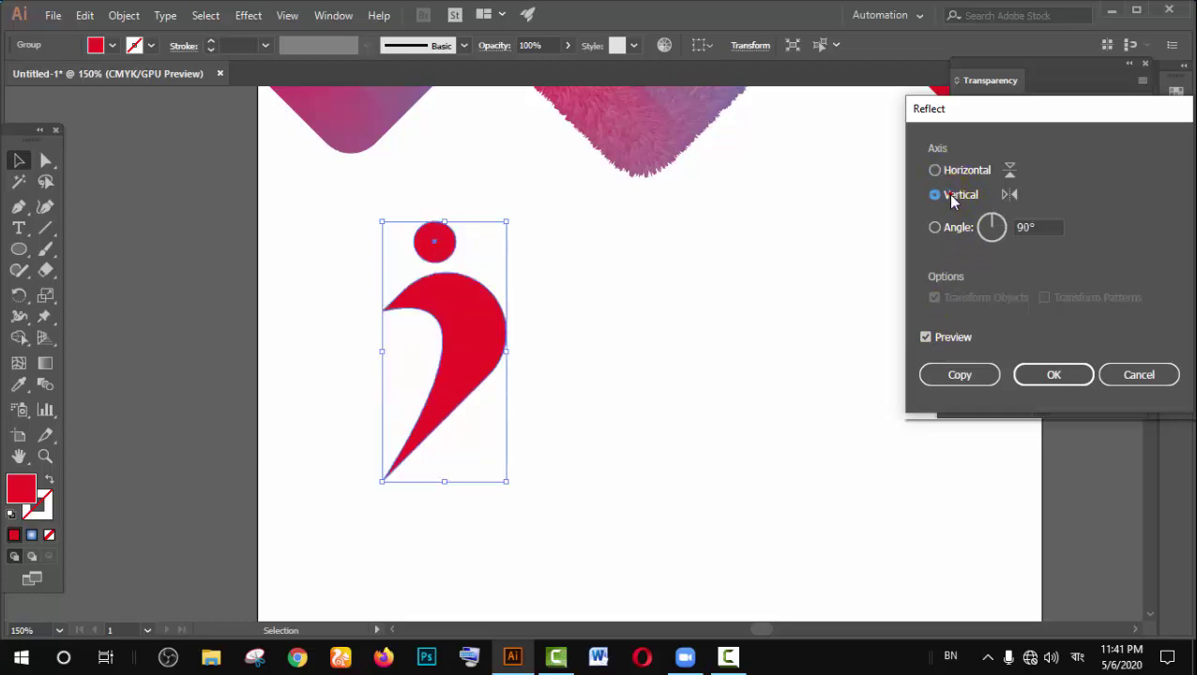
left_click(1048, 225)
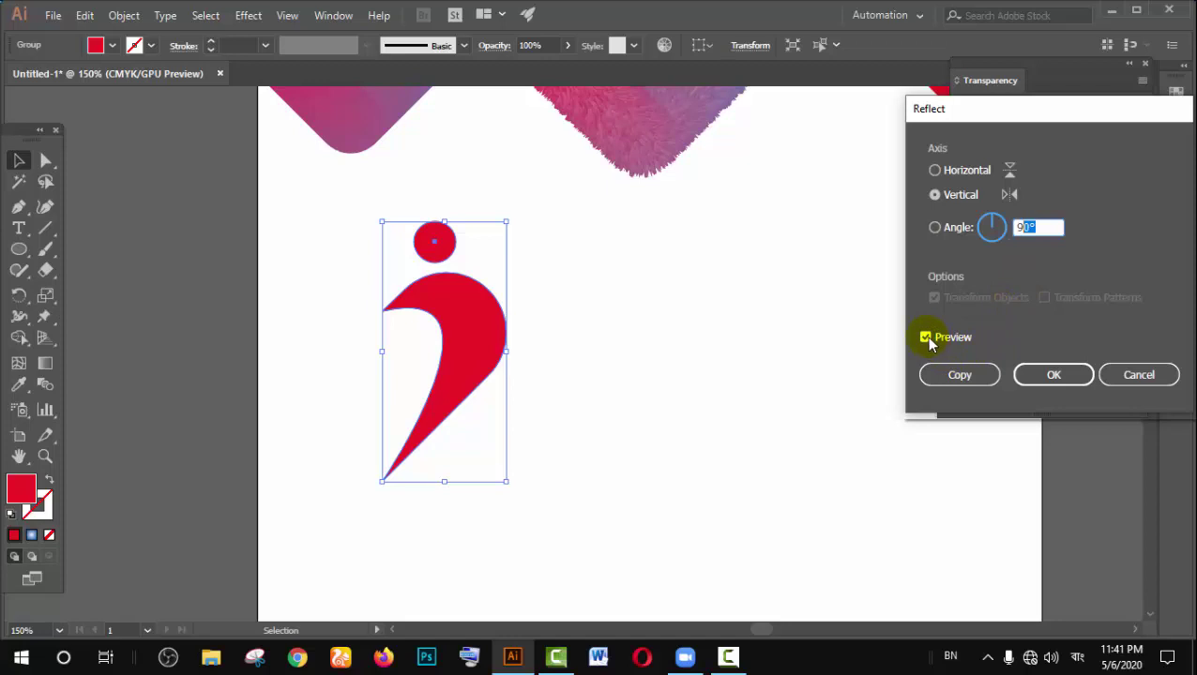
left_click(957, 374)
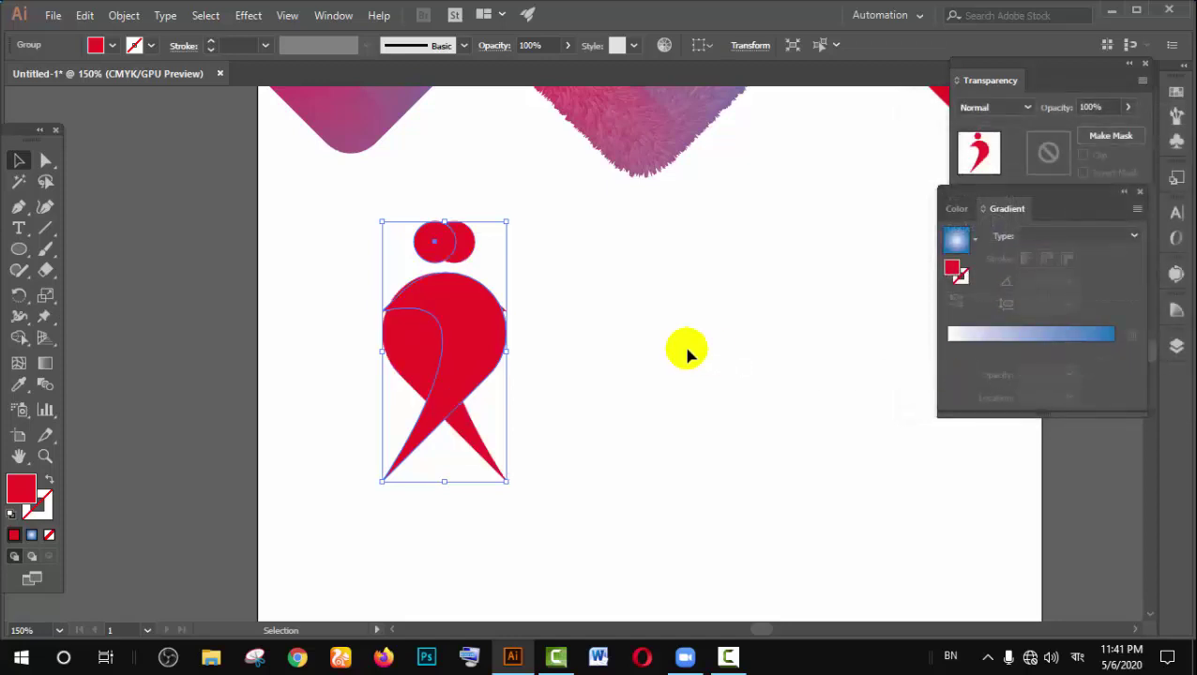
left_click_drag(471, 339, 617, 339)
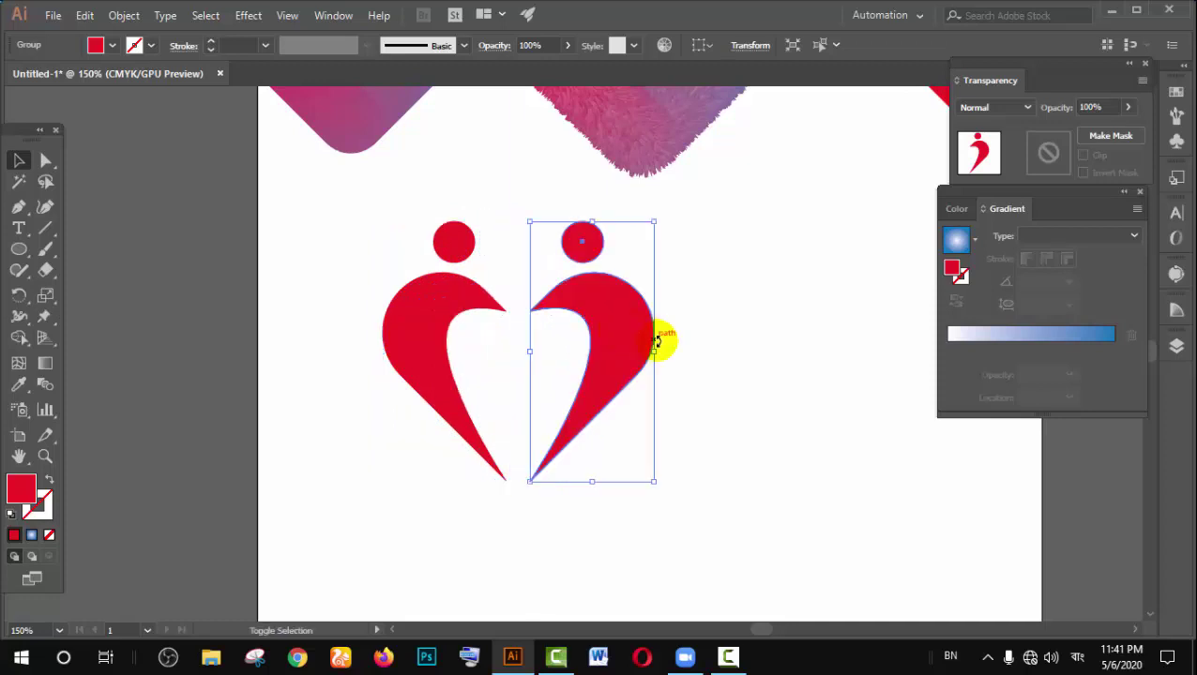
left_click(757, 338)
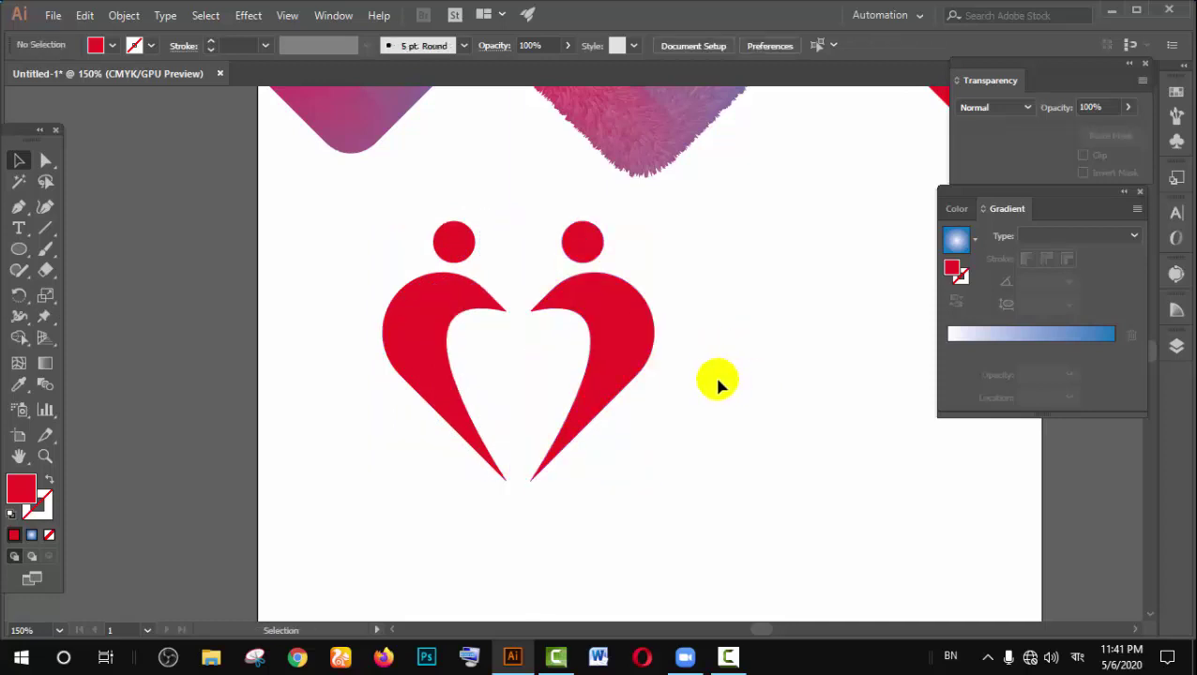
Step: Duplicate the big red heart, scale the copy down, and place it between the two figures
left_click_drag(706, 388, 574, 413)
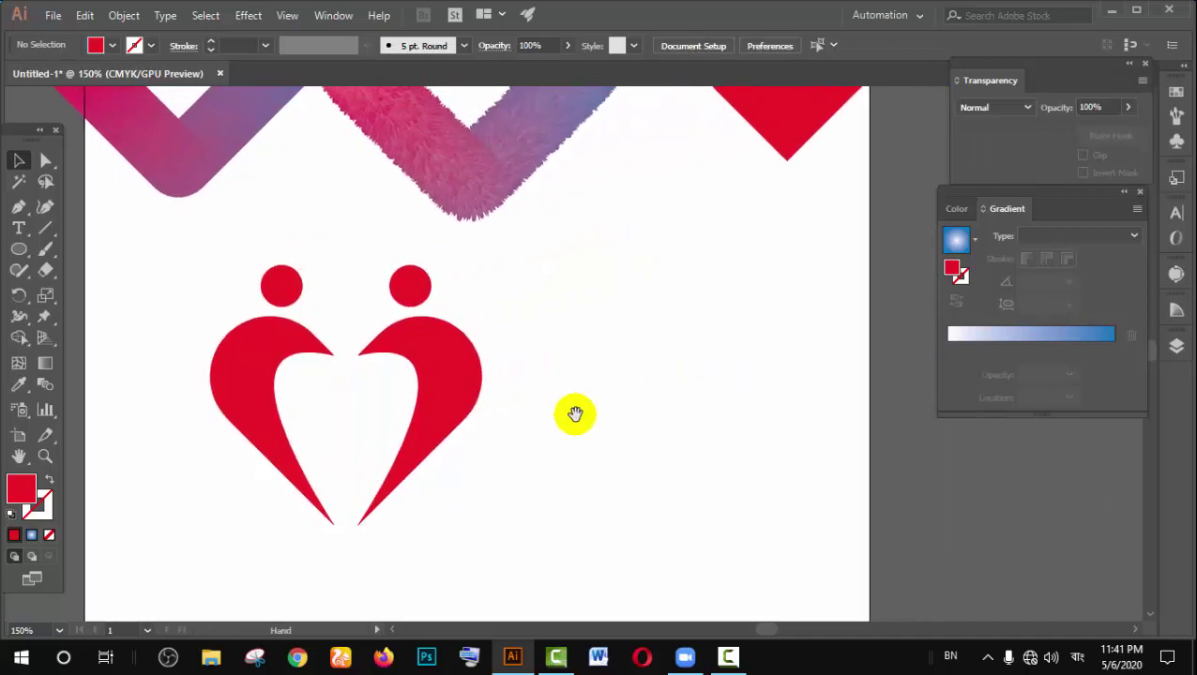
left_click_drag(785, 132, 788, 223)
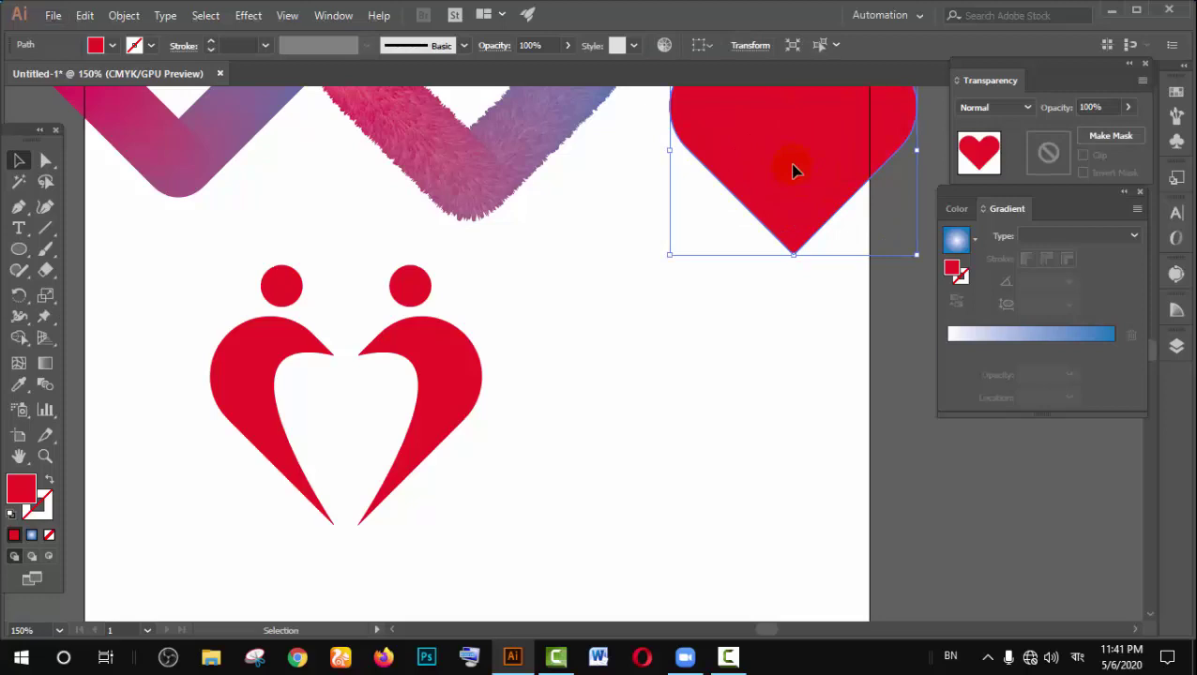
left_click_drag(792, 171, 678, 462, "alt")
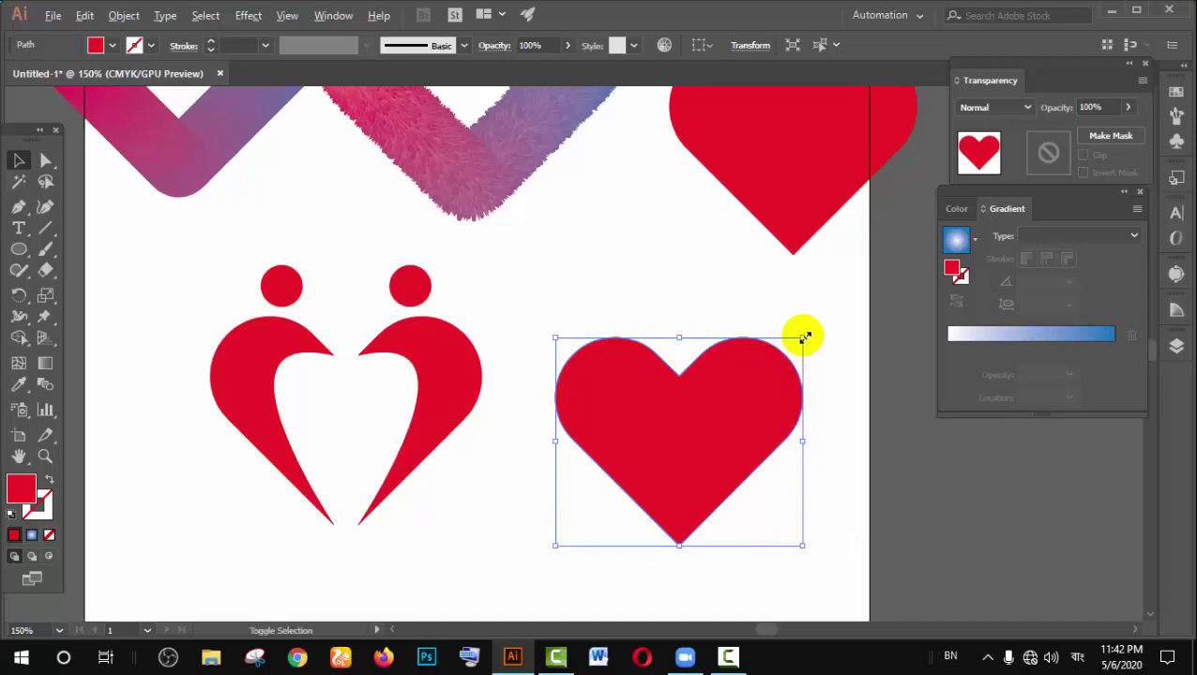
left_click_drag(805, 336, 776, 385)
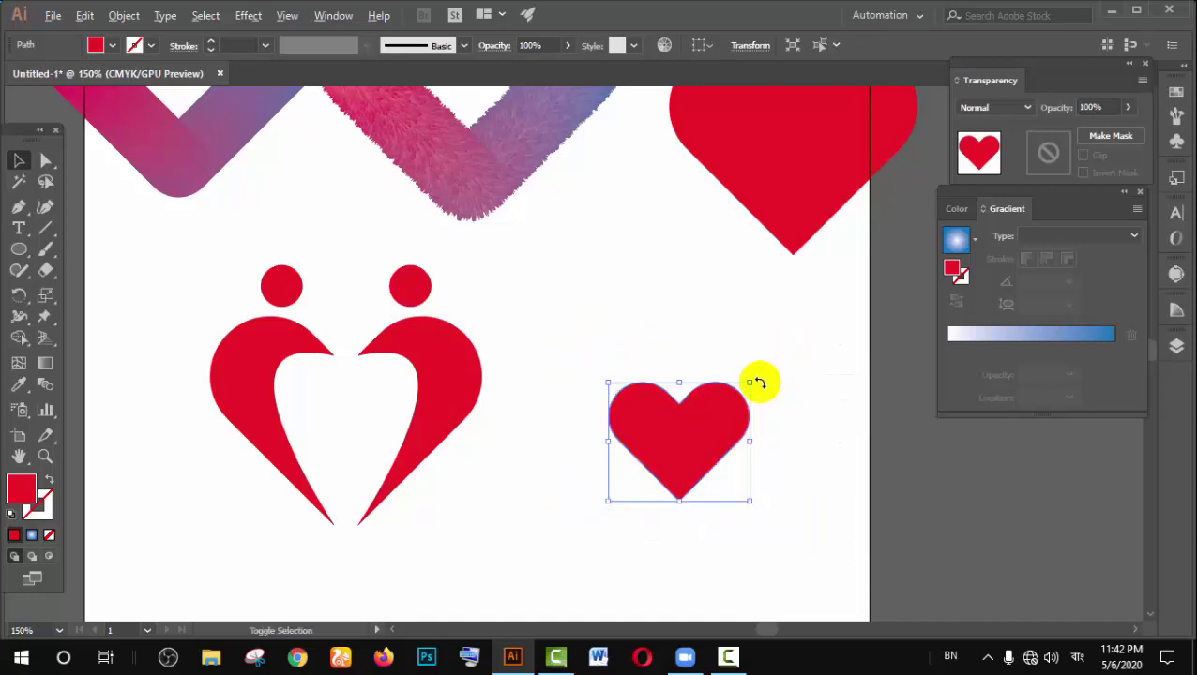
left_click_drag(776, 384, 751, 382)
left_click(765, 404)
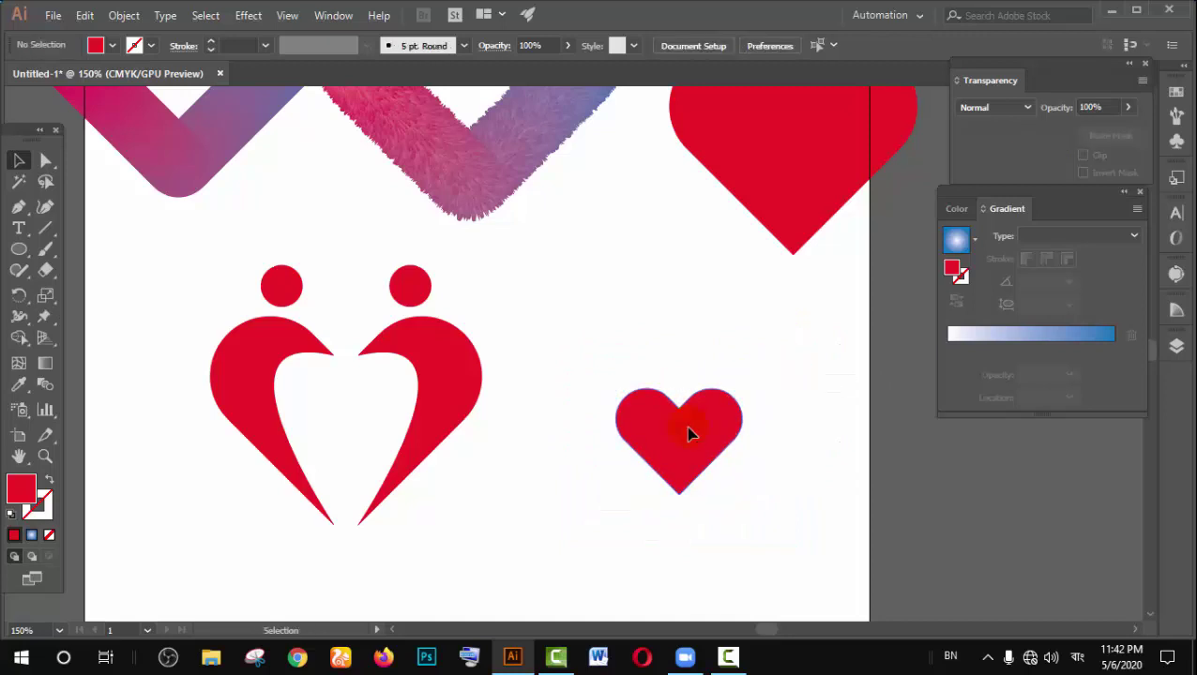
left_click_drag(687, 432, 347, 410)
left_click(565, 407)
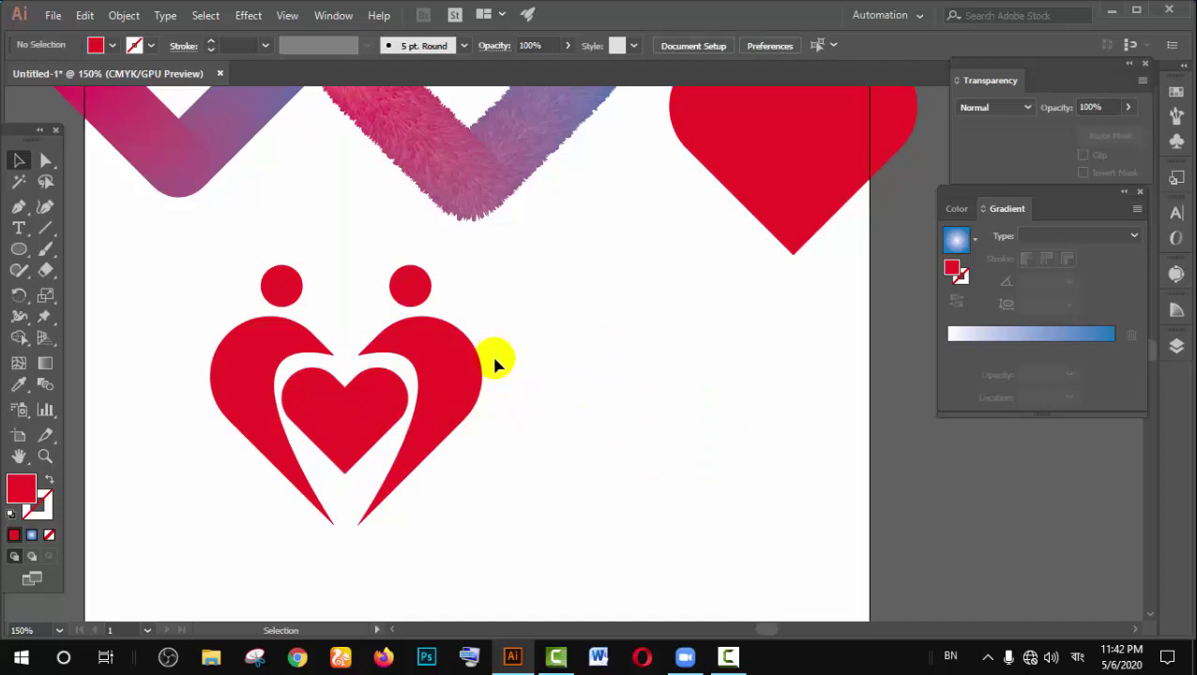
Step: Scroll the view and select the right figure and the inner heart to inspect them
scroll(492, 366, "down", 1)
scroll(495, 374, "up", 2)
scroll(497, 366, "down", 2)
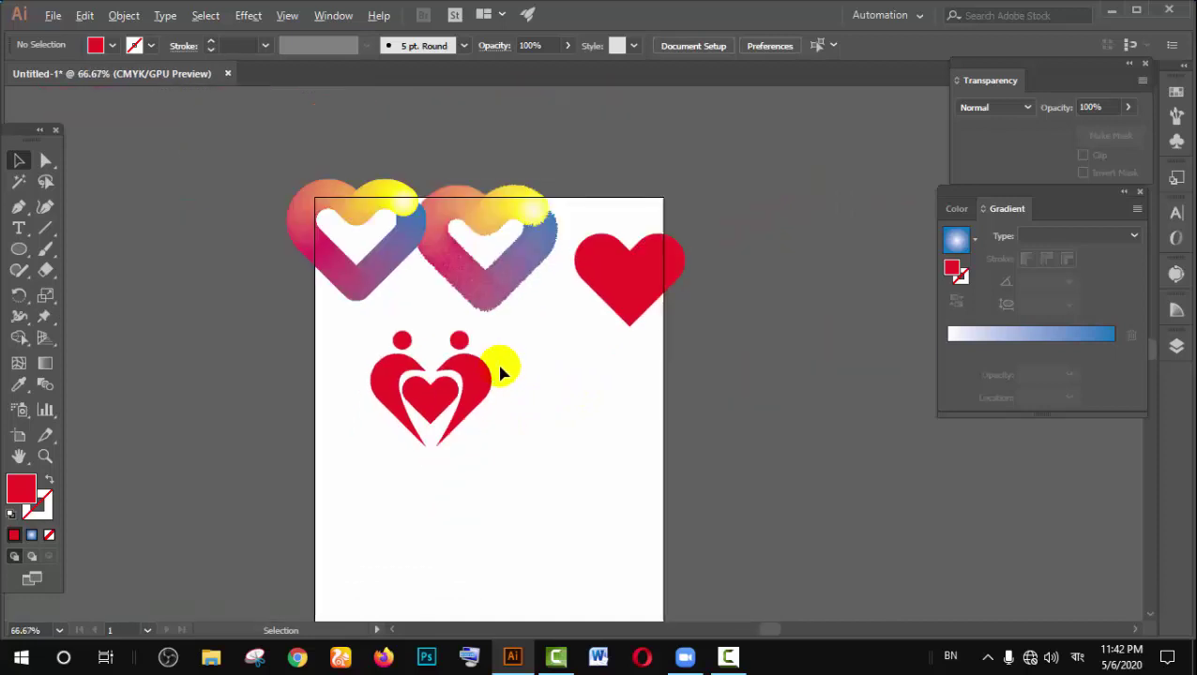
scroll(515, 373, "up", 3)
scroll(454, 381, "left", 3)
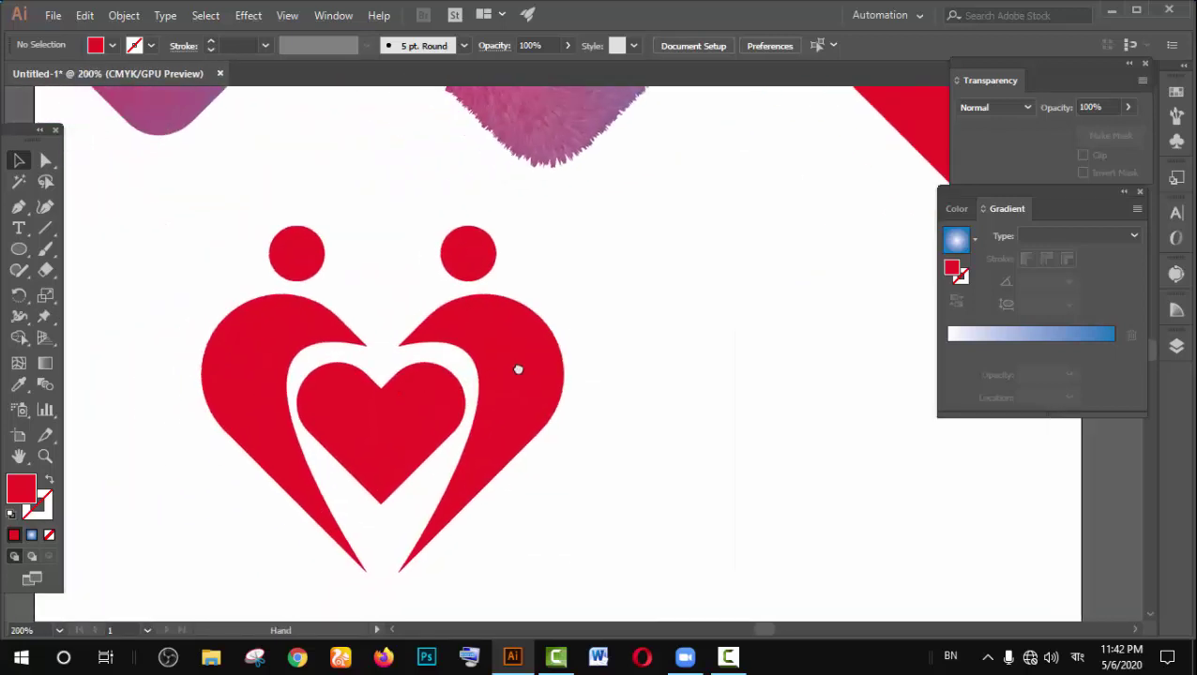
scroll(516, 369, "down", 1)
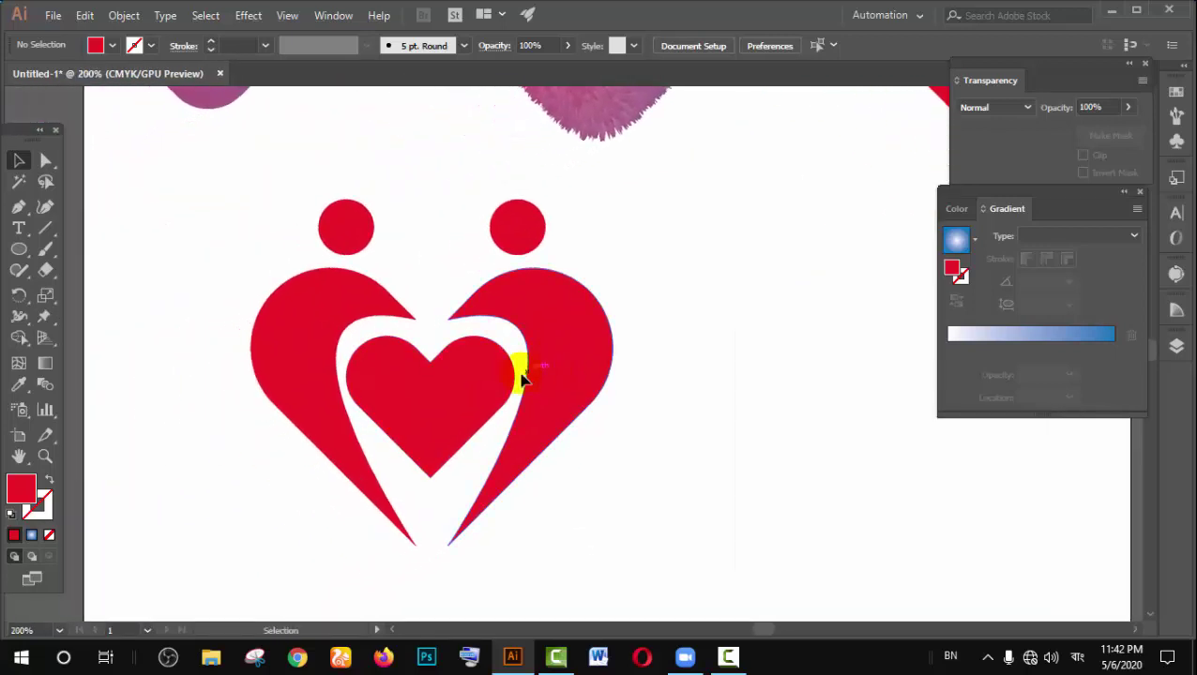
left_click(566, 305)
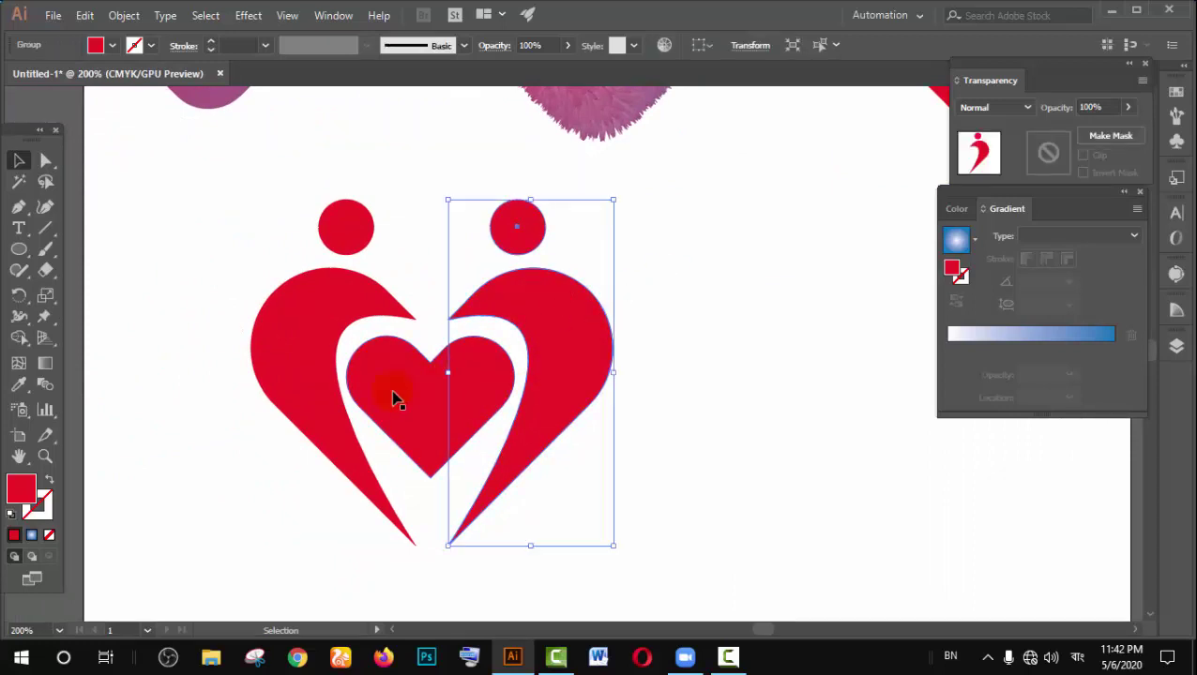
left_click(395, 395)
left_click(647, 267)
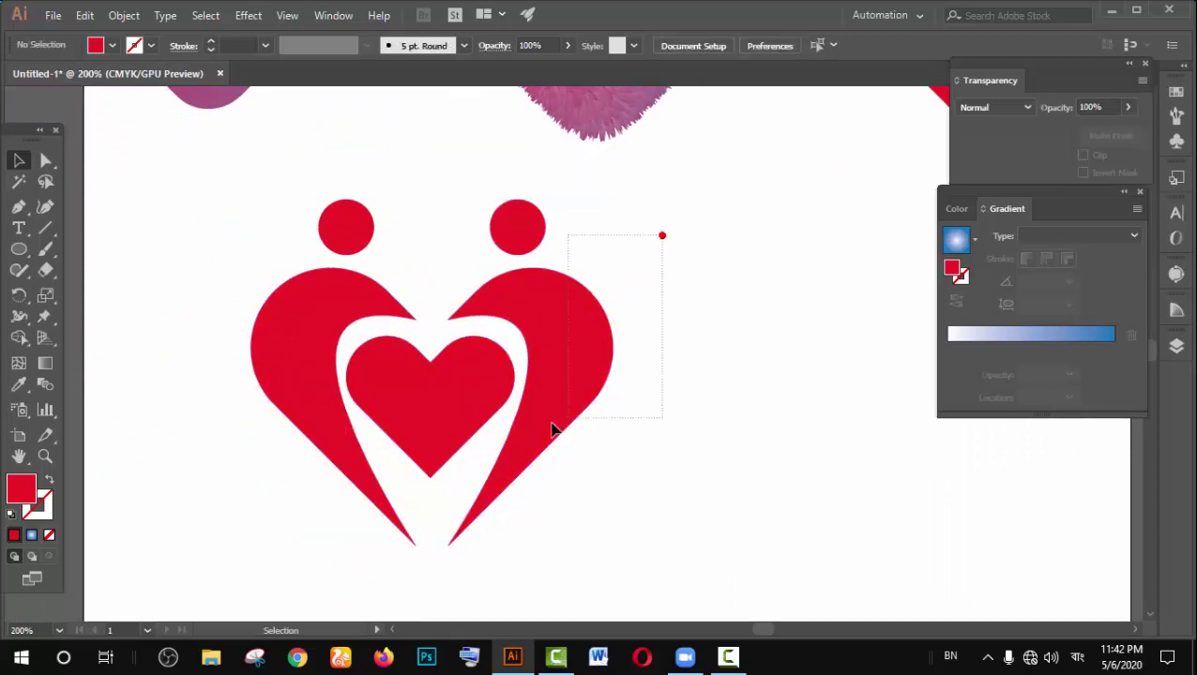
Step: Try centring the whole selected heart logo on one axis, then undo it
left_click_drag(551, 429, 227, 500)
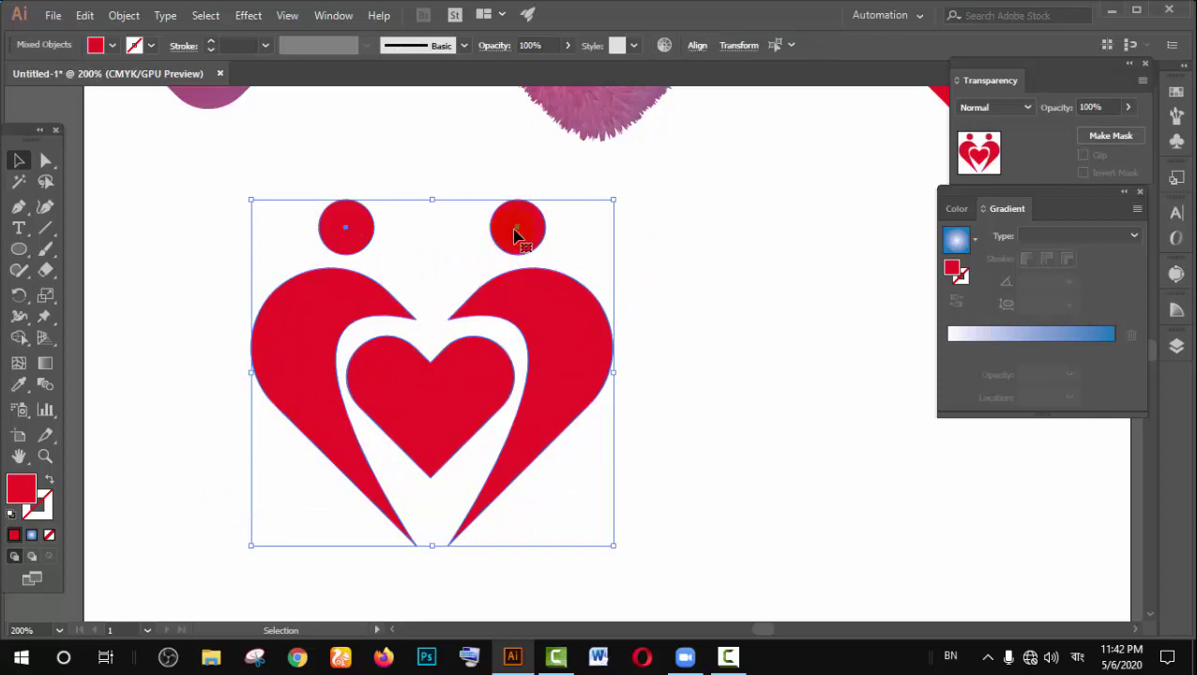
left_click(696, 47)
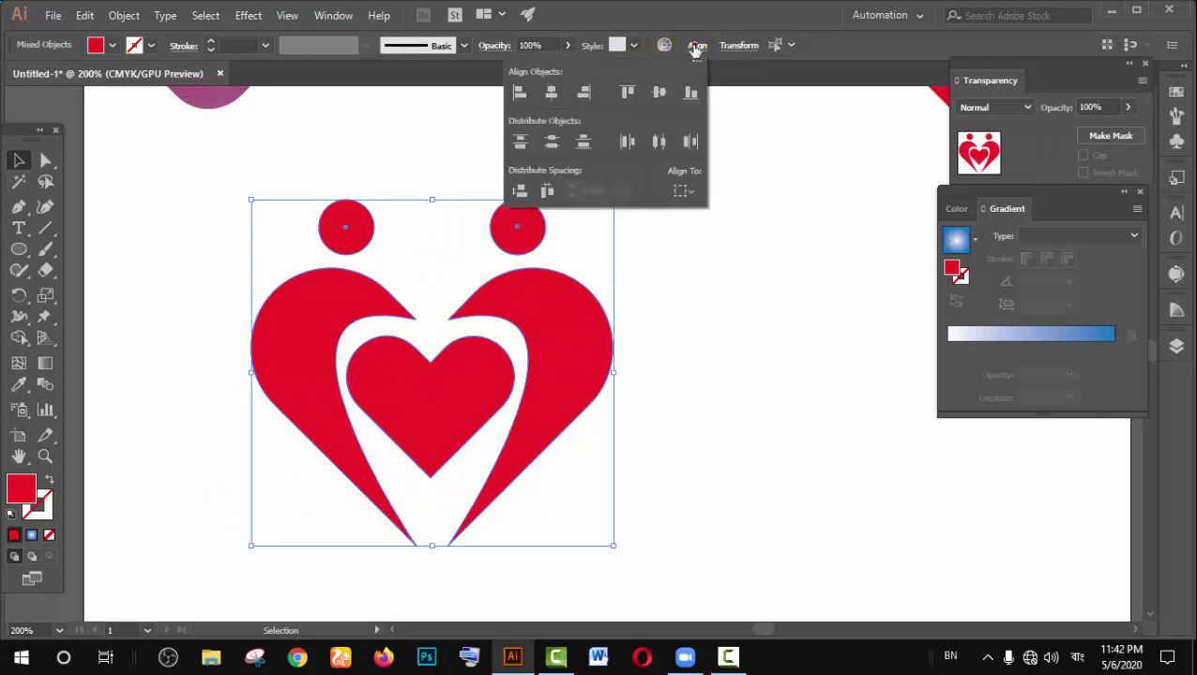
left_click(551, 92)
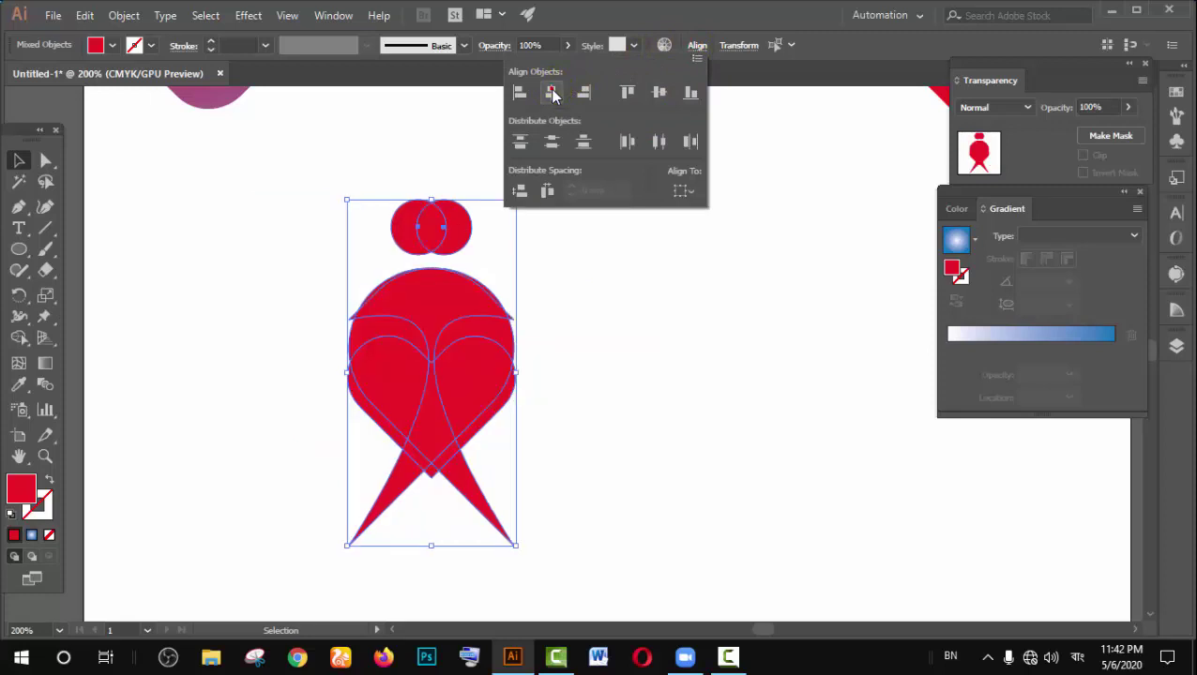
left_click(624, 287)
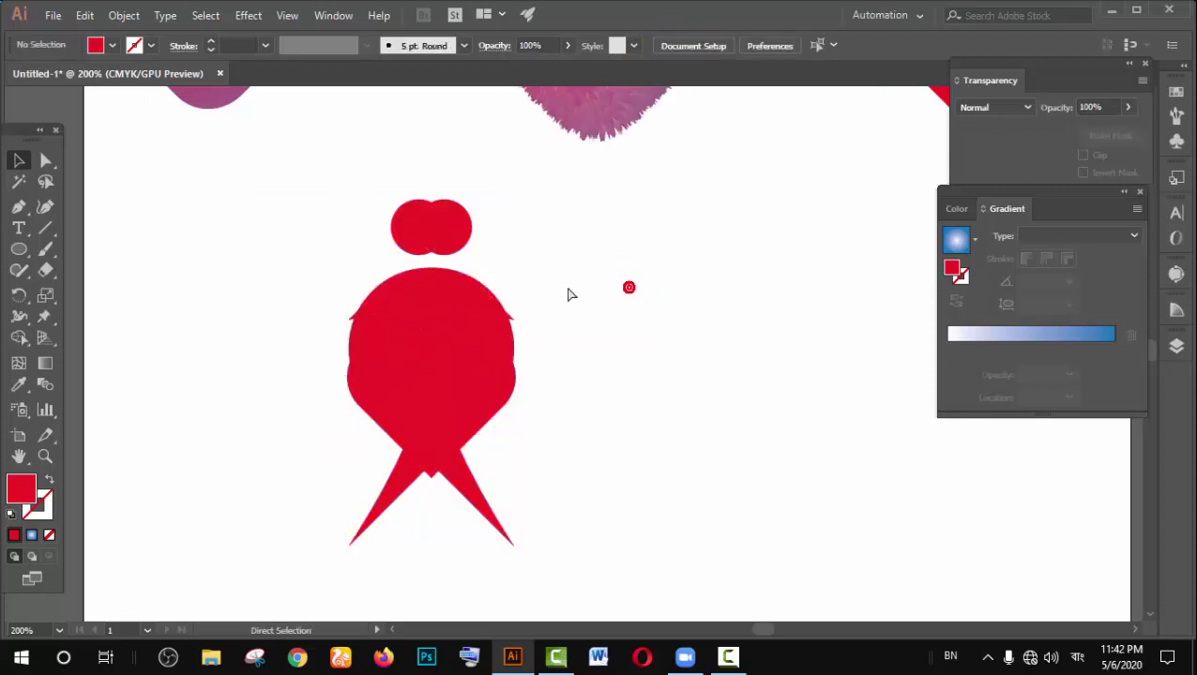
key("ctrl+z")
Step: Select the heart artwork, toggling between Direct Selection and Selection tools
left_click(670, 244)
left_click(554, 312)
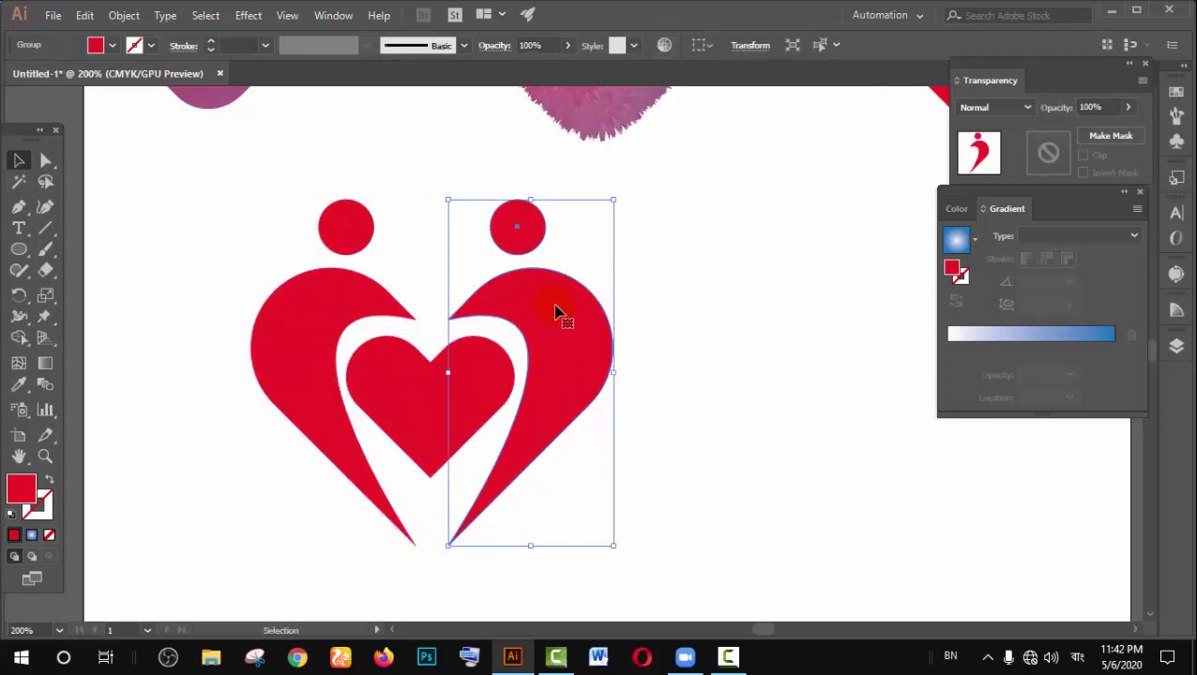
left_click(711, 213)
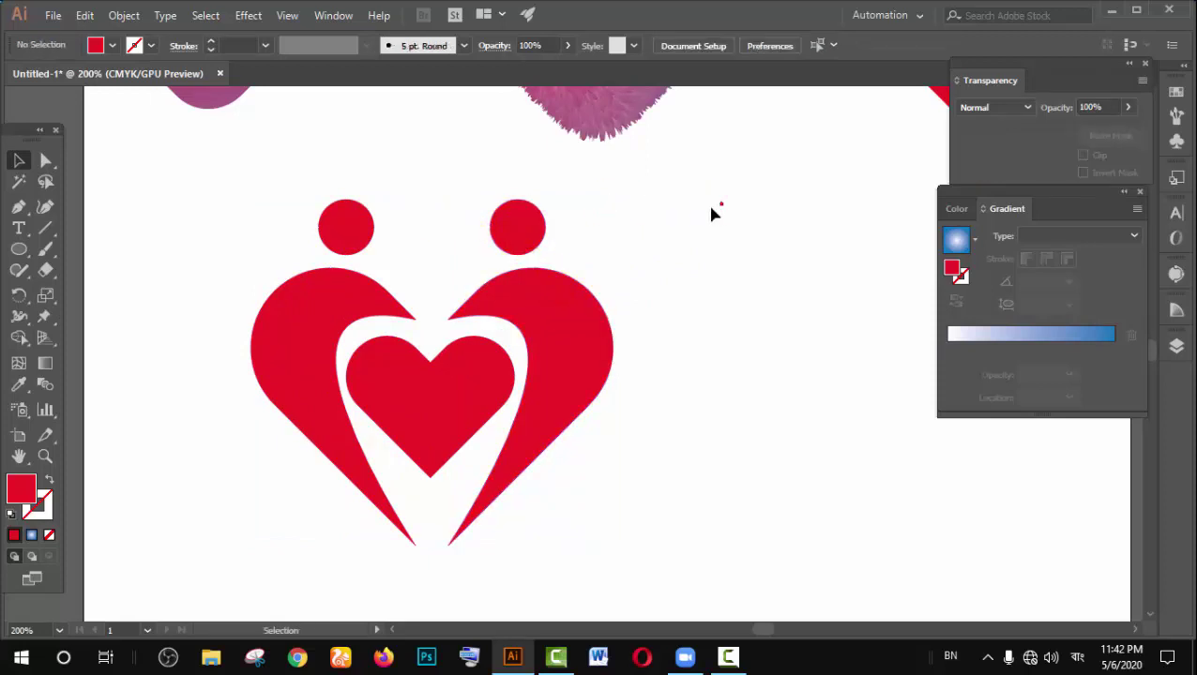
left_click(356, 269)
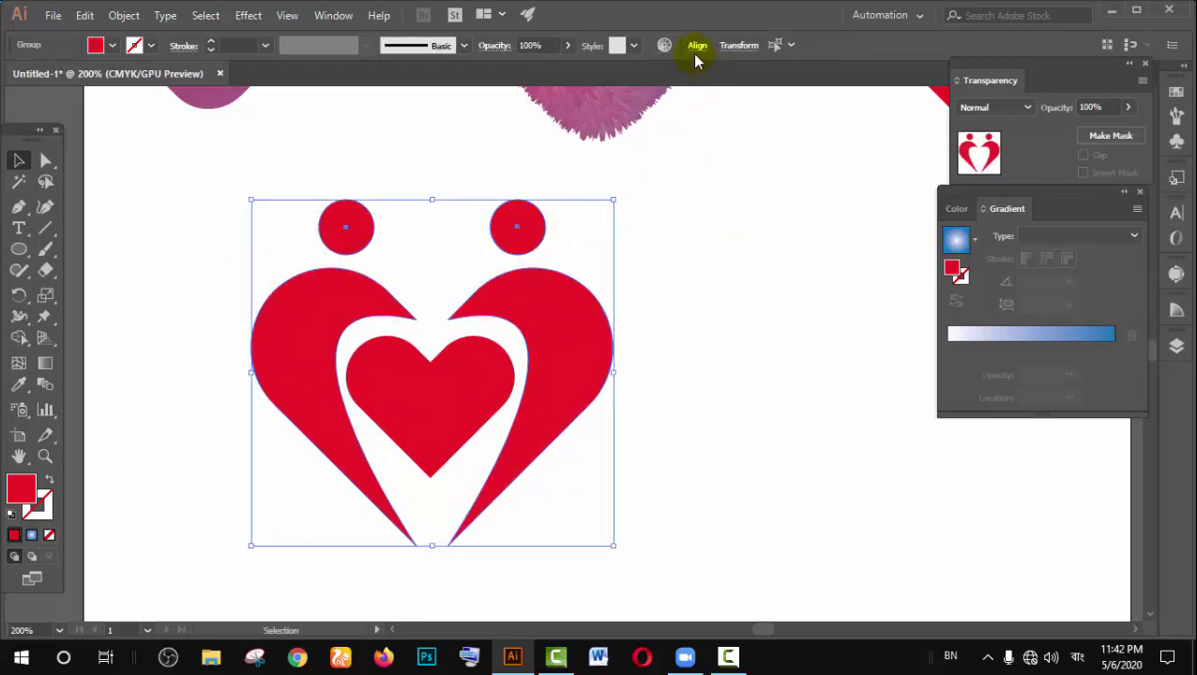
key("a")
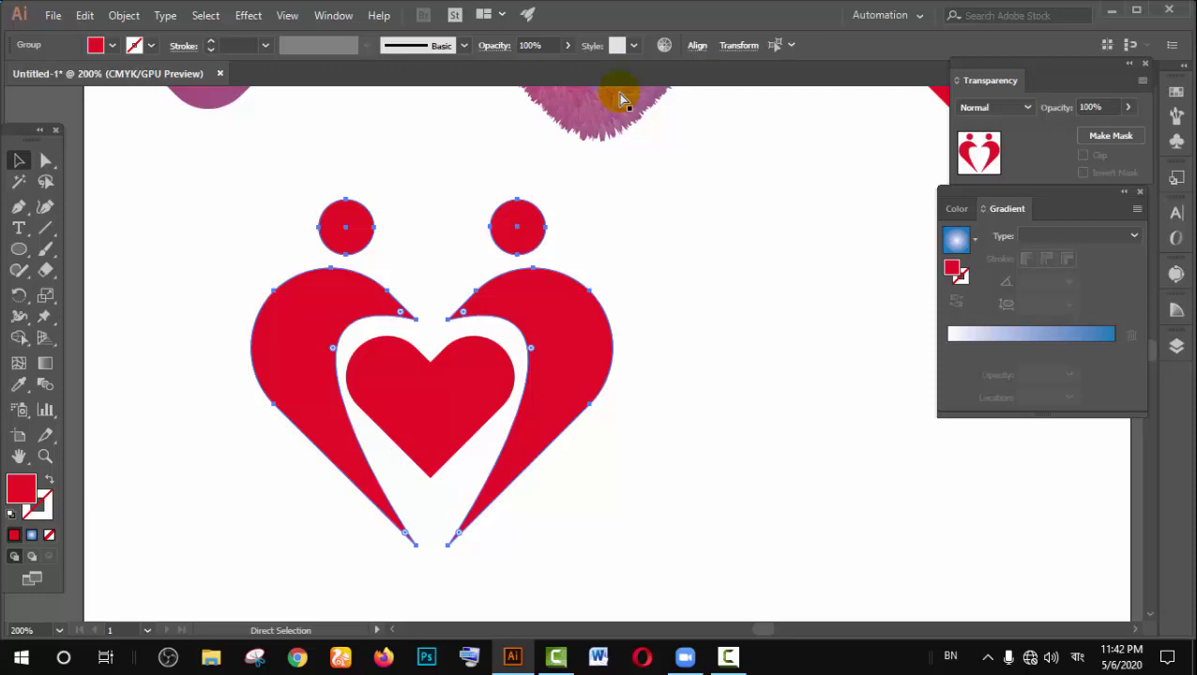
key("v")
left_click(730, 198)
Step: Adjust positions: move the inner heart down, shift the logo slightly, then move the heart back up
left_click(466, 396)
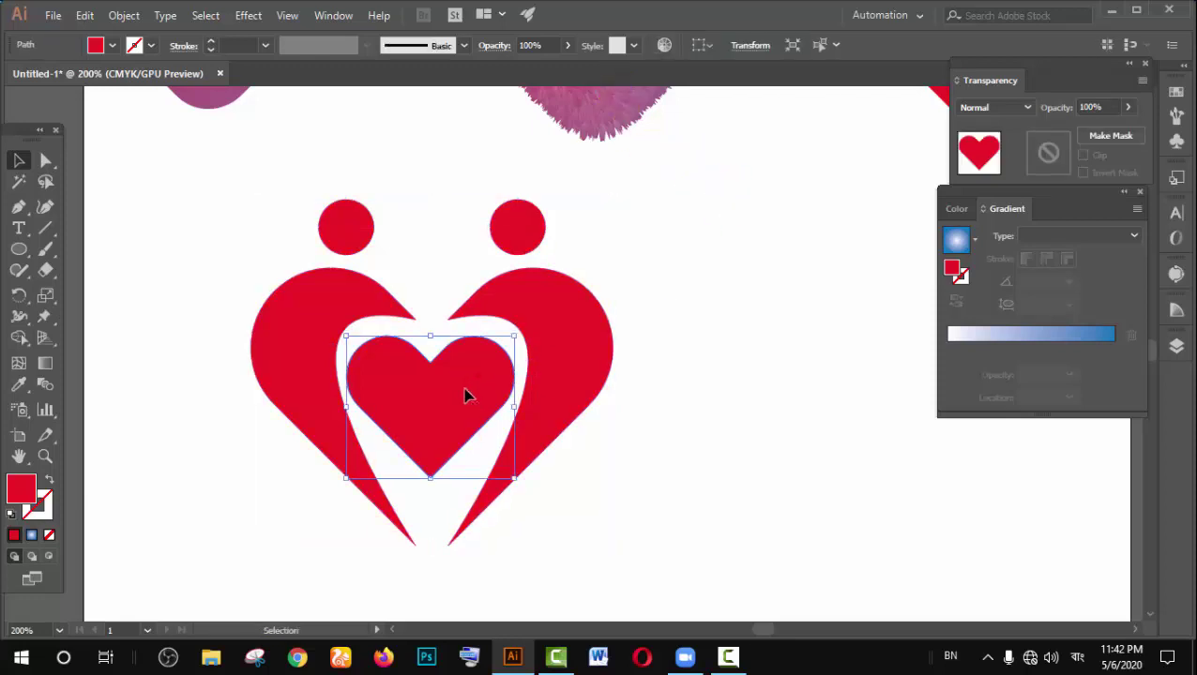
left_click_drag(466, 396, 461, 424)
left_click(548, 354)
left_click_drag(556, 307, 563, 298)
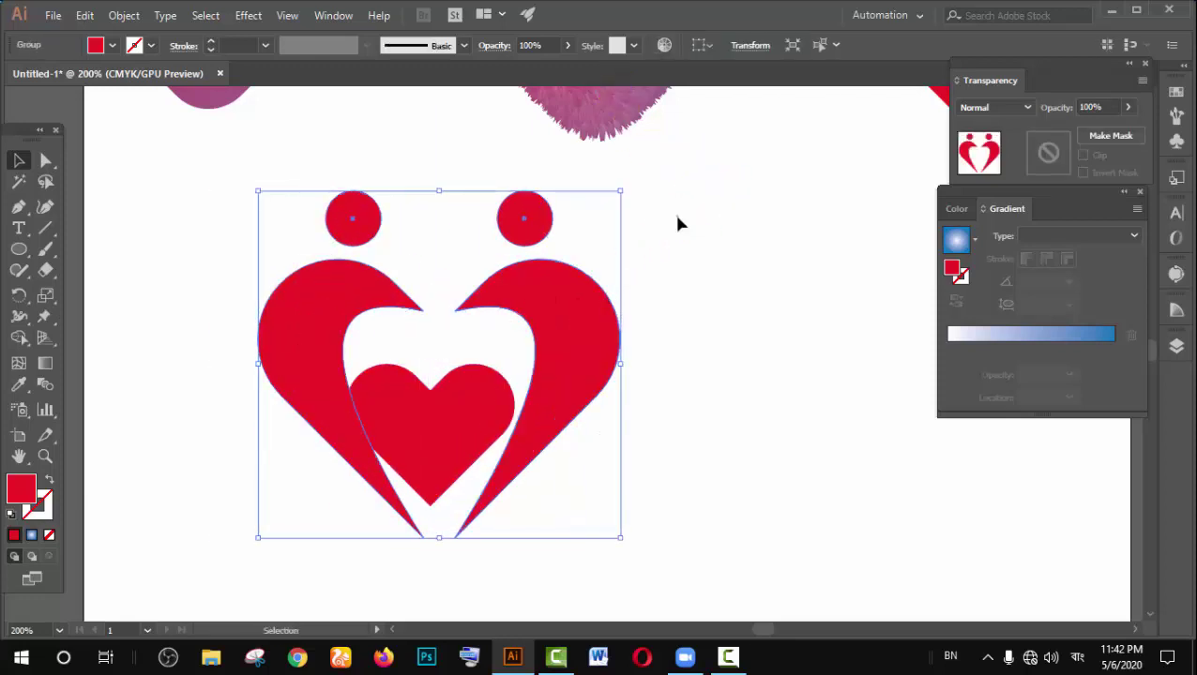
left_click_drag(715, 201, 312, 526)
left_click(722, 299)
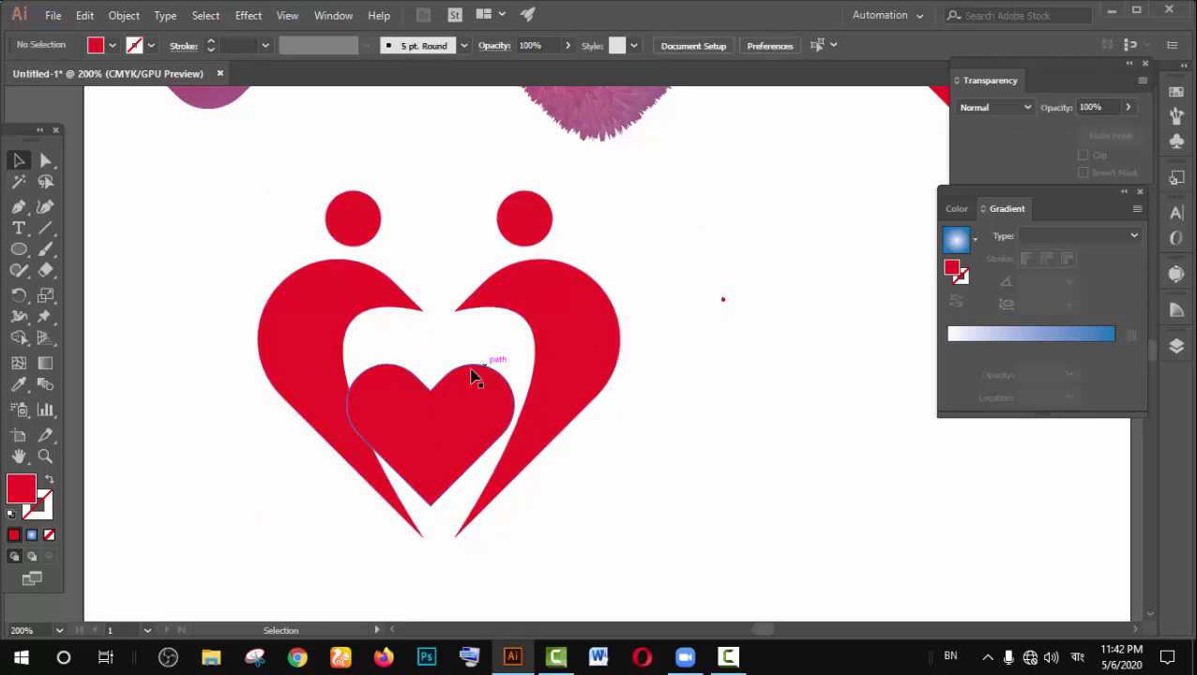
left_click_drag(474, 378, 487, 337)
left_click(686, 255)
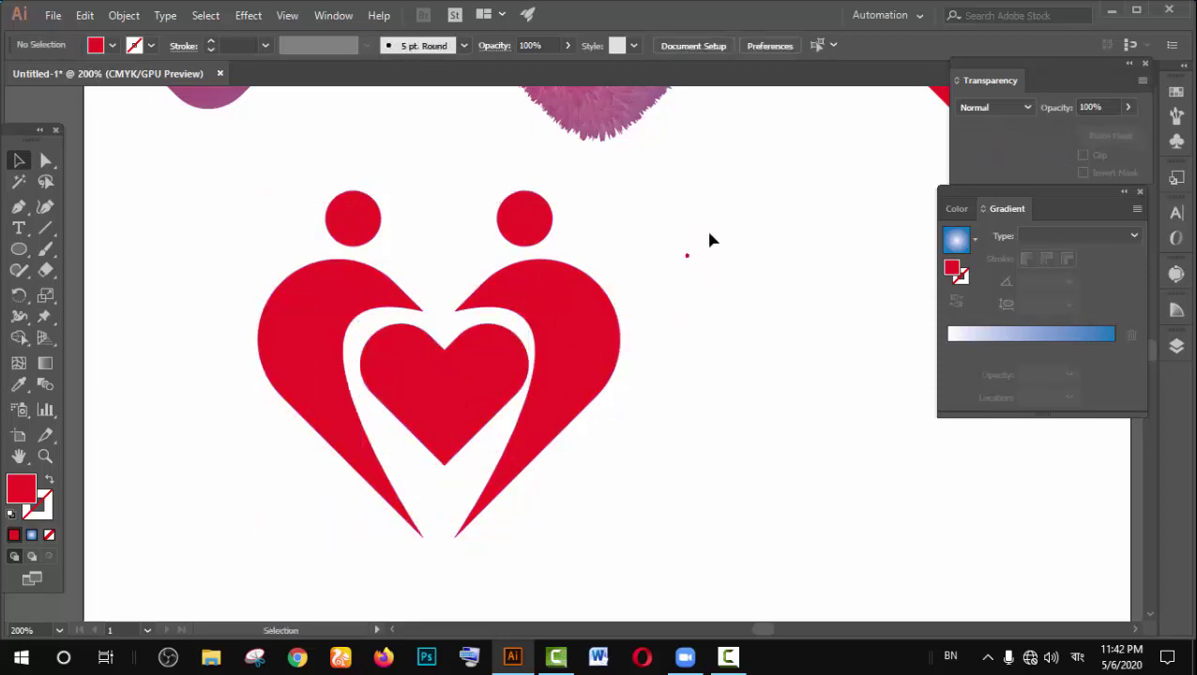
Step: Select all logo parts and apply Horizontal and Vertical Align Center
left_click_drag(709, 235, 297, 509)
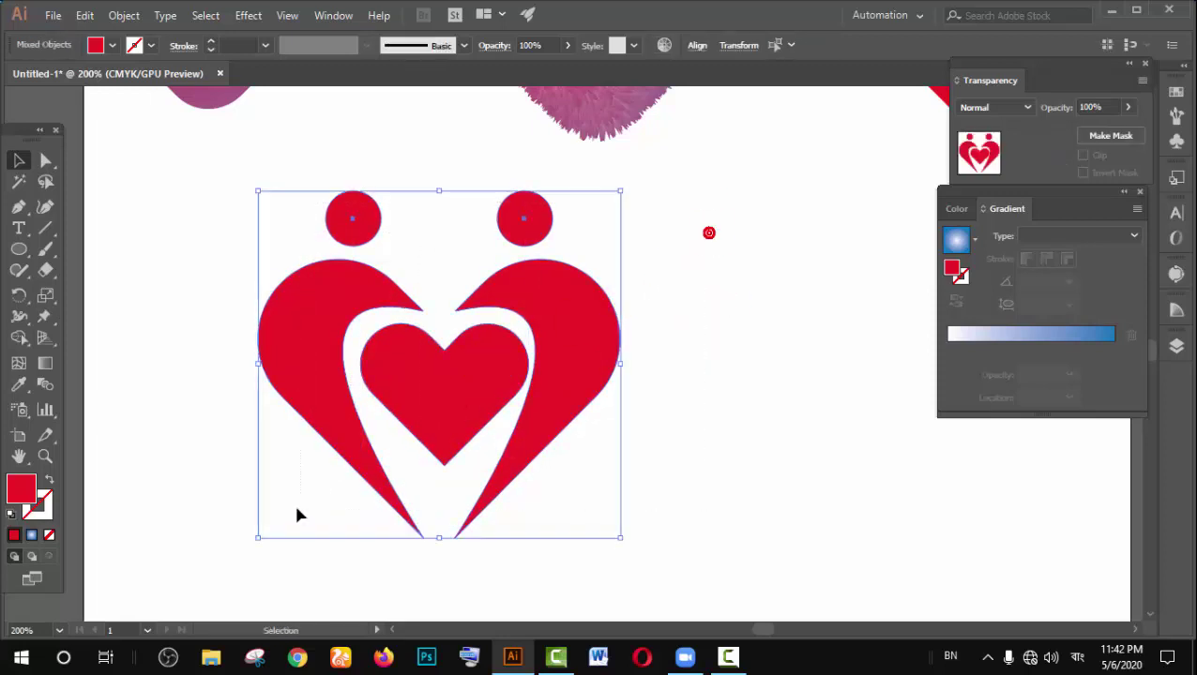
left_click(697, 45)
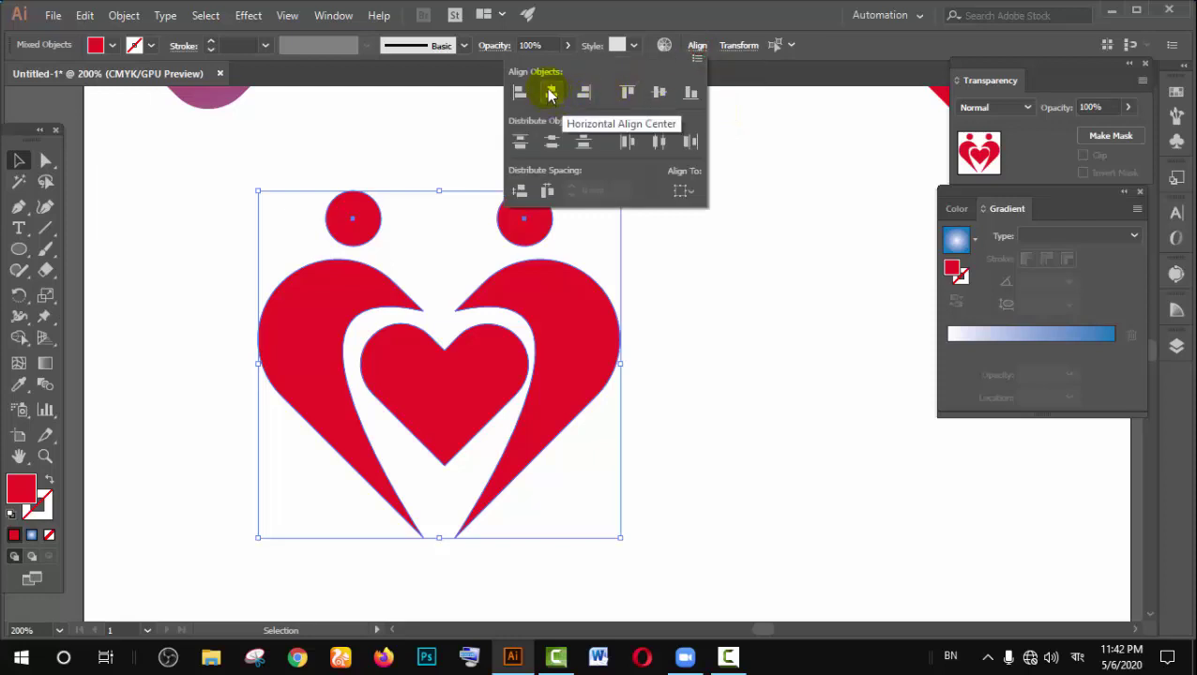
left_click(550, 93)
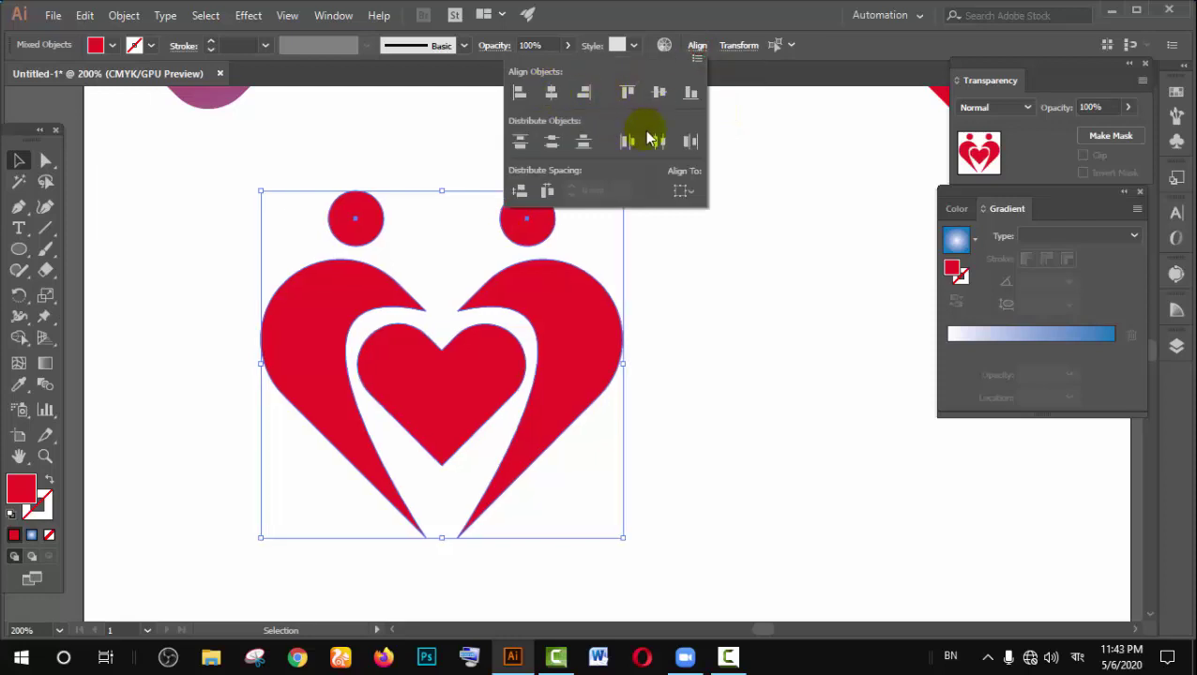
left_click(660, 94)
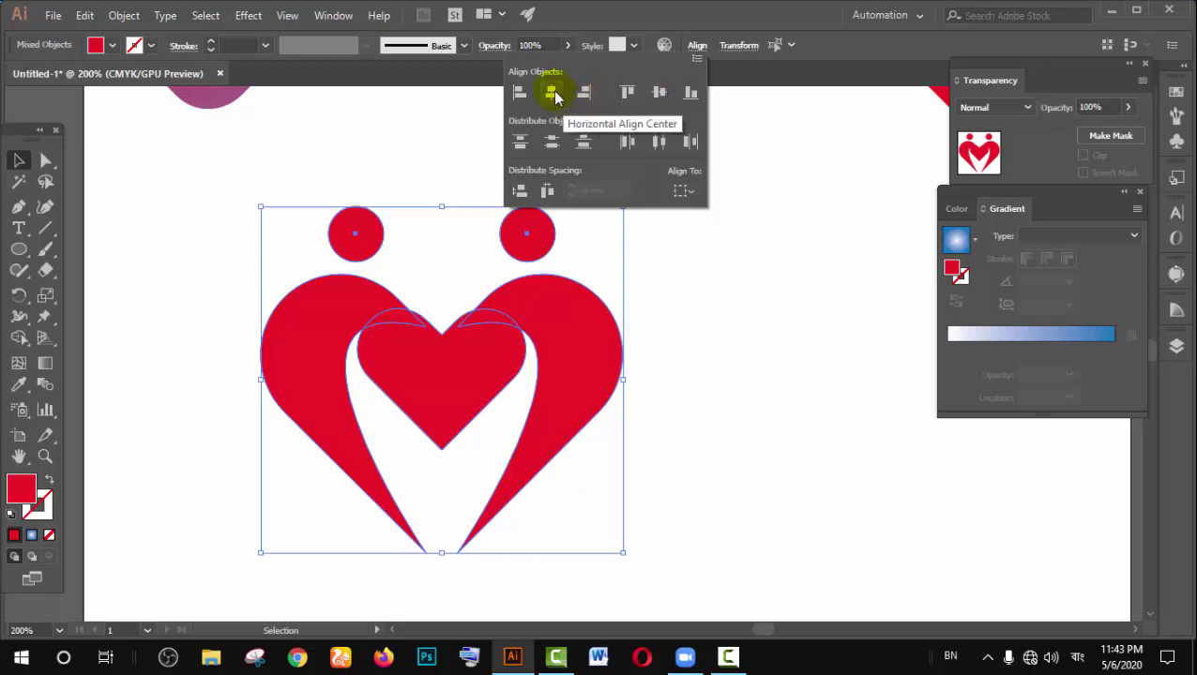
left_click(724, 295)
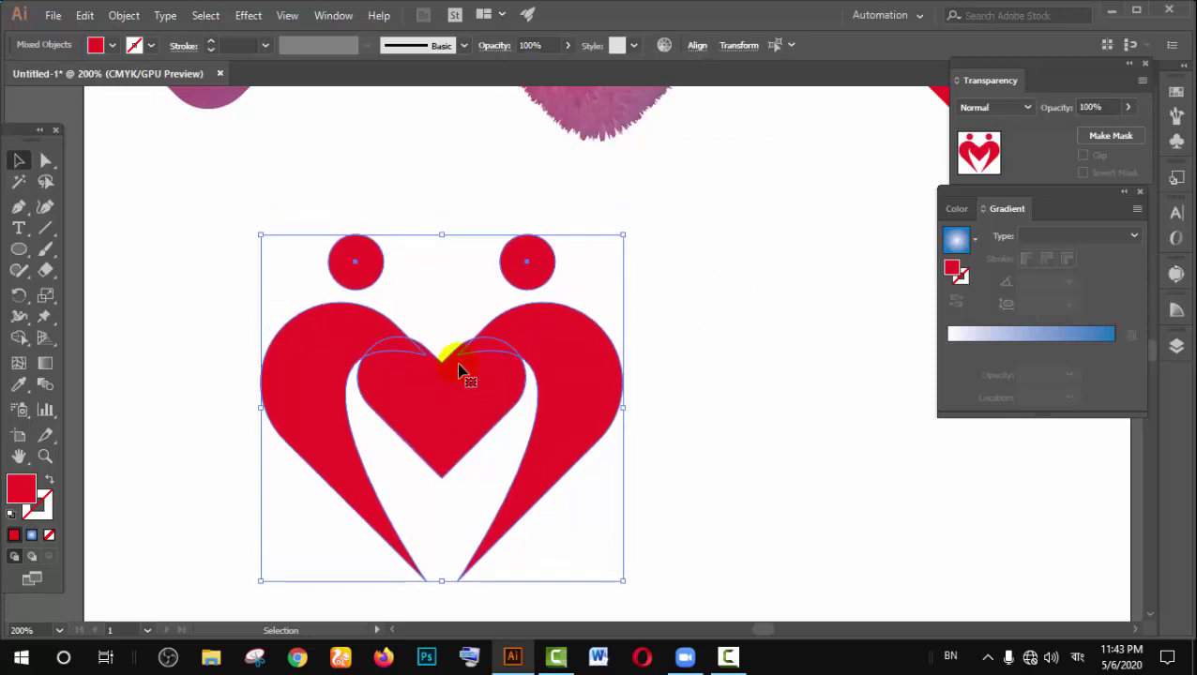
Step: Nudge the inner heart down with the arrow key to leave a white gap
scroll(467, 366, "down", 3)
left_click(722, 248)
left_click(479, 269)
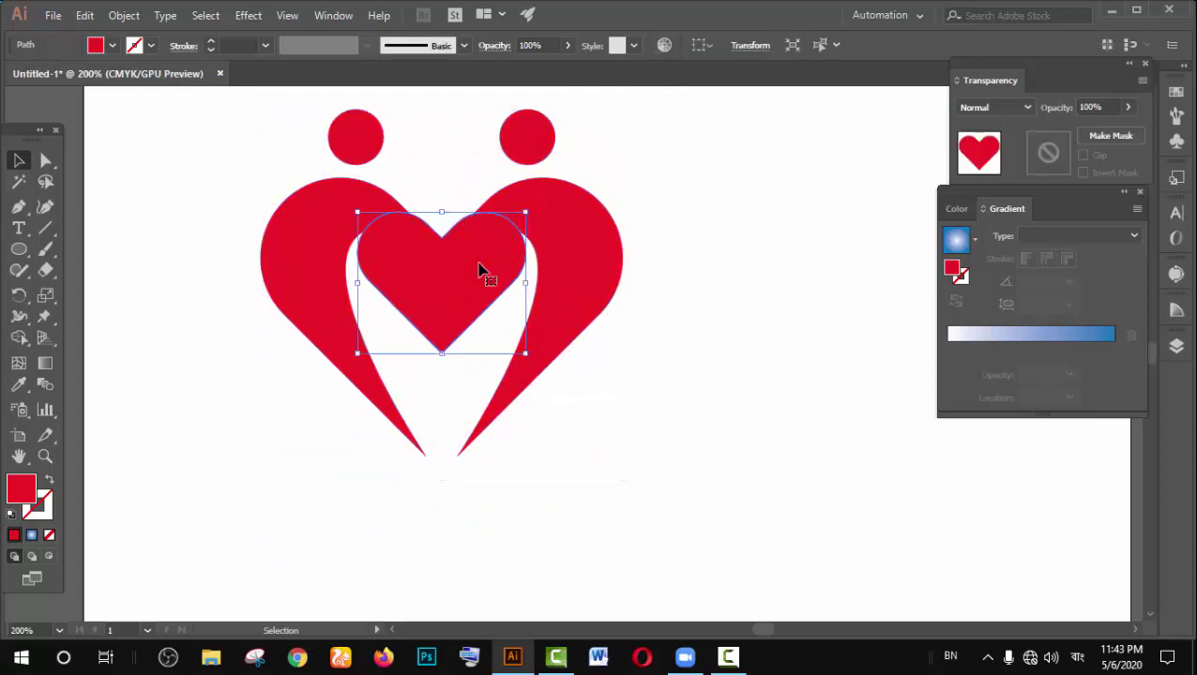
key("Down")
key("Down")
key("Down")
key("Down")
key("Down")
key("Down")
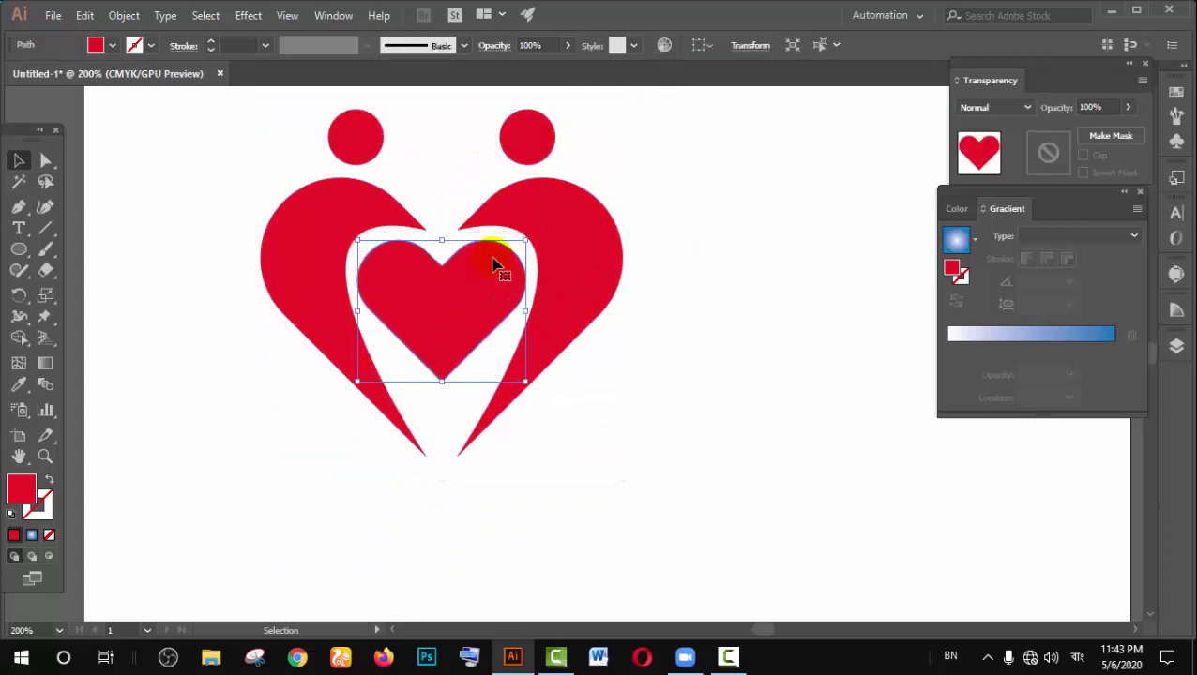
left_click(652, 232)
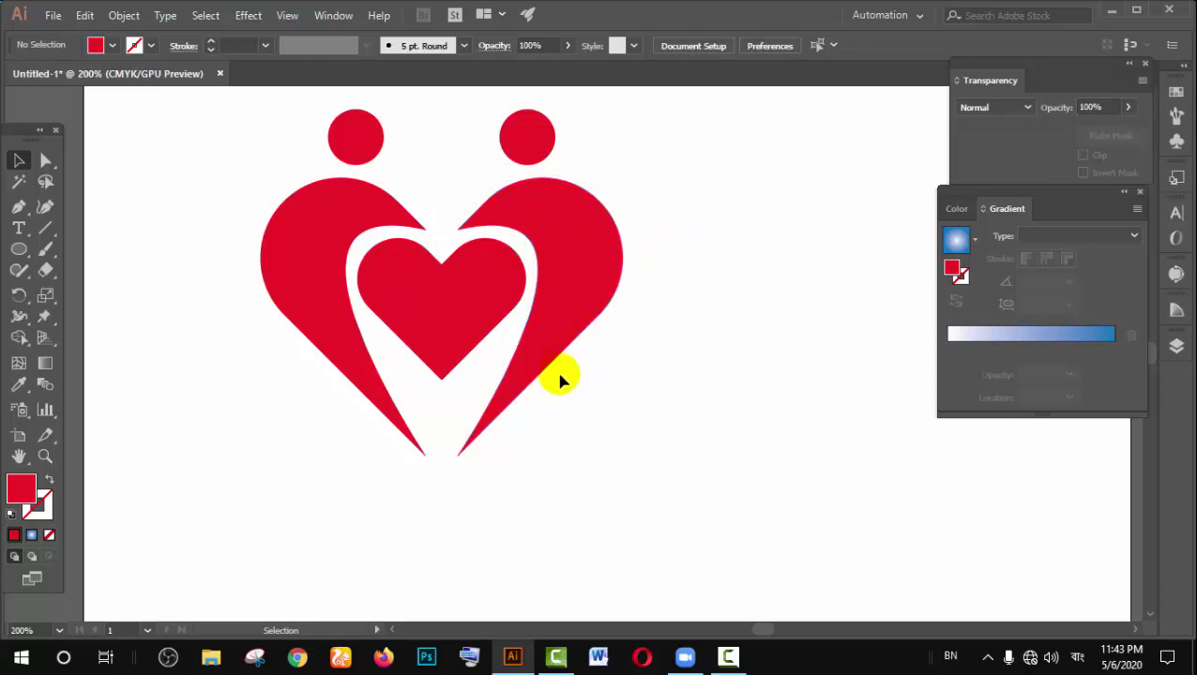
Step: Add point text below the heart and type 'COUPLE FANTASY', switching keyboard input to English
scroll(561, 388, "down", 1)
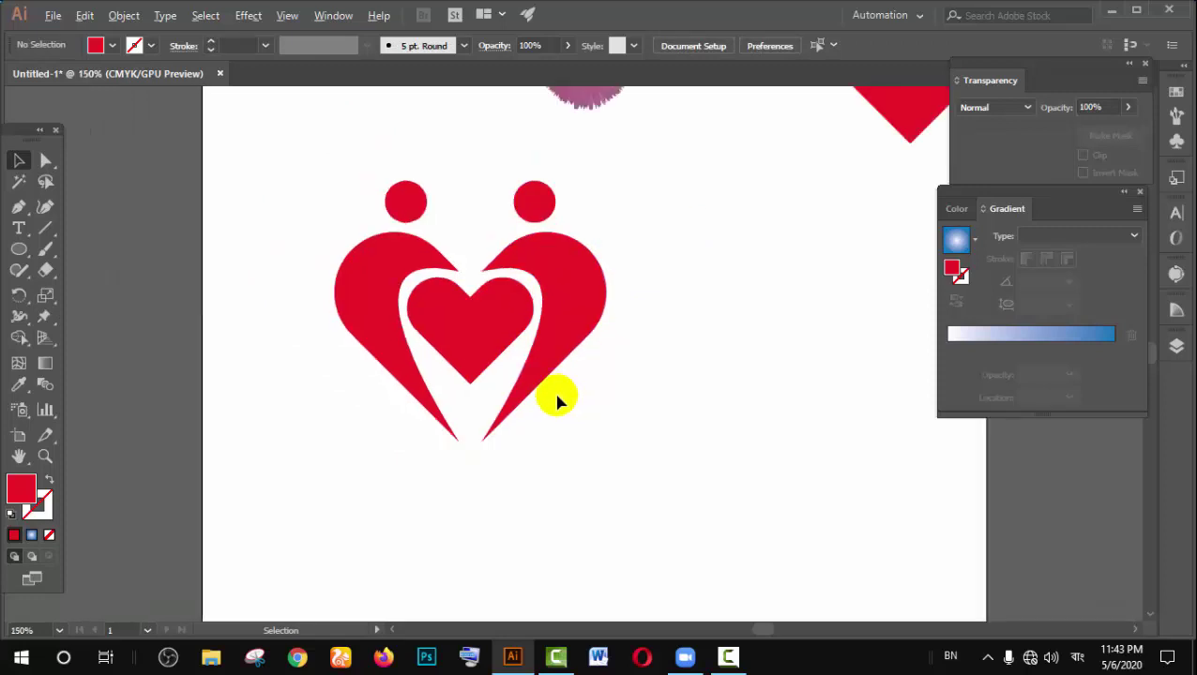
scroll(563, 391, "down", 2)
scroll(558, 394, "down", 2)
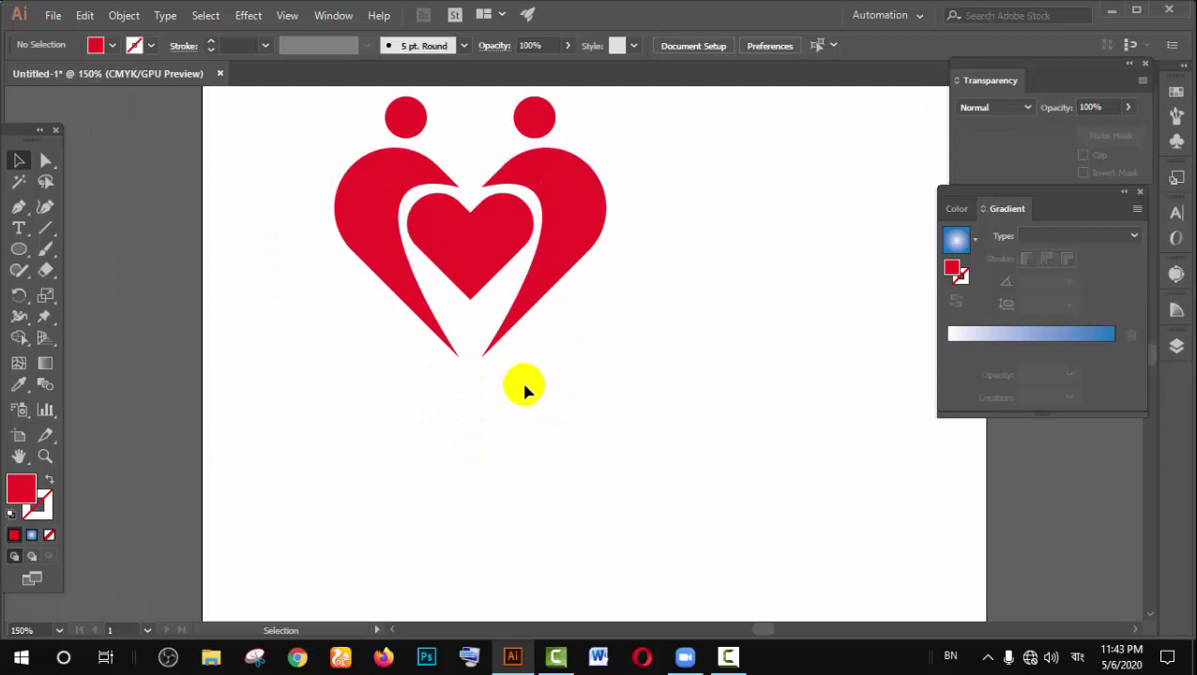
left_click(19, 228)
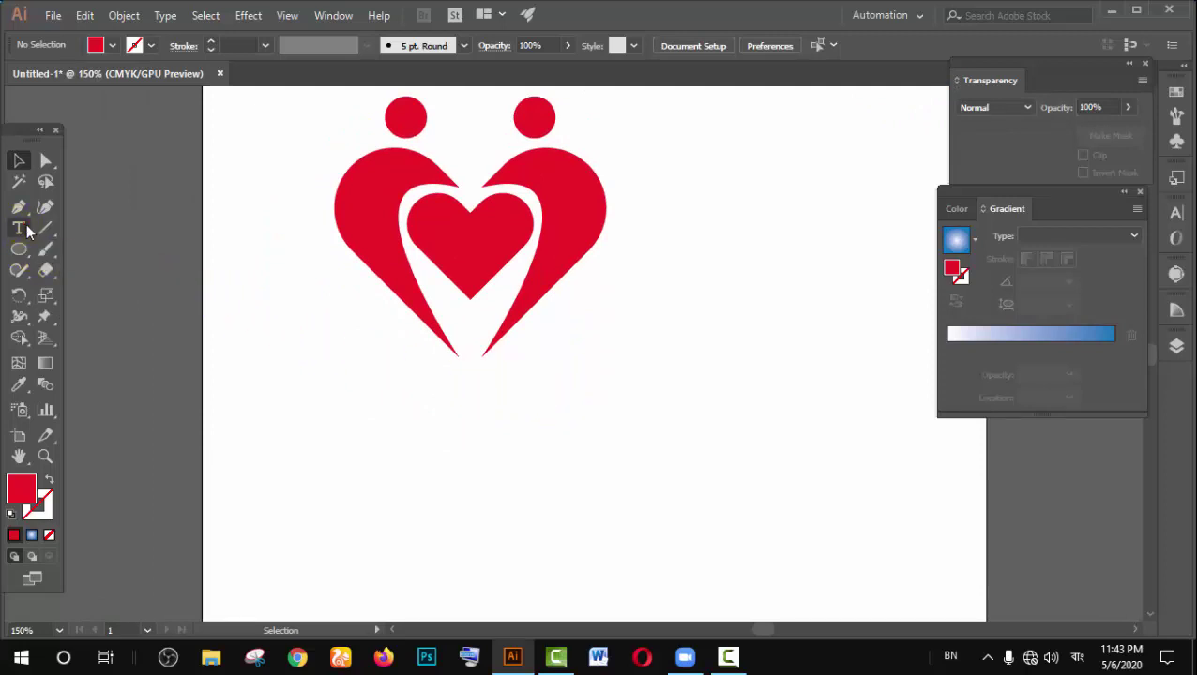
left_click(299, 355)
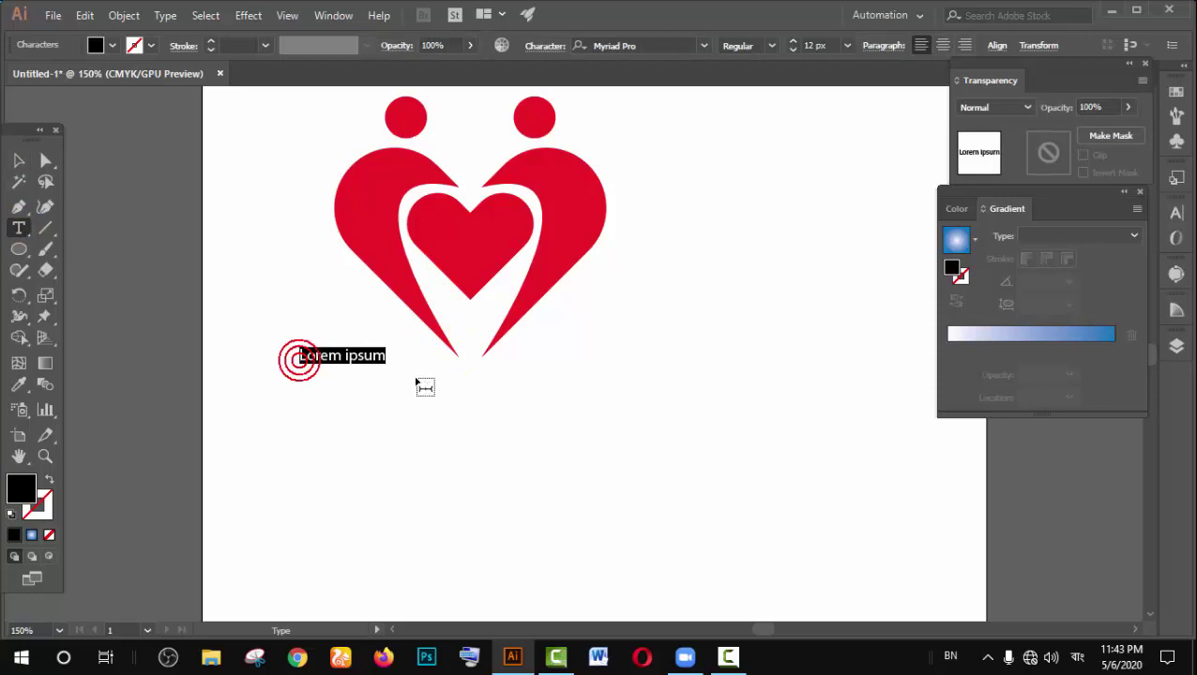
type("৭")
key("BackSpace")
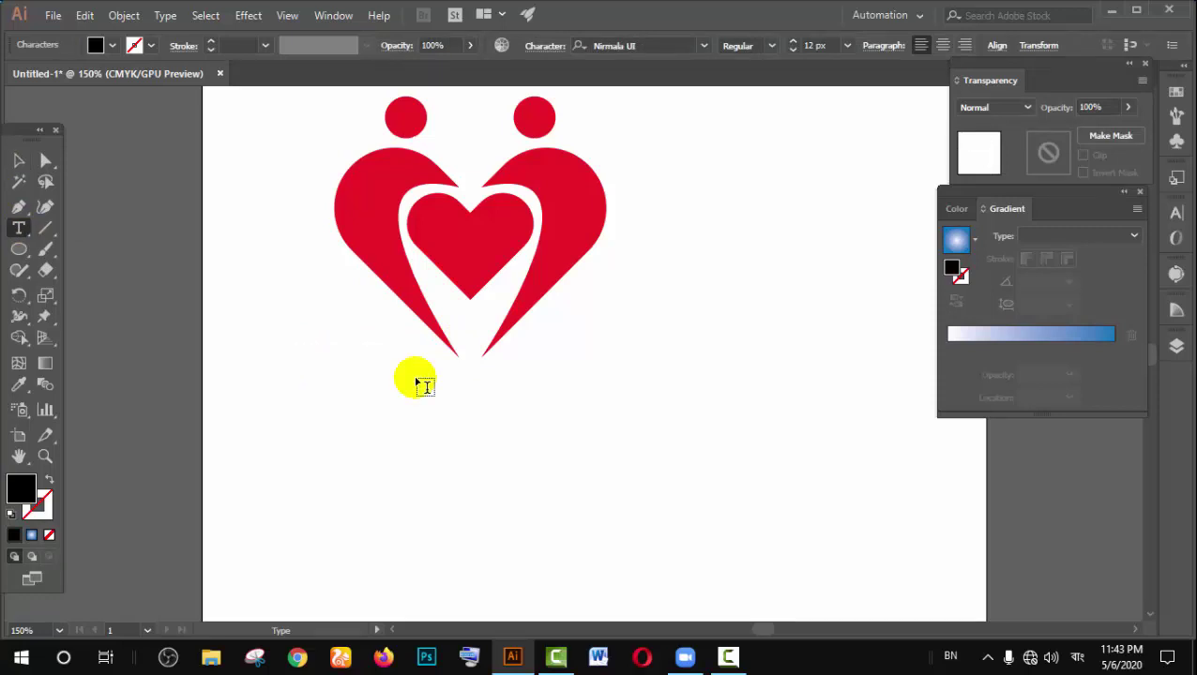
key("space")
key("super+space")
type("OU")
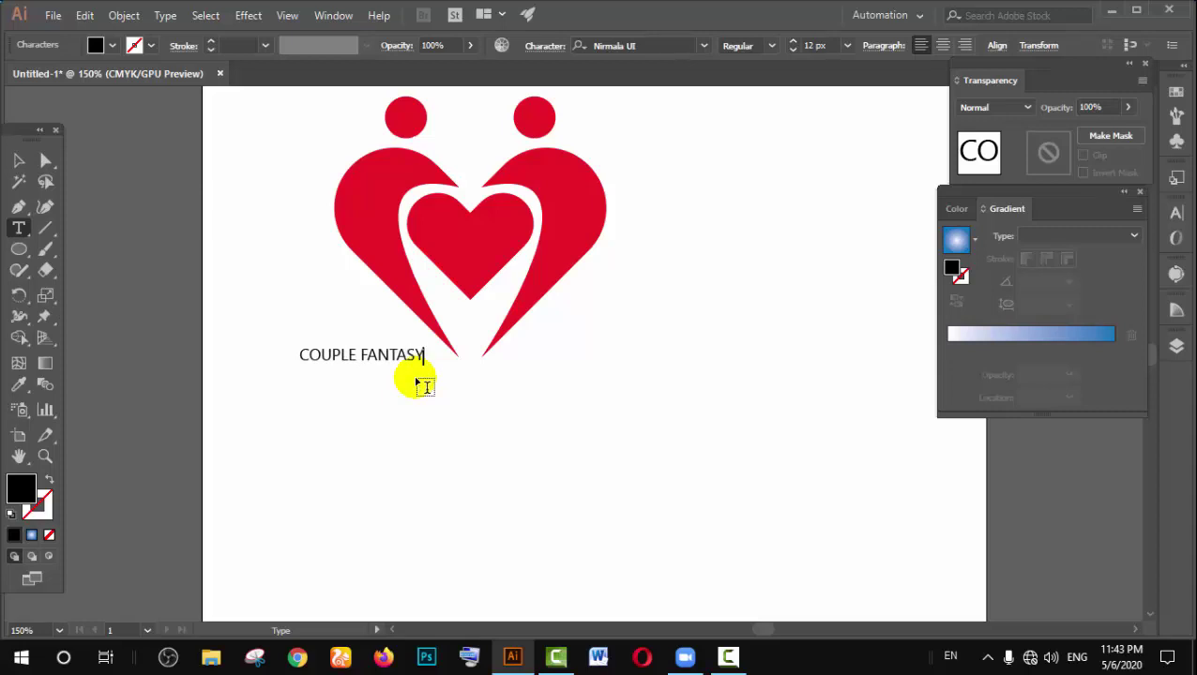
Step: Scale up the COUPLE FANTASY text and move it left under the heart
left_click(18, 161)
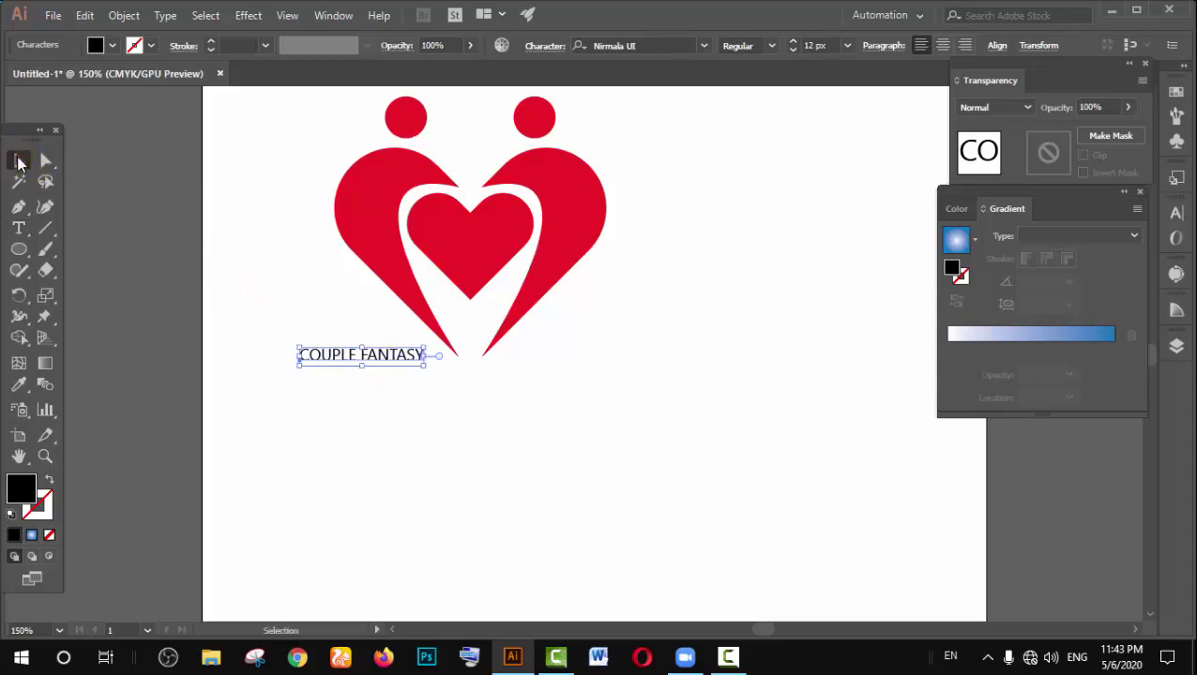
left_click_drag(425, 364, 736, 455)
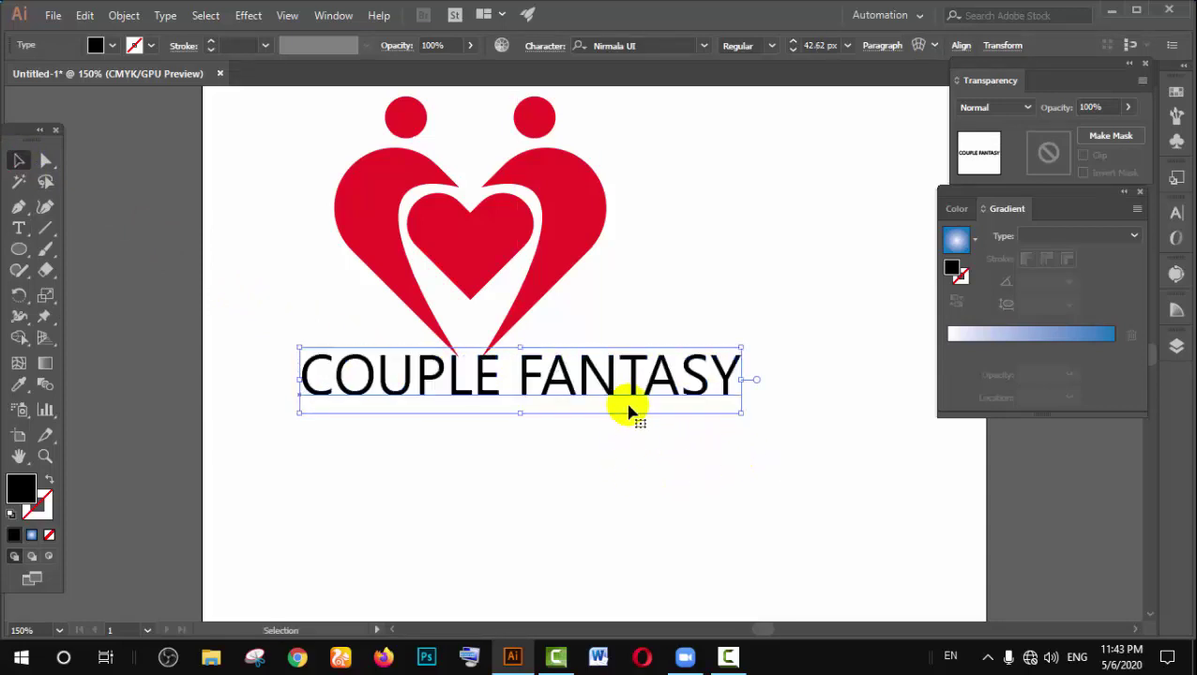
mouse_move(609, 382)
left_mouse_down()
mouse_move(579, 382)
mouse_move(587, 406)
left_mouse_up()
scroll(622, 422, "up", 1)
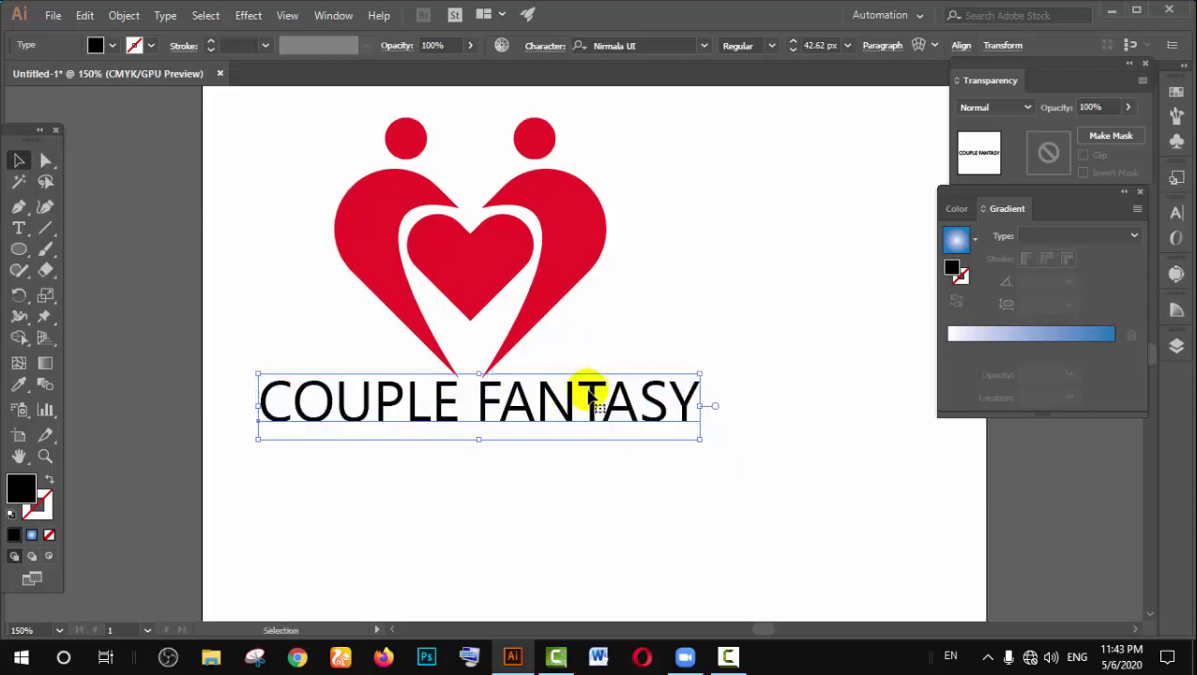
Step: Set the title font to Millionaire DEMO Regular and enlarge it to about 57.5 px
left_click(674, 45)
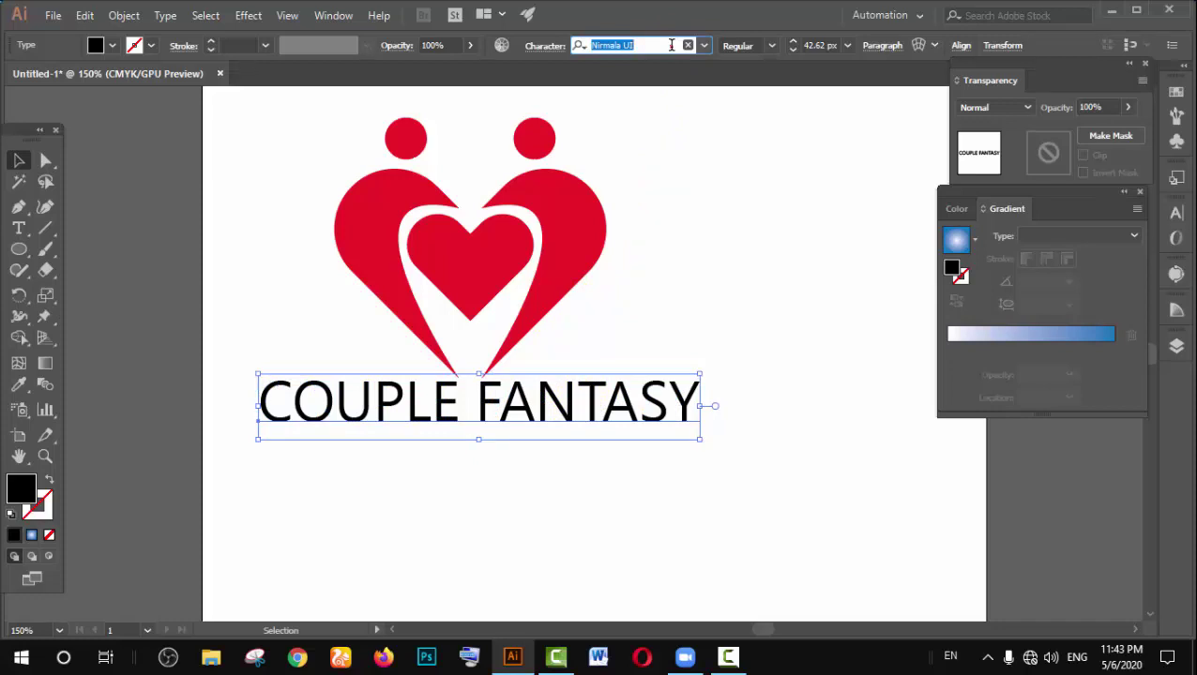
type("Leelawadee")
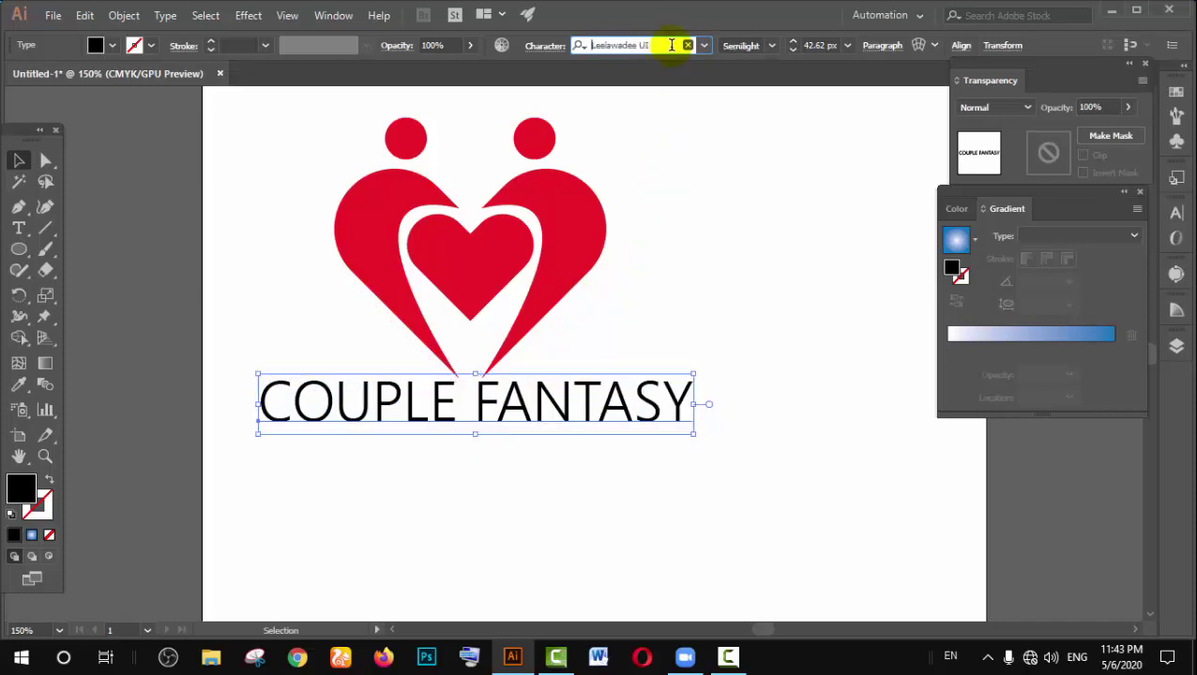
type("My")
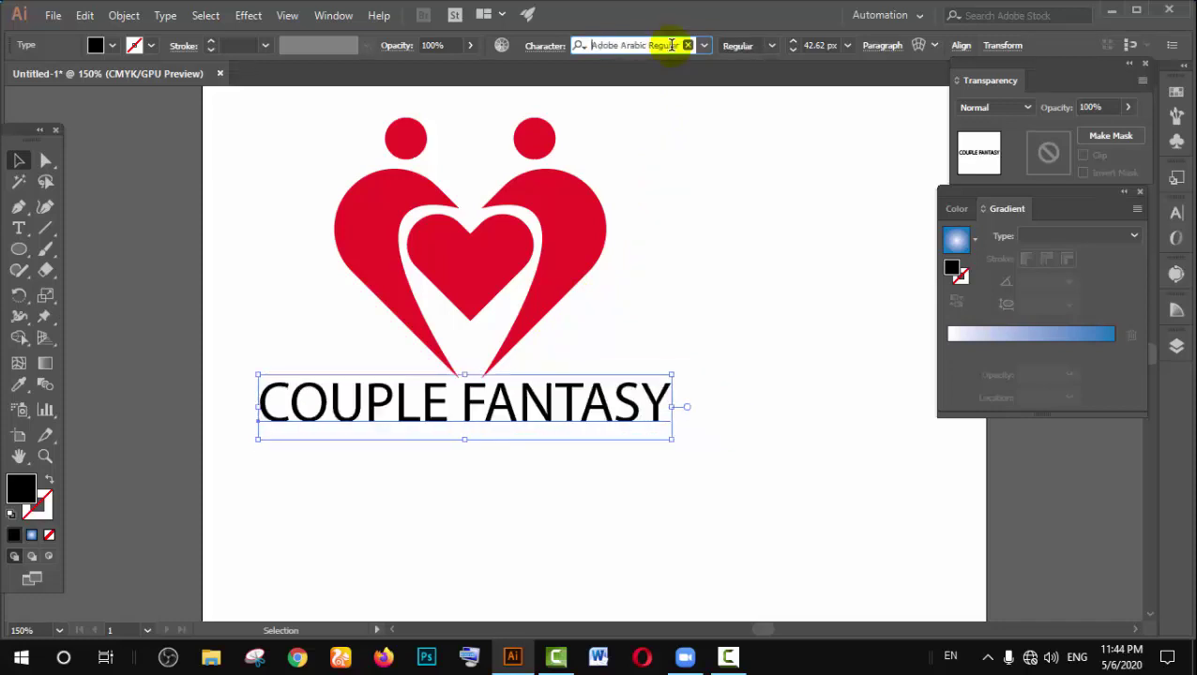
type("TIMo")
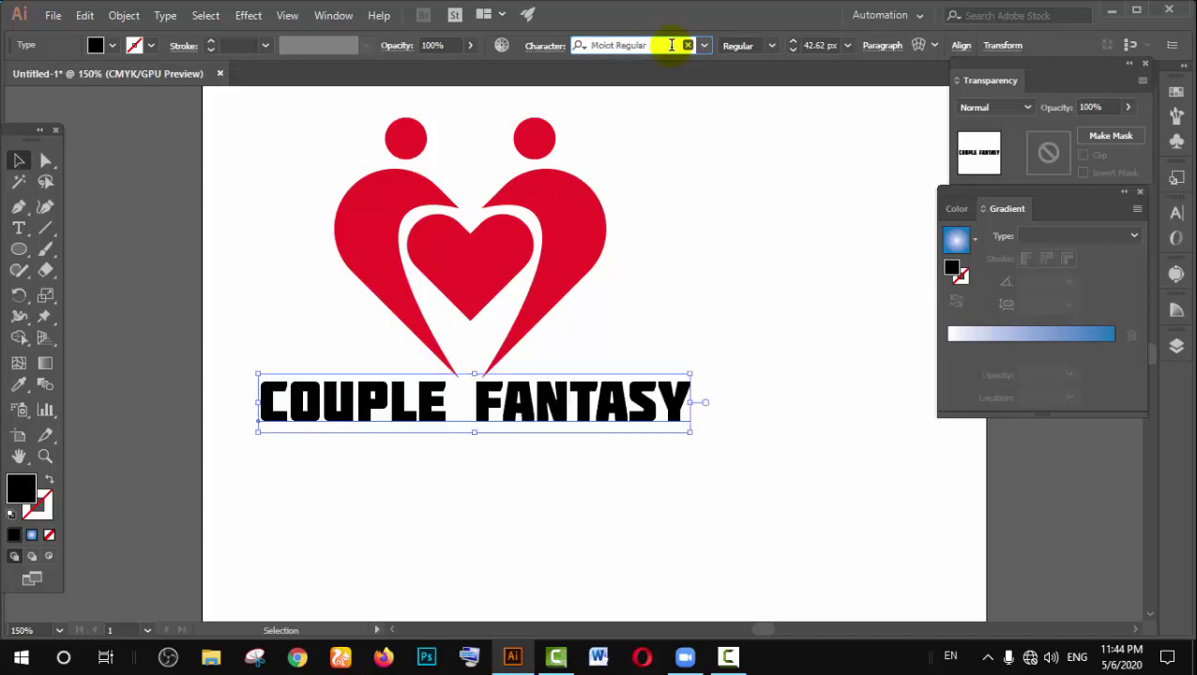
type("n")
key("BackSpace")
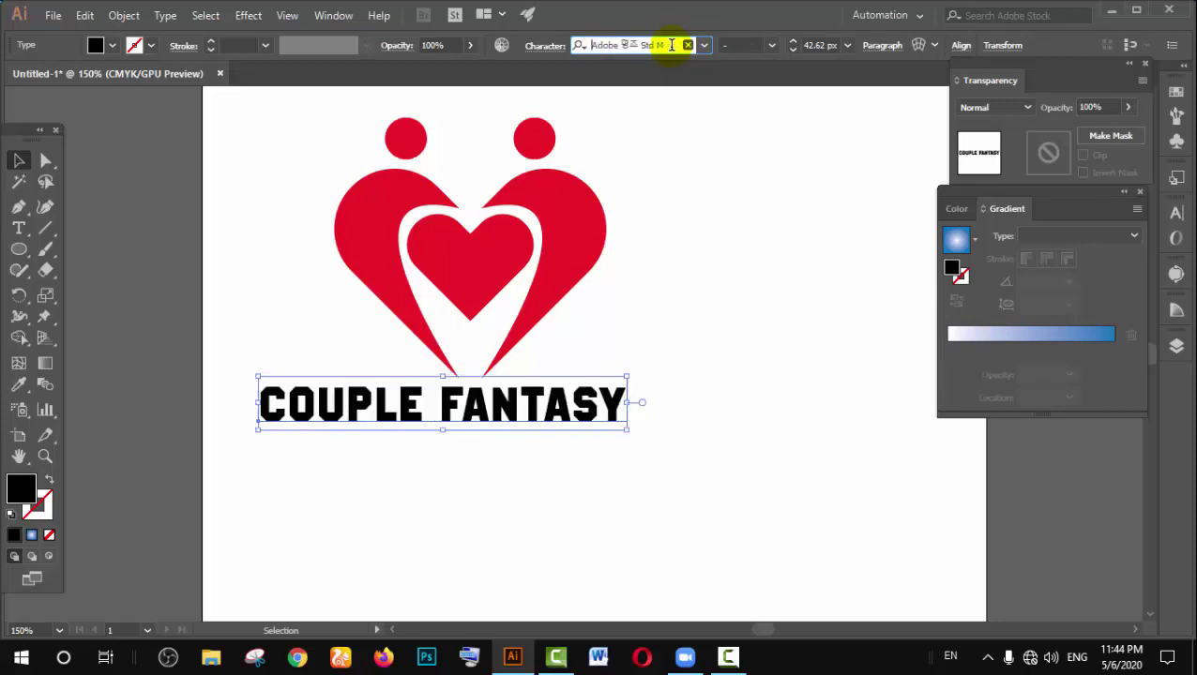
key("Down")
scroll(670, 45, "down", 1)
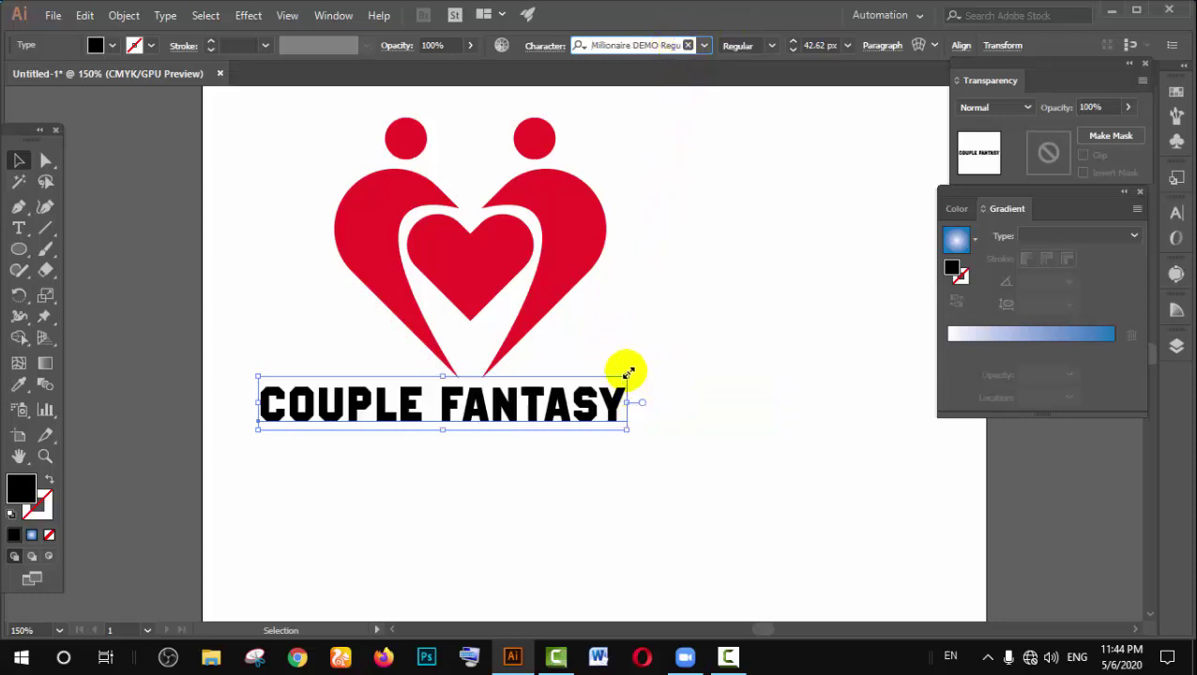
left_click_drag(630, 374, 714, 335)
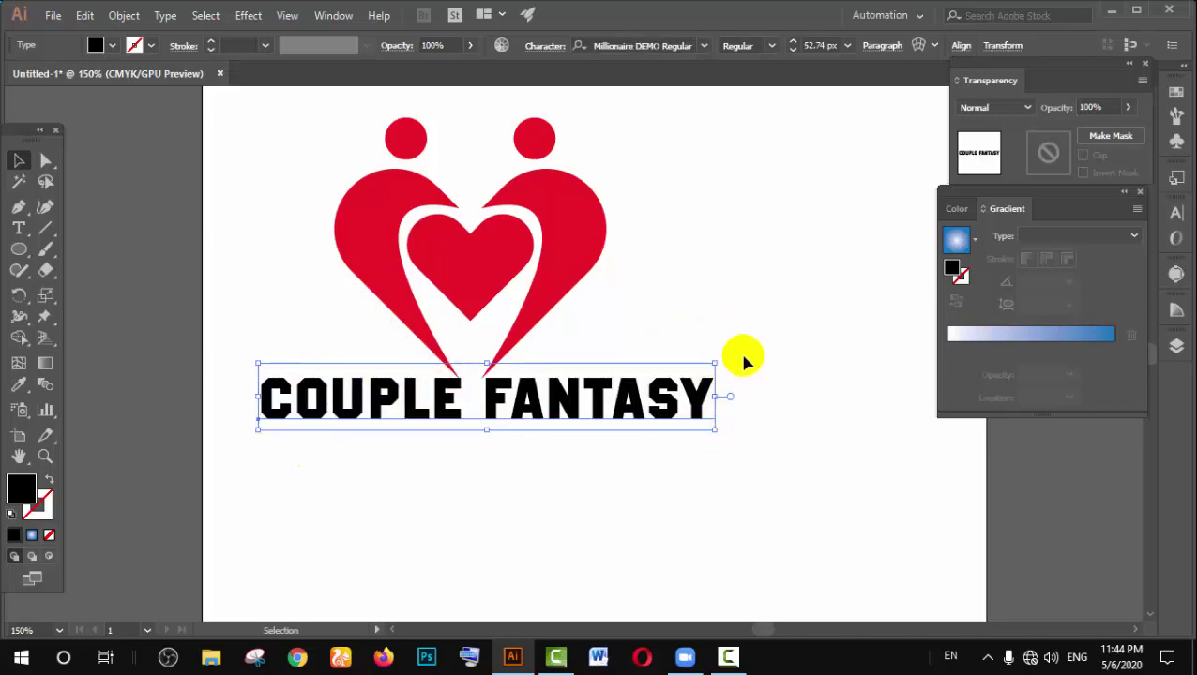
left_click_drag(715, 363, 758, 348)
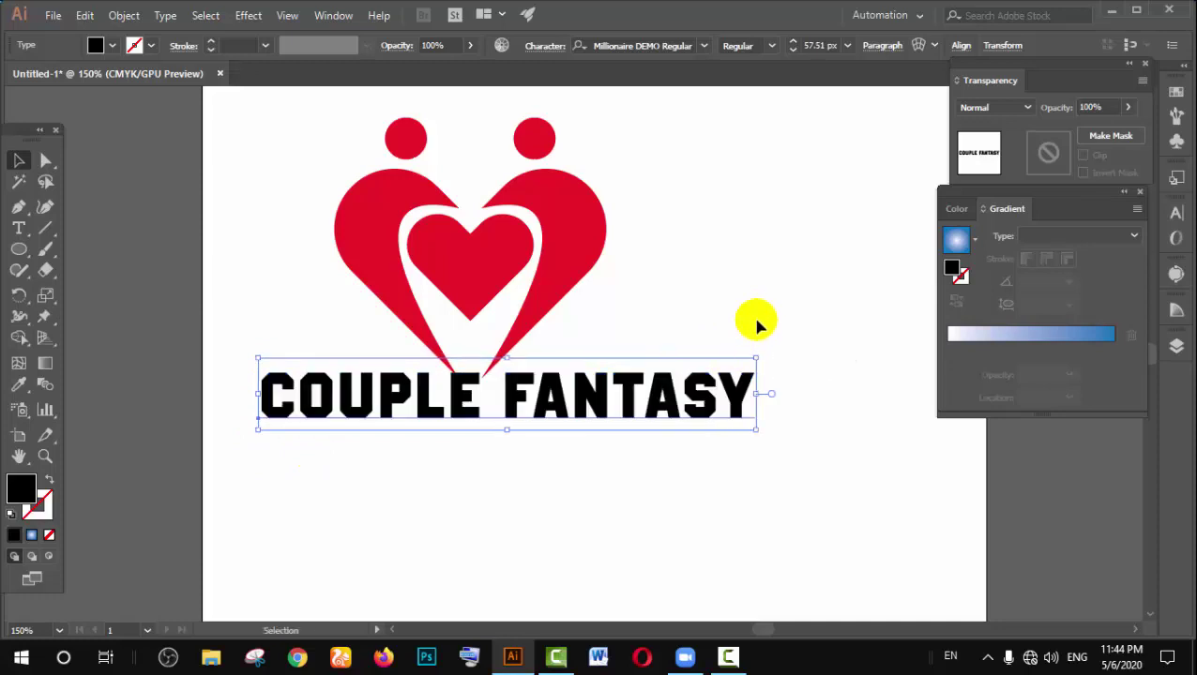
left_click(762, 324)
scroll(625, 383, "down", 1)
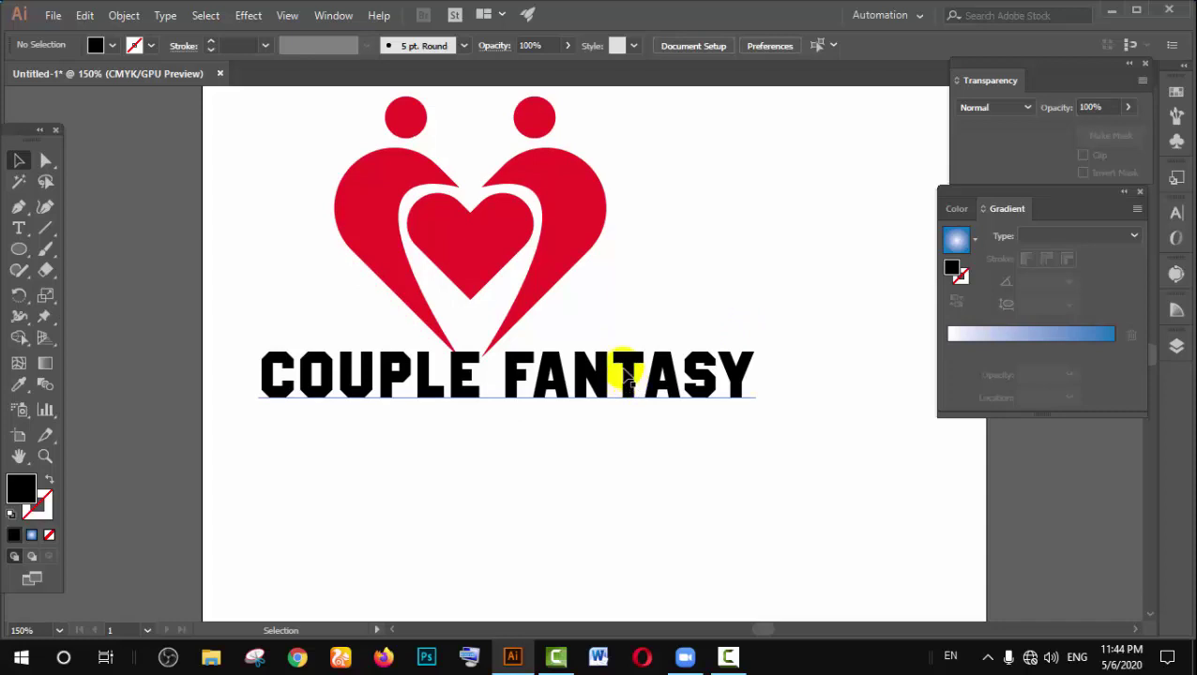
Step: Select the heart figures and title together and apply Horizontal Align Center
left_click(514, 240)
mouse_move(705, 170)
left_mouse_down()
mouse_move(563, 250)
mouse_move(259, 249)
left_mouse_up()
left_click_drag(755, 129, 236, 277)
key("a")
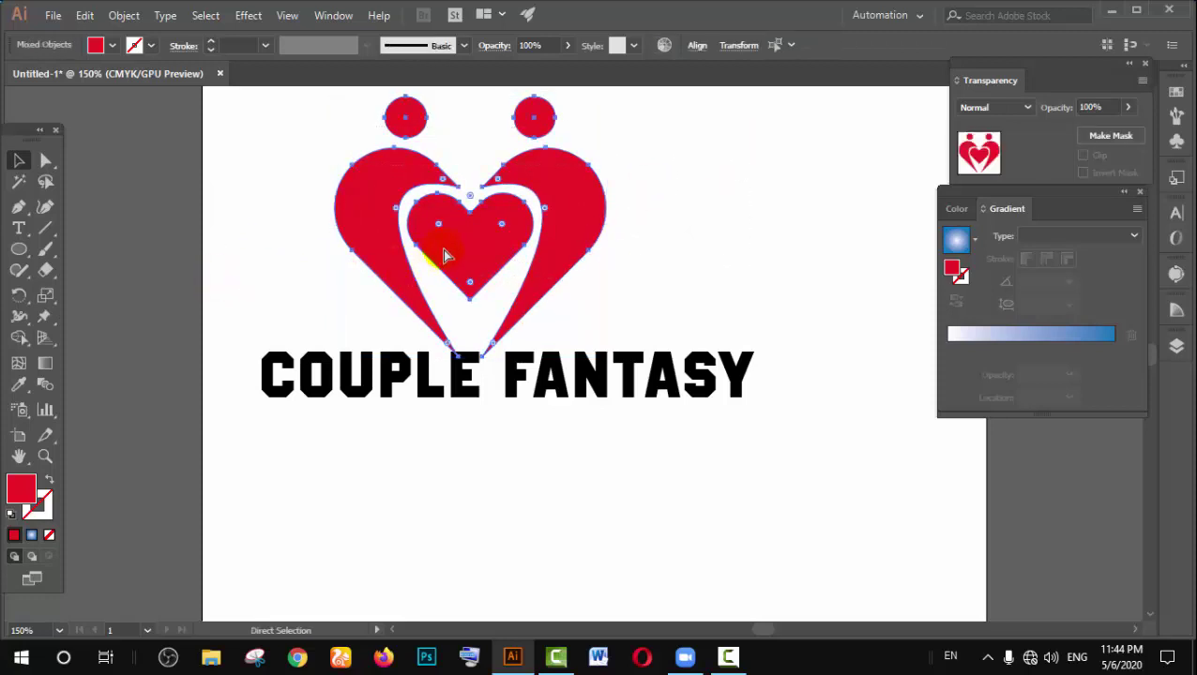
left_click(716, 227)
key("v")
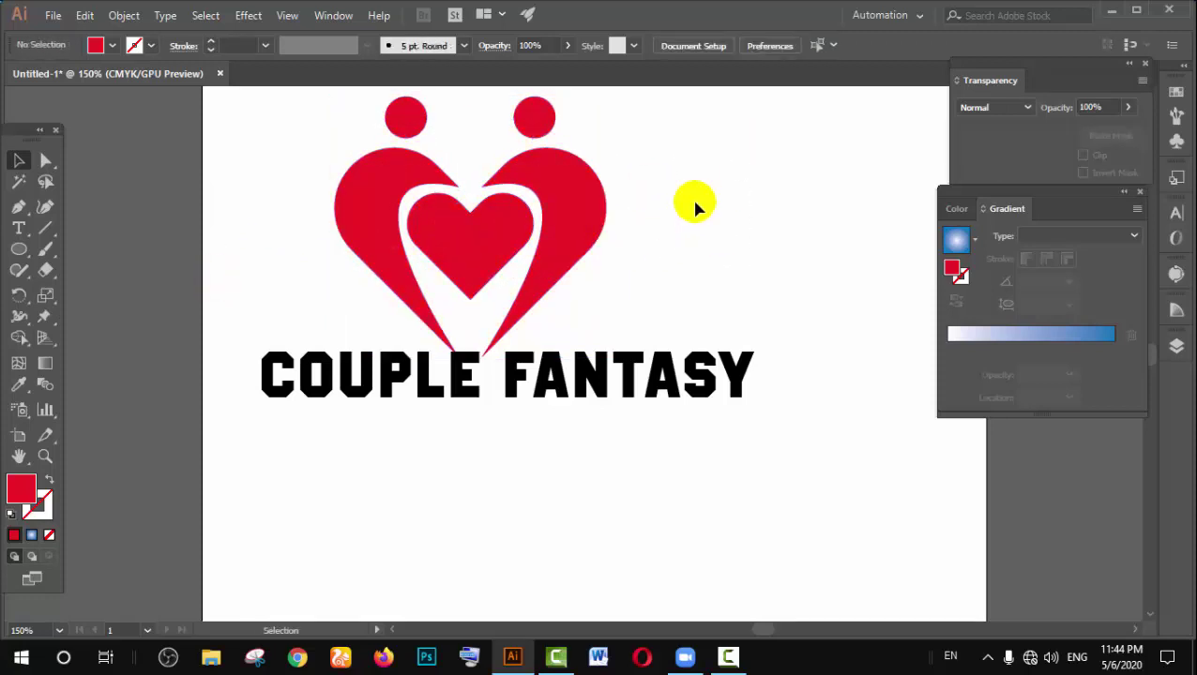
left_click_drag(552, 334, 472, 467)
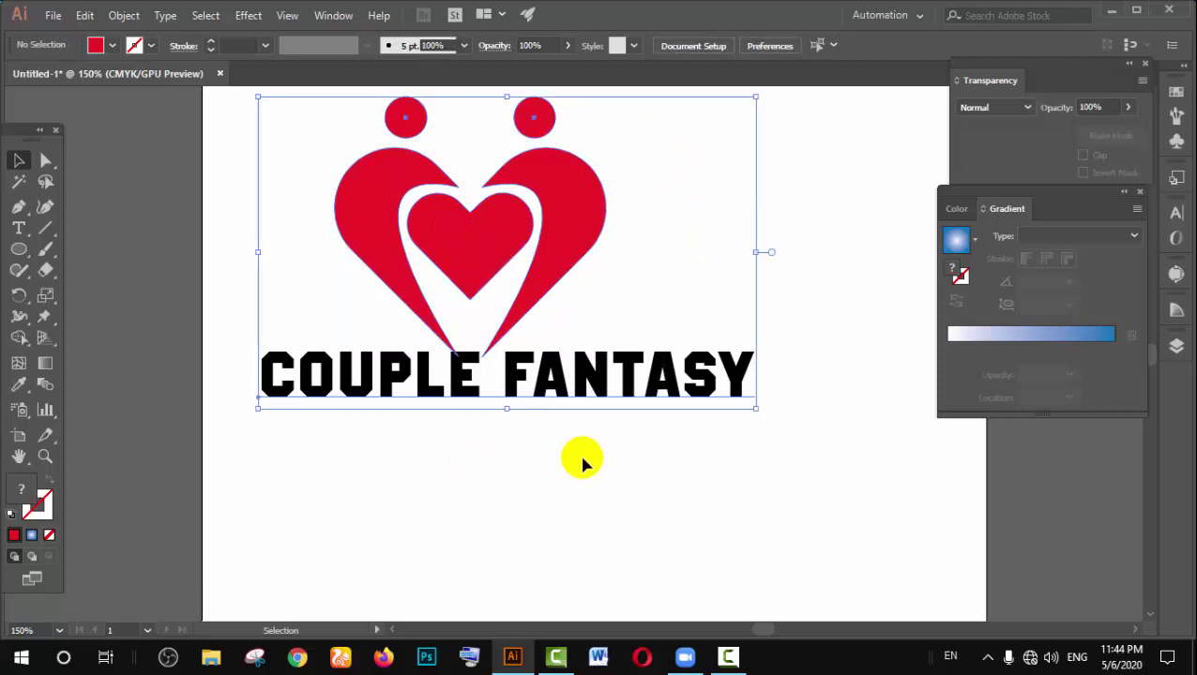
left_click(590, 448)
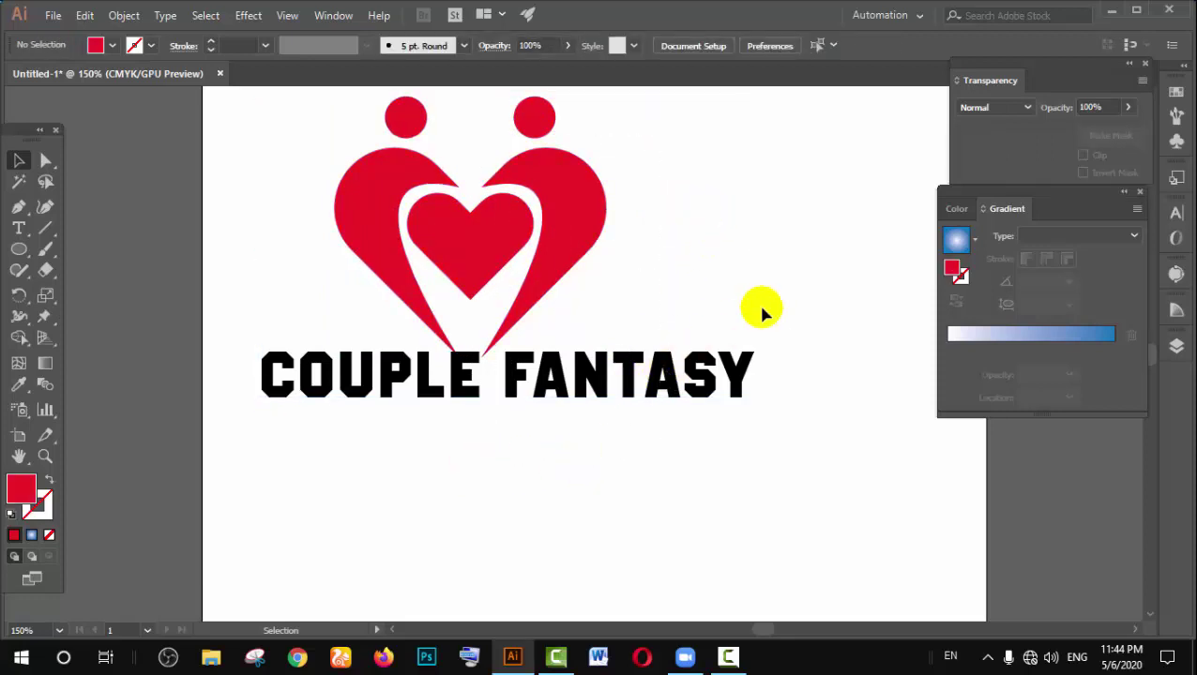
left_click_drag(577, 390, 440, 253)
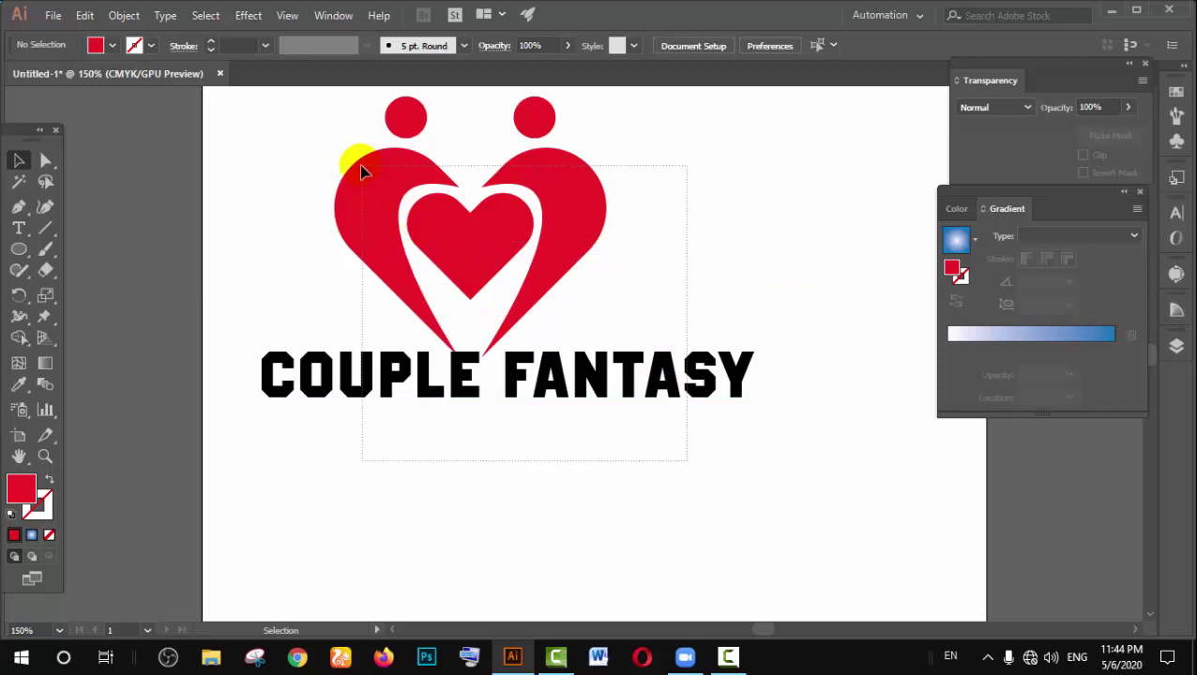
left_click_drag(361, 169, 389, 212)
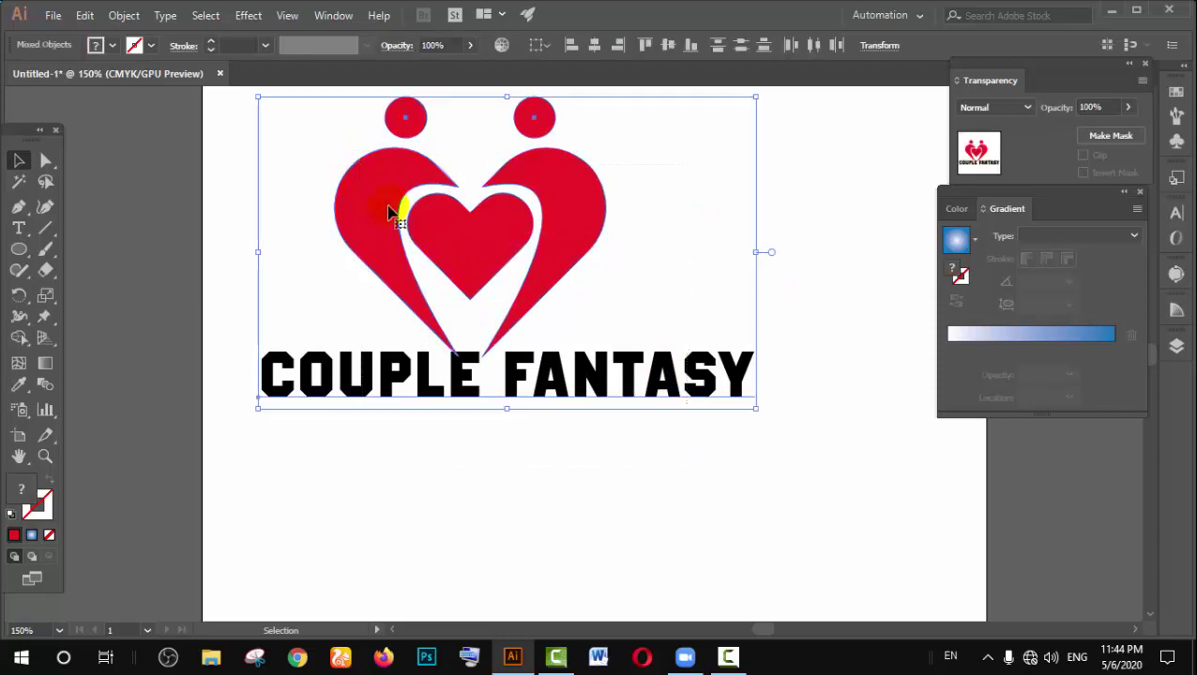
left_click(593, 47)
left_click(642, 286)
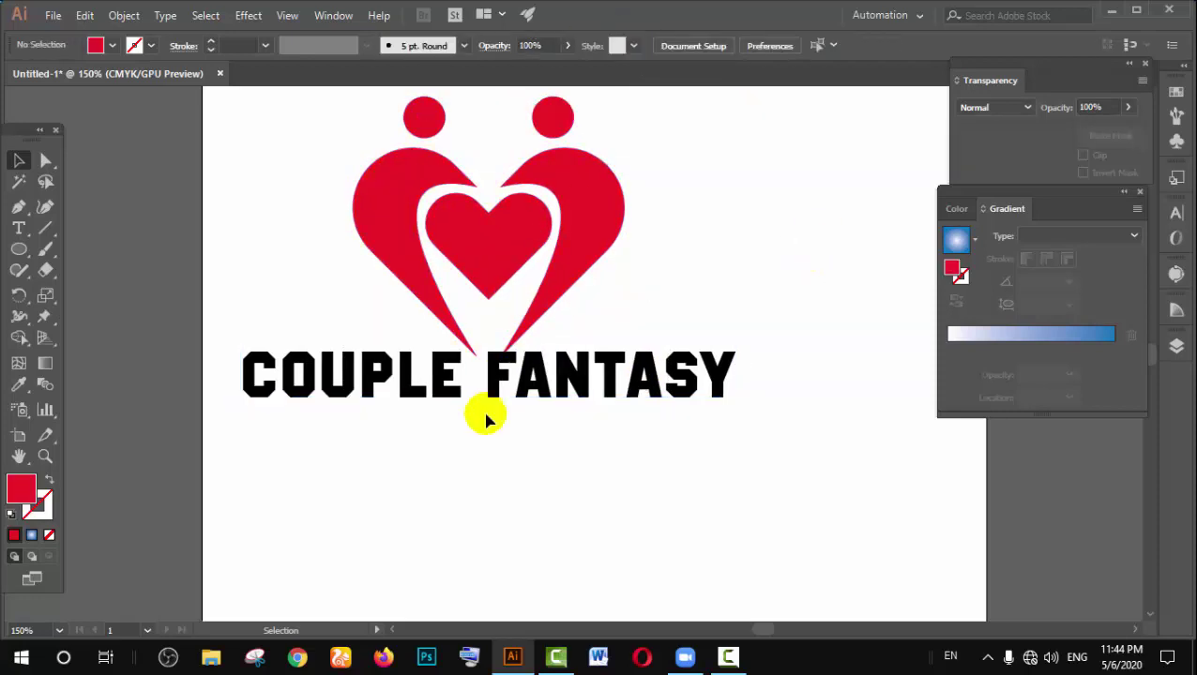
Step: Lower the COUPLE FANTASY title slightly with a drag and two Down-arrow nudges
left_click(544, 382)
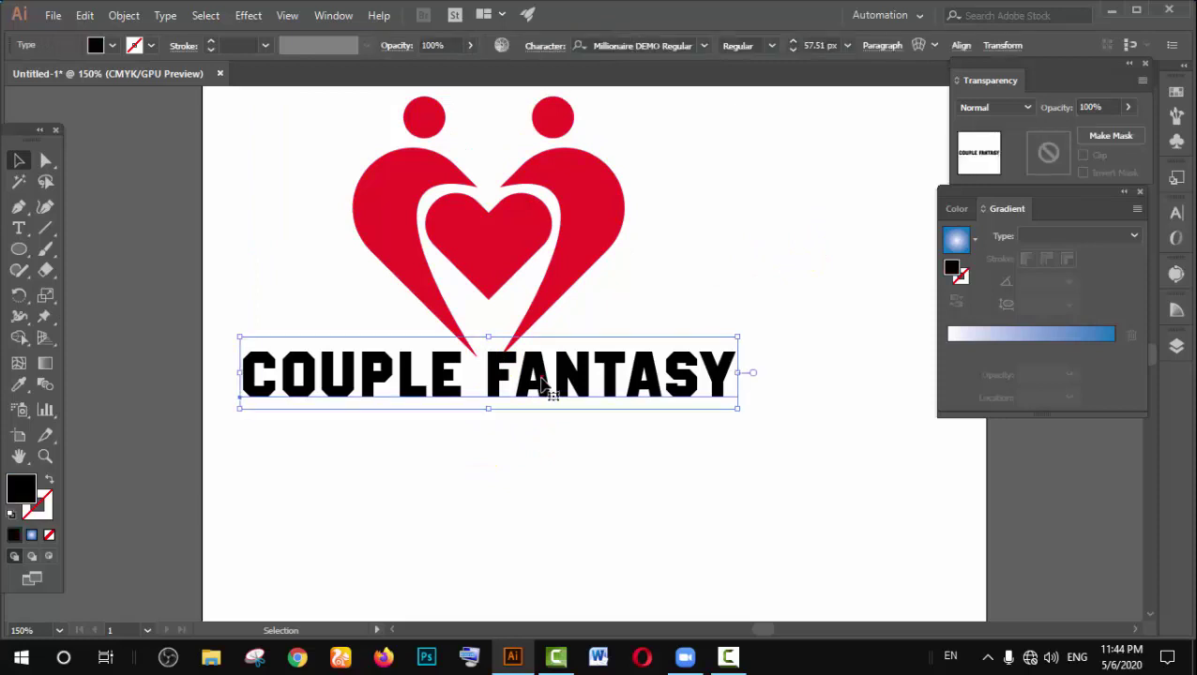
left_click_drag(541, 381, 542, 393)
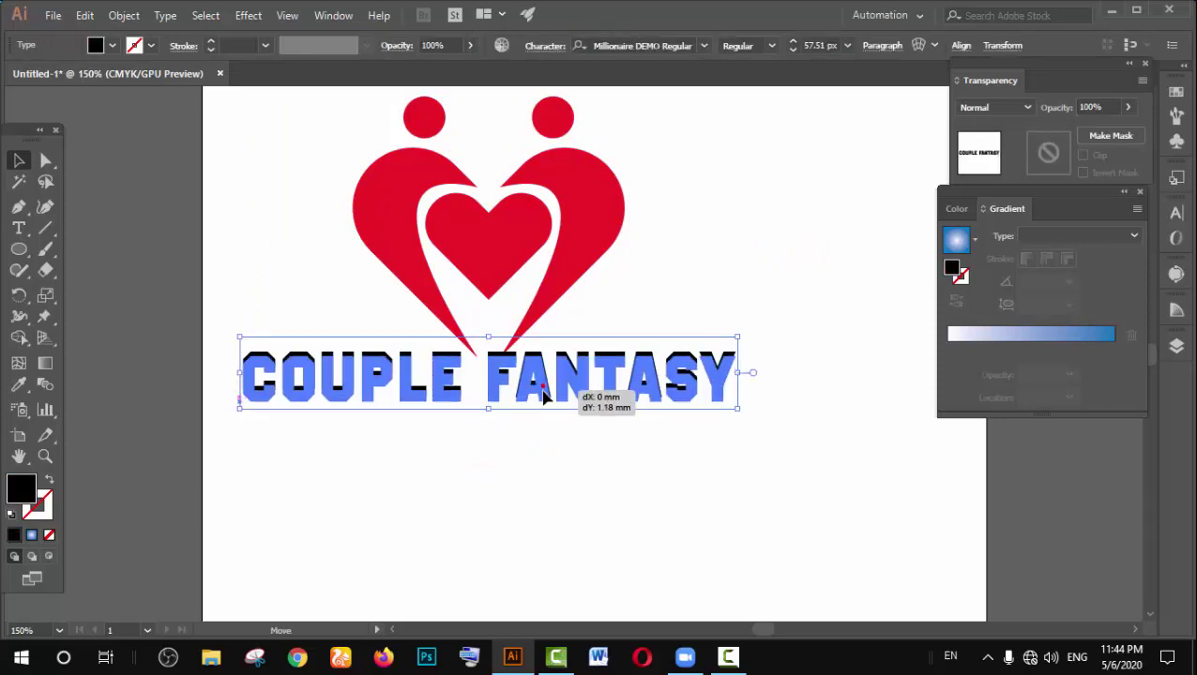
key("Down")
key("Down")
key("Down")
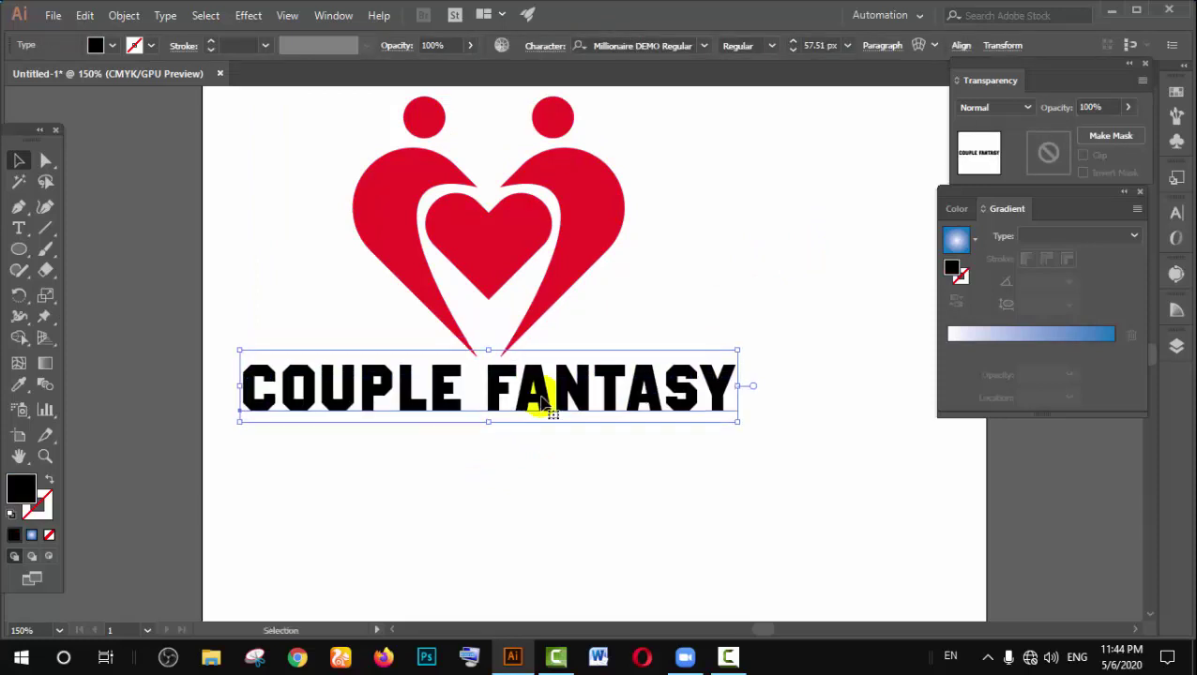
key("Down")
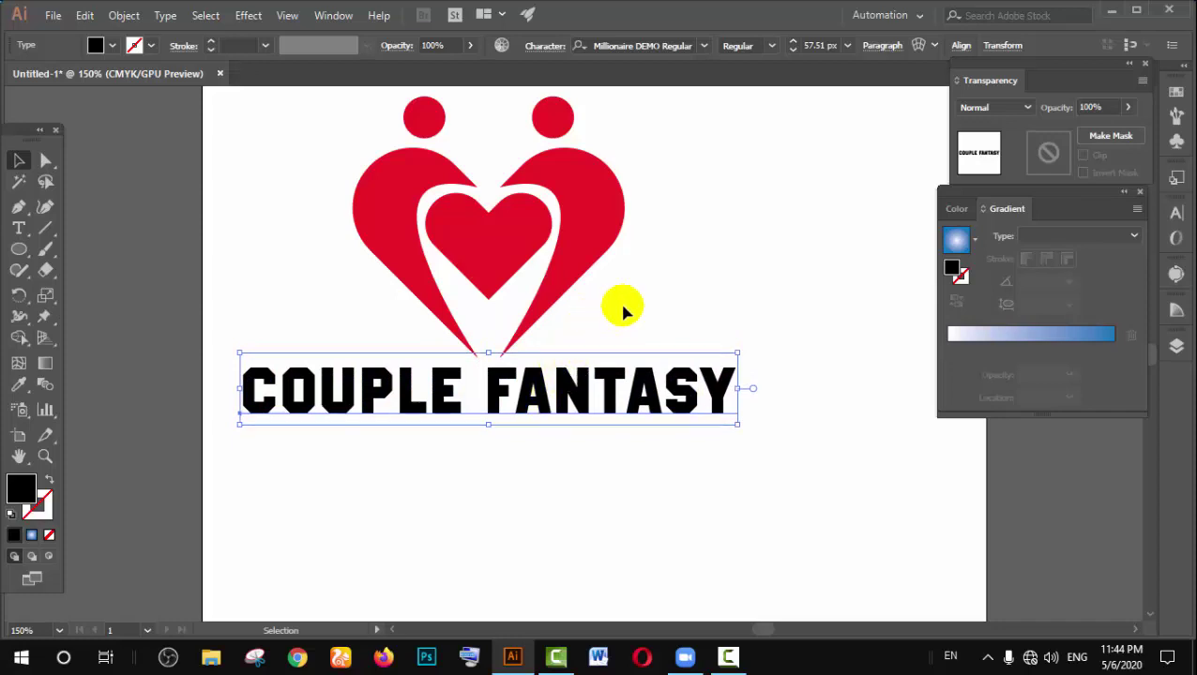
left_click(636, 304)
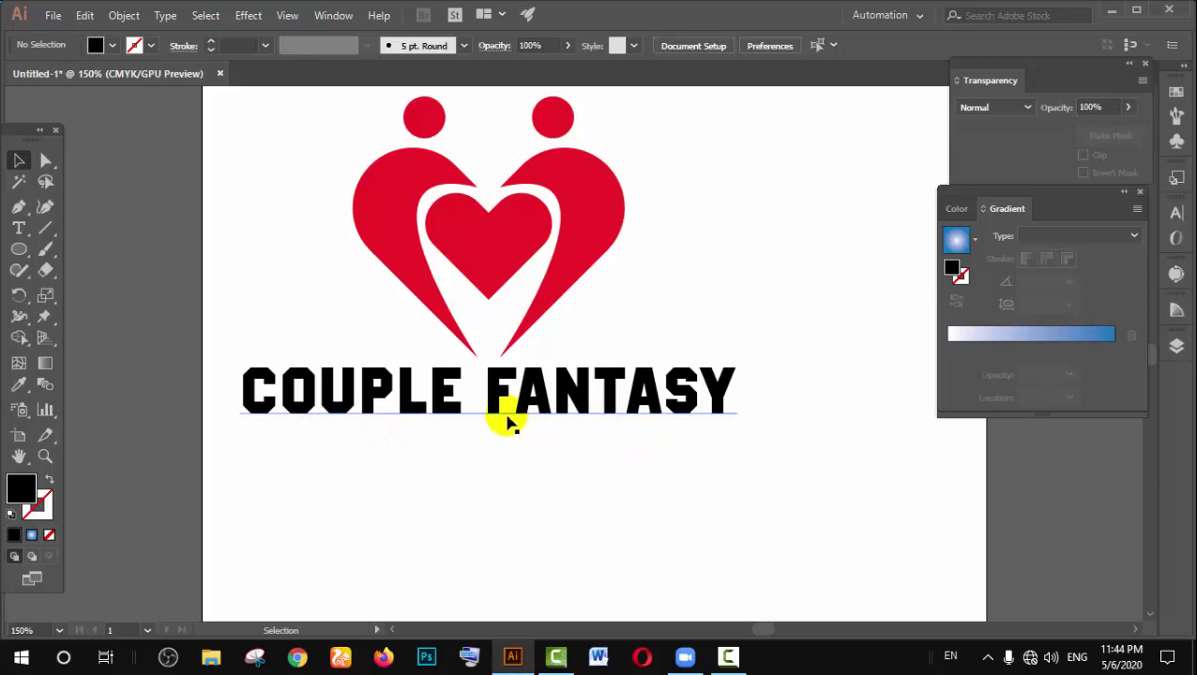
scroll(469, 416, "down", 1)
key("backslash")
left_click_drag(444, 382, 444, 400)
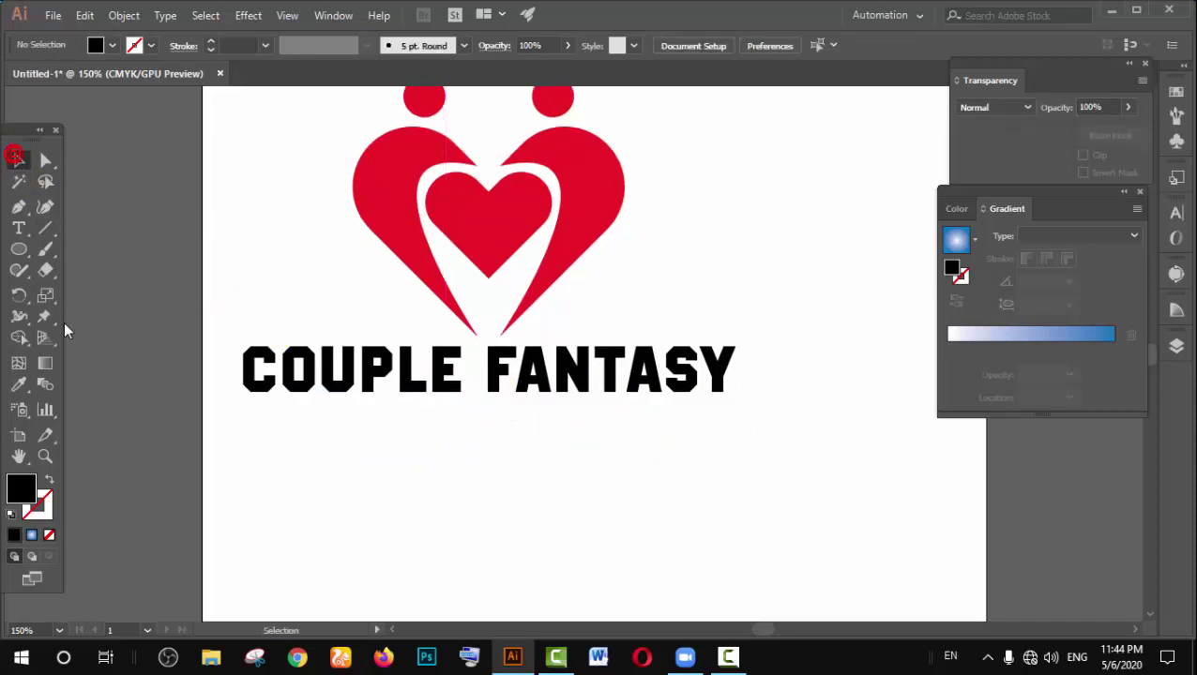
Step: Create a text line below the title and type the tagline 'WISHING YOU HAPPY COUPLE'
left_click(19, 230)
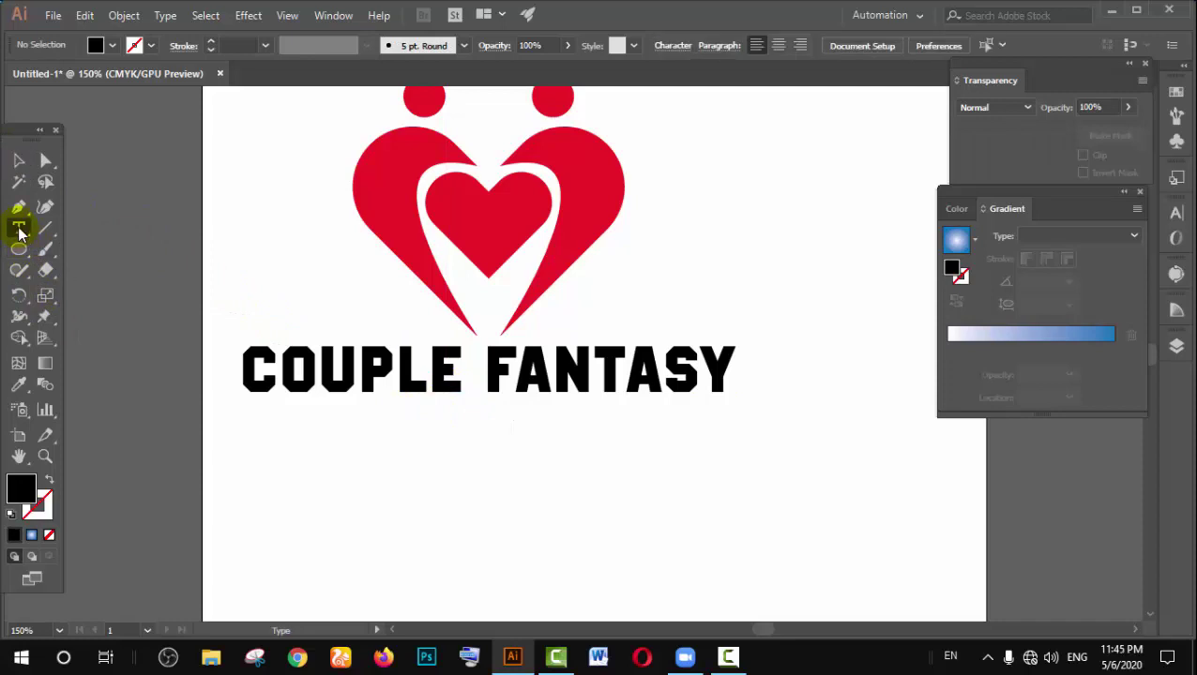
left_click(269, 454)
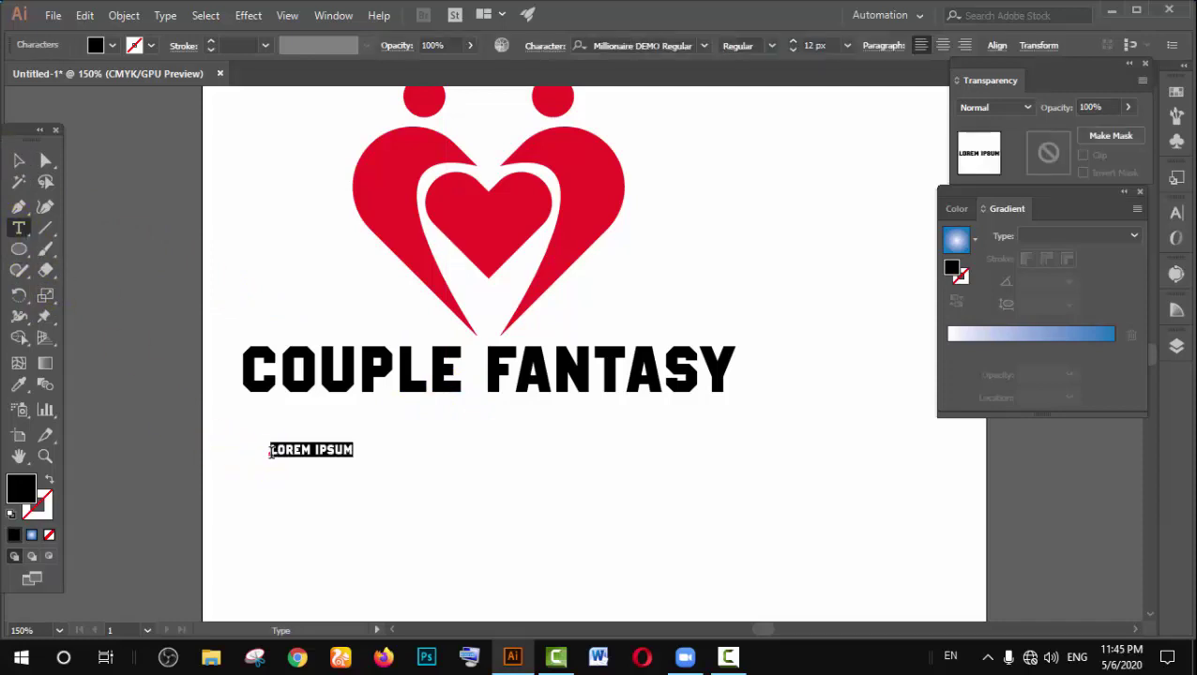
left_click(307, 447)
type("w")
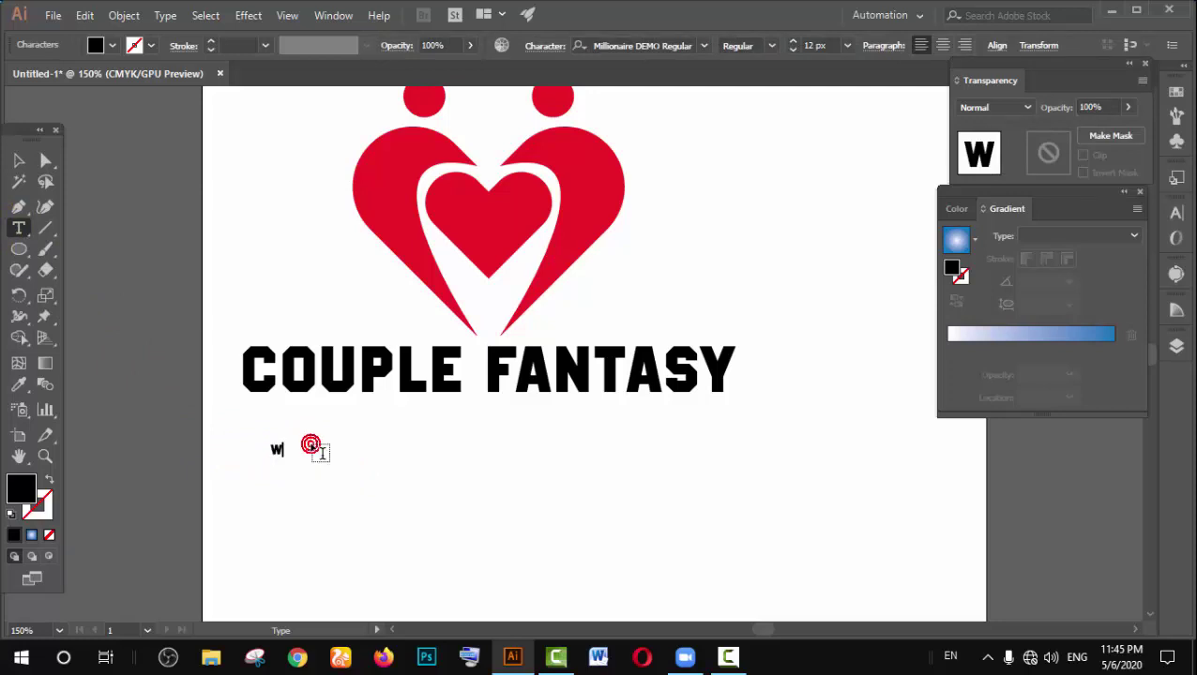
type("it")
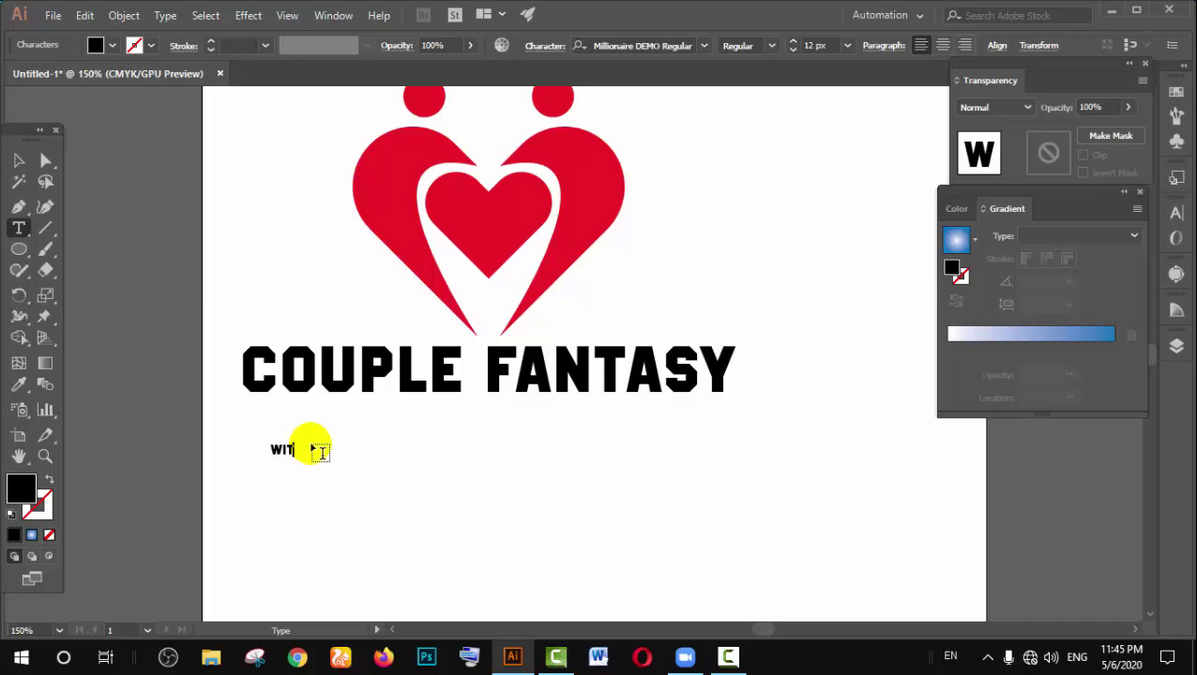
type("shing you happy couple")
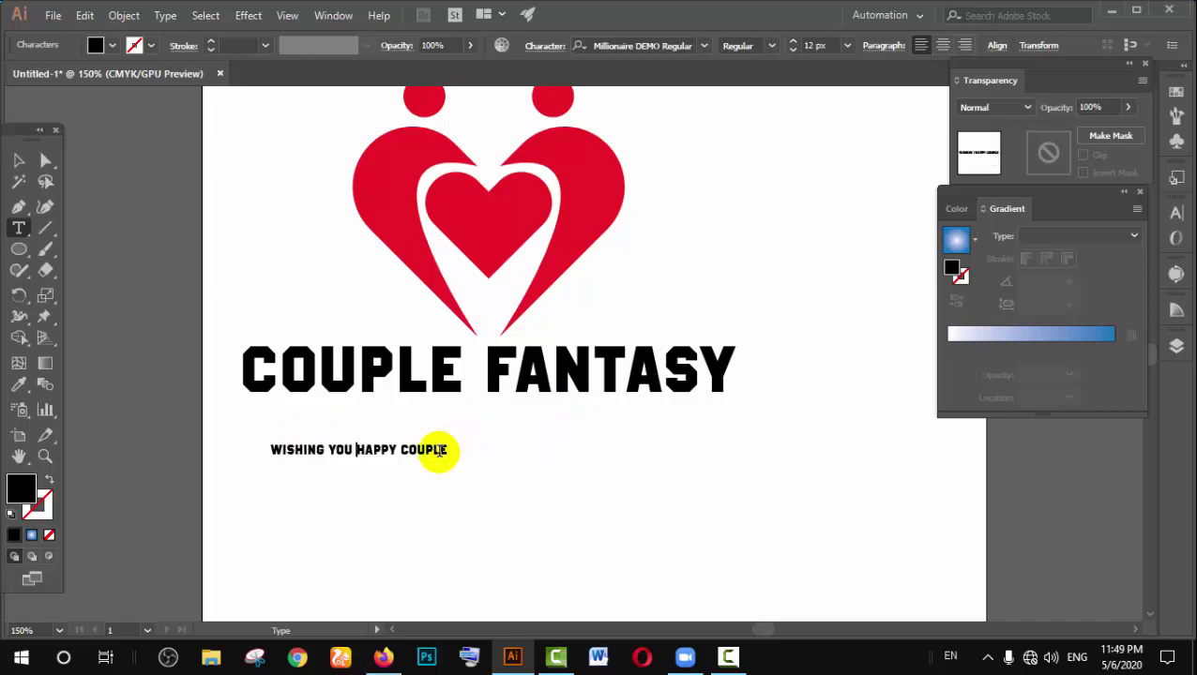
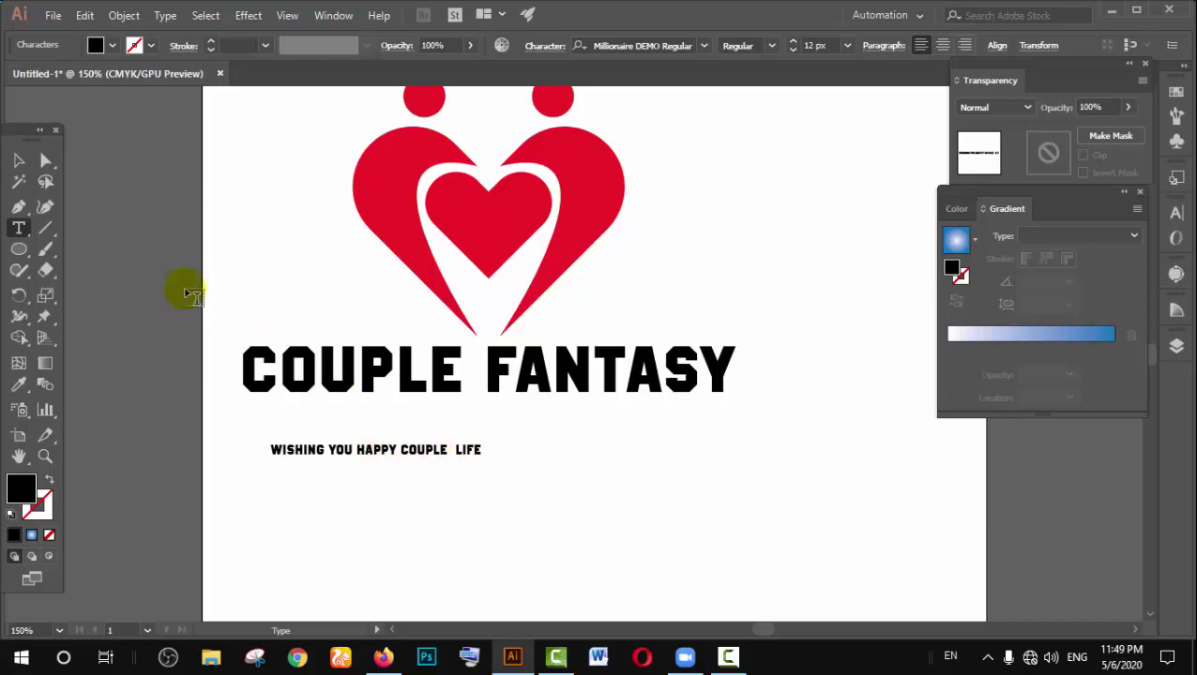
Step: Move the tagline up closer to the title and browse the available fonts
left_click(18, 161)
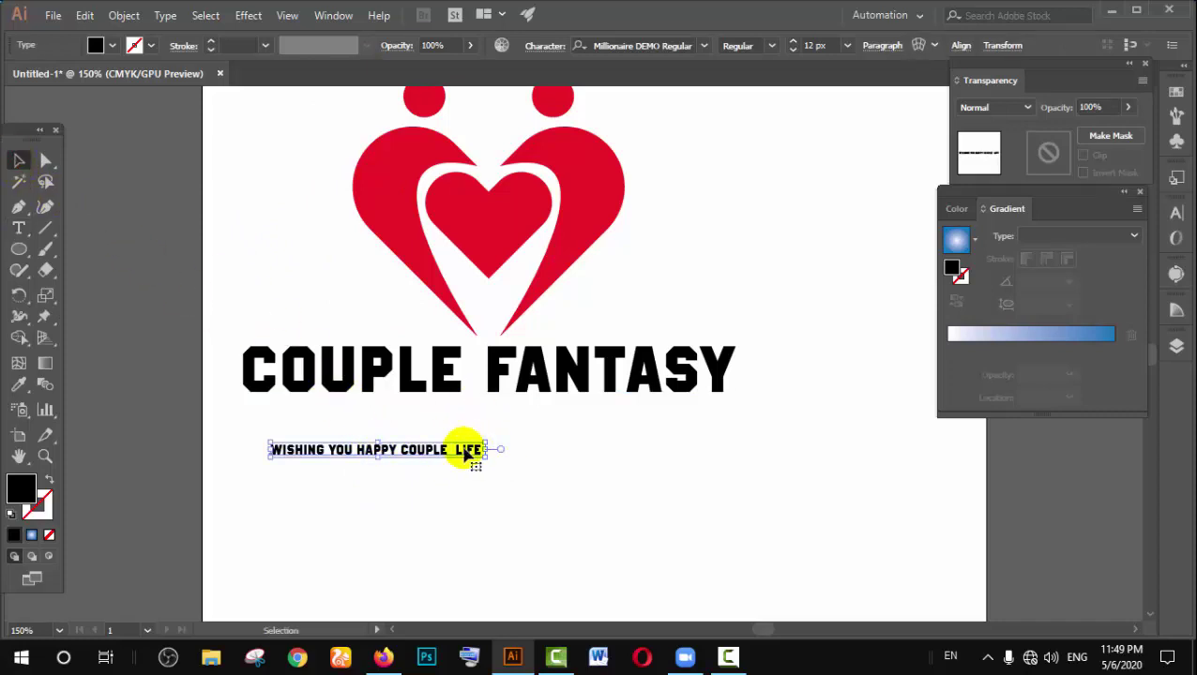
left_click_drag(466, 452, 476, 423)
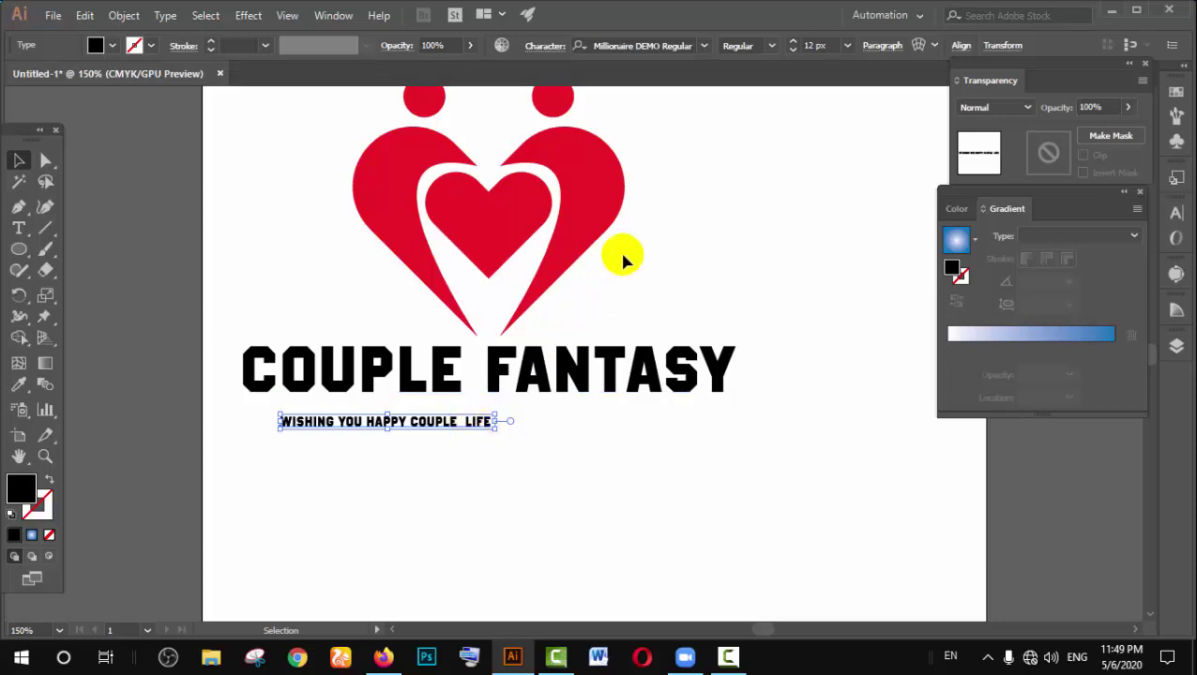
left_click(665, 46)
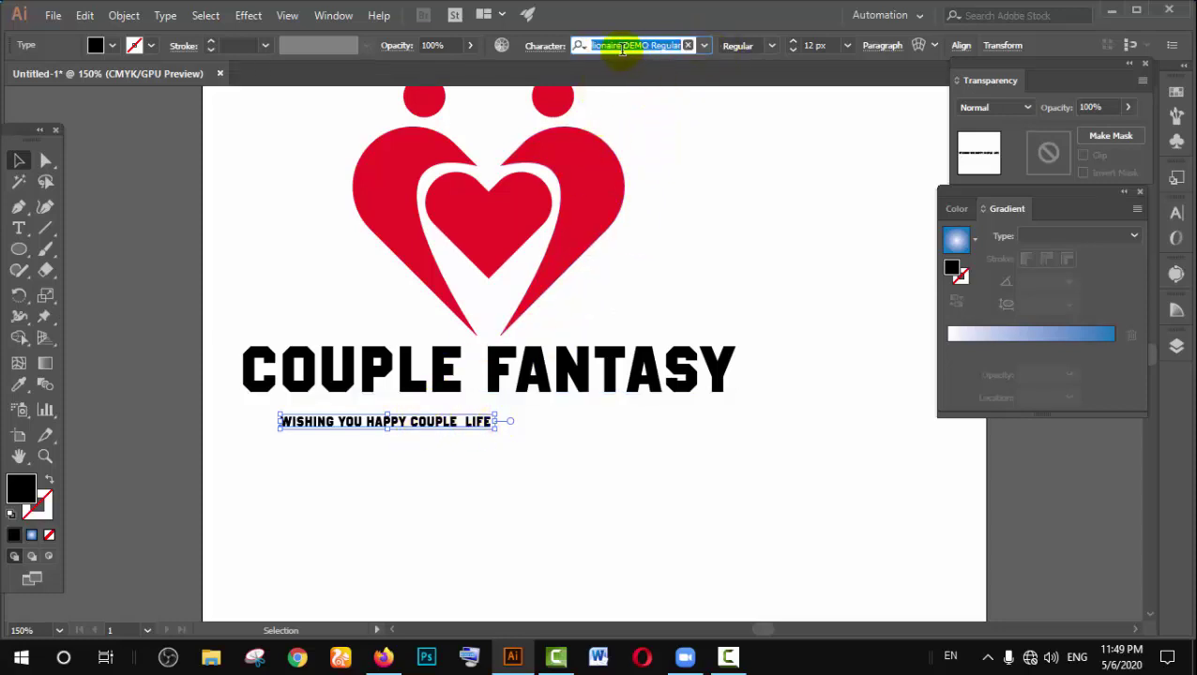
left_click(705, 47)
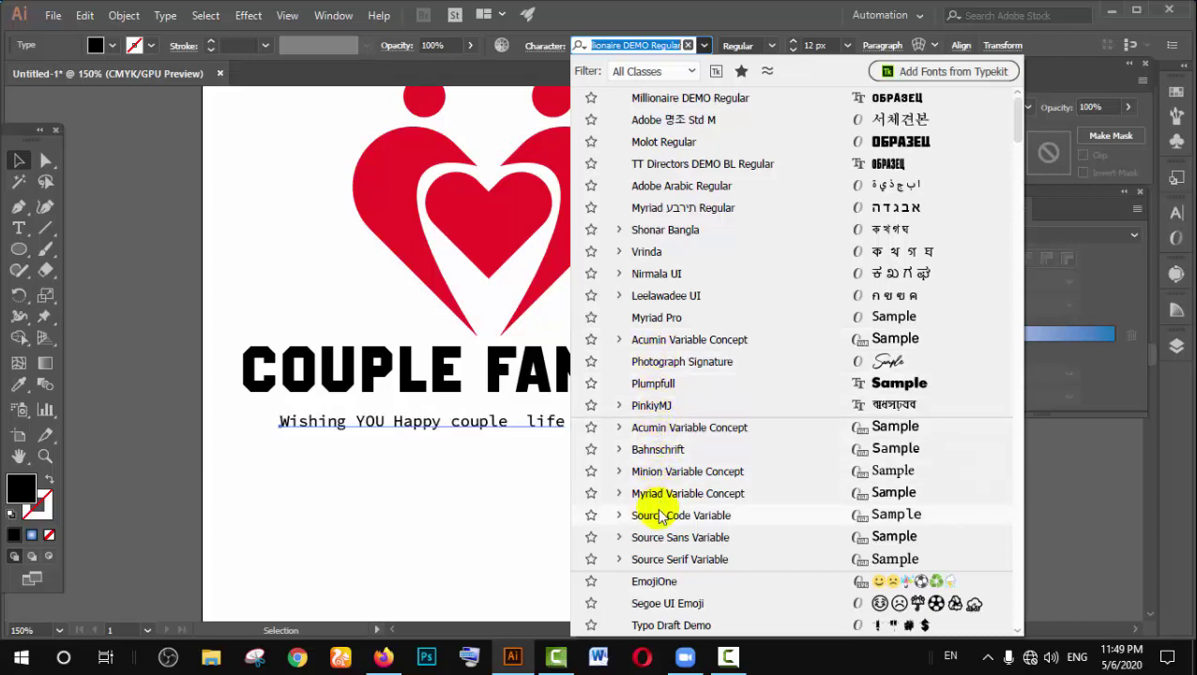
scroll(645, 516, "down", 7)
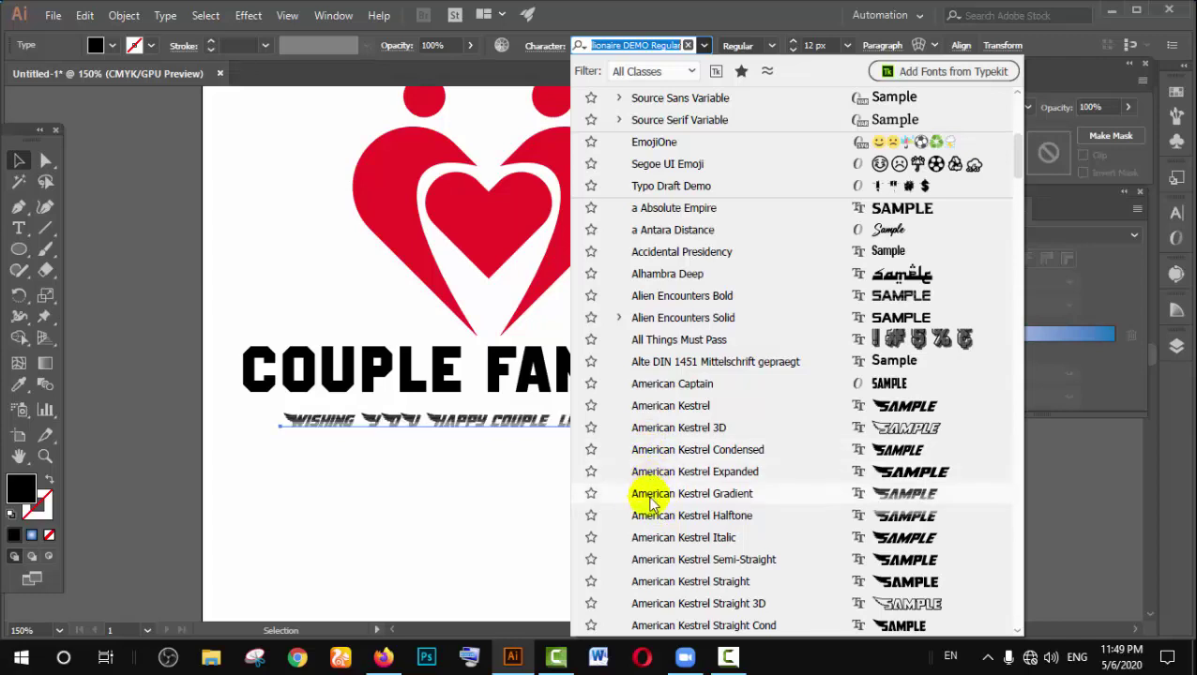
scroll(642, 339, "up", 7)
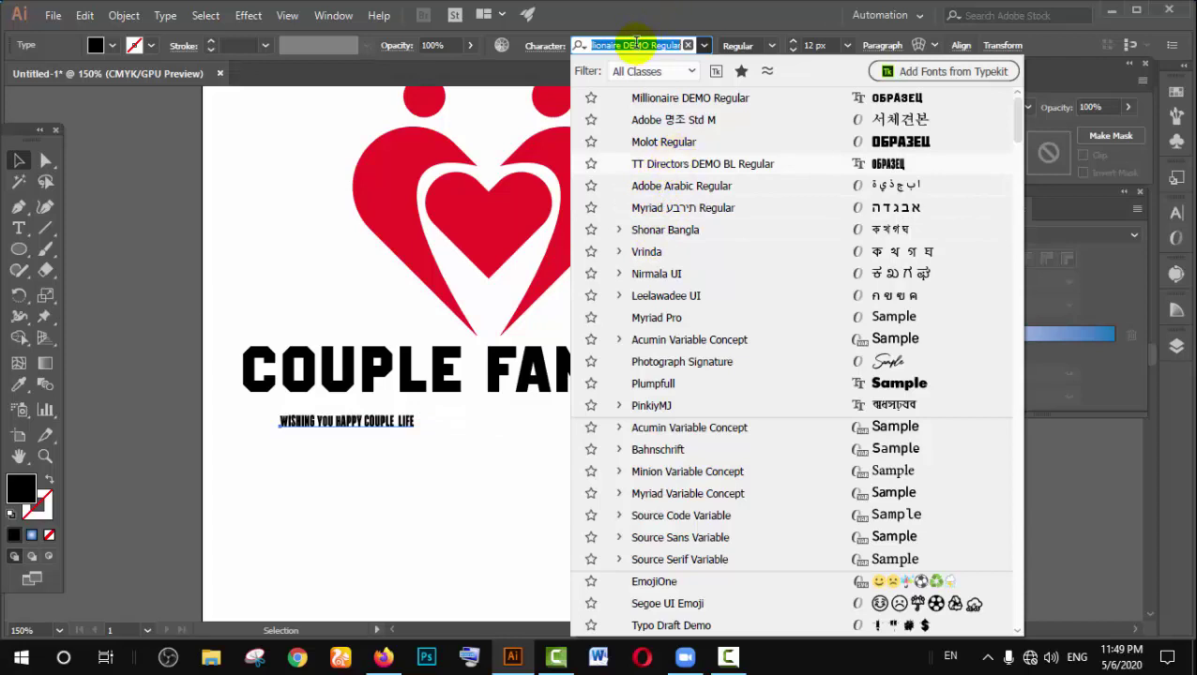
Step: Step through fonts on the tagline toward Adobe 宋体 Std L
left_click(636, 44)
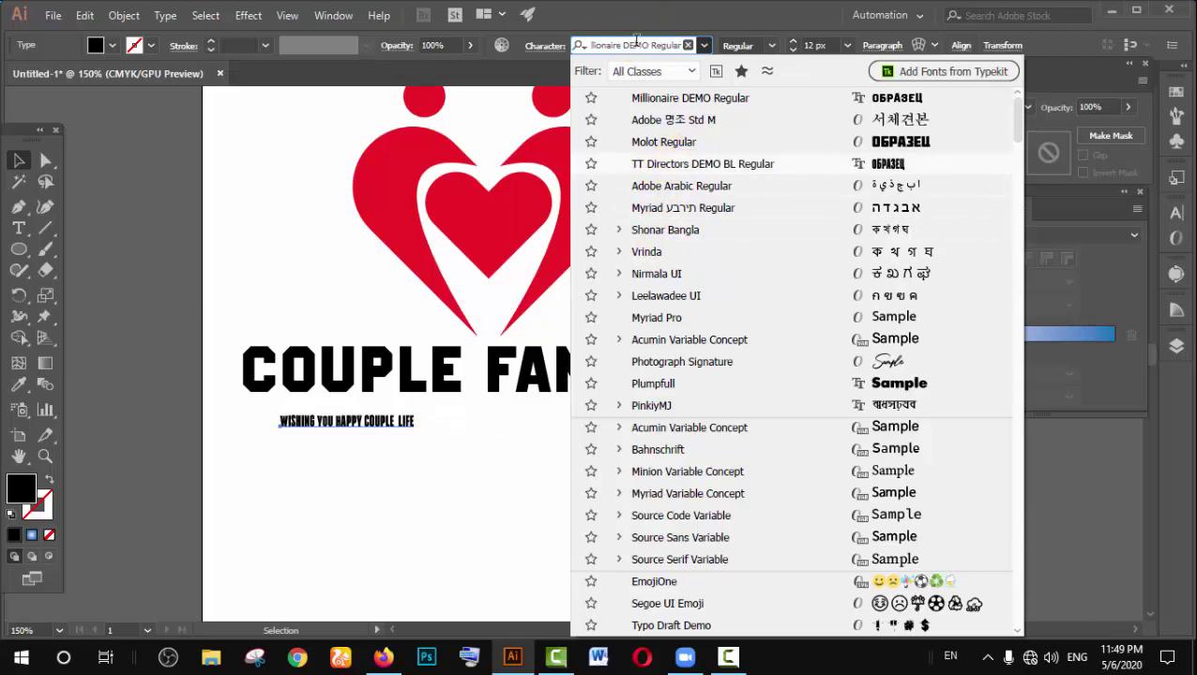
left_click(387, 187)
left_click(343, 421)
left_click(639, 44)
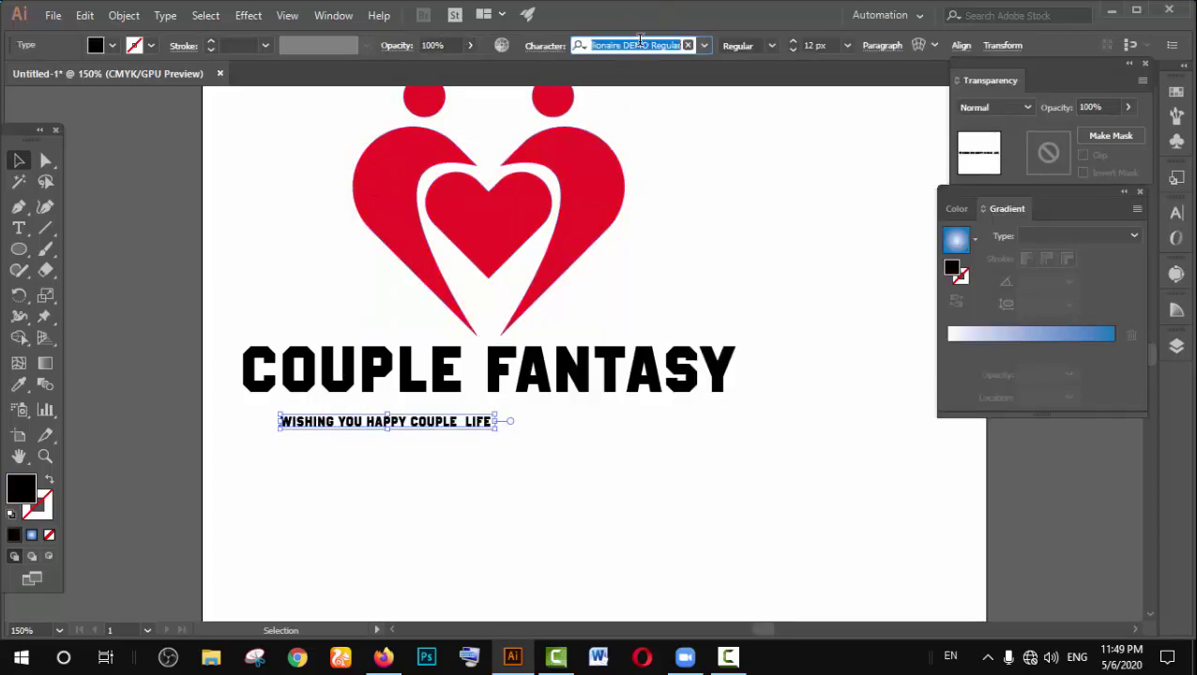
key("Down")
key("Down")
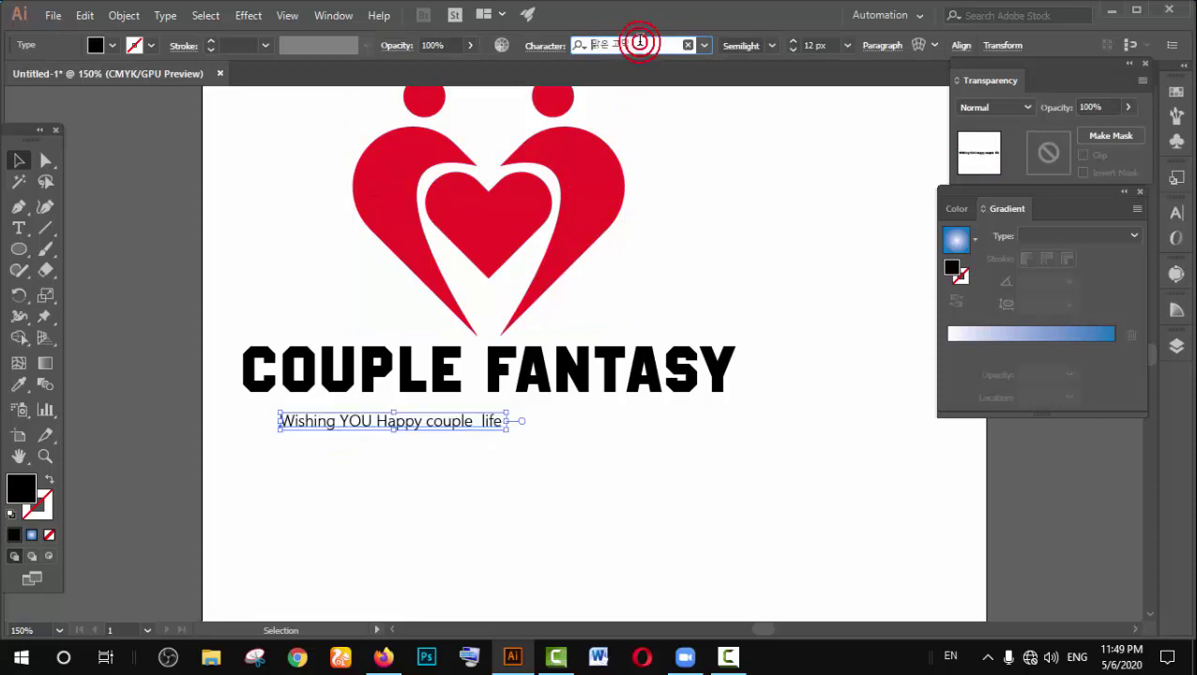
key("Down")
key("Down")
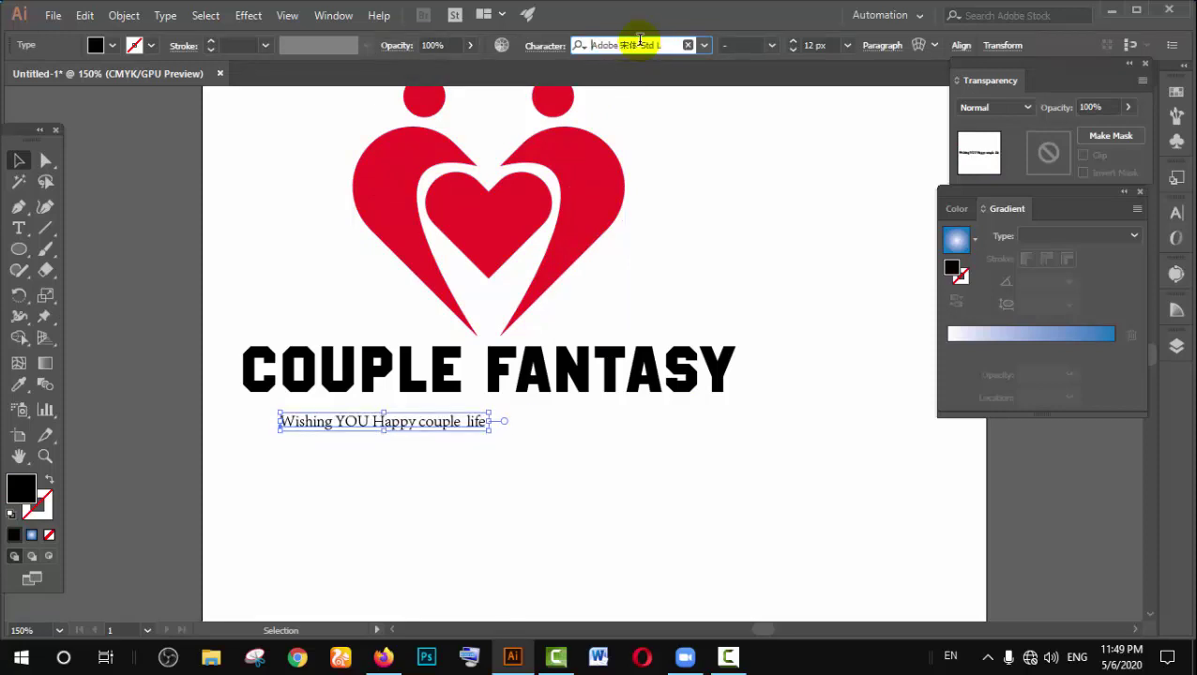
Step: Retype 'YOU Happy' in the tagline as lowercase 'you happy'
double_click(374, 421)
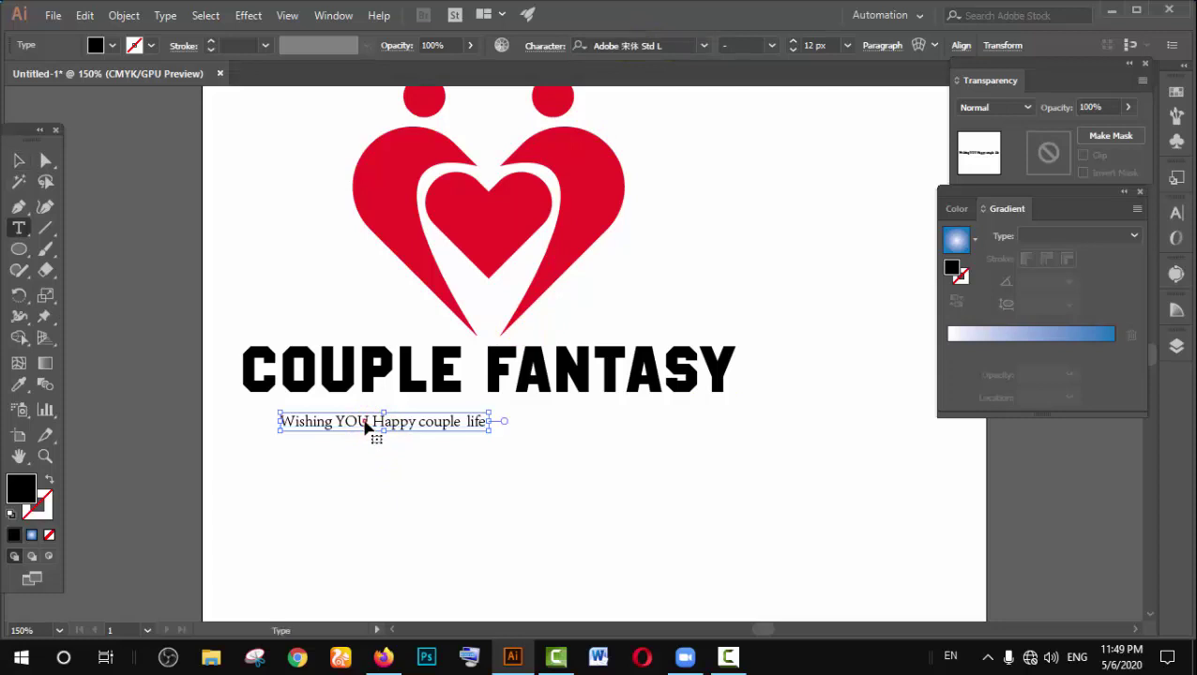
key("ctrl+a")
left_click(347, 421)
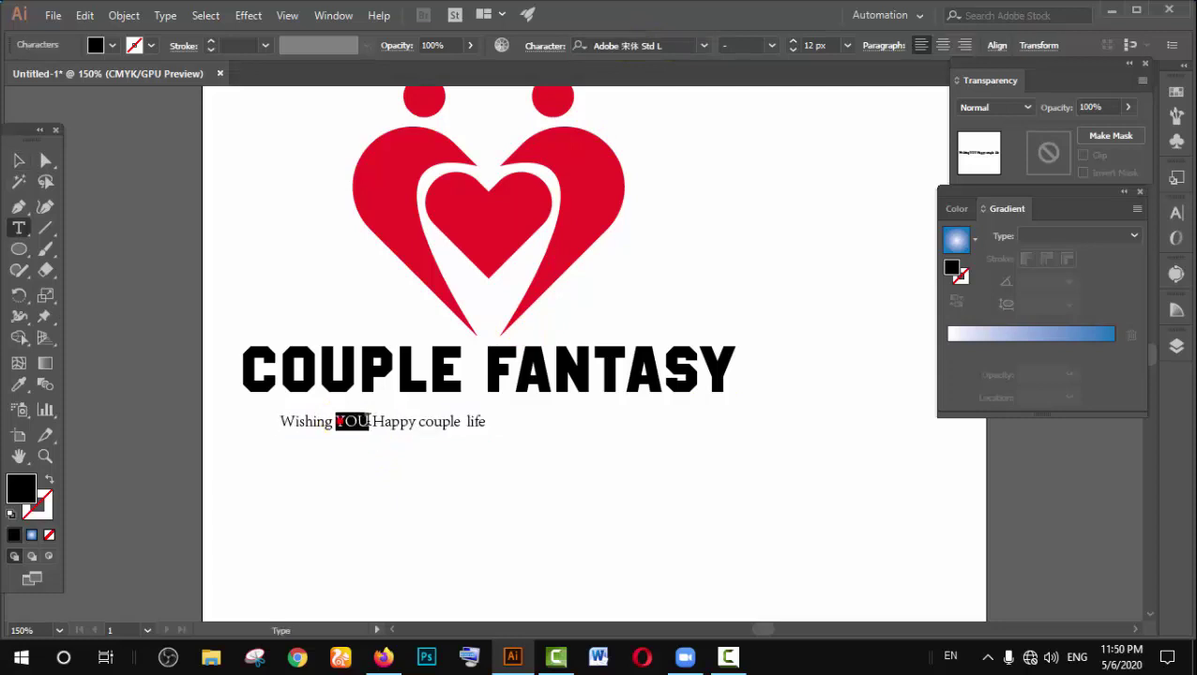
double_click(339, 422)
type("y")
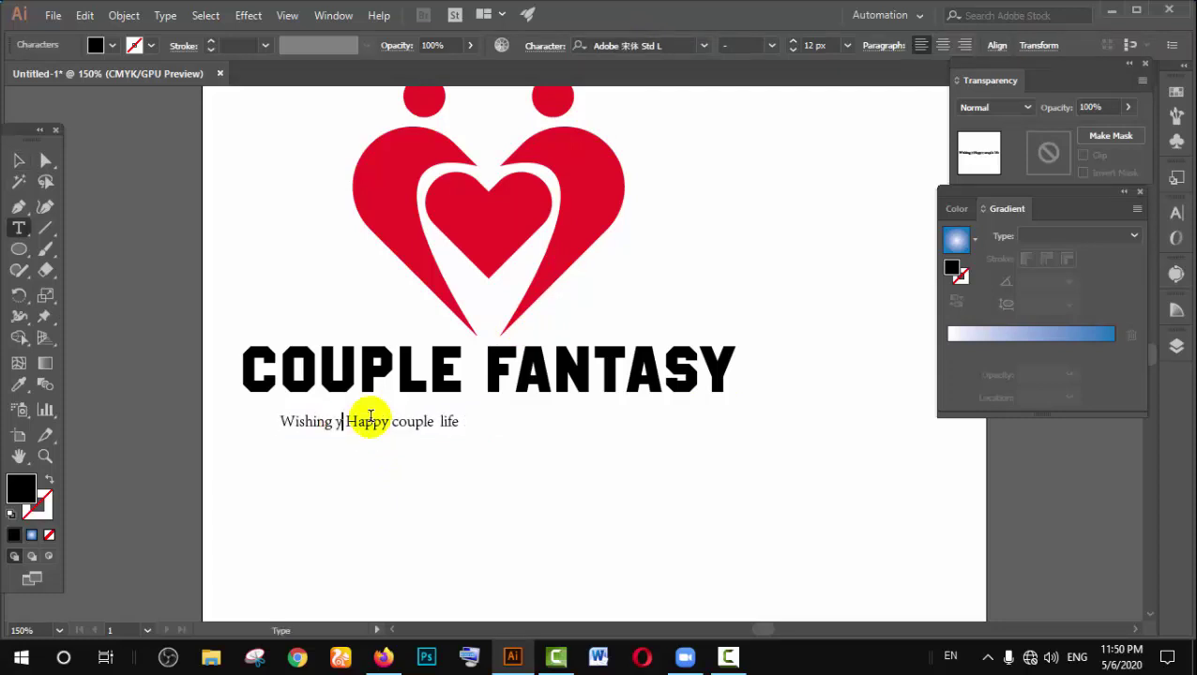
type("ou")
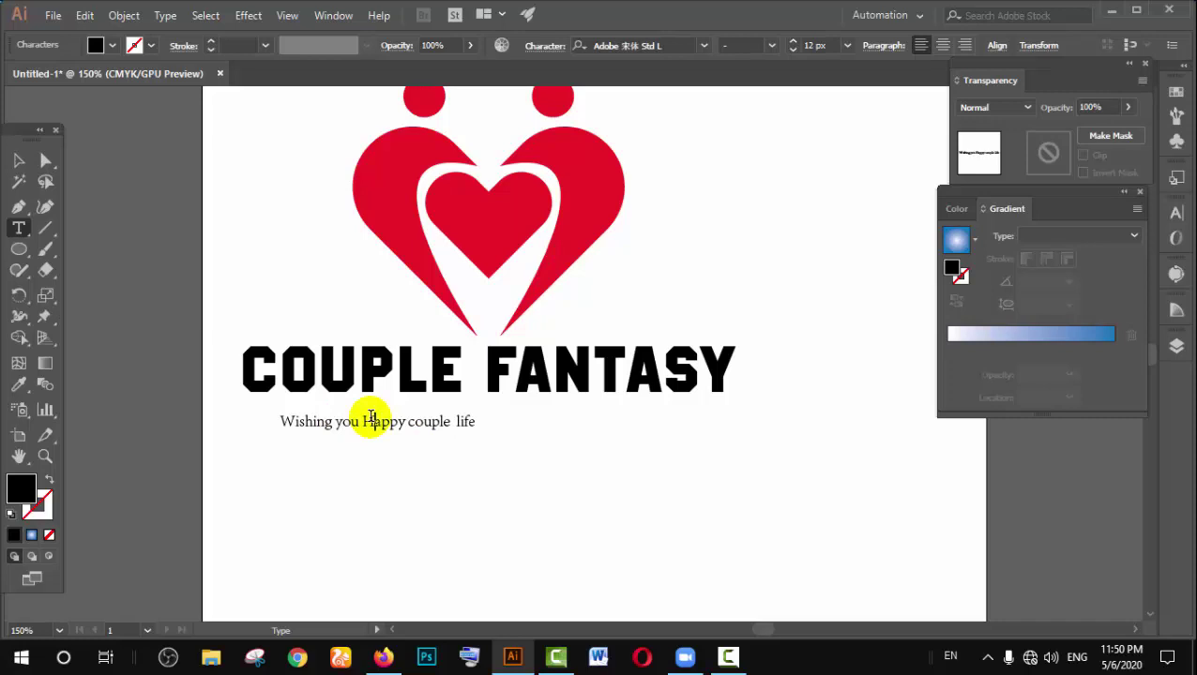
key("BackSpace")
type("h")
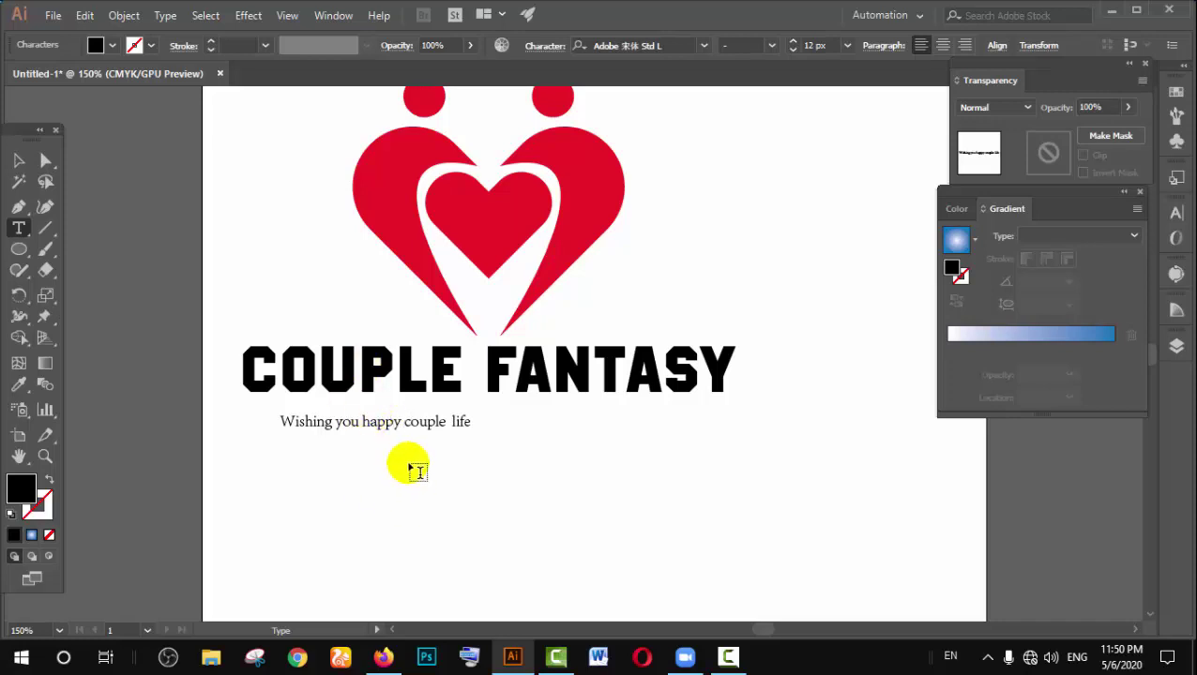
left_click(18, 163)
Step: Set the tagline font to 宋体 and align it under the left edge of COUPLE FANTASY
left_click(513, 476)
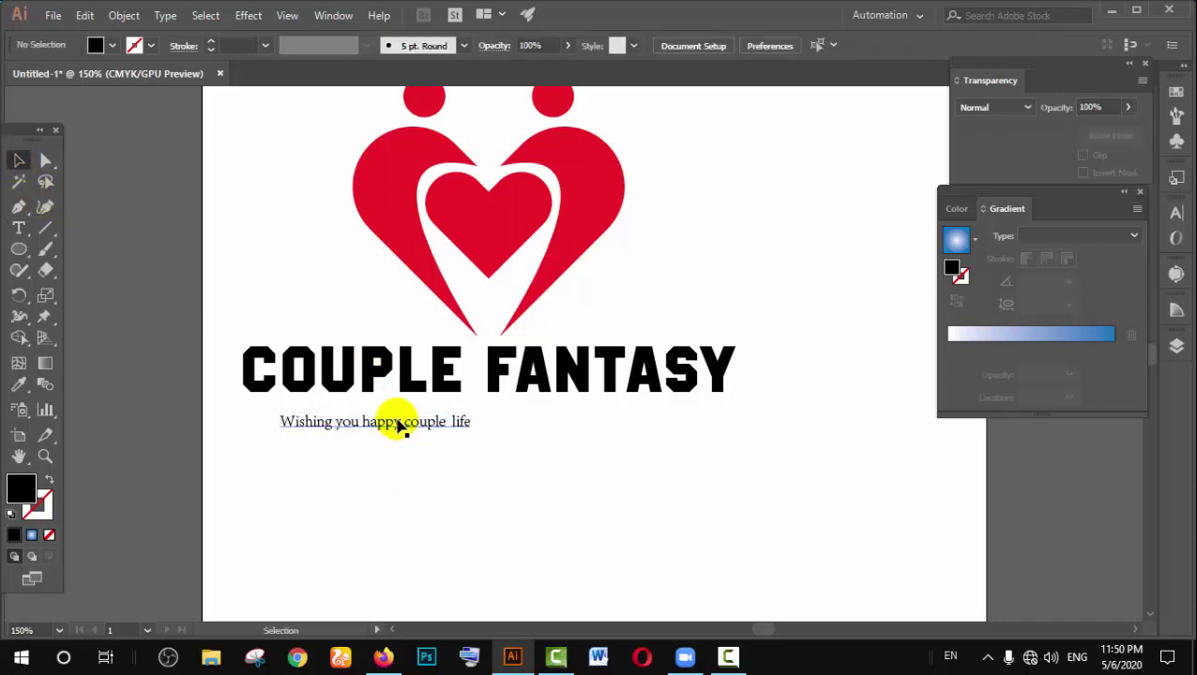
left_click(395, 422)
left_click(662, 43)
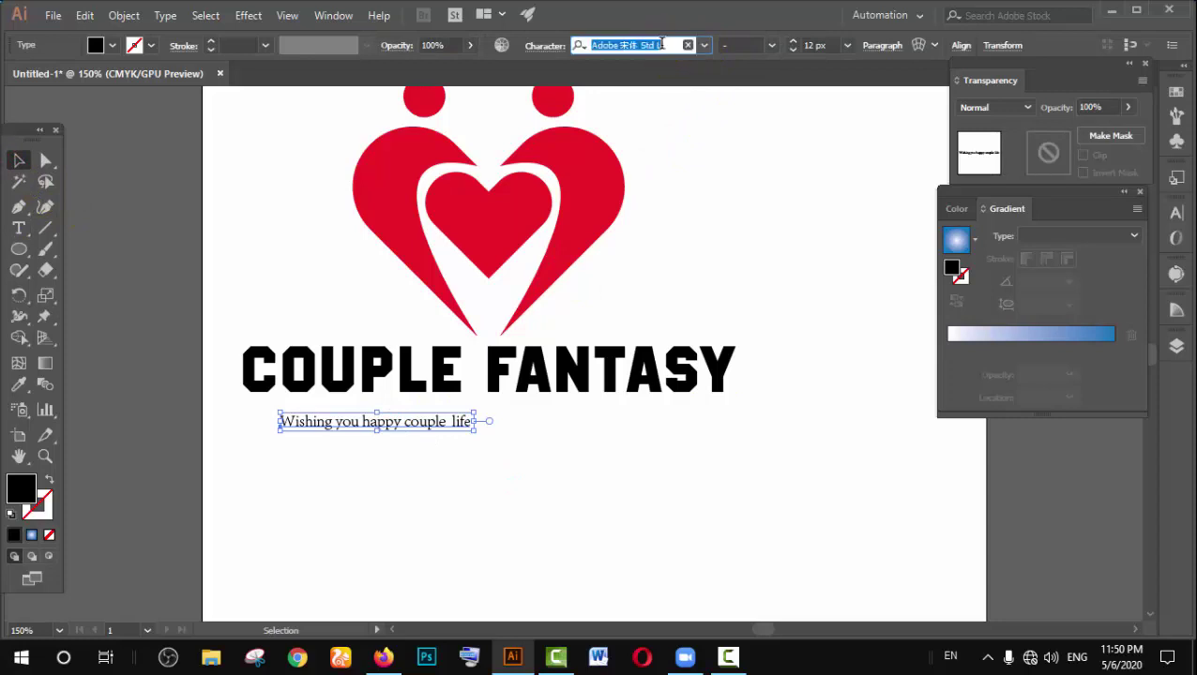
type("宋体")
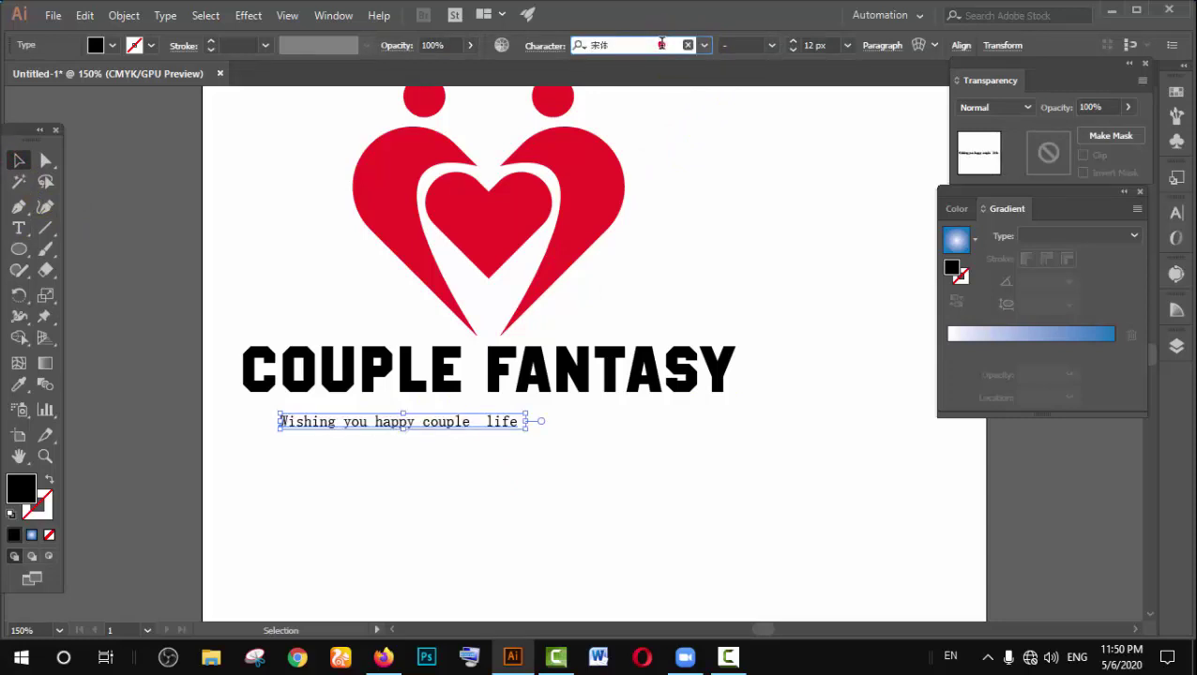
left_click(475, 445)
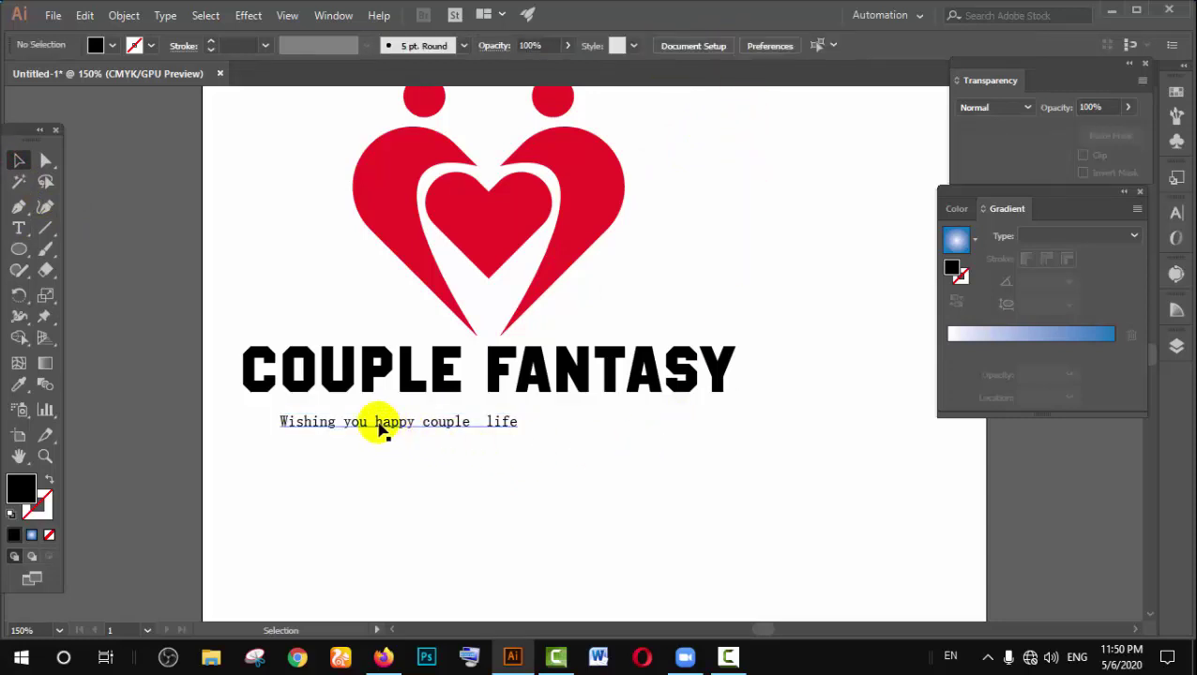
left_click_drag(378, 425, 342, 411)
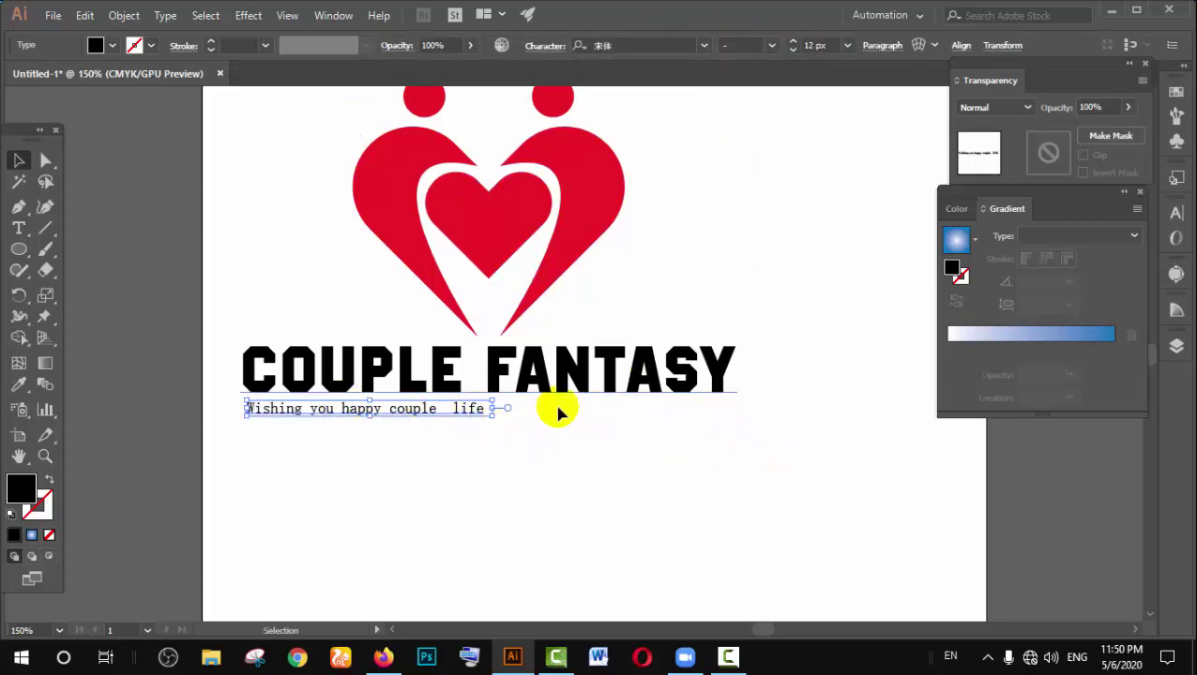
Step: Set the tagline's tracking to 200, then 500, in the Character panel
key("ctrl+t")
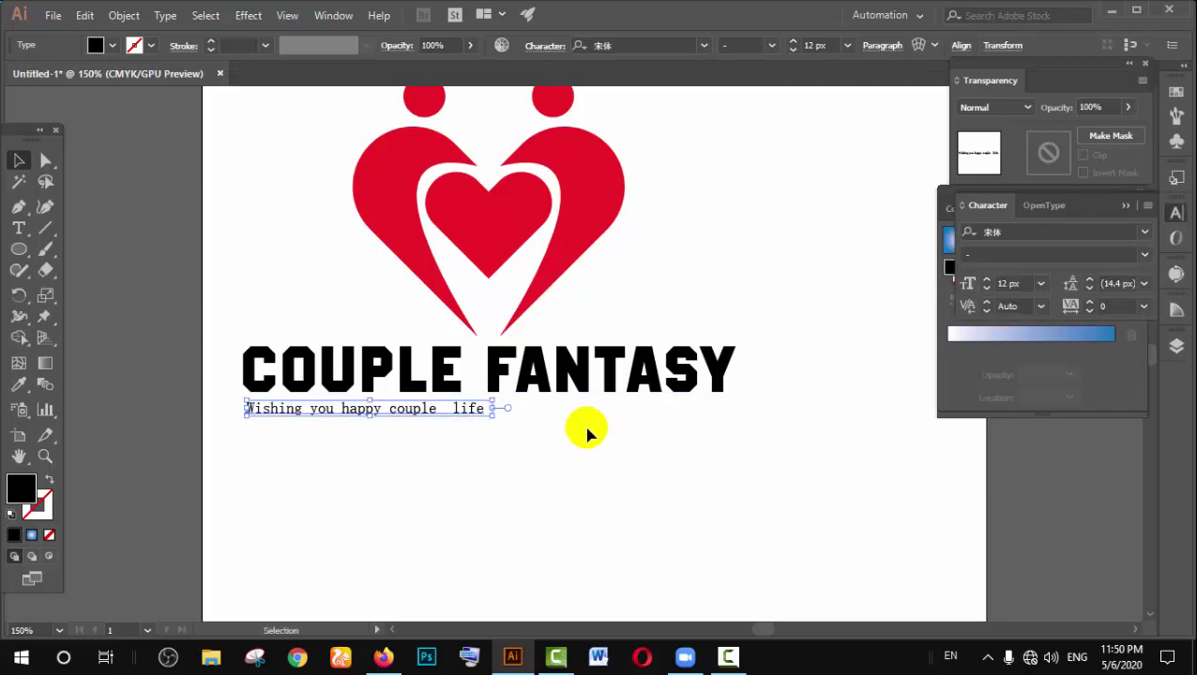
left_click_drag(1079, 205, 1061, 439)
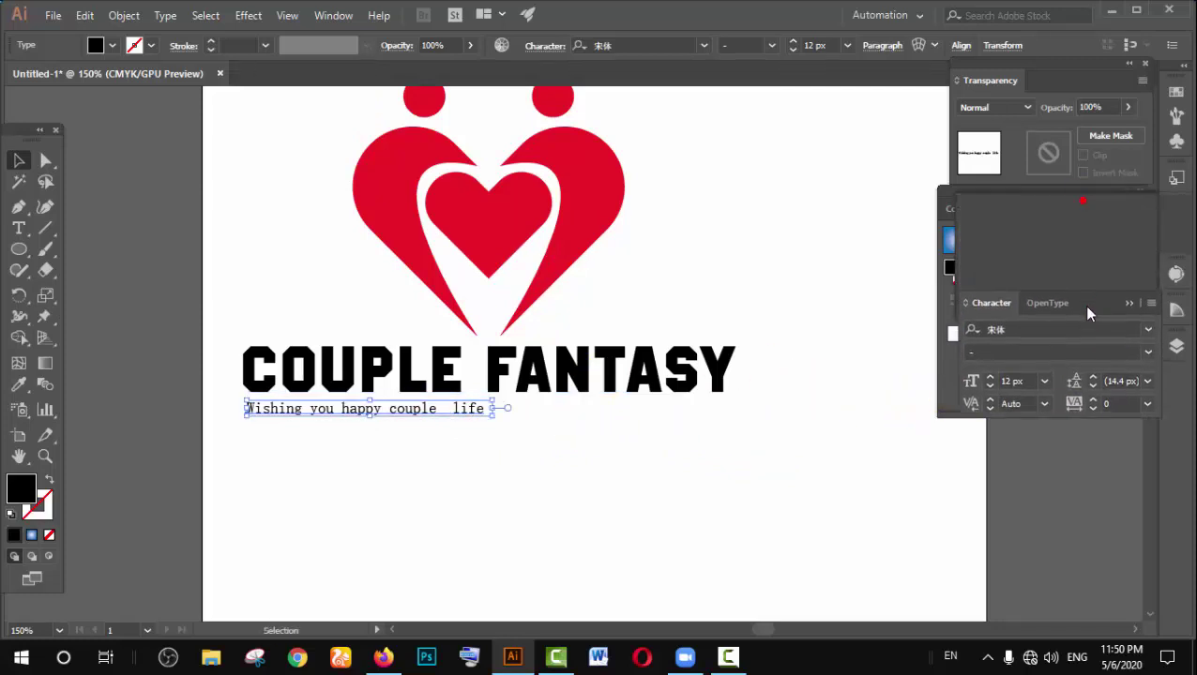
left_click(1093, 543)
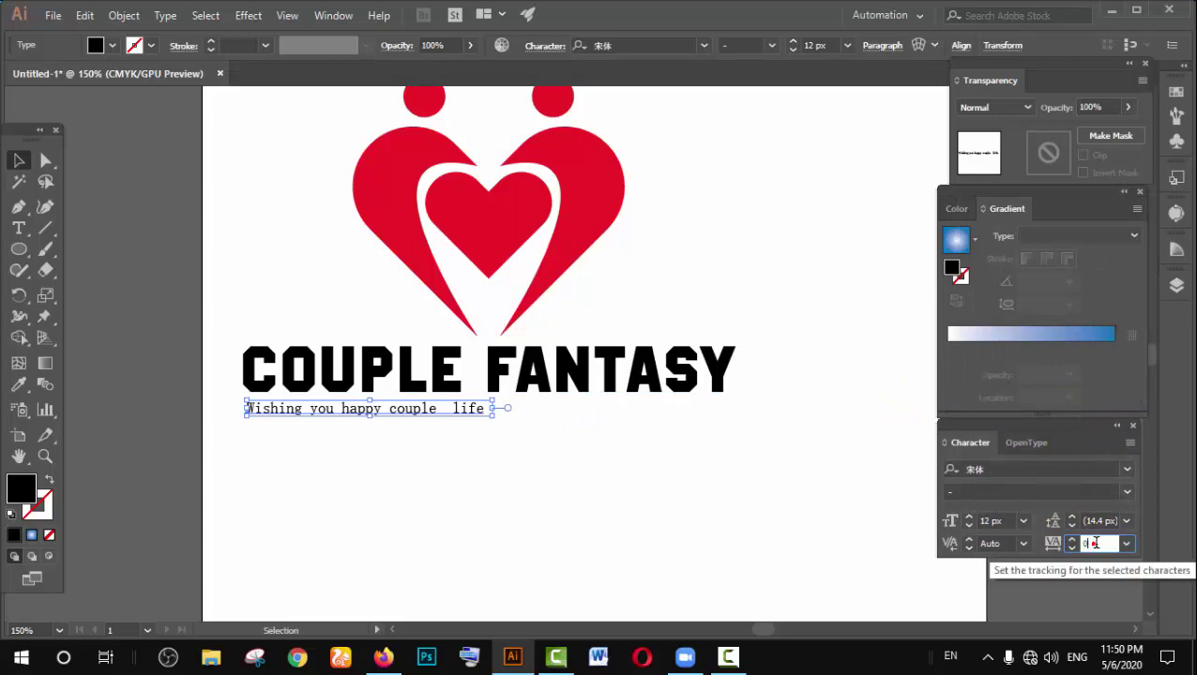
left_click(1073, 549)
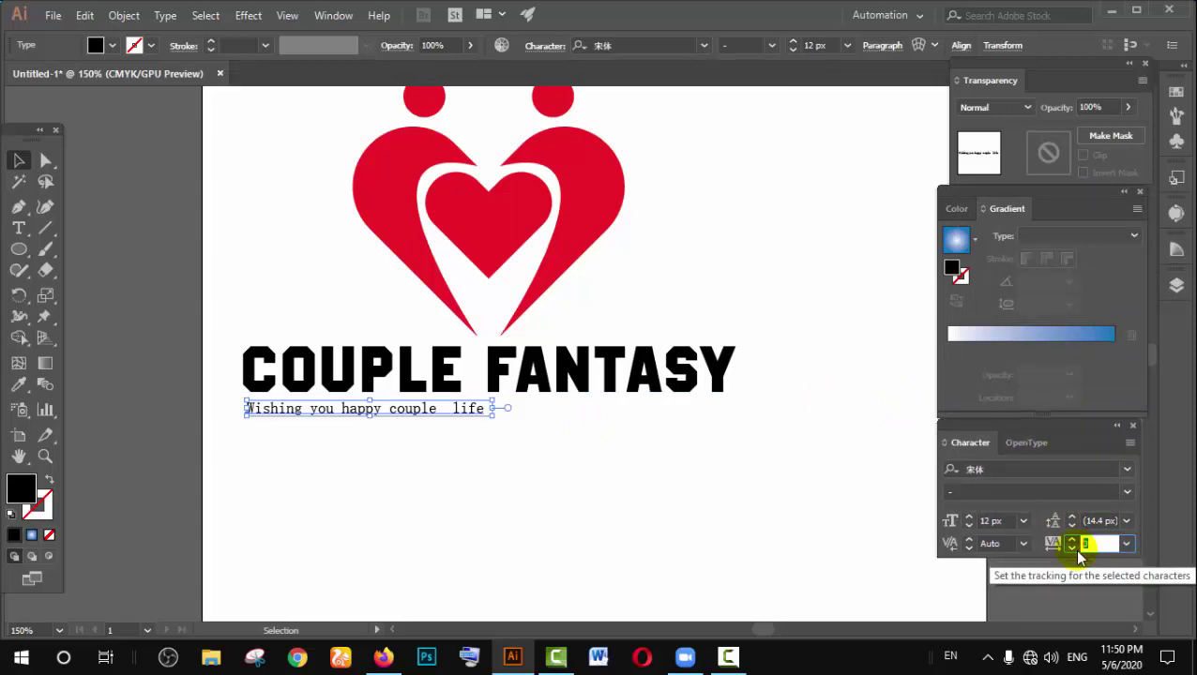
type("2")
type("00")
left_click(1073, 550)
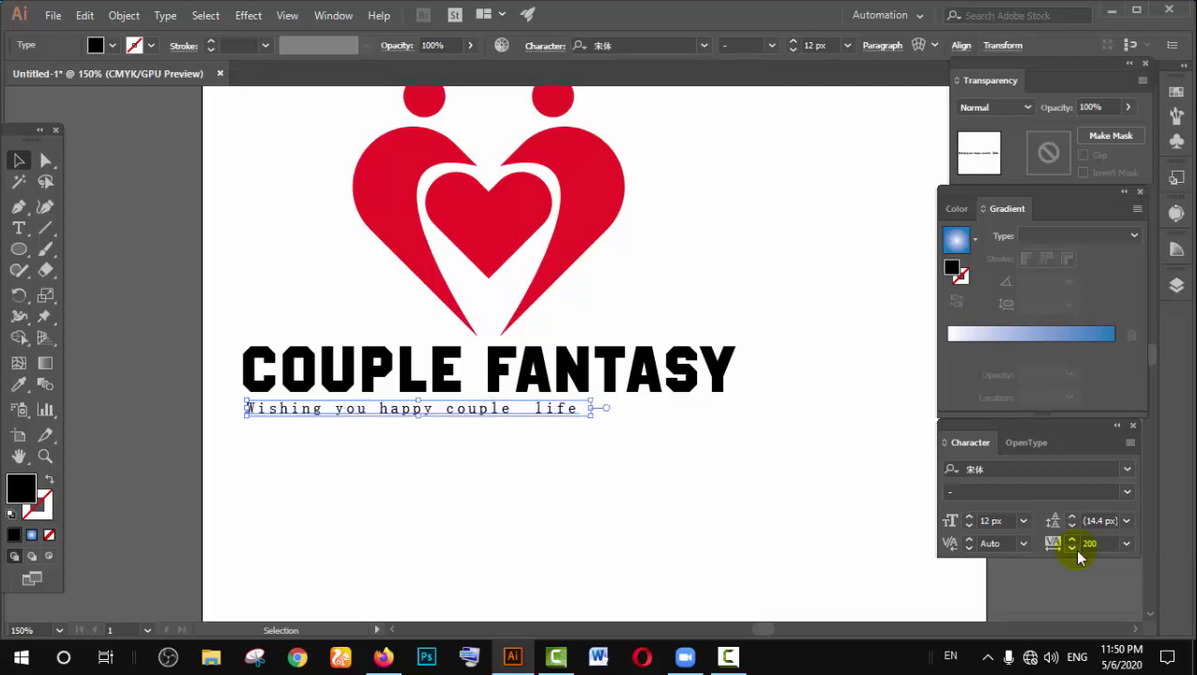
left_click(1072, 550)
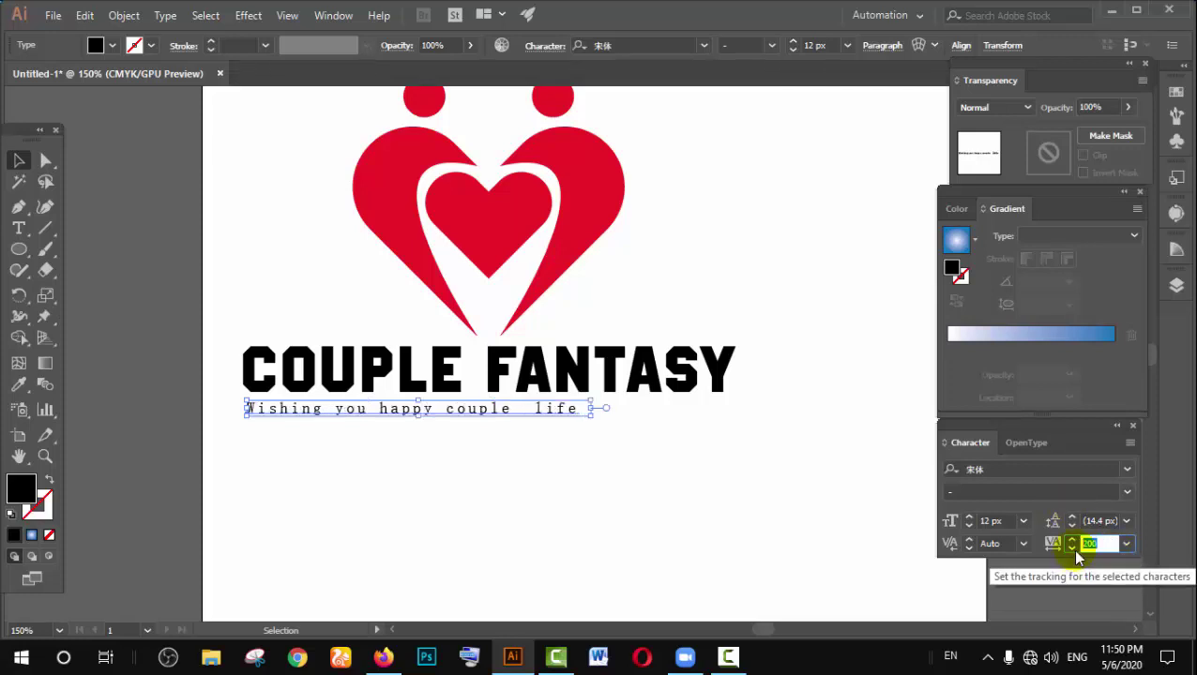
type("5")
key("Return")
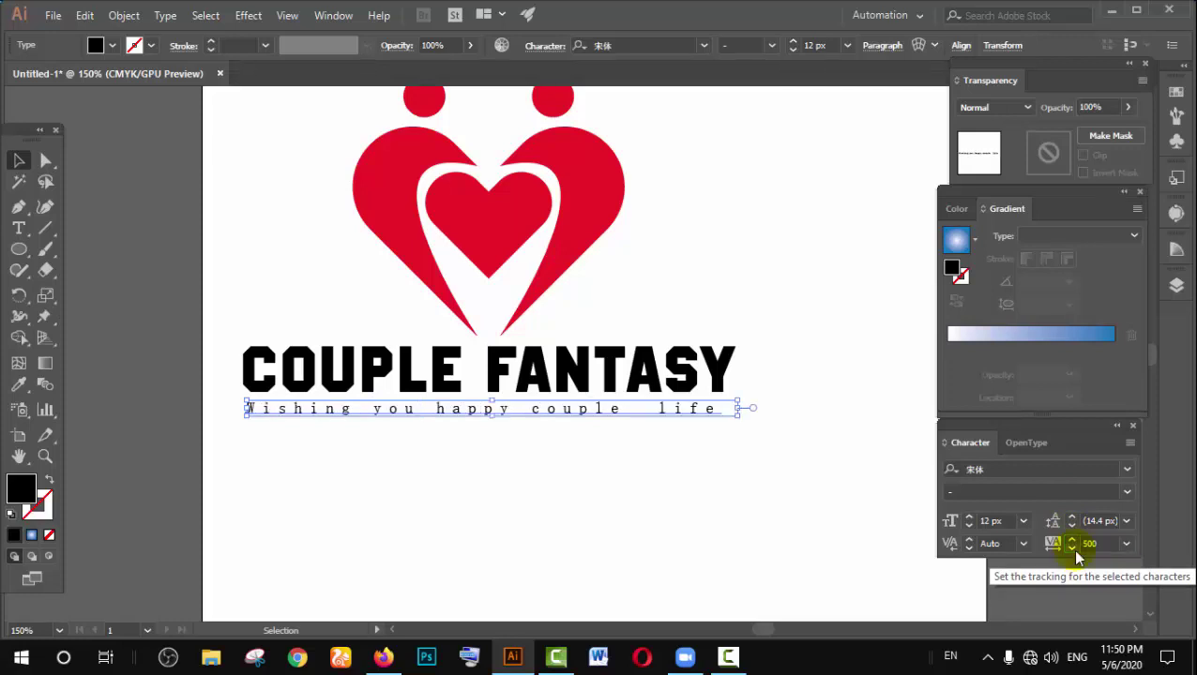
Step: Shift the tagline slightly right beneath the title
left_click(531, 443)
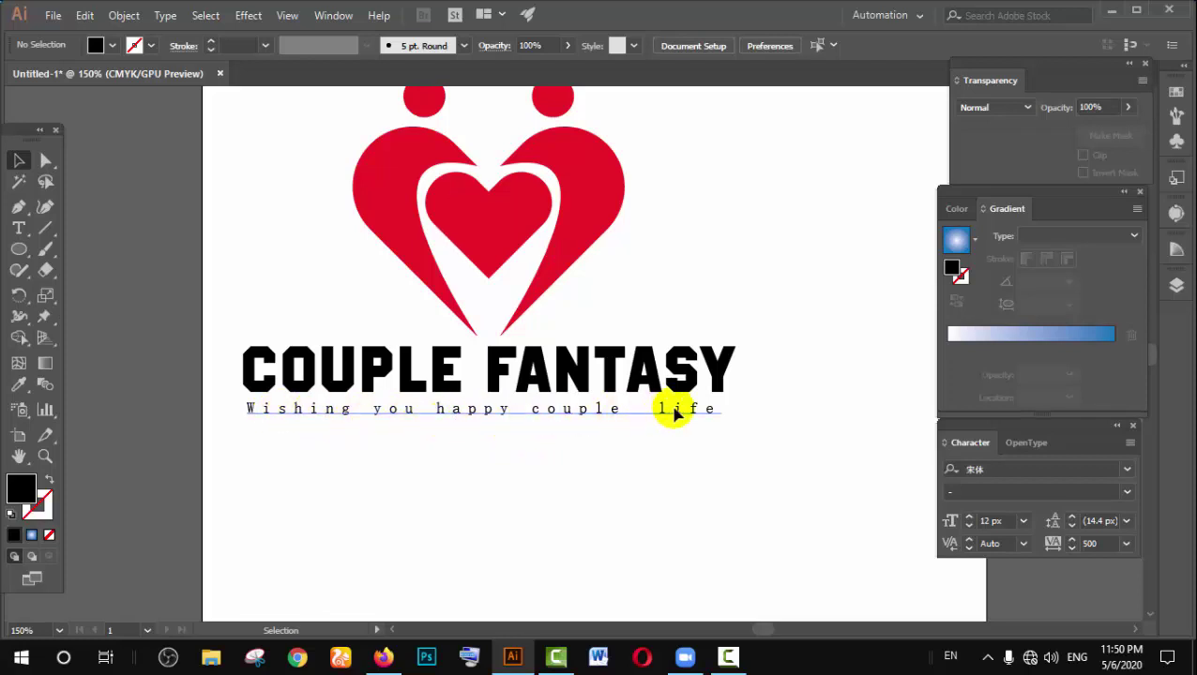
left_click_drag(668, 411, 673, 411)
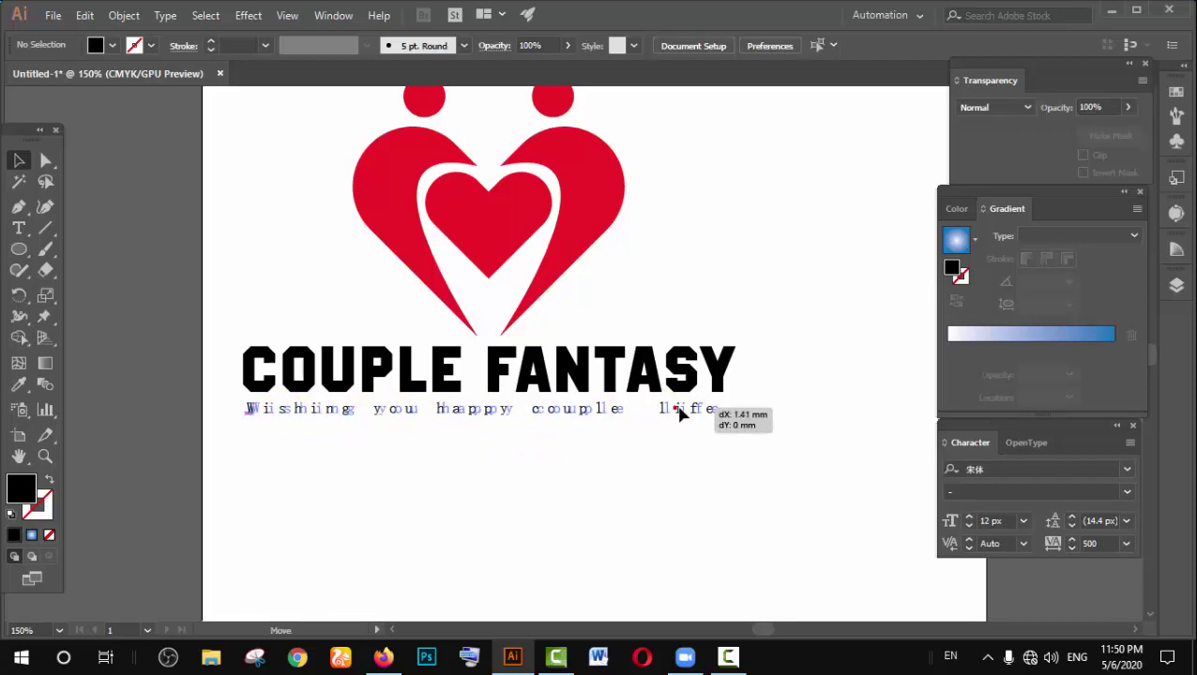
left_click(591, 439)
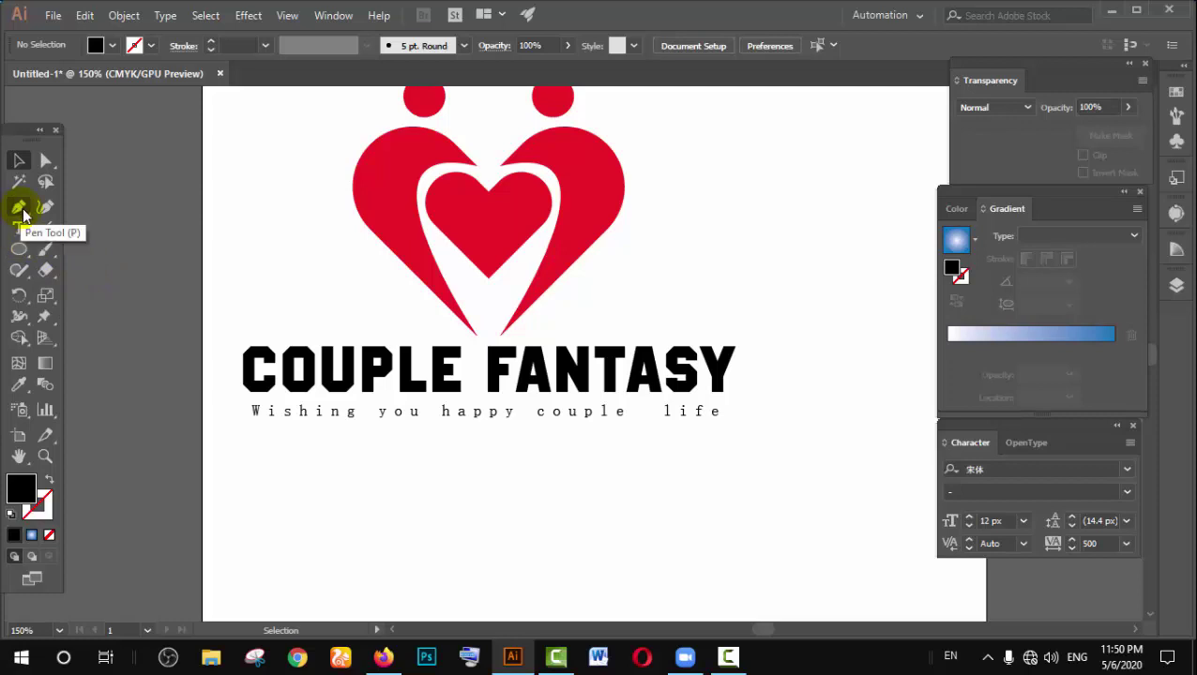
Step: Draw a thin rectangle bar spanning the title and move it just above COUPLE FANTASY
left_click(19, 249)
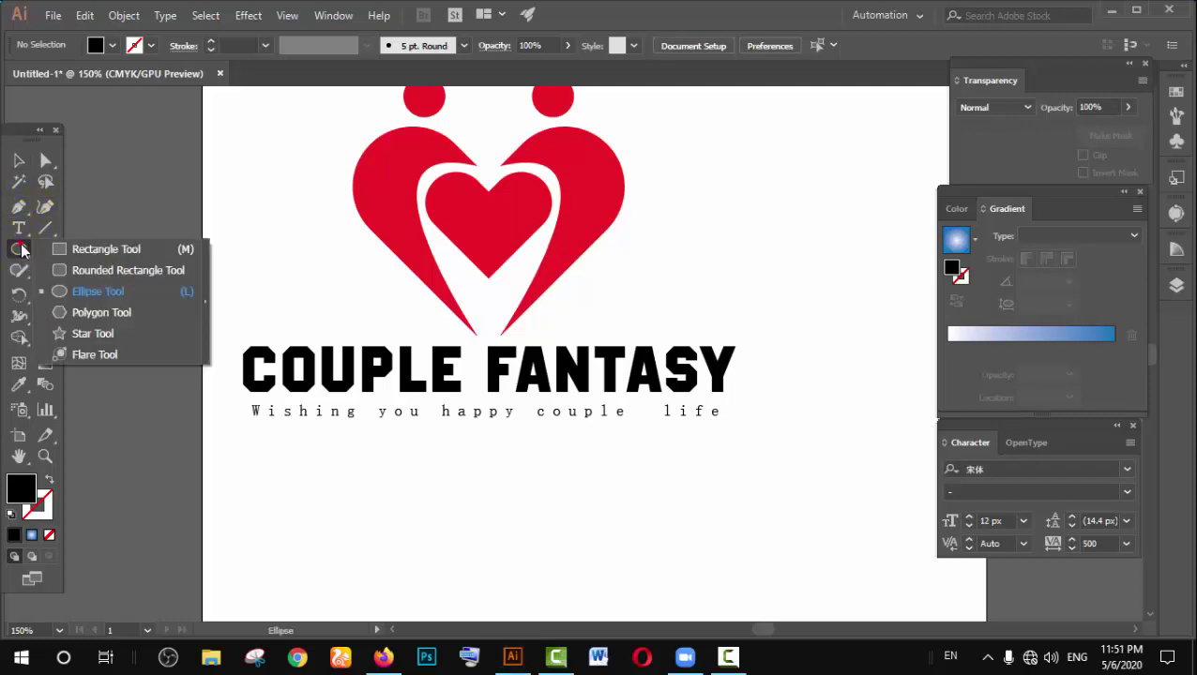
left_click(71, 249)
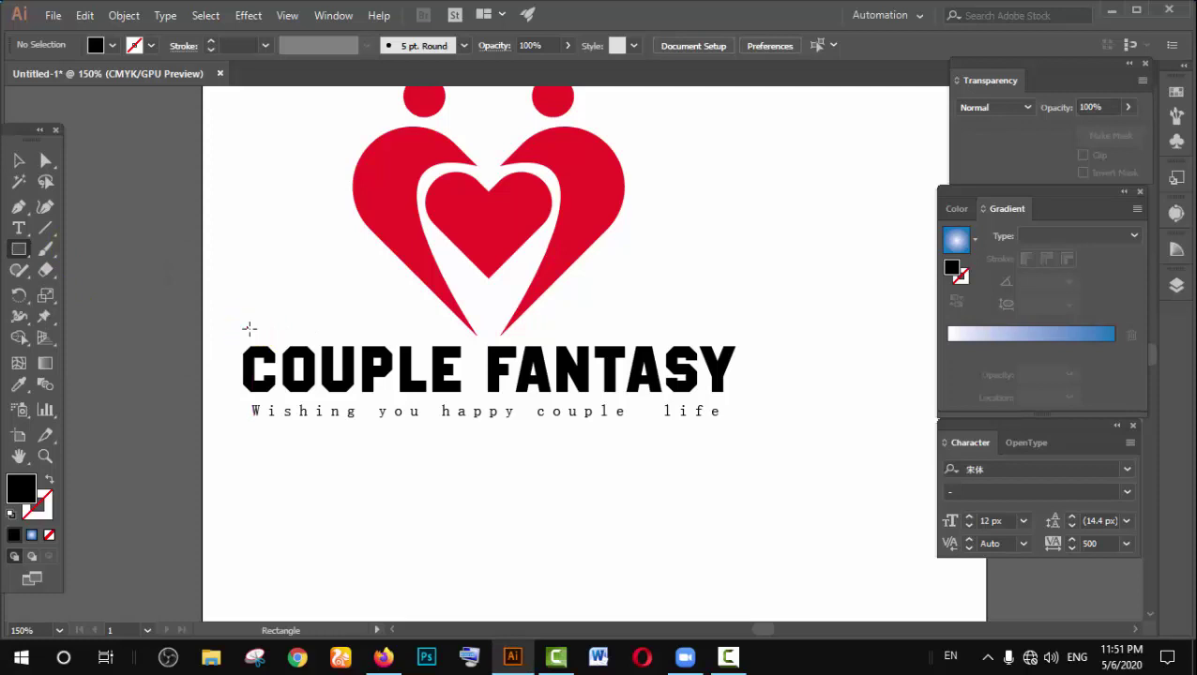
left_click_drag(248, 328, 731, 329)
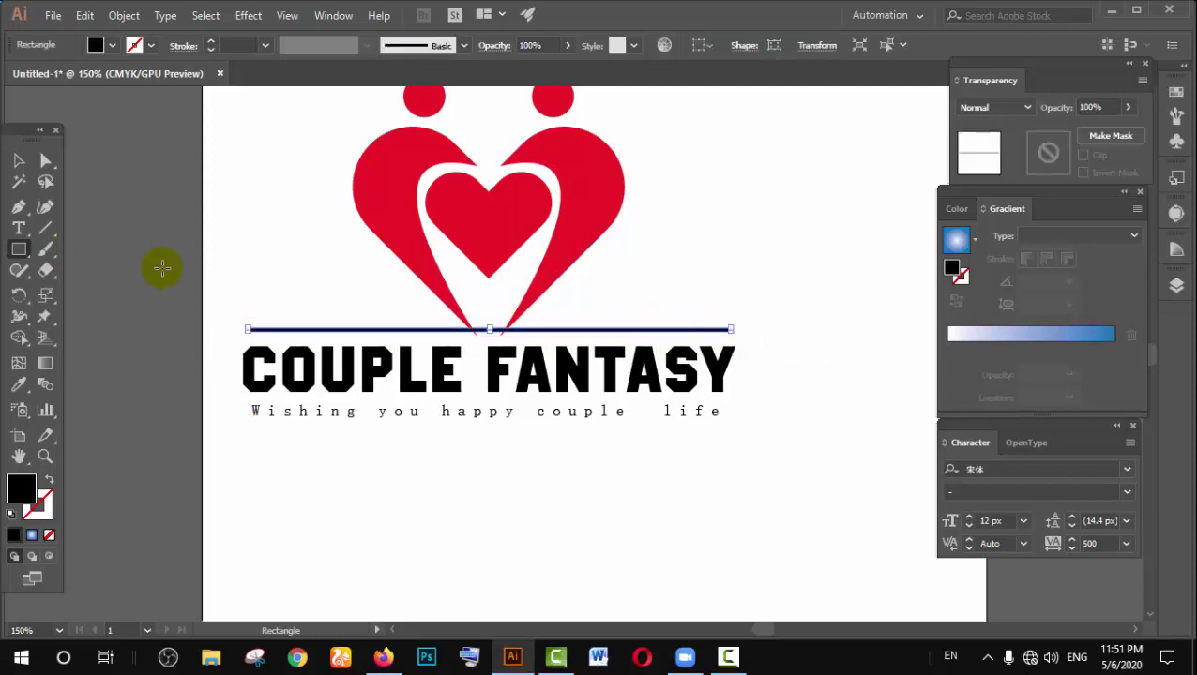
left_click(20, 162)
left_click(584, 452)
left_click(569, 328)
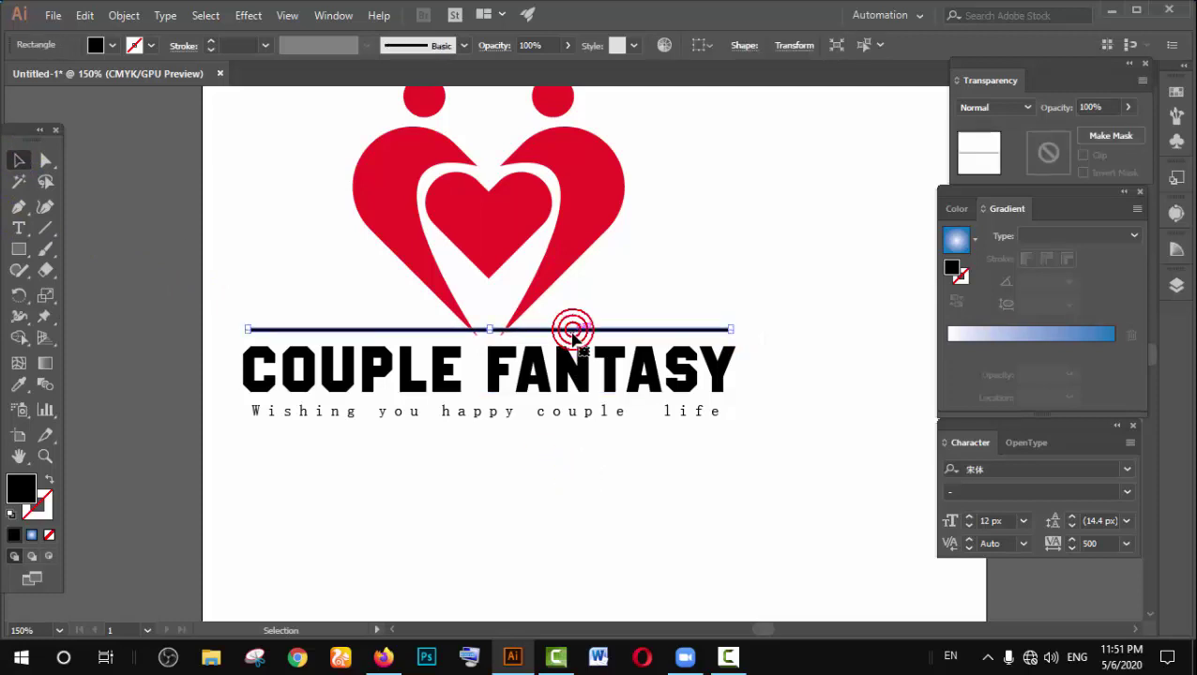
left_click_drag(572, 330, 607, 369)
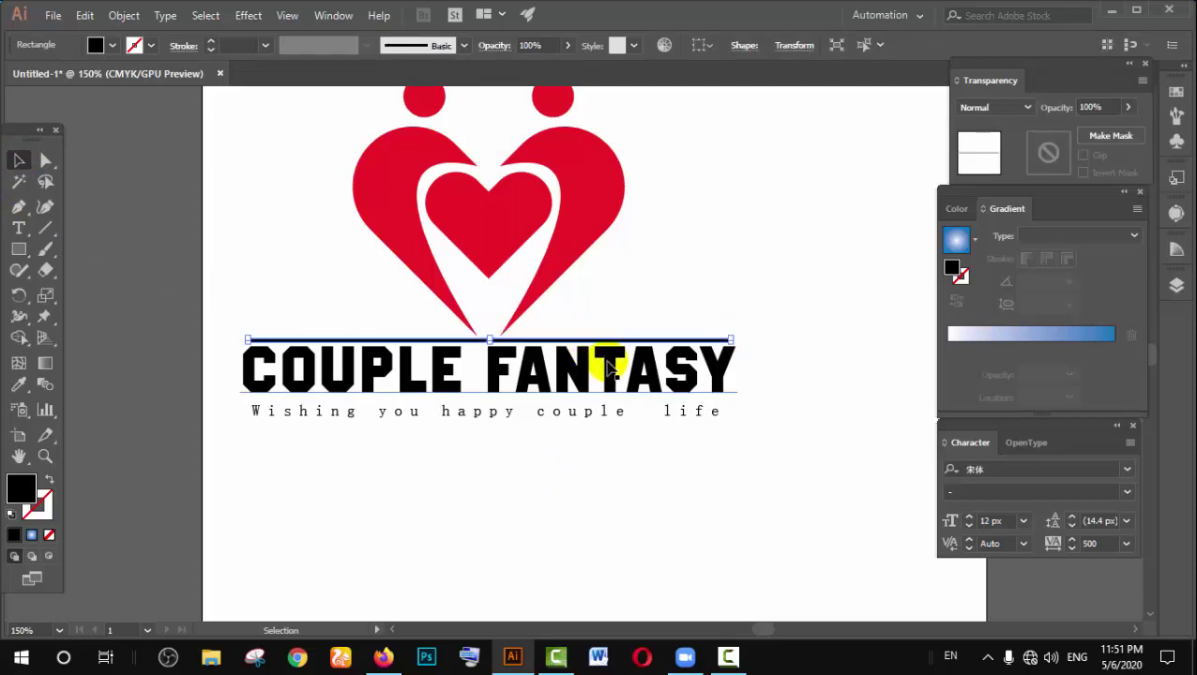
left_click(702, 281)
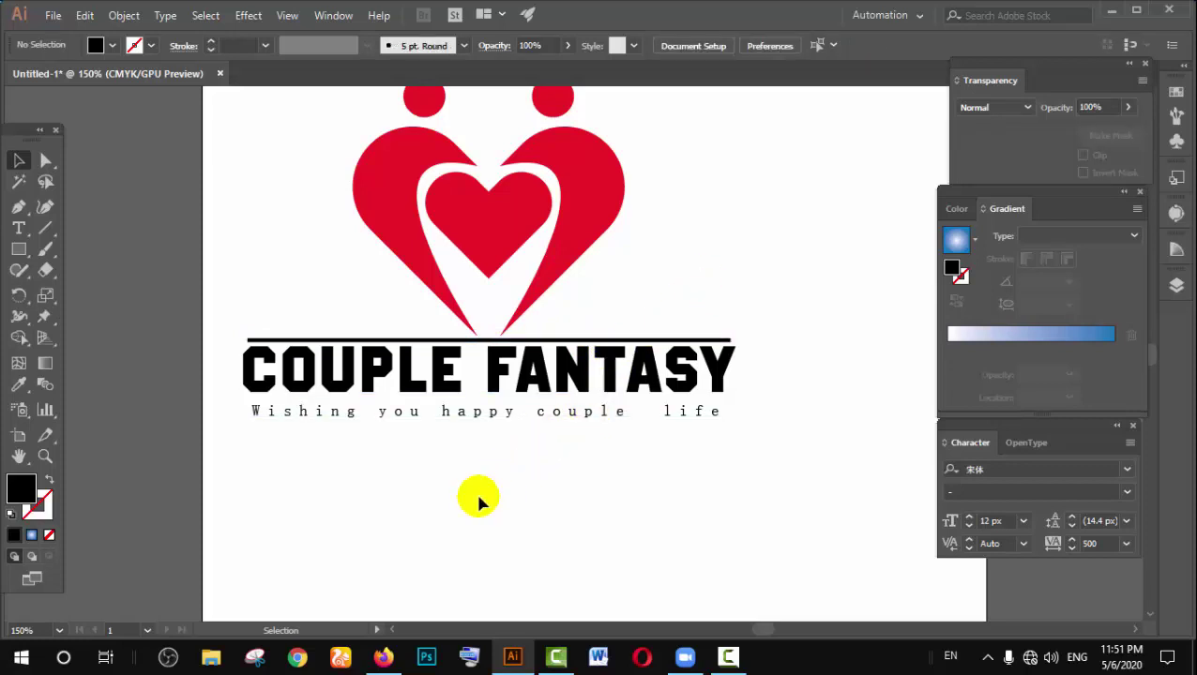
Step: Nudge the tagline slightly up and bring the heart artworks into view
scroll(497, 485, "up", 1)
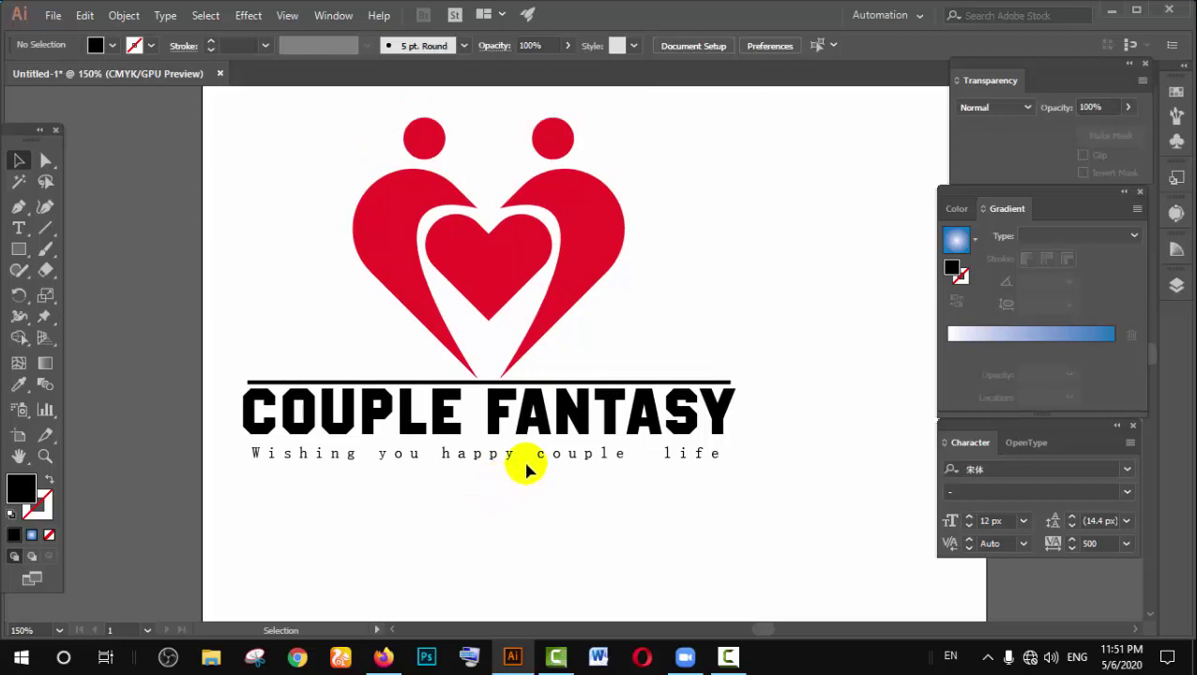
left_click_drag(523, 456, 522, 455)
left_click(540, 489)
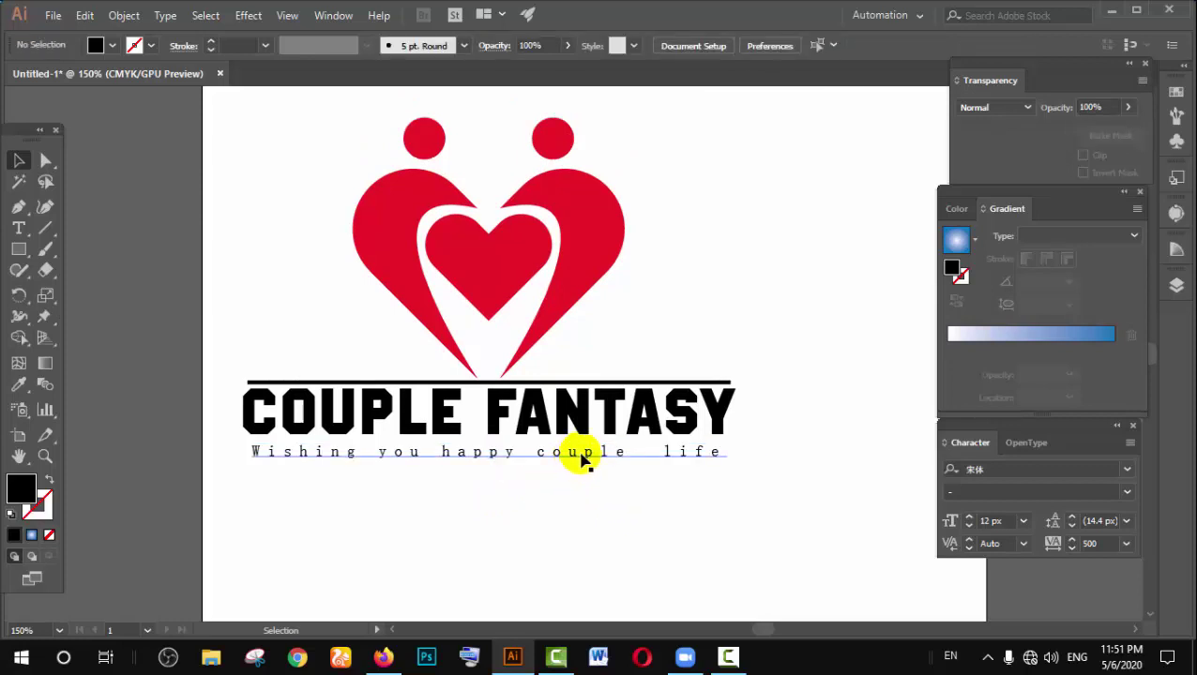
scroll(581, 458, "down", 1)
key("backslash")
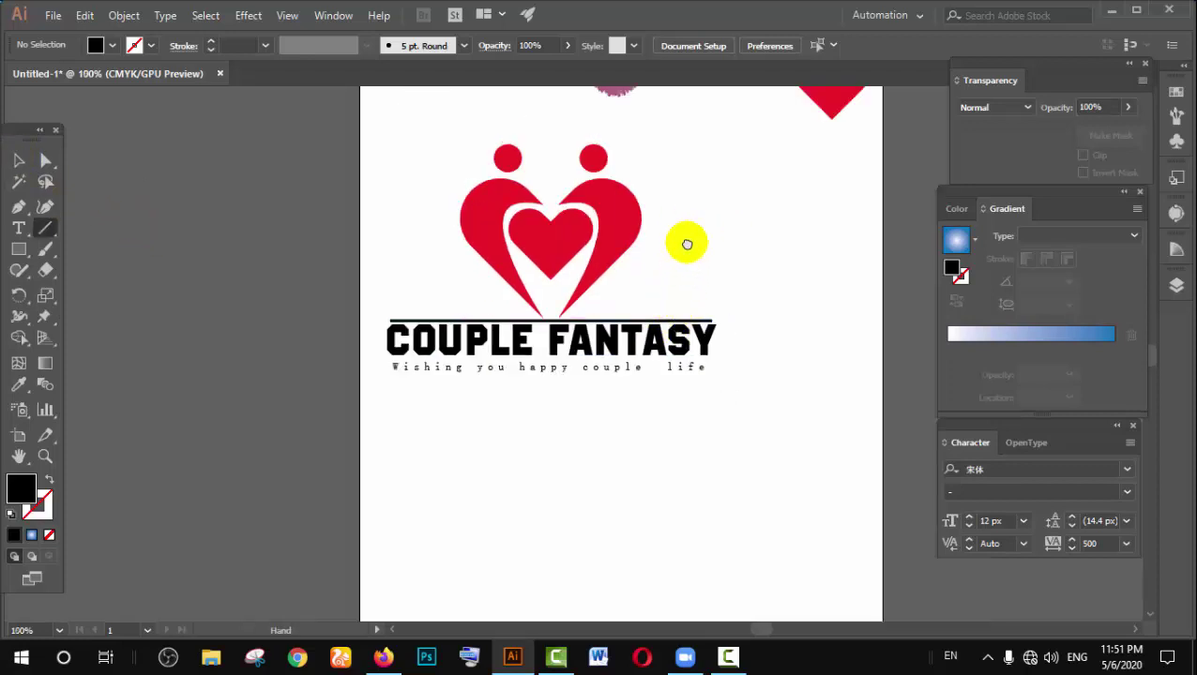
left_click_drag(687, 244, 524, 355)
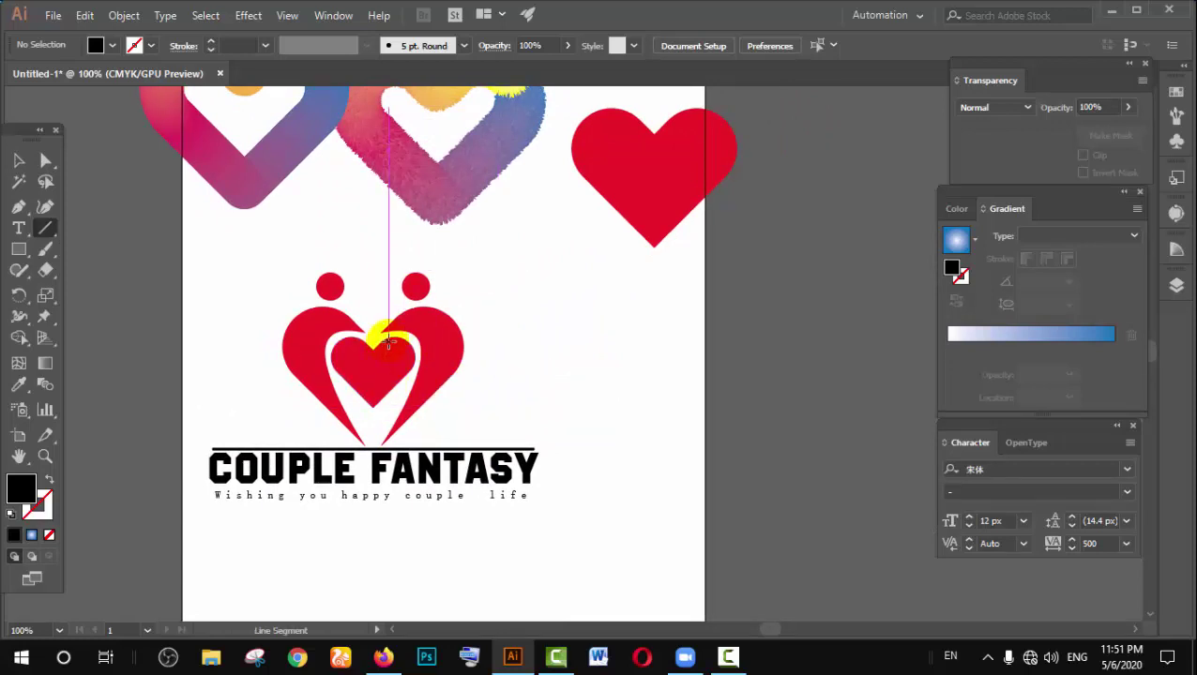
Step: Fill the heart-couple icon with pink and ungroup it
left_click(458, 356)
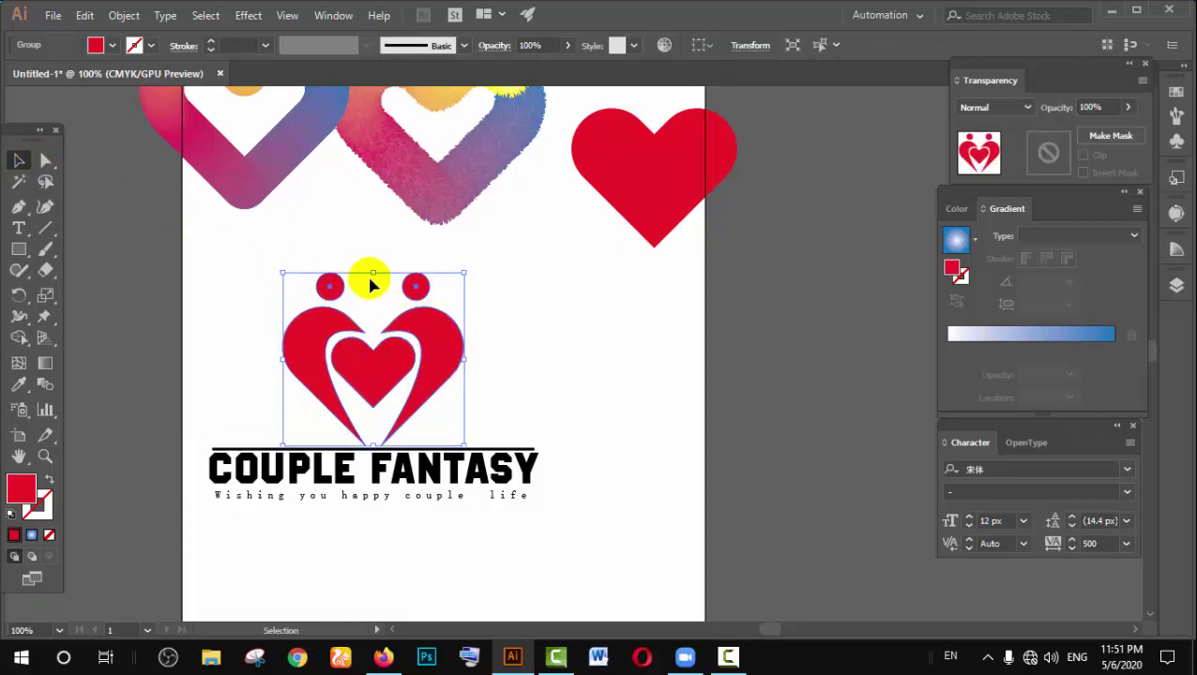
left_click(111, 46)
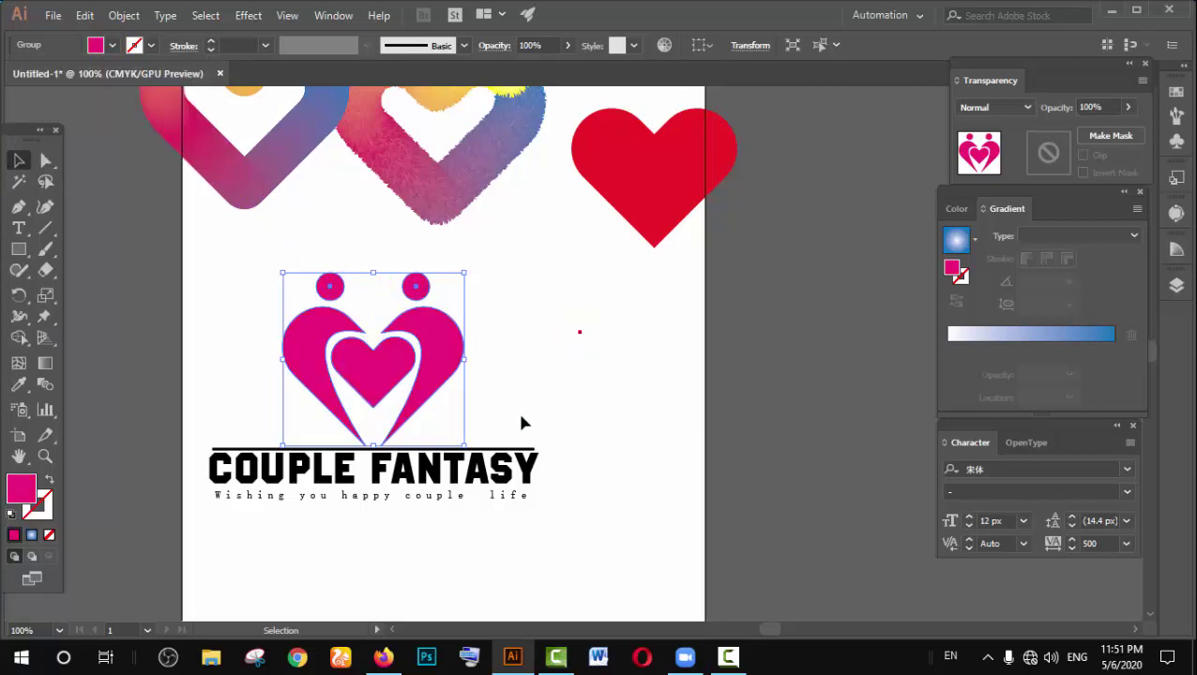
right_click(443, 333)
left_click(498, 477)
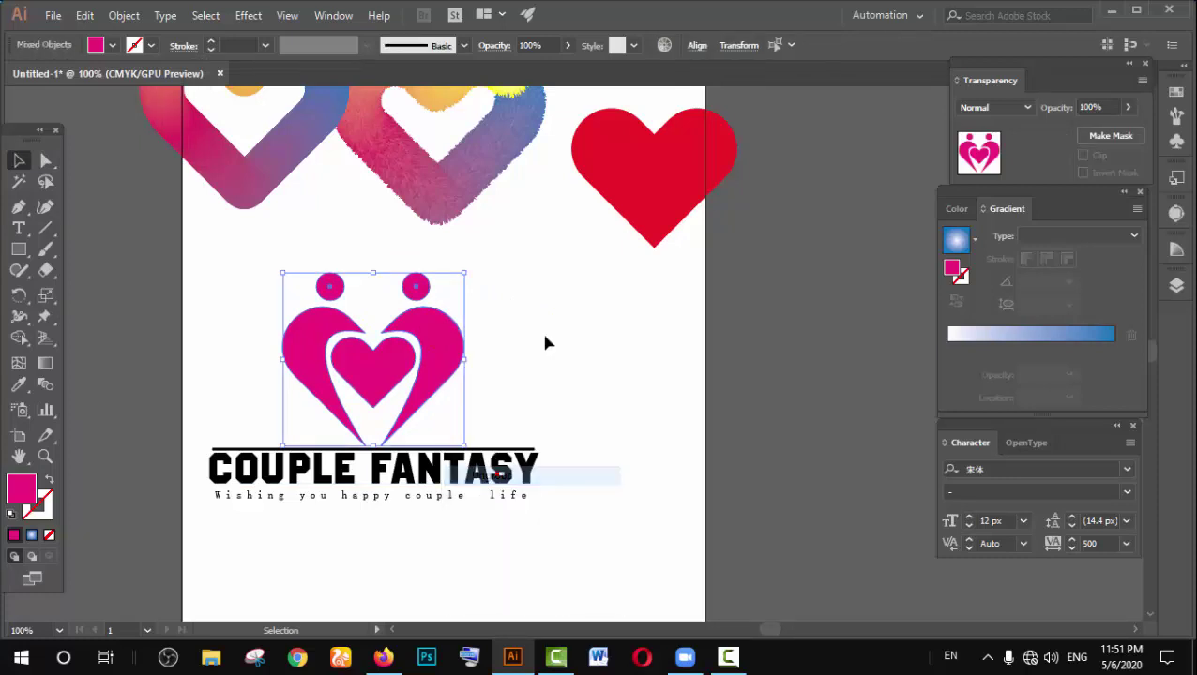
left_click(545, 336)
right_click(433, 331)
Step: Ungroup the heart icon down to its separate left and right heart parts
left_click(487, 476)
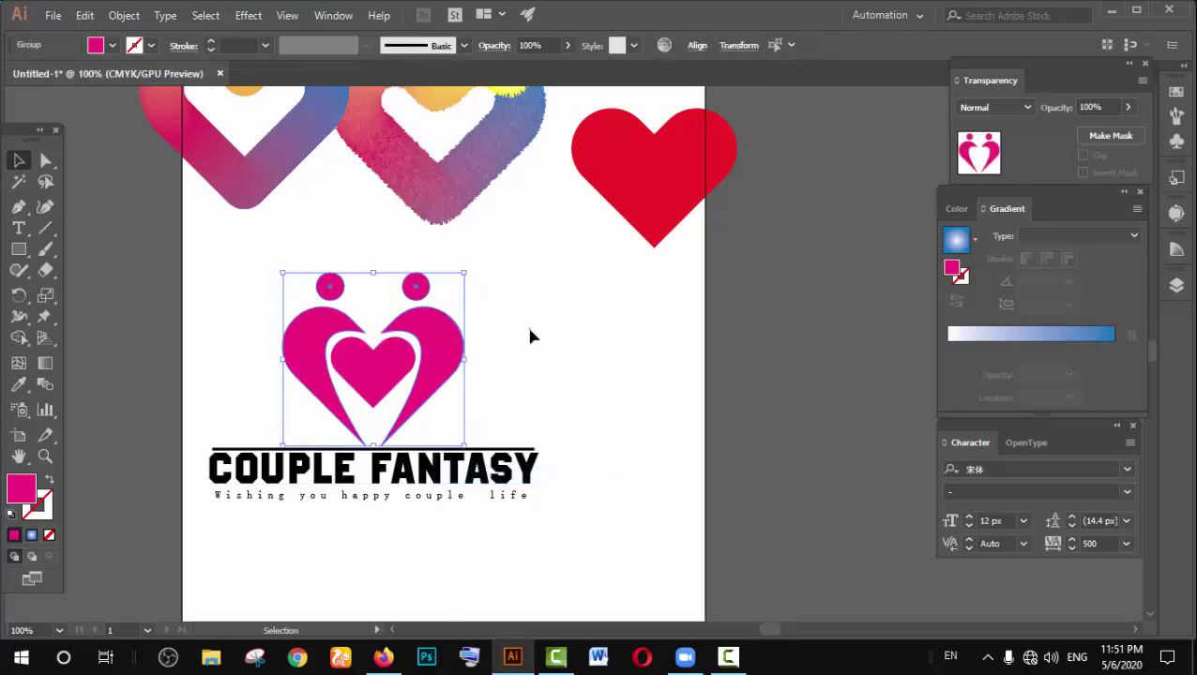
left_click(529, 333)
left_click(377, 333)
right_click(319, 329)
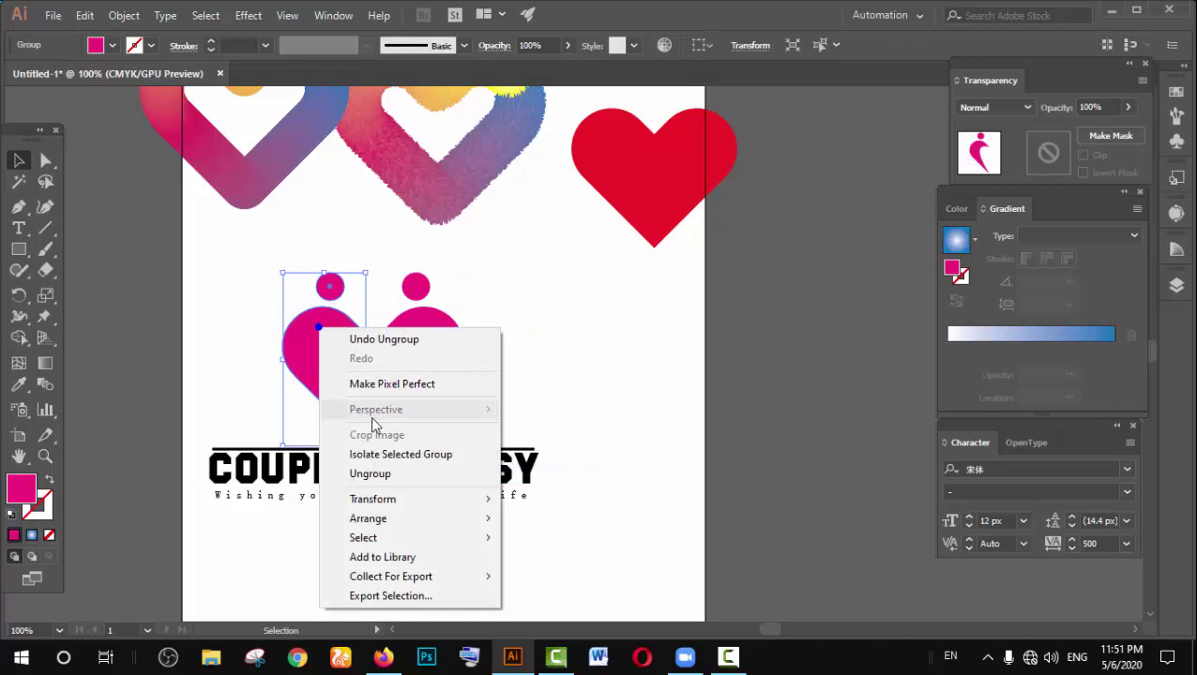
left_click(370, 474)
left_click(459, 318)
right_click(432, 315)
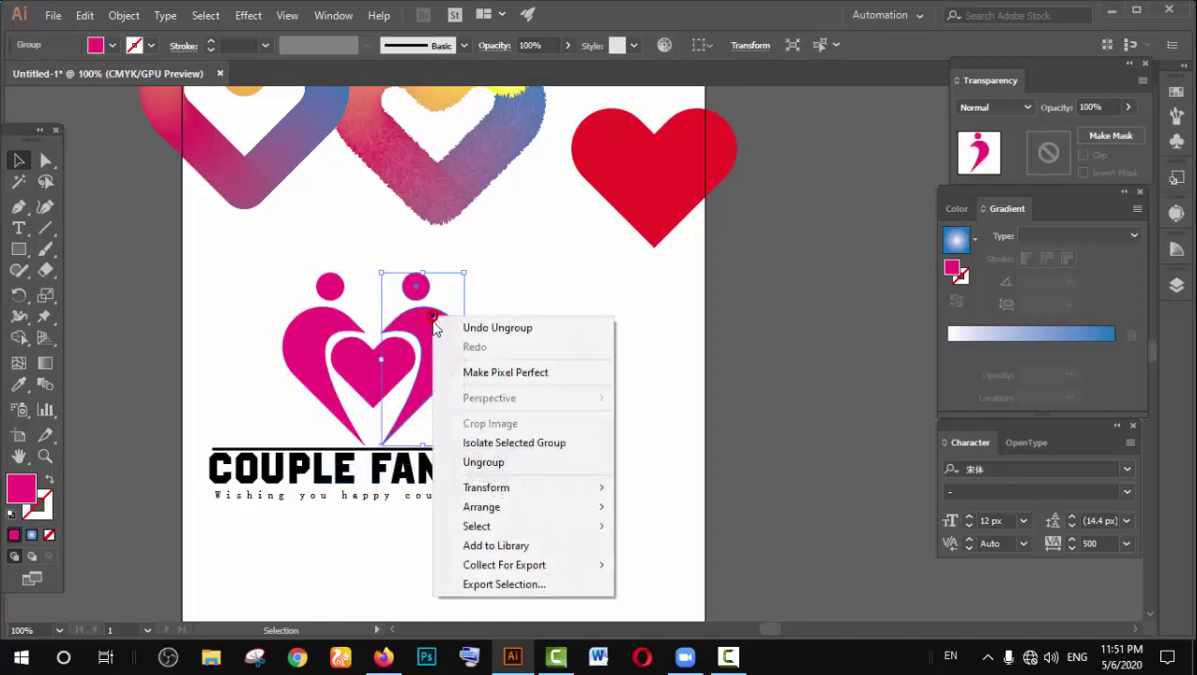
left_click(483, 461)
left_click(474, 368)
Step: Zoom in and set the fill of both head circles from the swatches
key("ctrl+plus")
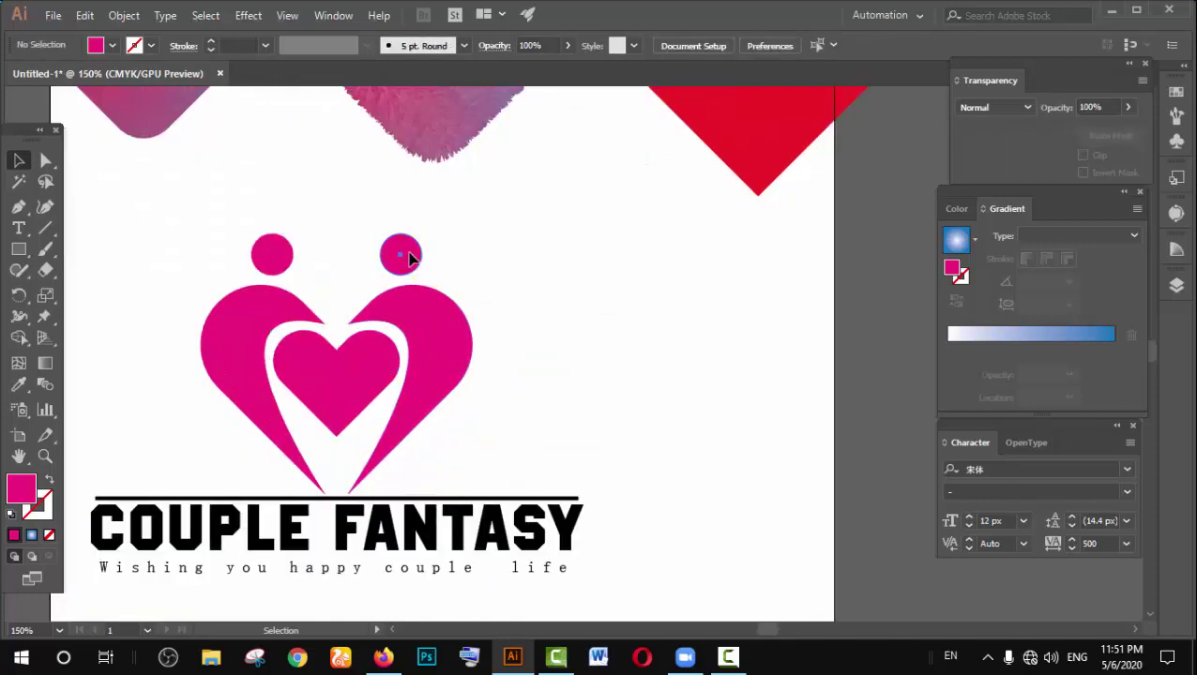
left_click(400, 253)
left_click(289, 248, "shift")
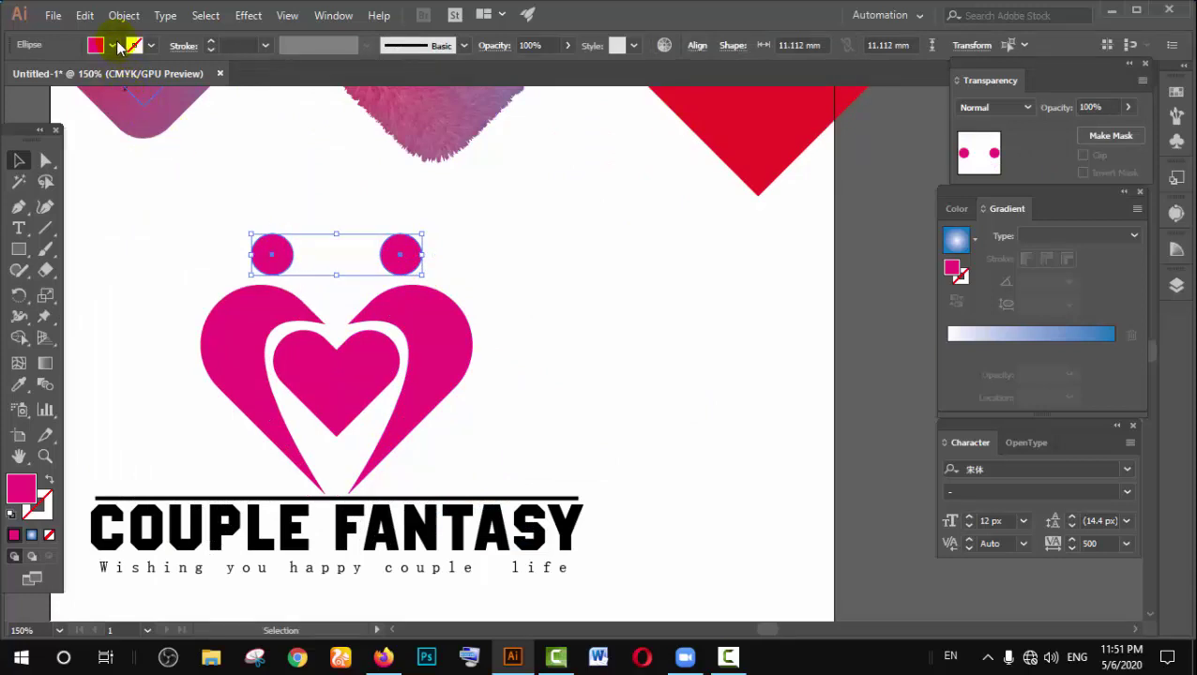
left_click(113, 46)
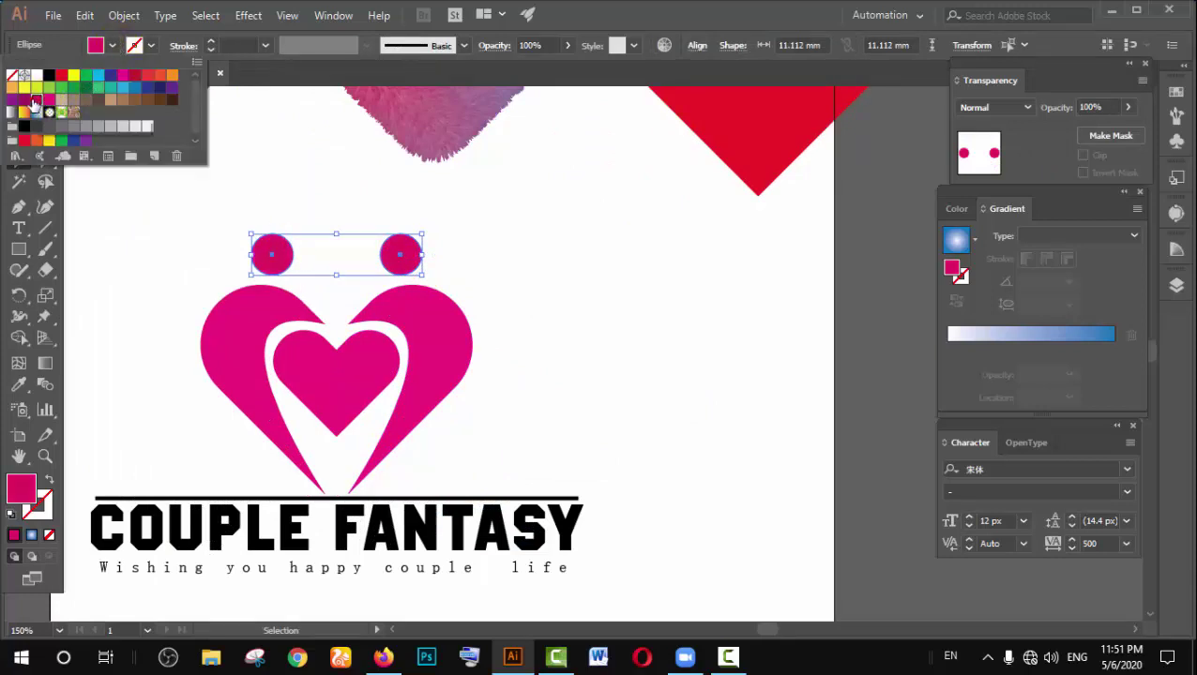
left_click(569, 261)
left_click(569, 261)
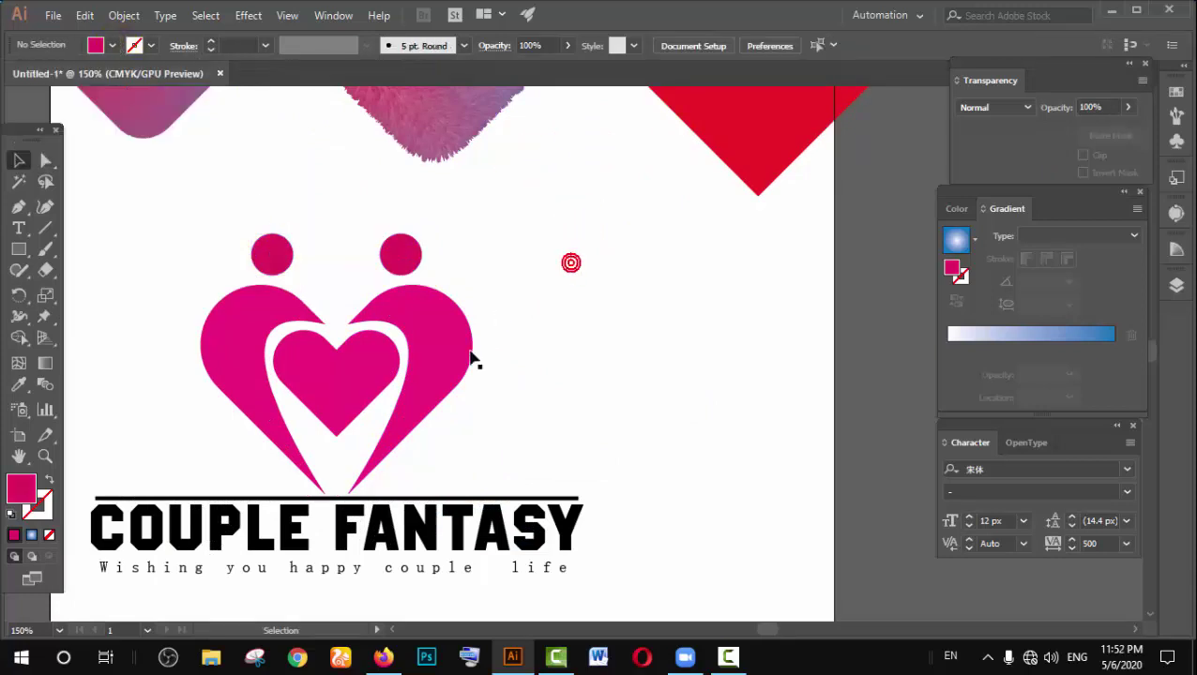
Step: Fill the inner heart with the darker crimson pink swatch
scroll(460, 355, "down", 1)
scroll(448, 339, "down", 1)
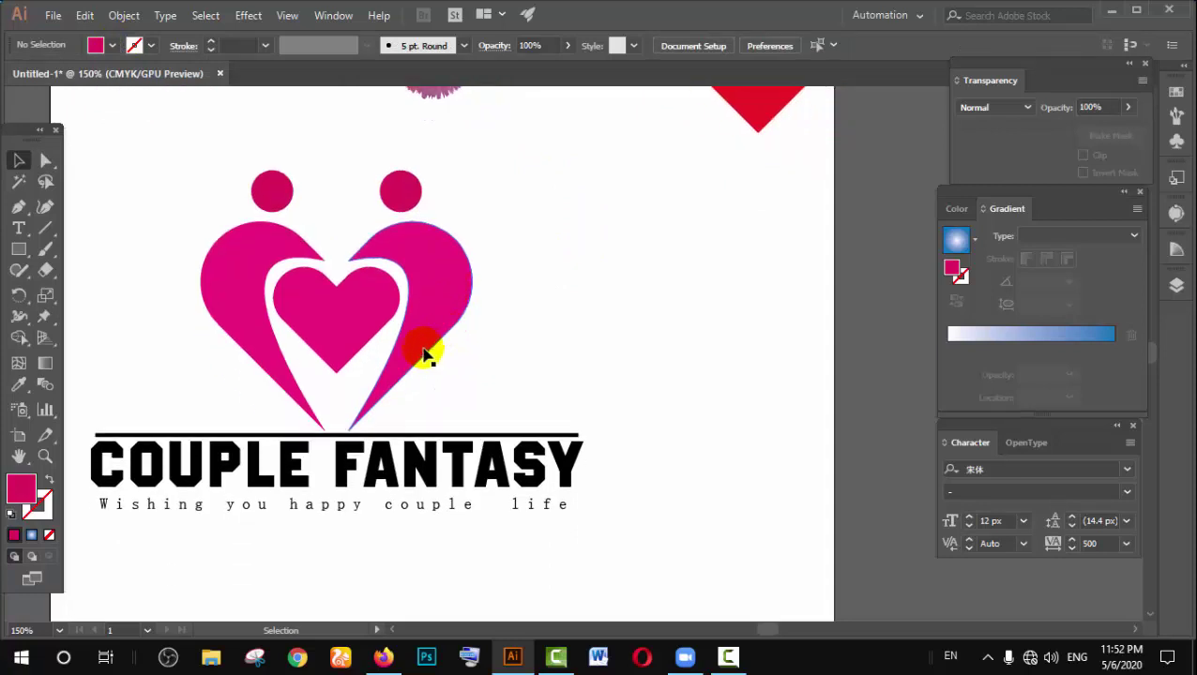
left_click(368, 306)
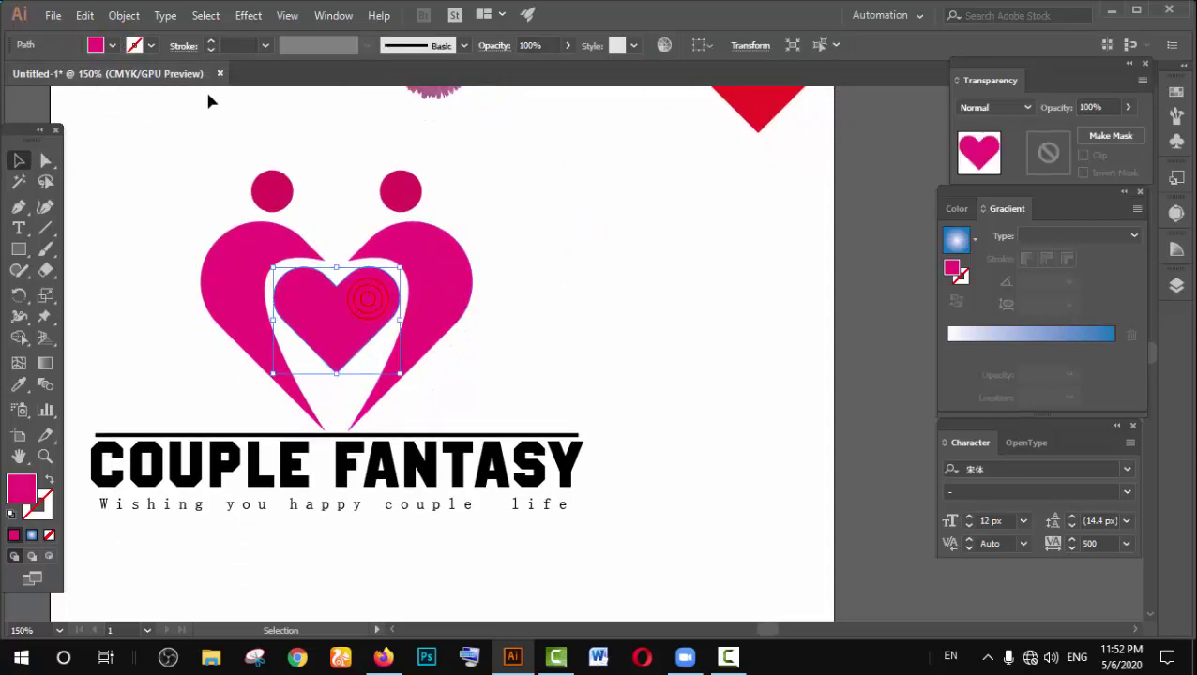
left_click(111, 45)
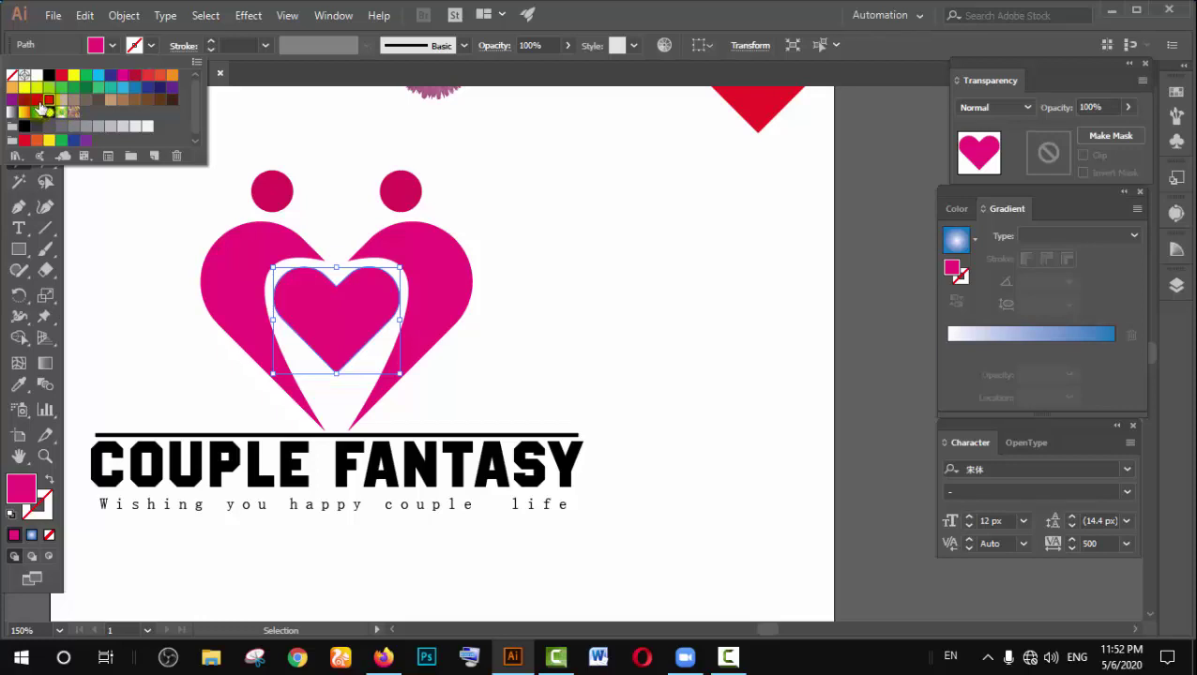
left_click(37, 100)
left_click(546, 208)
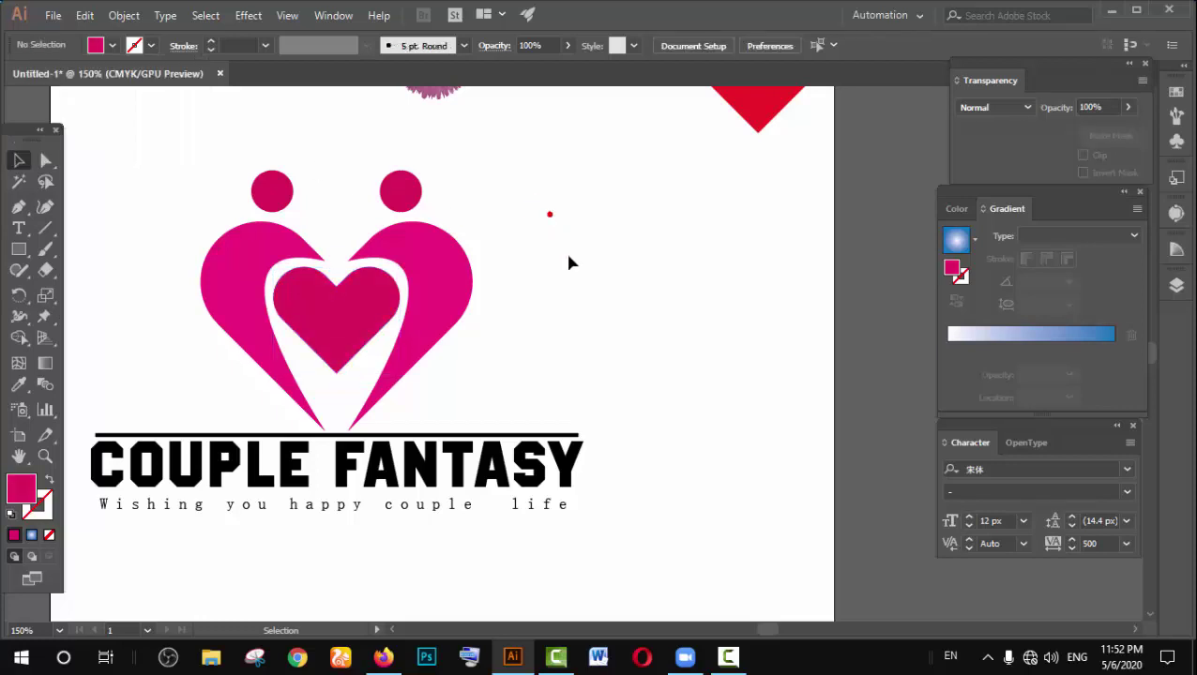
Step: Fill the COUPLE FANTASY title with crimson pink
left_click(433, 474)
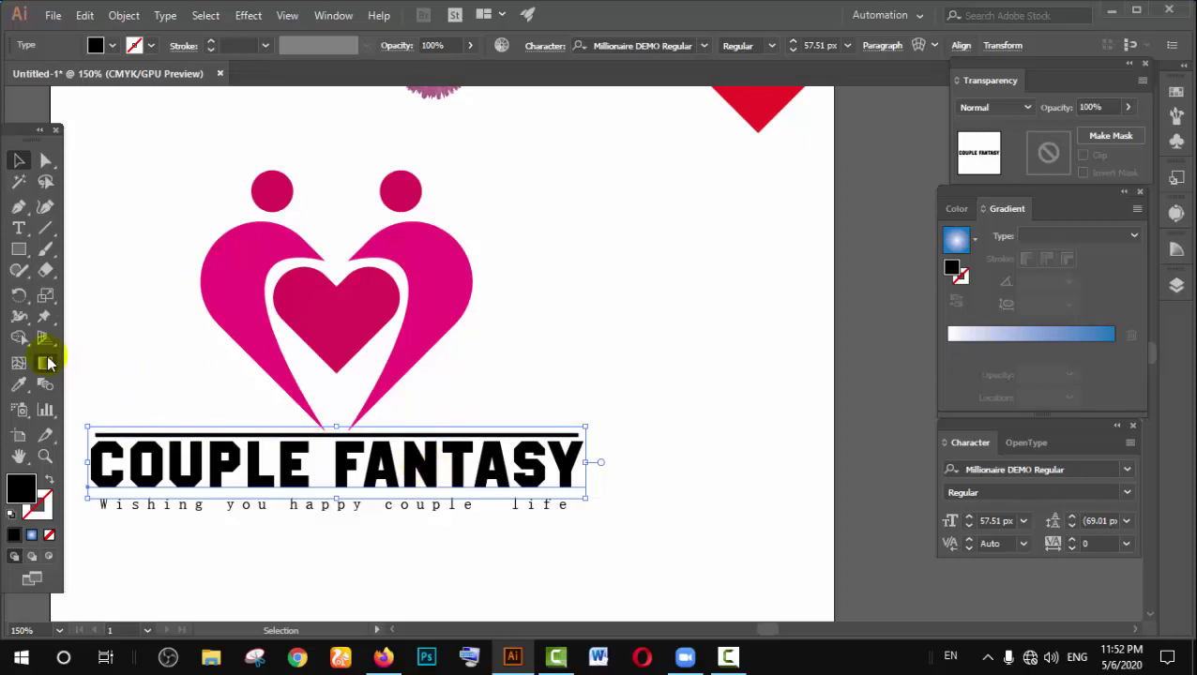
left_click(252, 286)
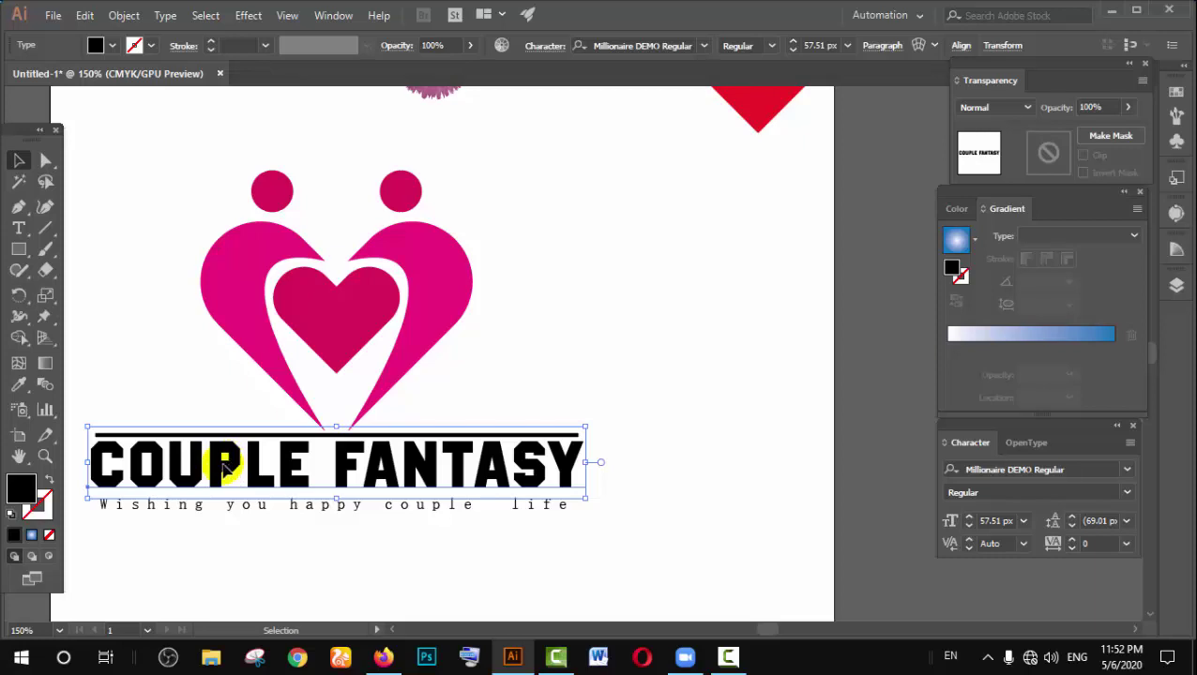
left_click(112, 47)
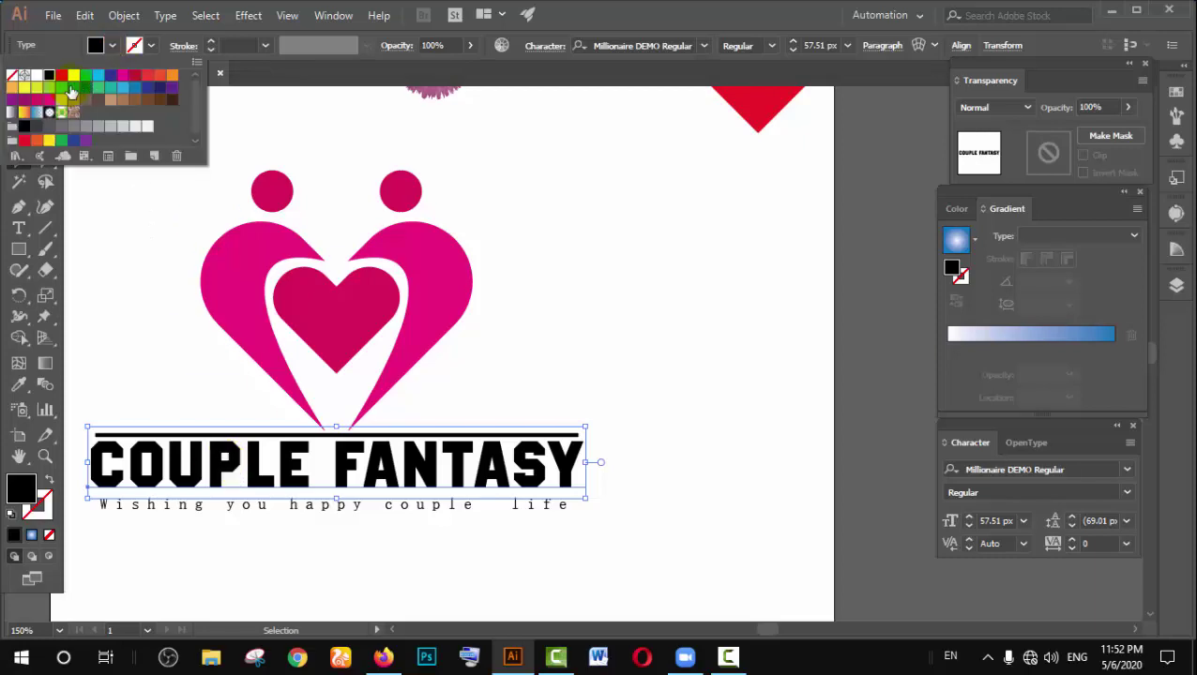
left_click(37, 99)
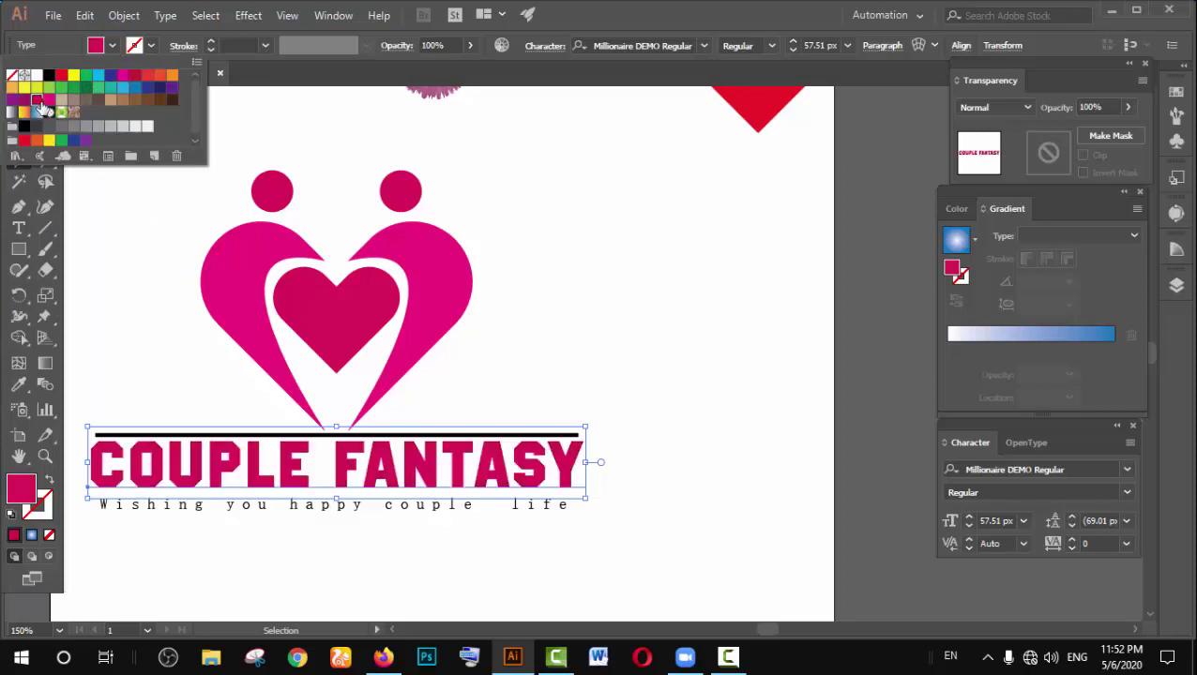
left_click(544, 298)
left_click(431, 468)
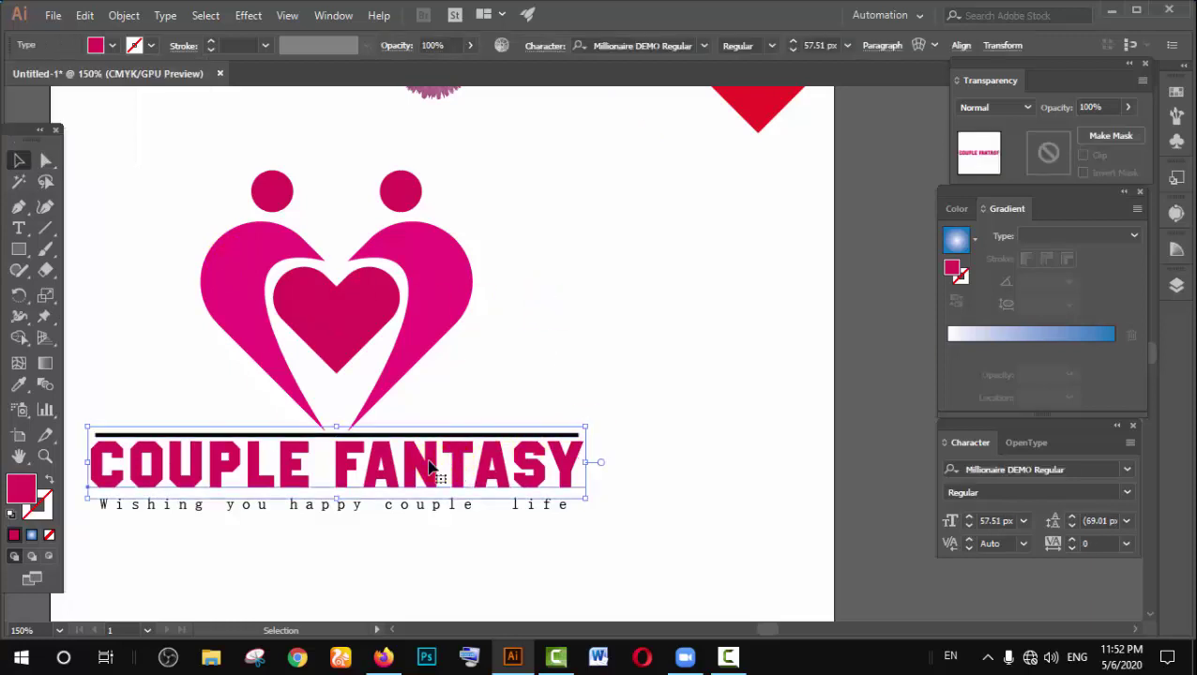
left_click(111, 45)
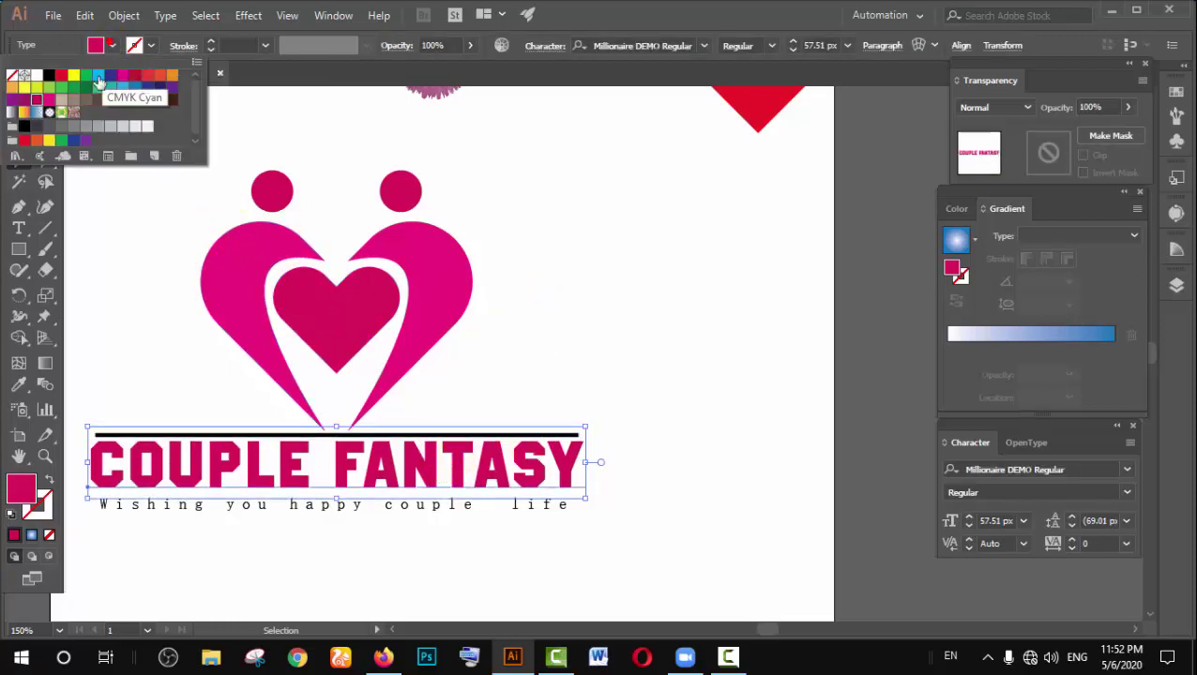
left_click(669, 287)
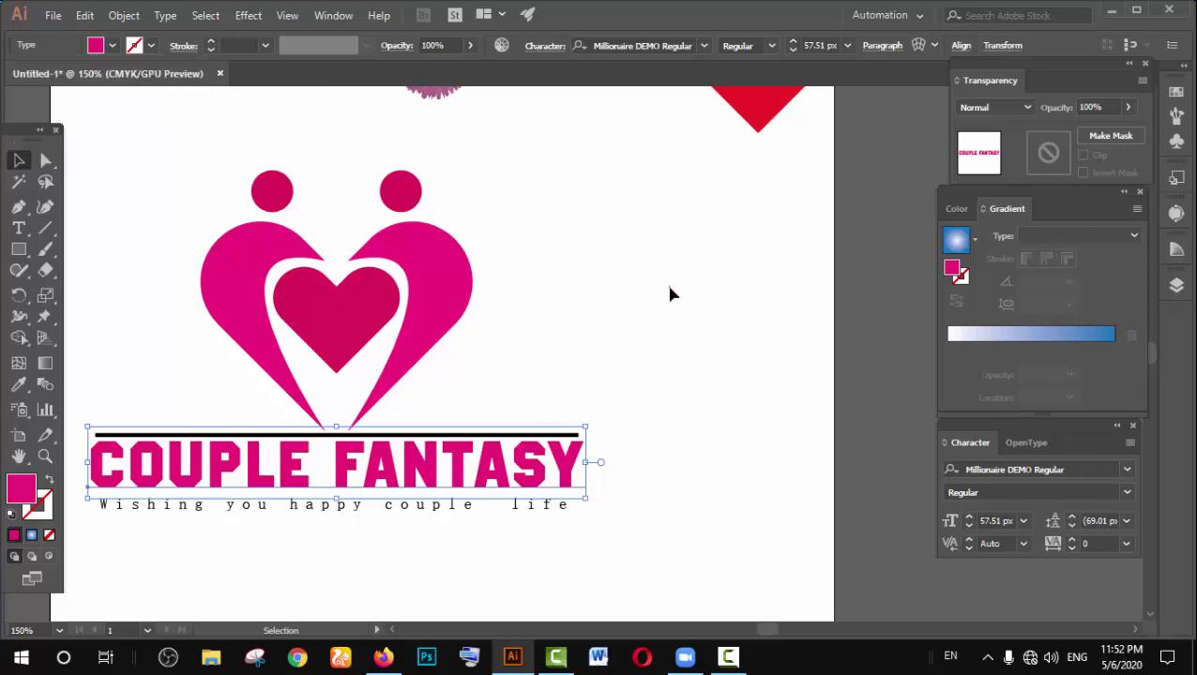
Step: Fill the tagline with the same crimson pink swatch
left_click(416, 506)
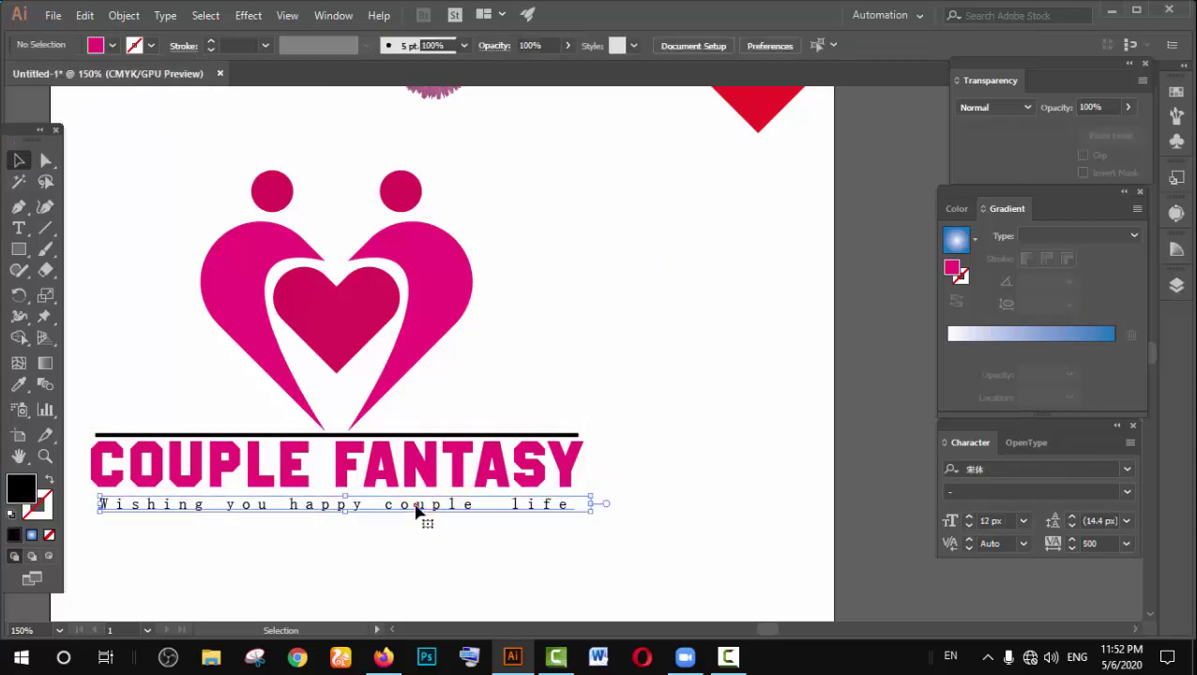
left_click(112, 45)
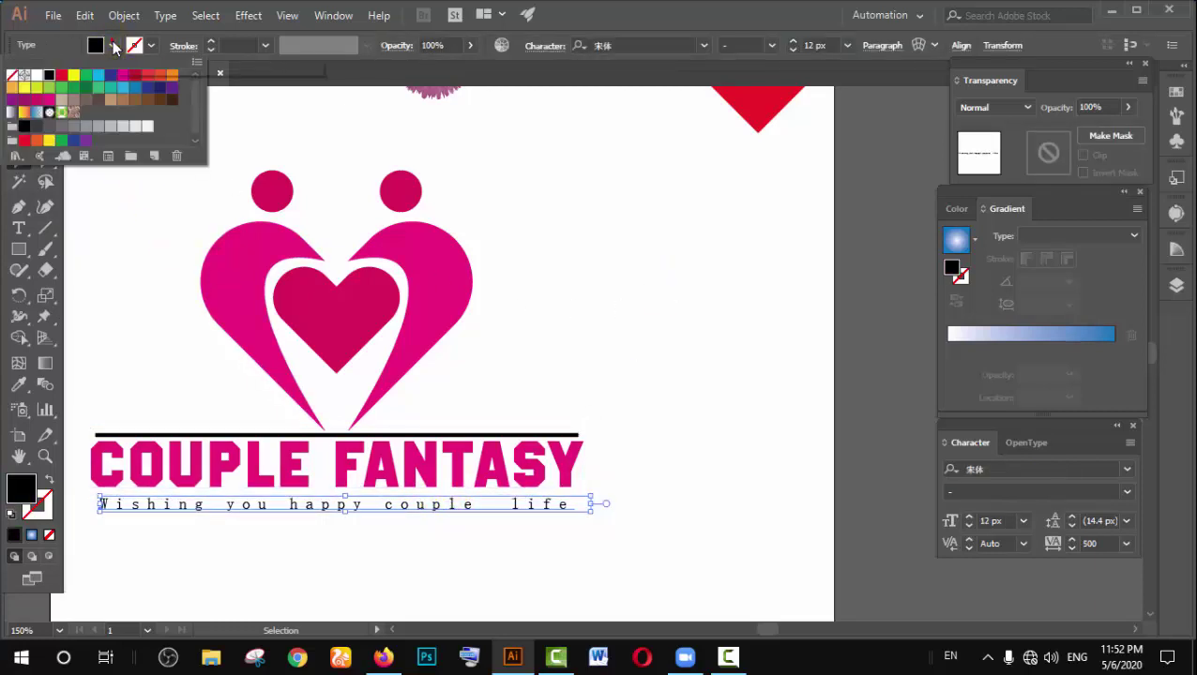
left_click(35, 100)
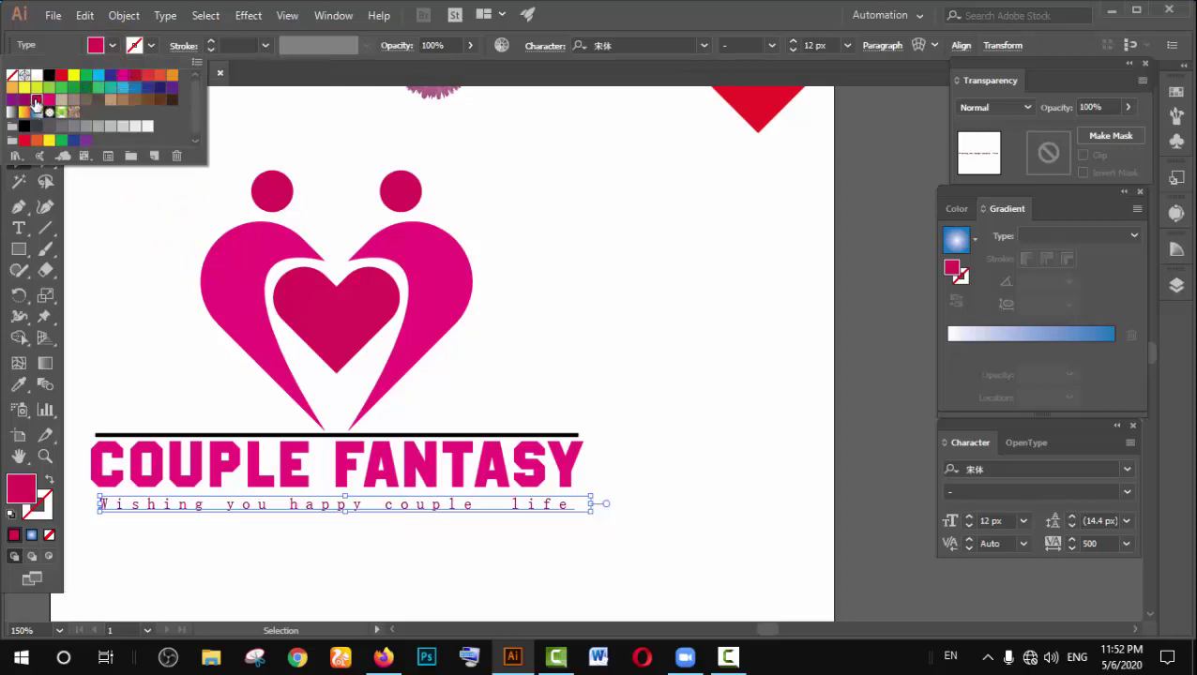
left_click(524, 336)
left_click(526, 342)
Step: Group all logo parts and move the logo down to the lower right
key("ctrl+0")
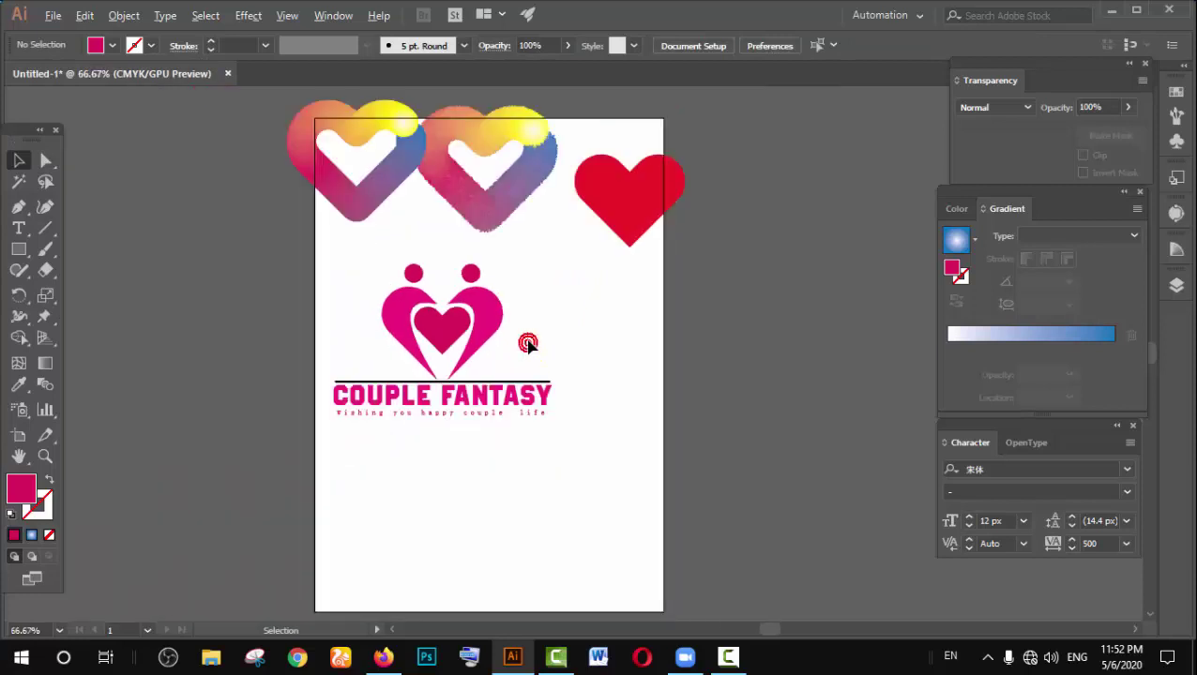
scroll(528, 346, "up", 2)
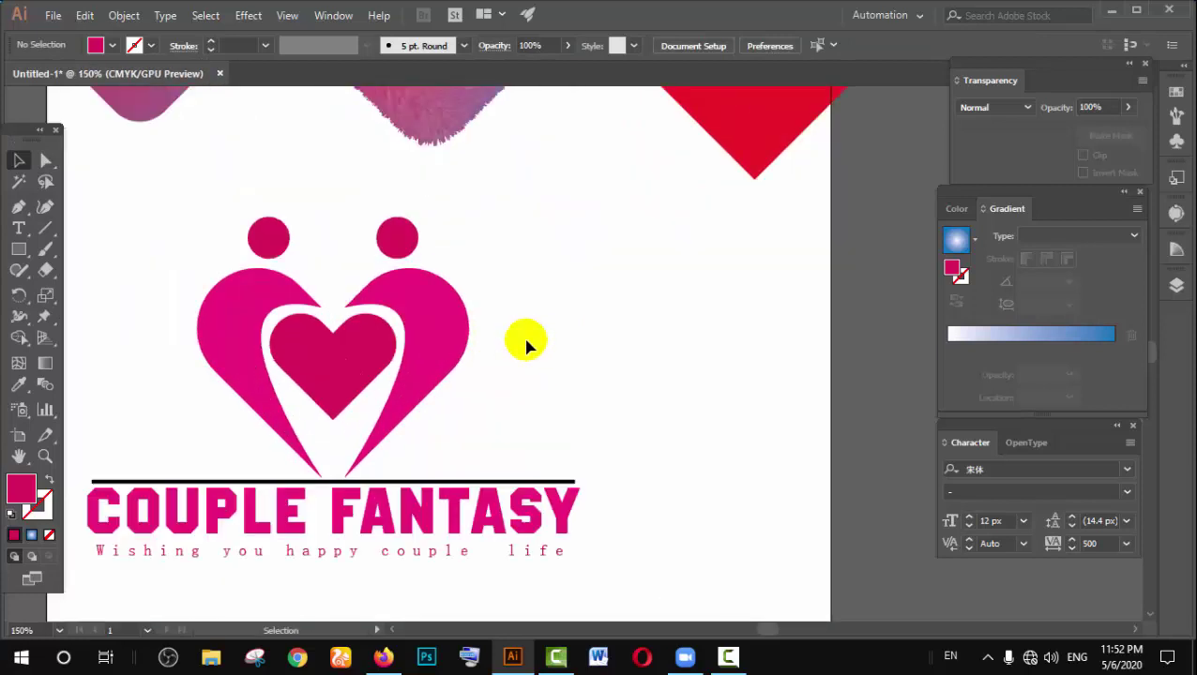
scroll(526, 346, "down", 1)
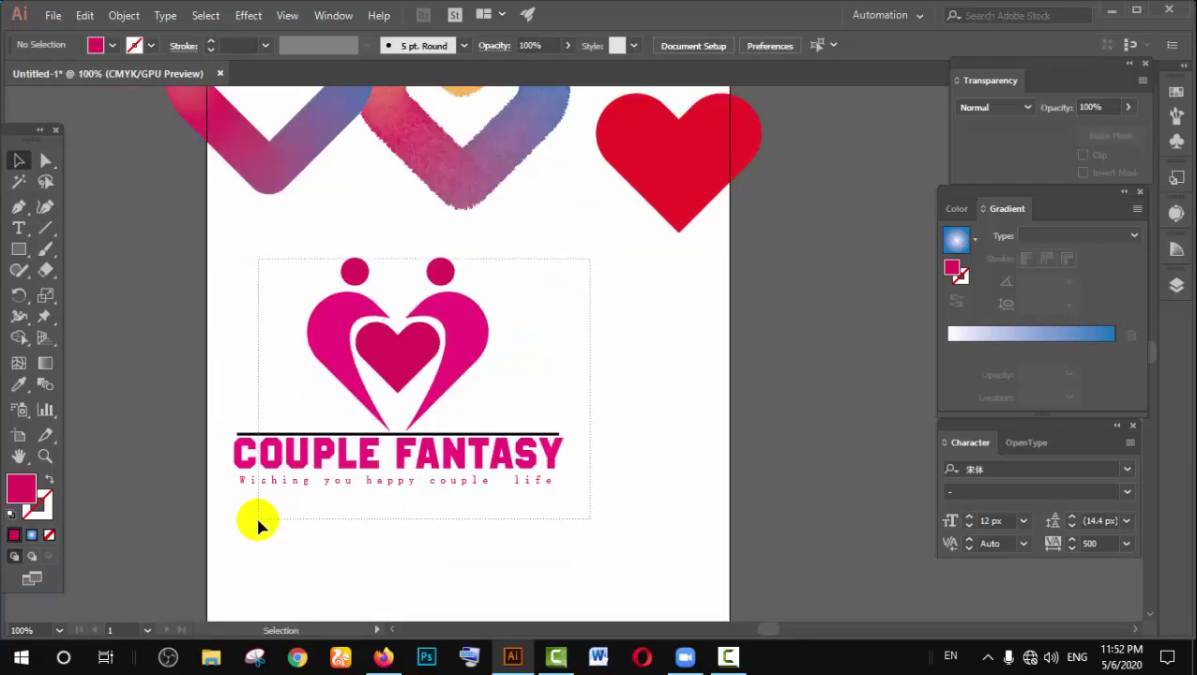
mouse_move(584, 460)
left_mouse_down()
mouse_move(256, 524)
mouse_move(312, 414)
left_mouse_up()
left_click(674, 277)
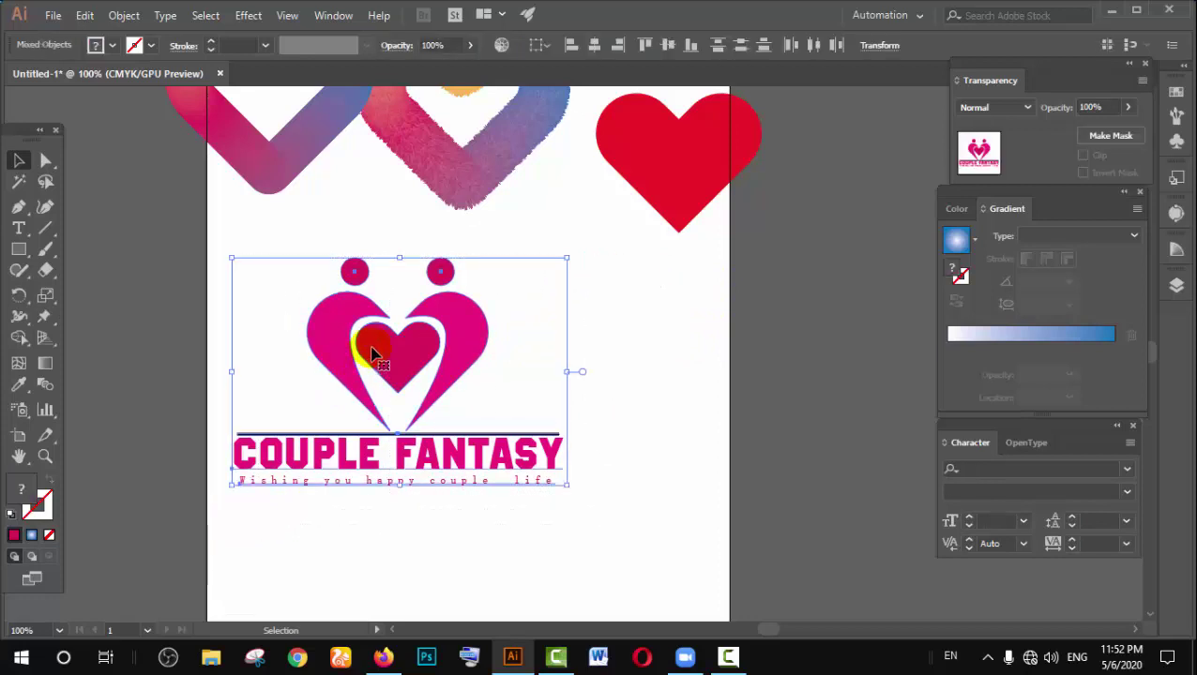
right_click(448, 322)
left_click(500, 419)
left_click(509, 390)
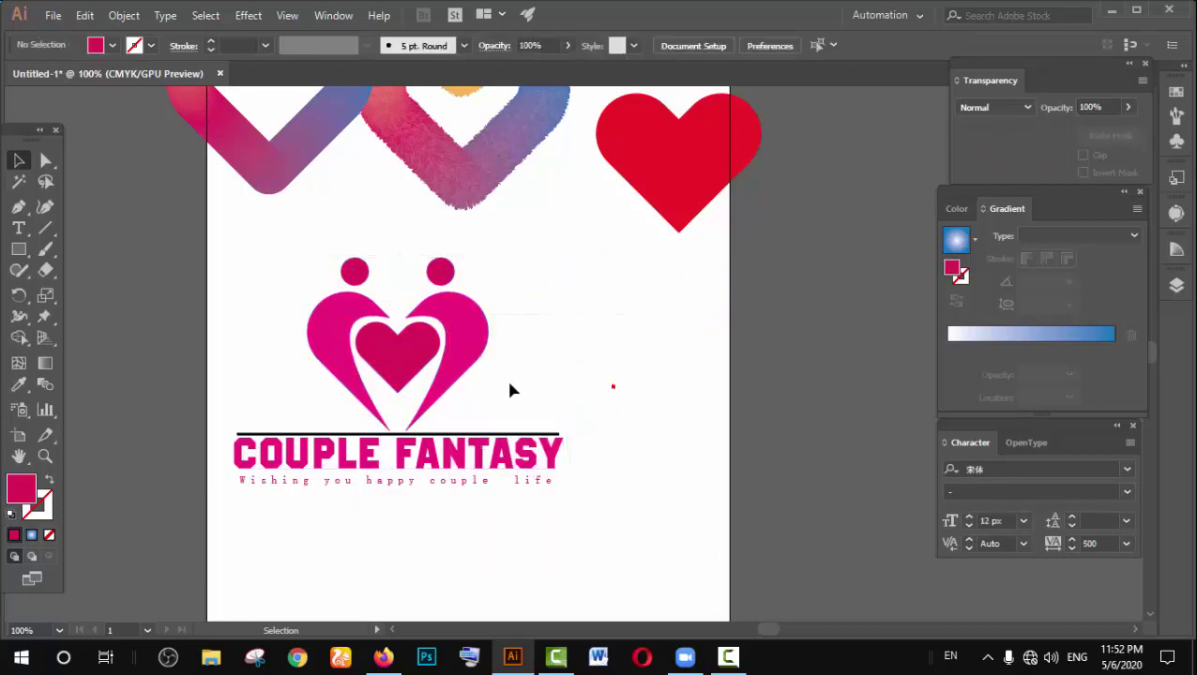
mouse_move(497, 330)
left_mouse_down()
mouse_move(590, 362)
mouse_move(607, 347)
mouse_move(342, 449)
mouse_move(301, 494)
left_mouse_up()
left_click(700, 317)
Step: Move the red heart to the upper left and the gradient heart to the upper right
left_click(769, 242)
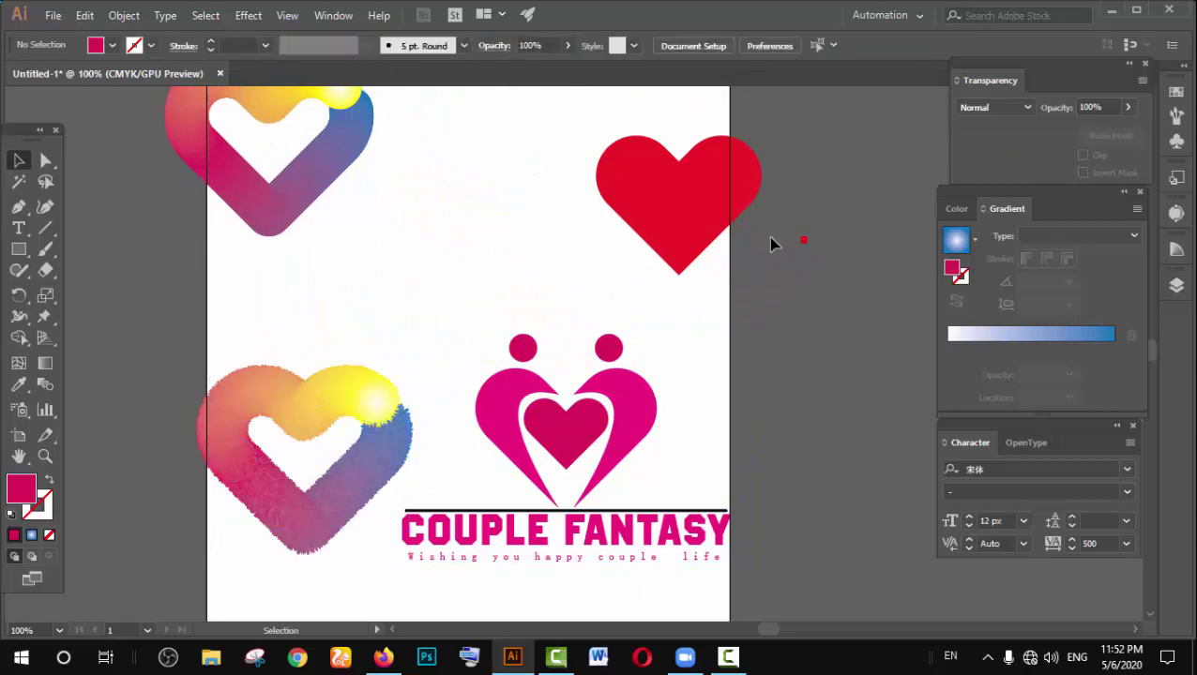
left_click_drag(661, 230, 394, 298)
mouse_move(316, 177)
left_mouse_down()
mouse_move(631, 199)
mouse_move(649, 233)
left_mouse_up()
left_click(797, 229)
scroll(797, 249, "down", 1)
key("backslash")
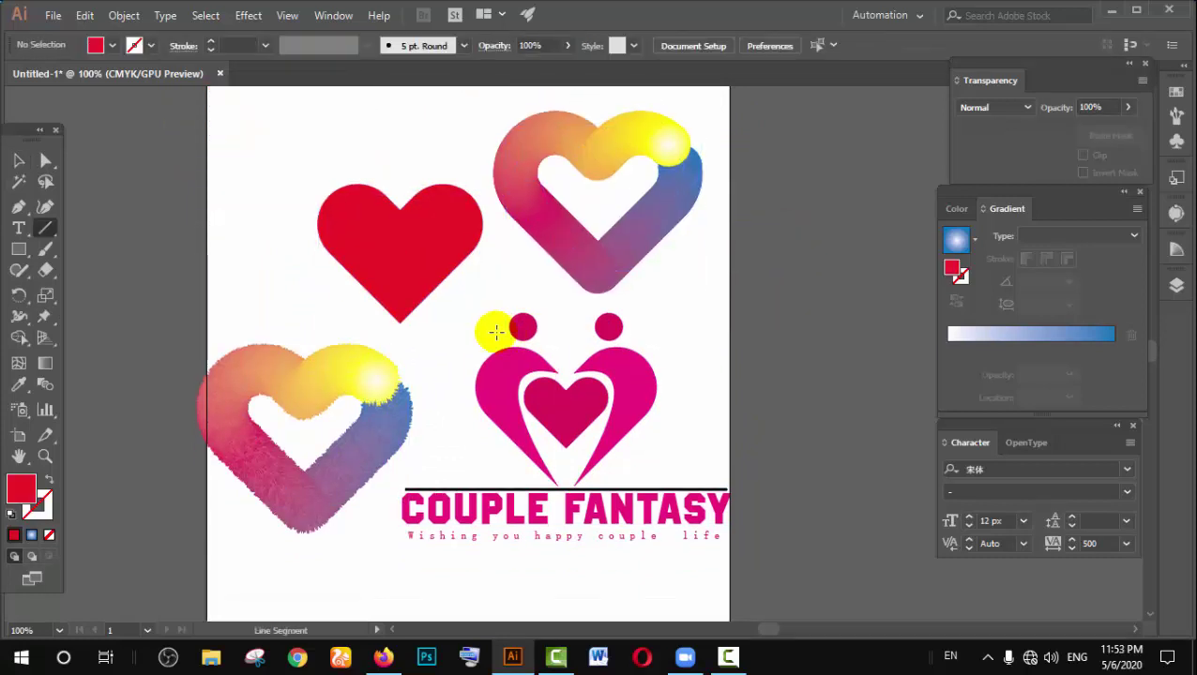